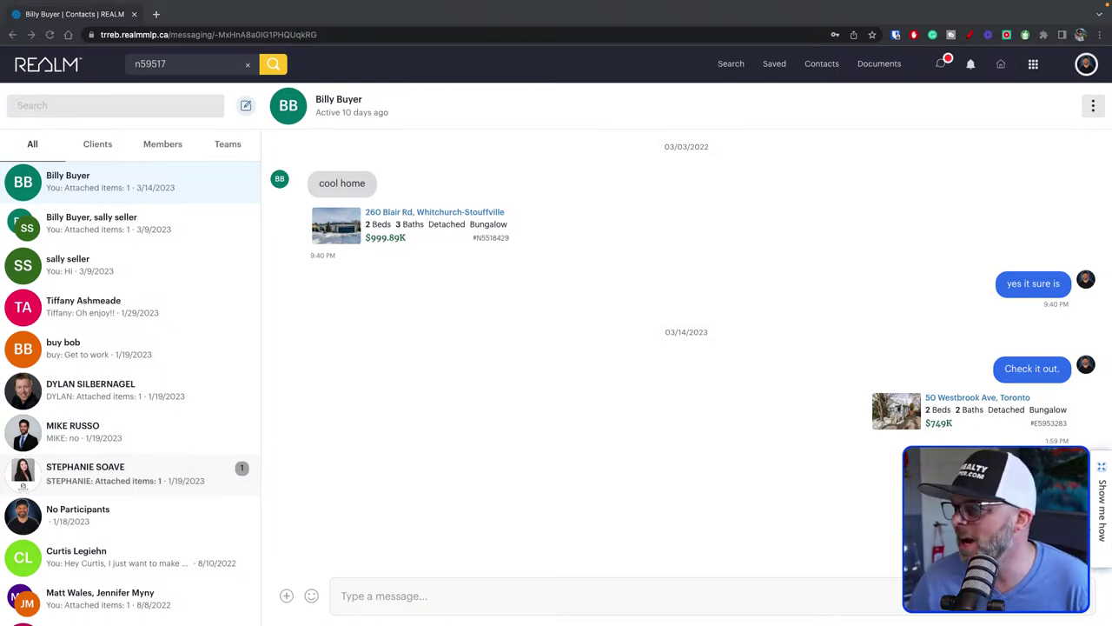
Leave the chat and return to the REALM dashboard using the home icon.
click(1001, 68)
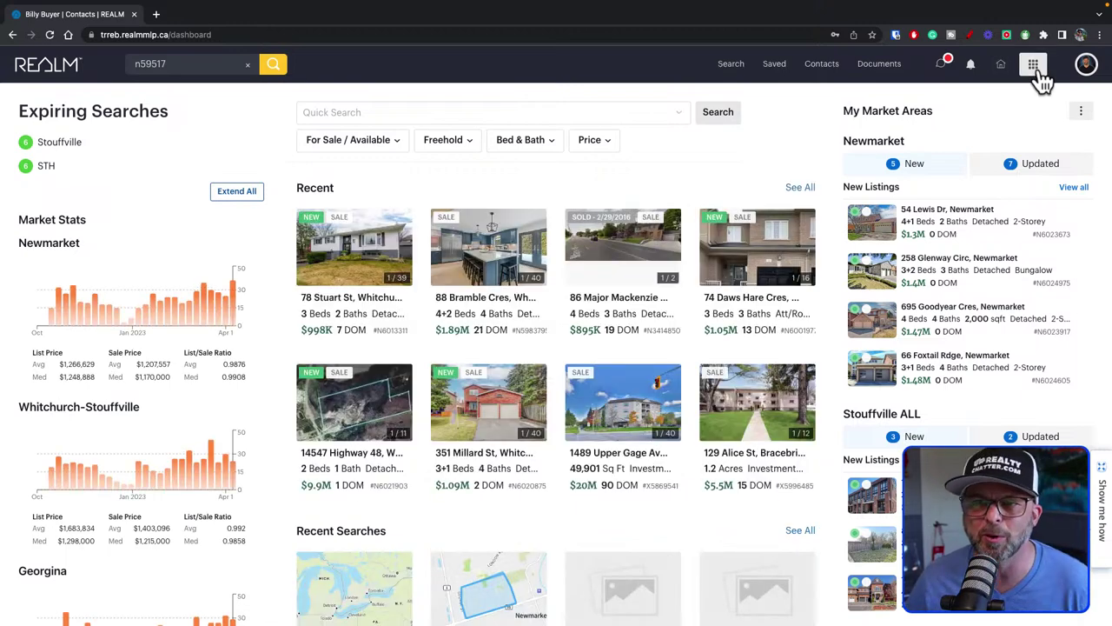
click(1034, 66)
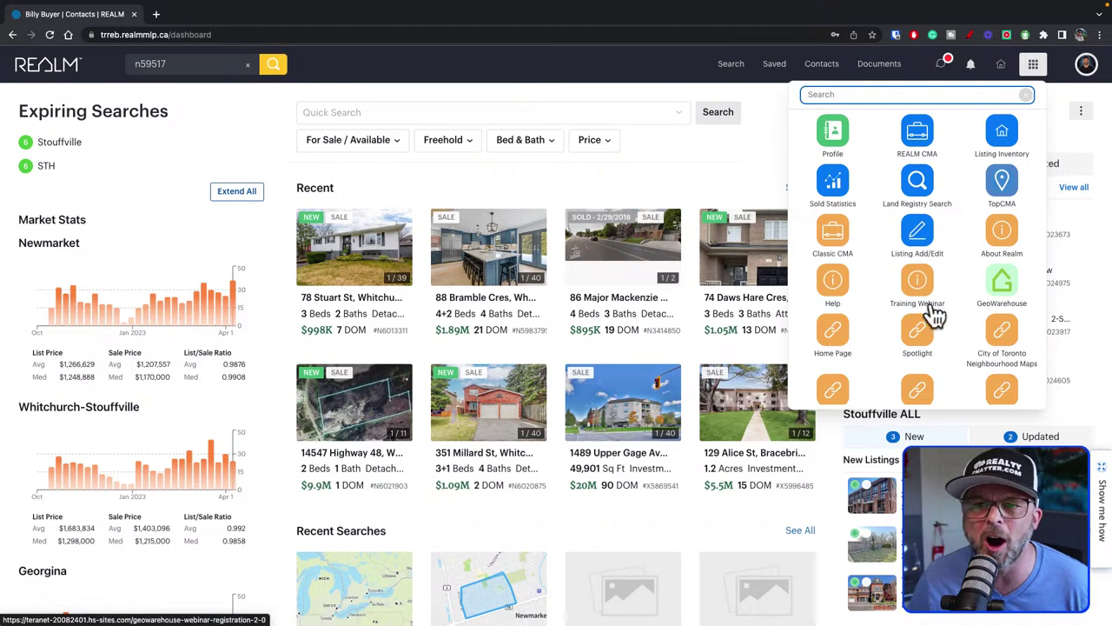
scroll(954, 322, down, 2)
scroll(953, 323, down, 3)
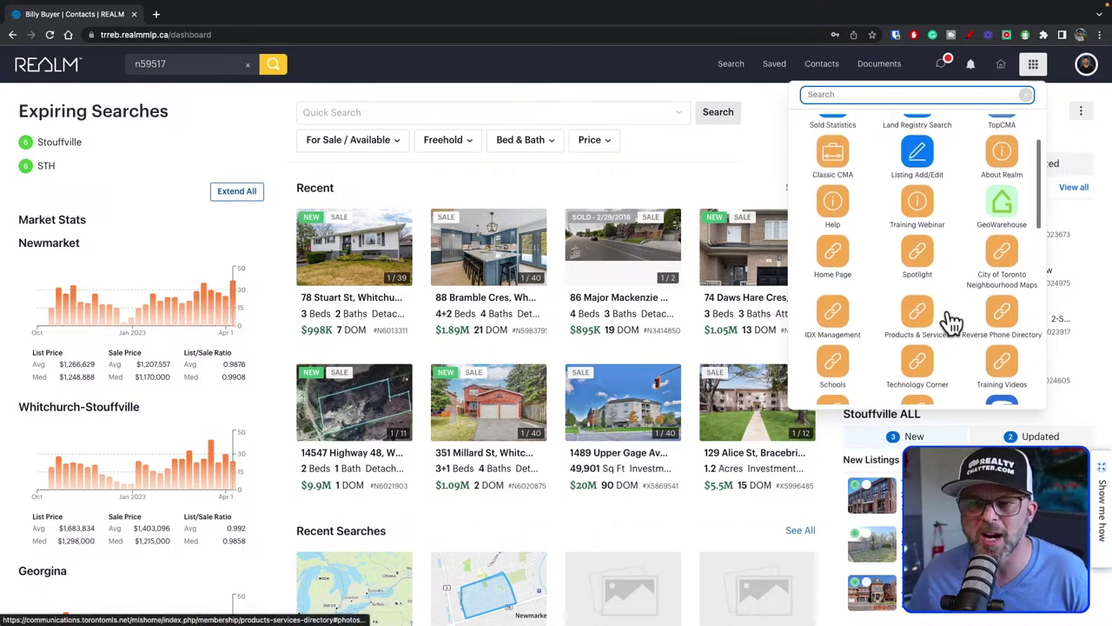
scroll(953, 323, down, 4)
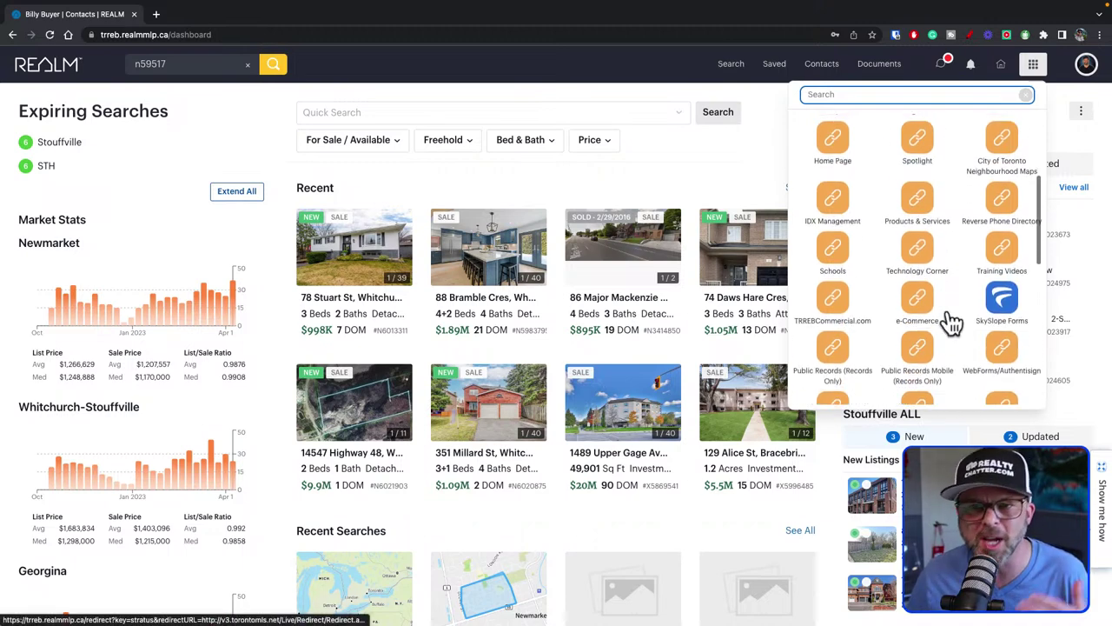
scroll(953, 322, down, 3)
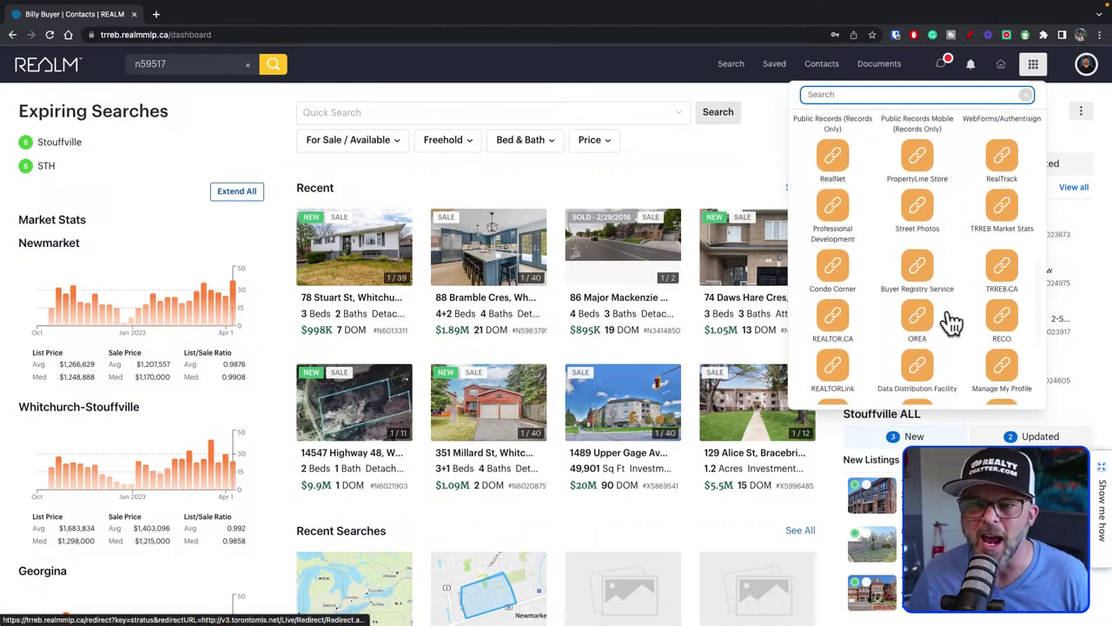
scroll(954, 323, up, 10)
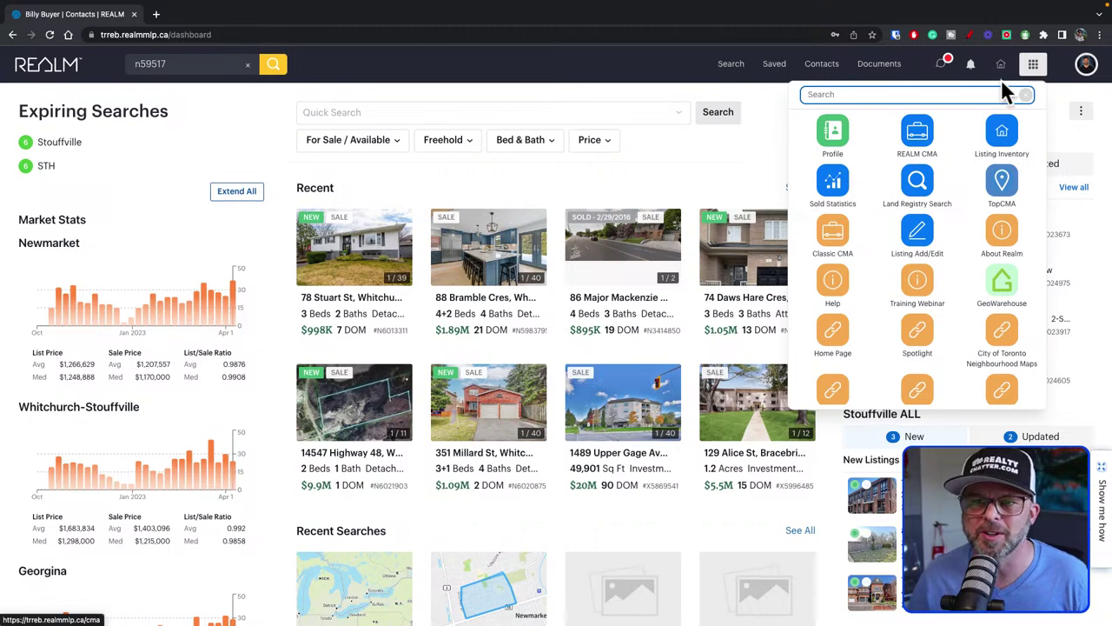
click(1035, 69)
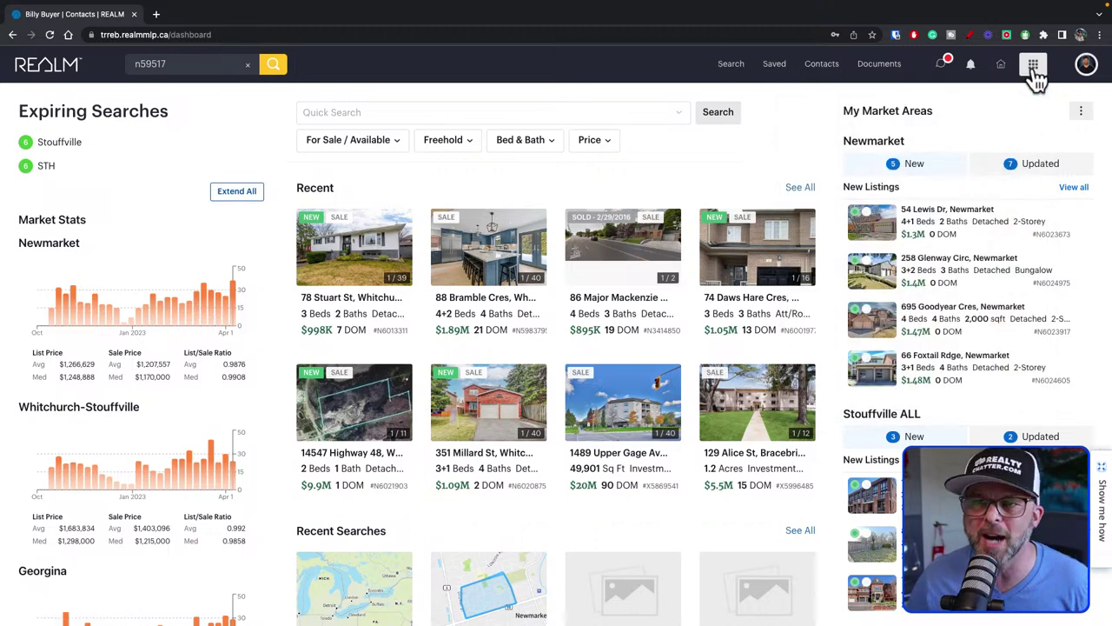
Open Edit Profile from the avatar menu and review the contact, company, website and social details.
click(1088, 68)
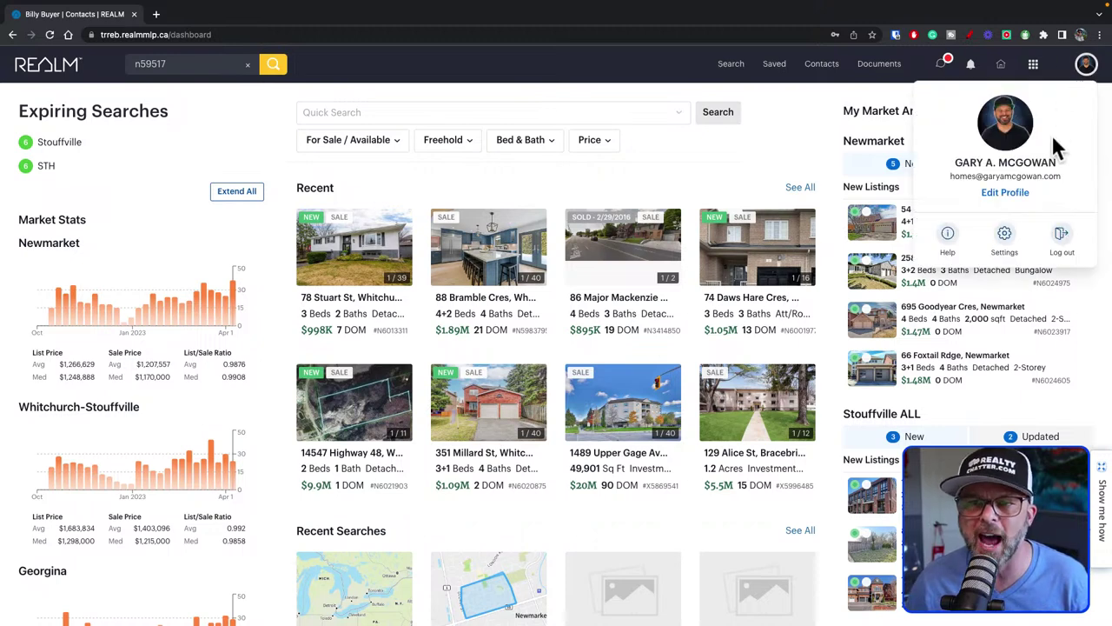
click(1006, 195)
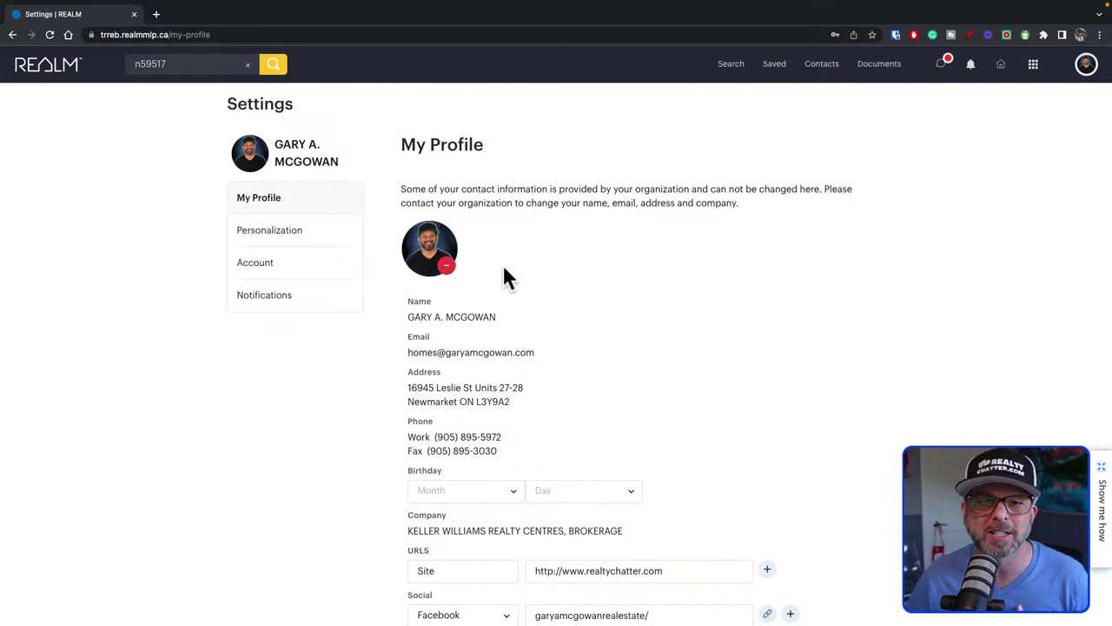
scroll(512, 269, down, 1)
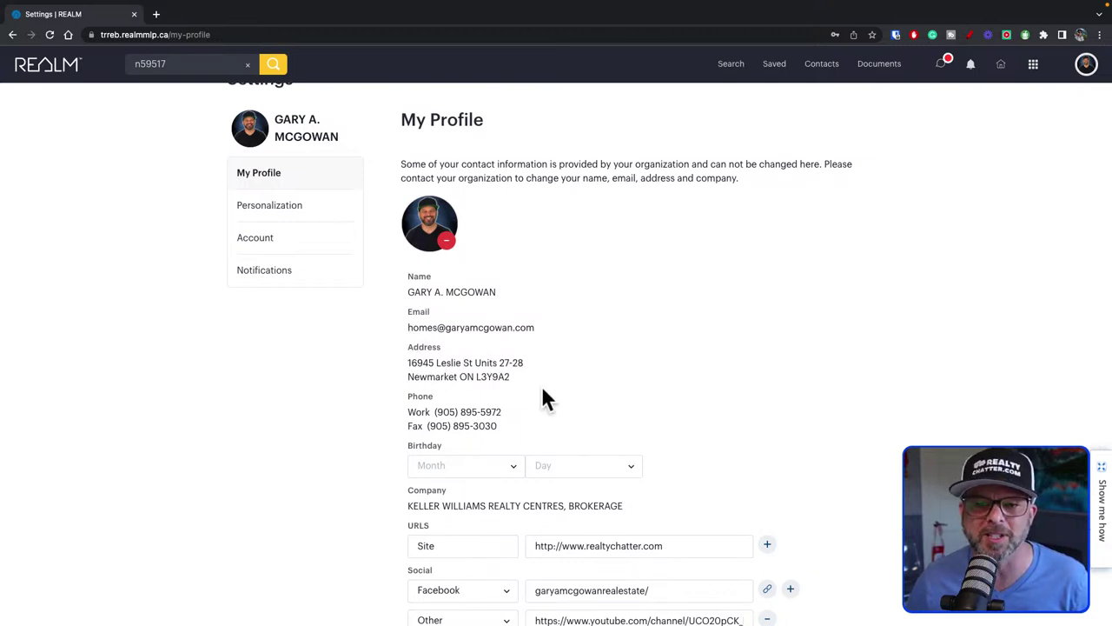
scroll(541, 388, down, 3)
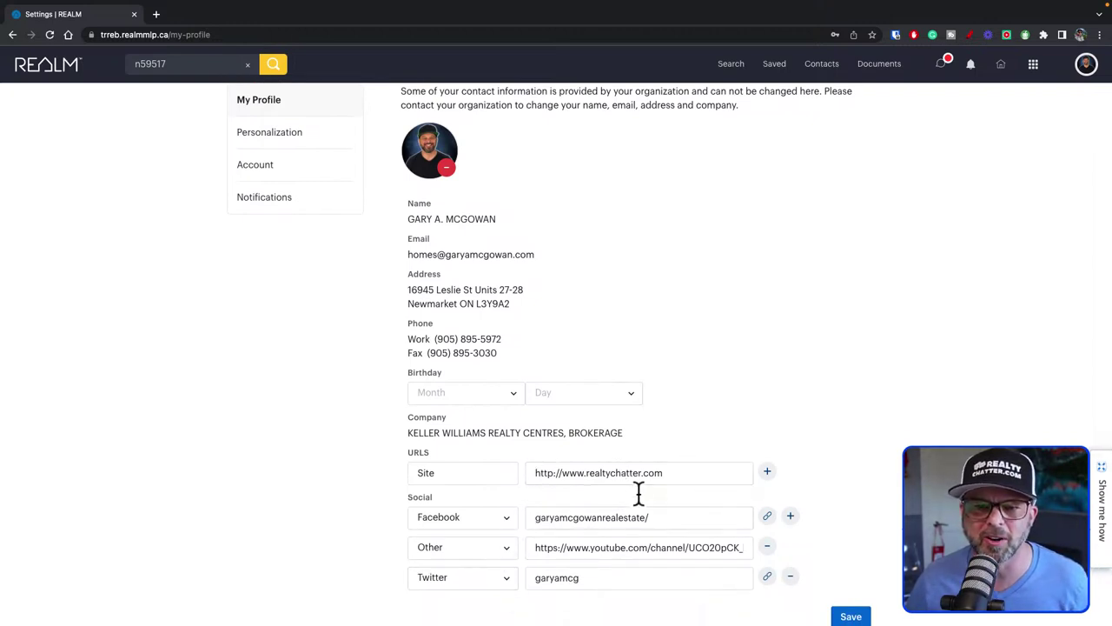
scroll(639, 490, down, 1)
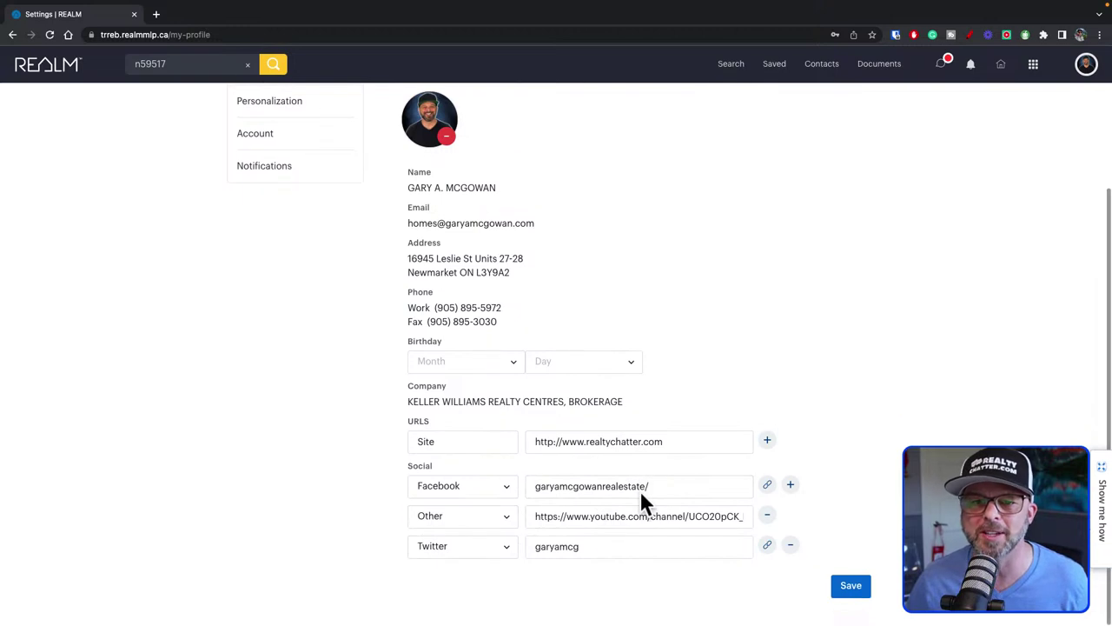
scroll(641, 498, up, 2)
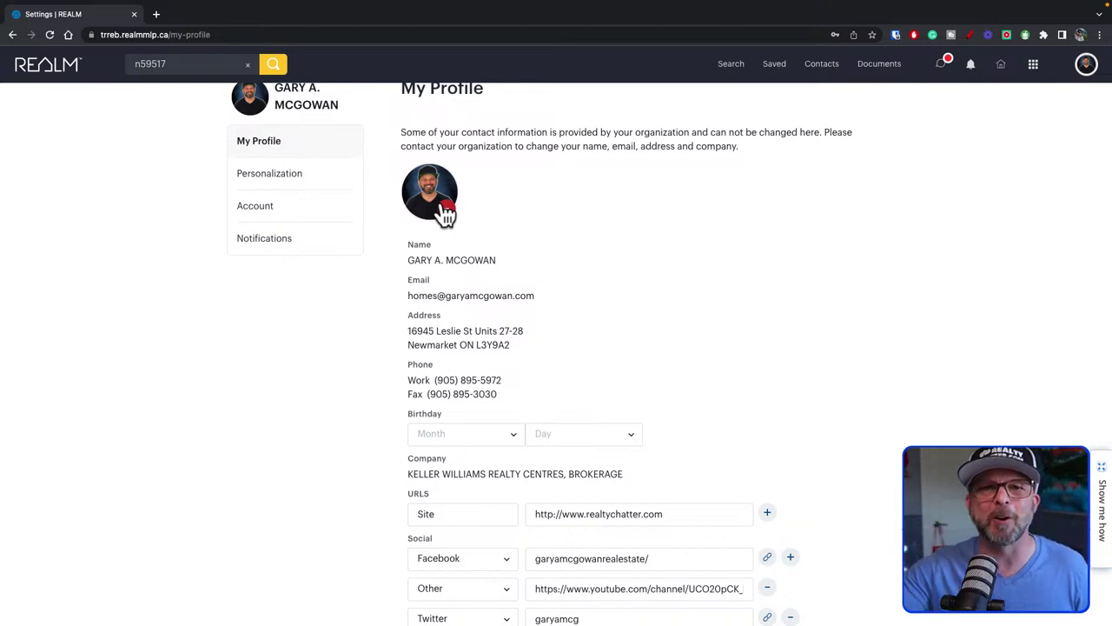
scroll(591, 226, up, 1)
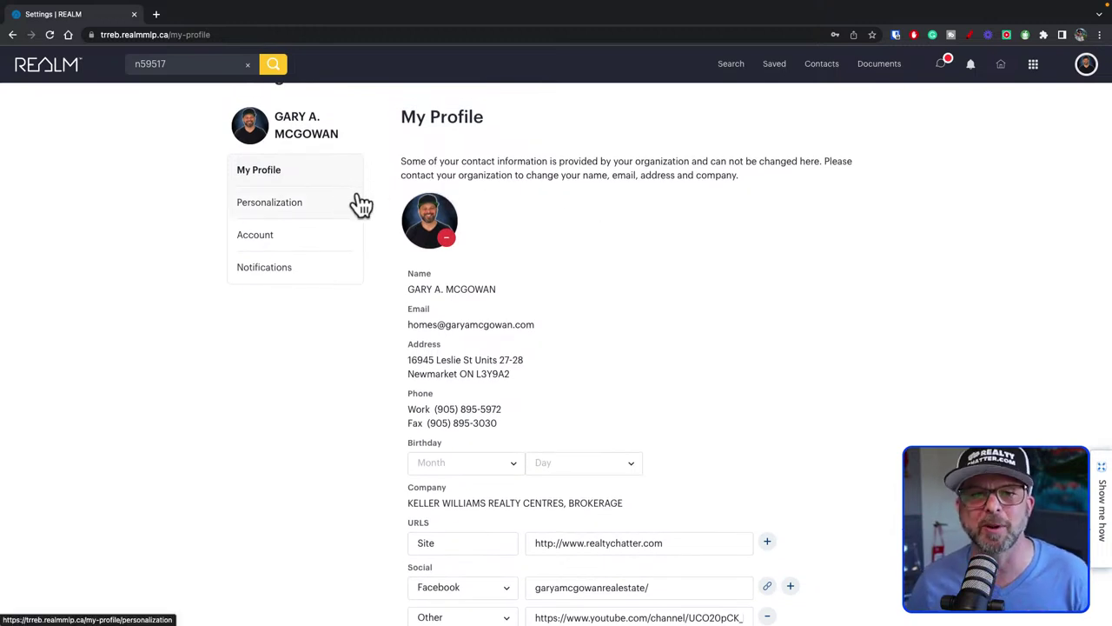
Open the Personalization settings and scroll down to the Send Listing section.
click(272, 205)
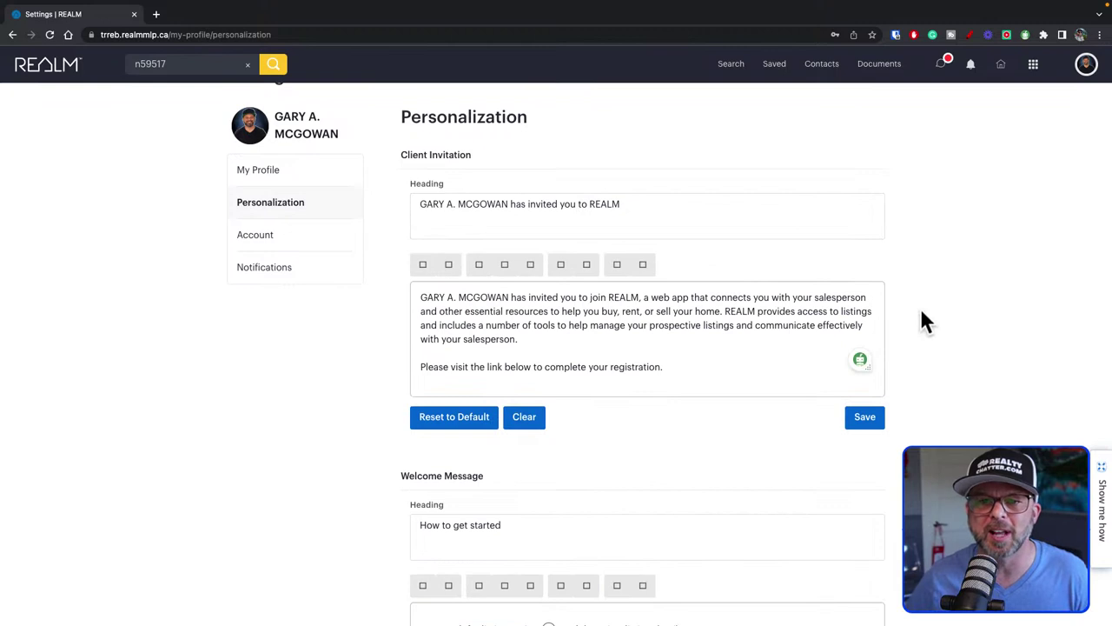
scroll(923, 319, down, 1)
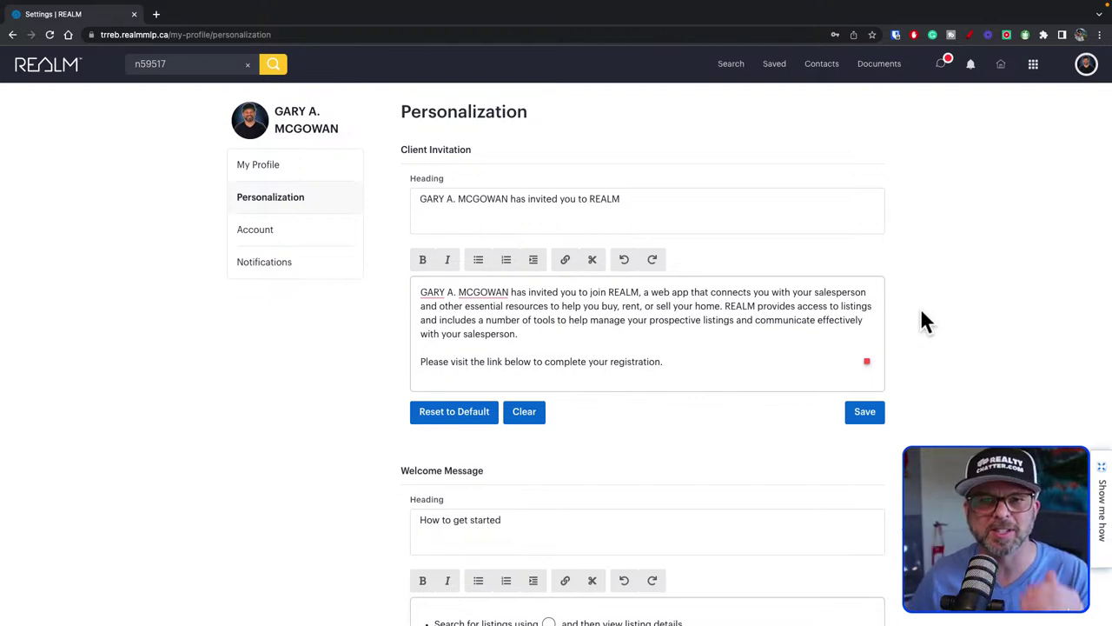
scroll(923, 320, down, 2)
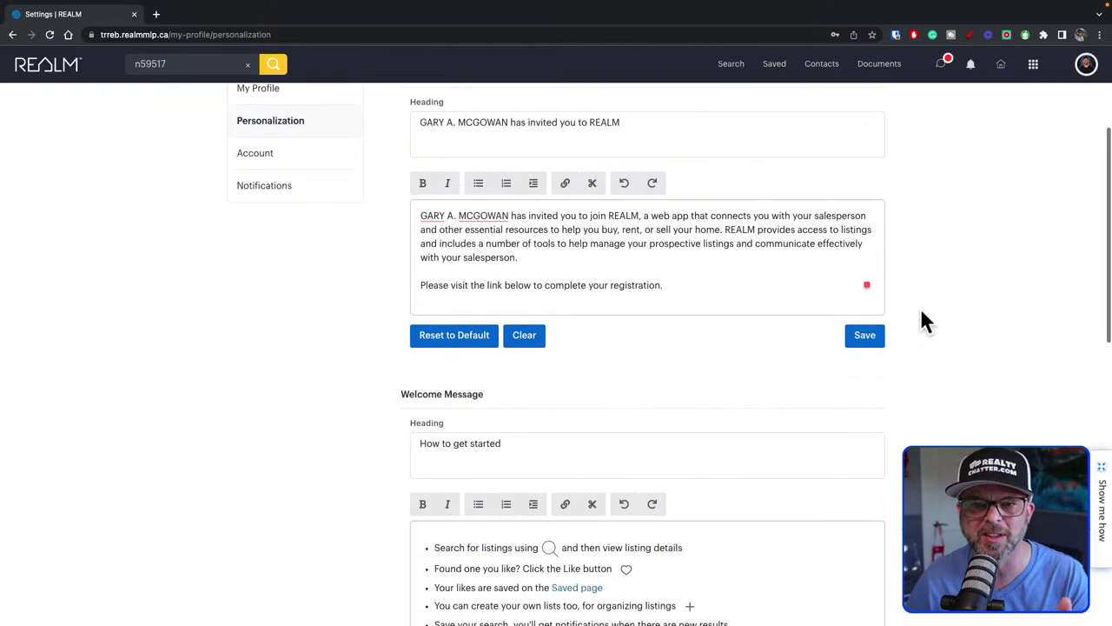
scroll(922, 318, down, 1)
scroll(923, 318, up, 2)
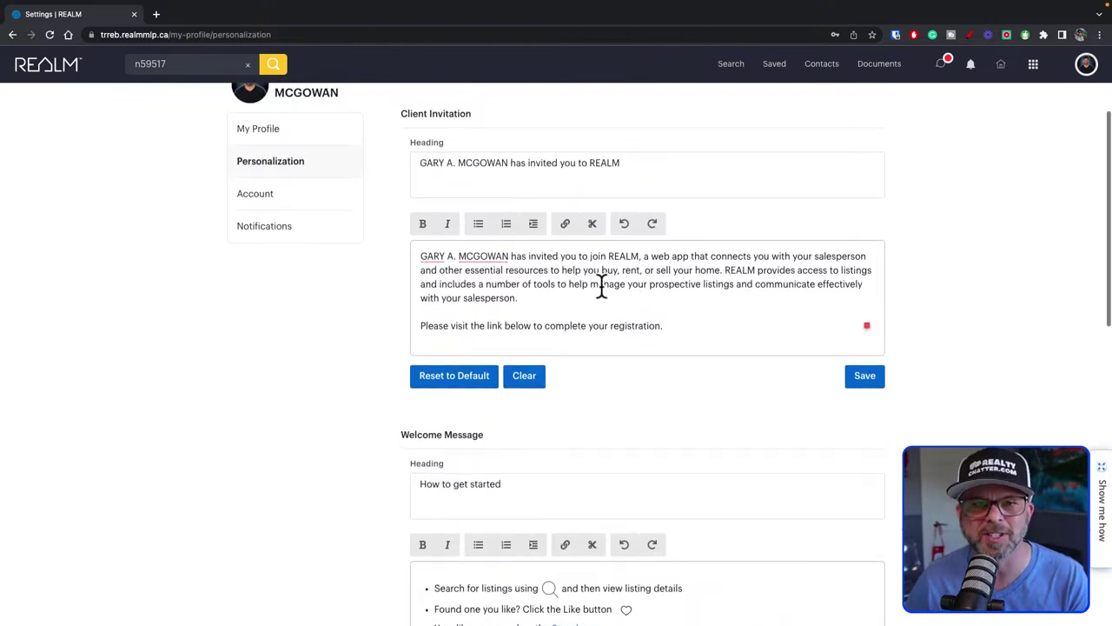
scroll(601, 287, down, 10)
scroll(602, 288, down, 3)
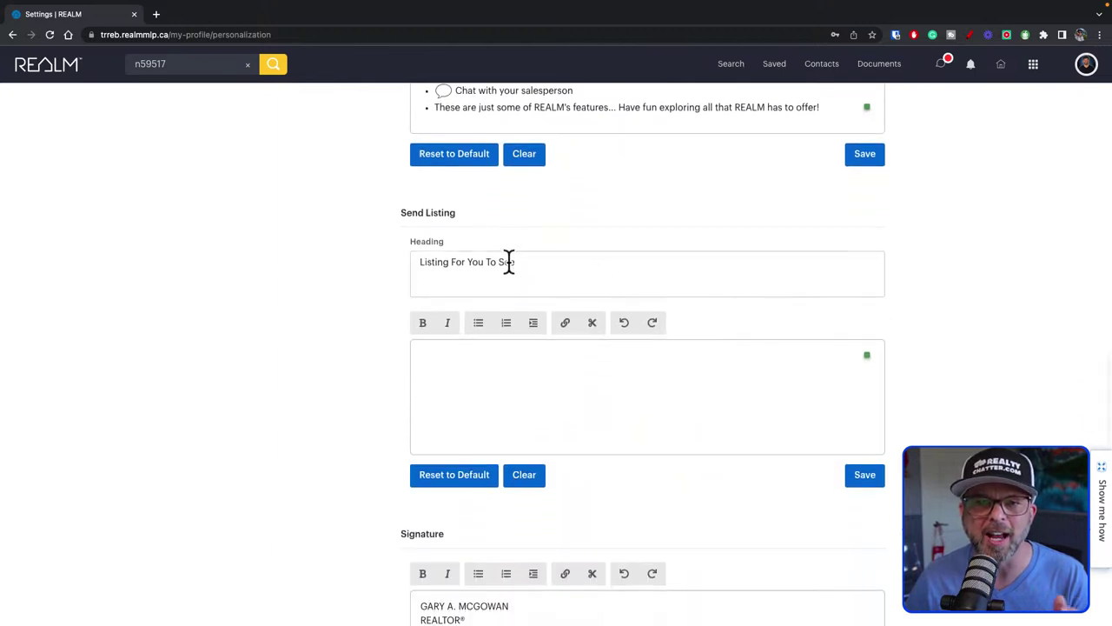
Select the Send Listing email heading and email signature fields, then return to the top.
click(586, 262)
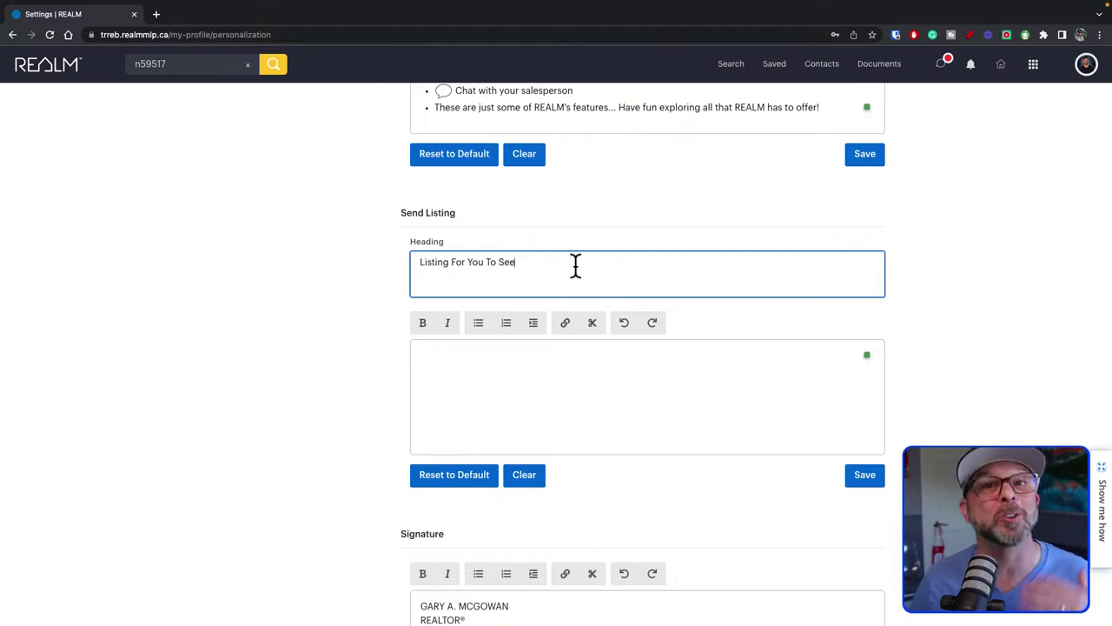
scroll(575, 265, down, 3)
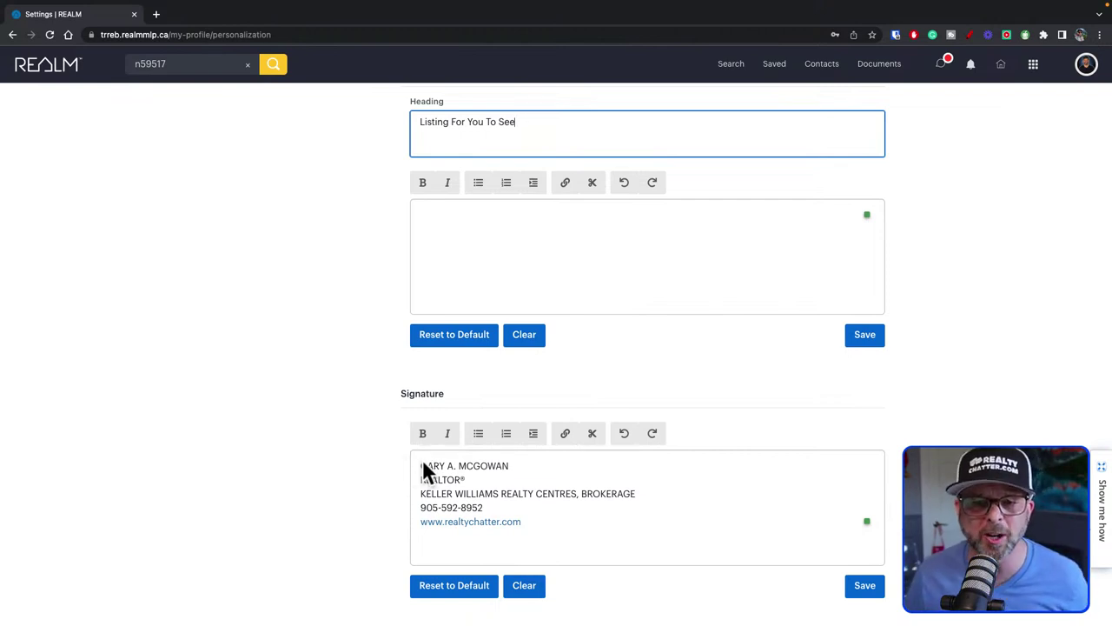
click(552, 518)
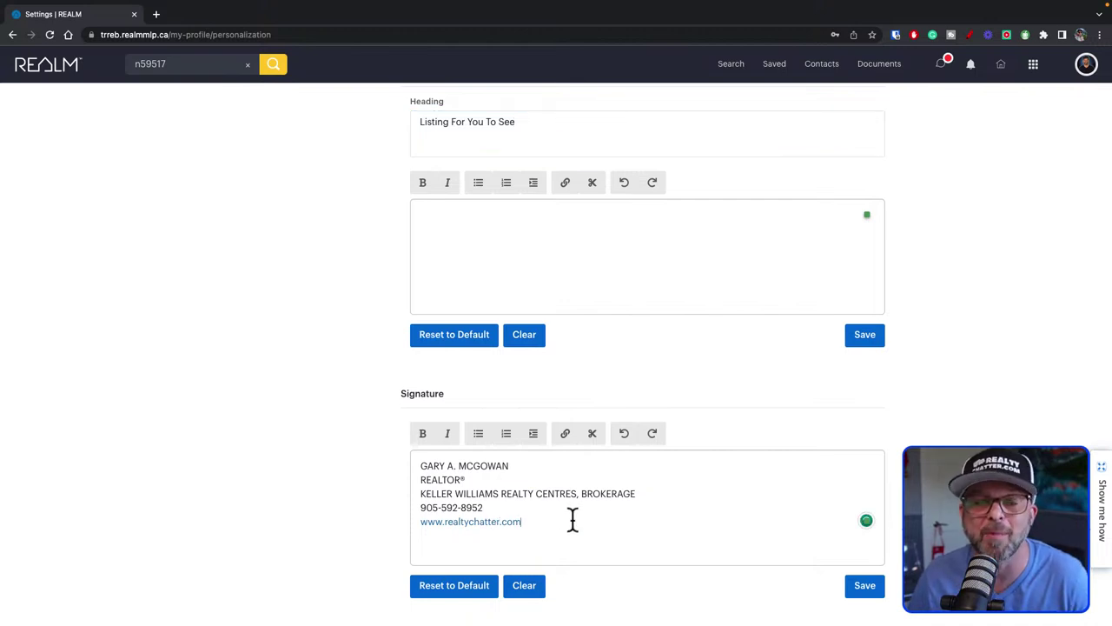
scroll(569, 514, up, 1)
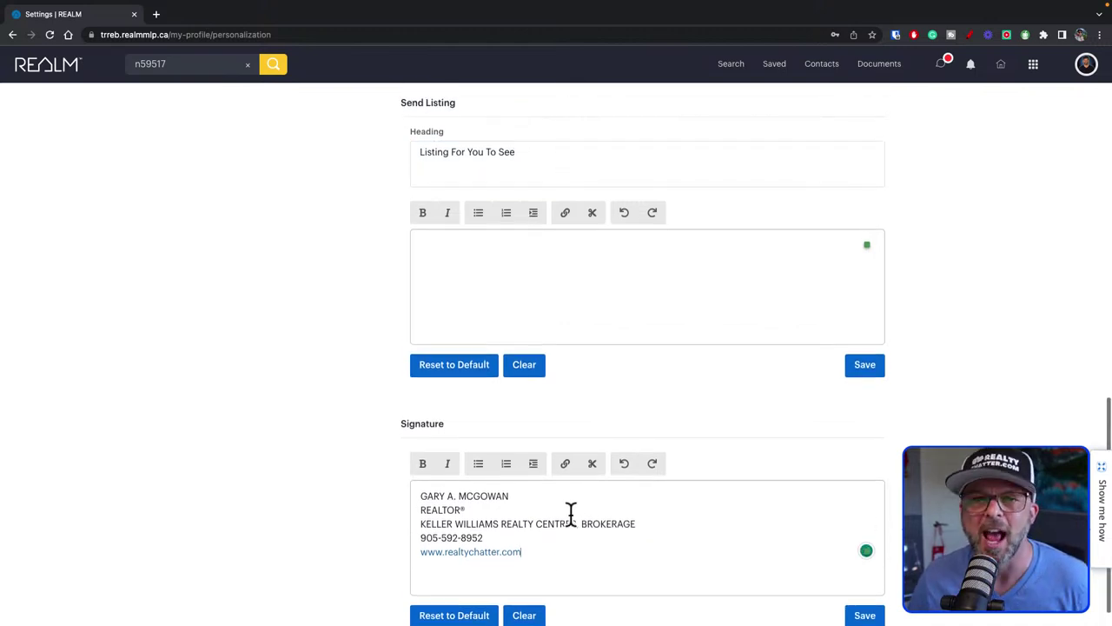
scroll(570, 514, up, 10)
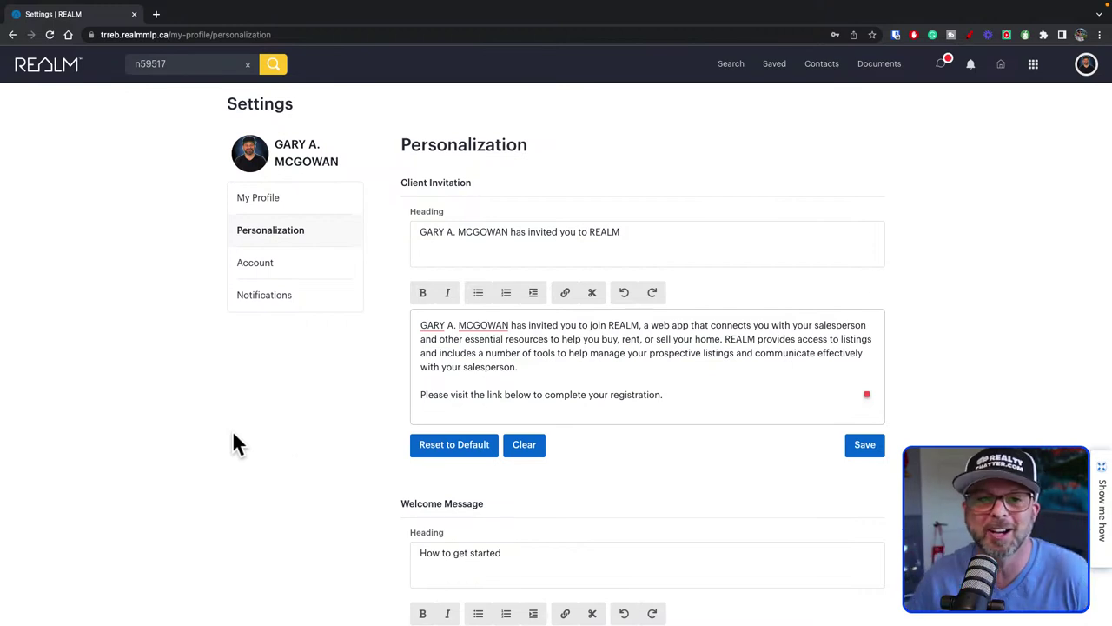
click(272, 278)
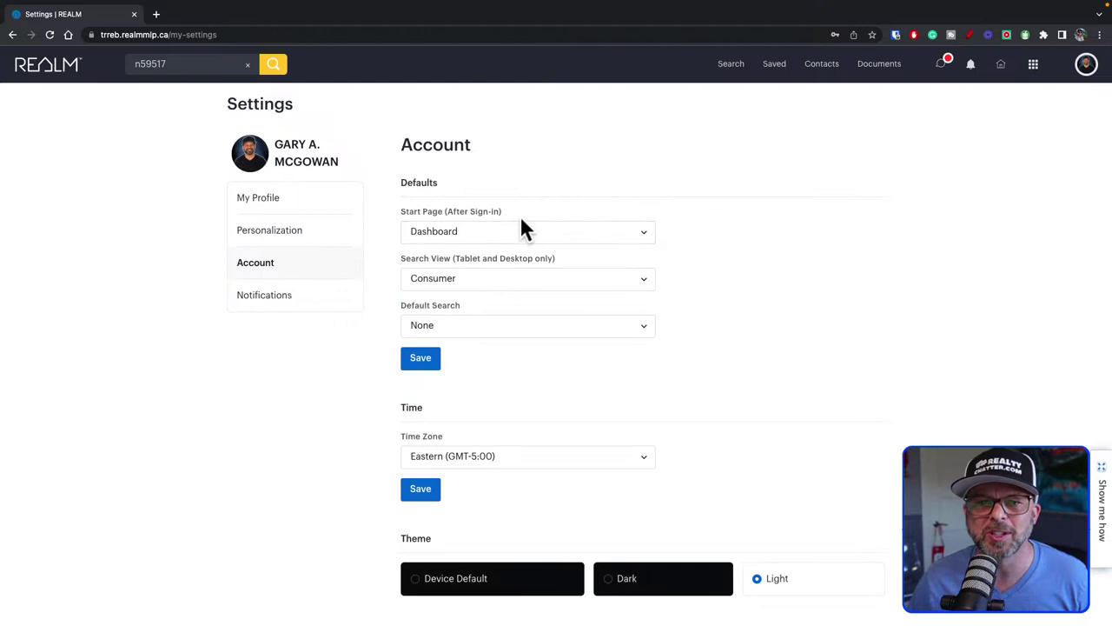
click(448, 233)
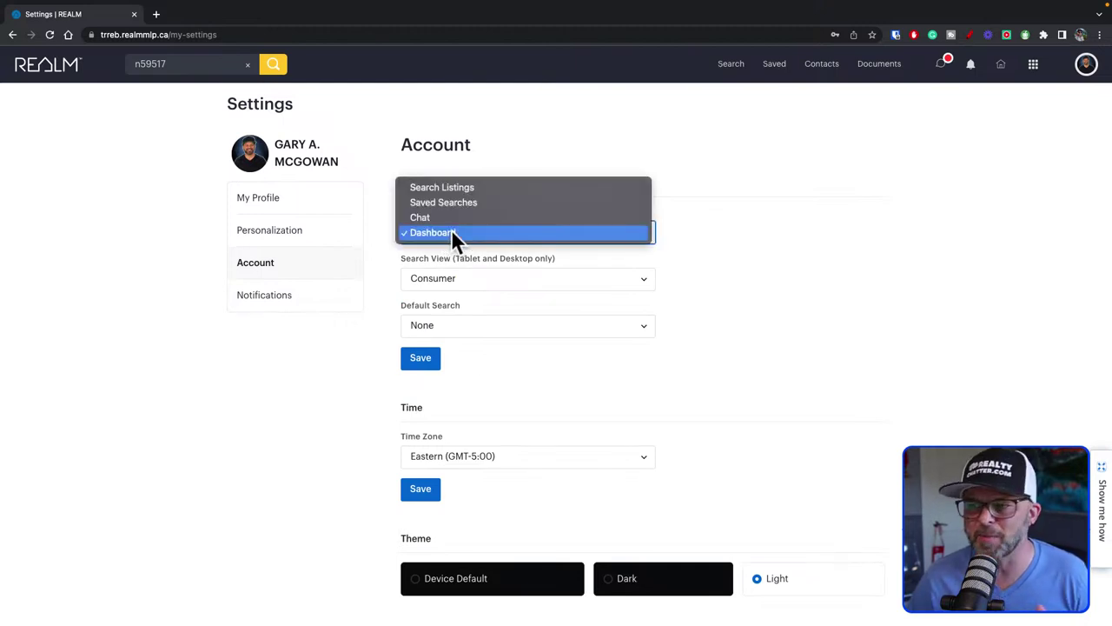
click(451, 232)
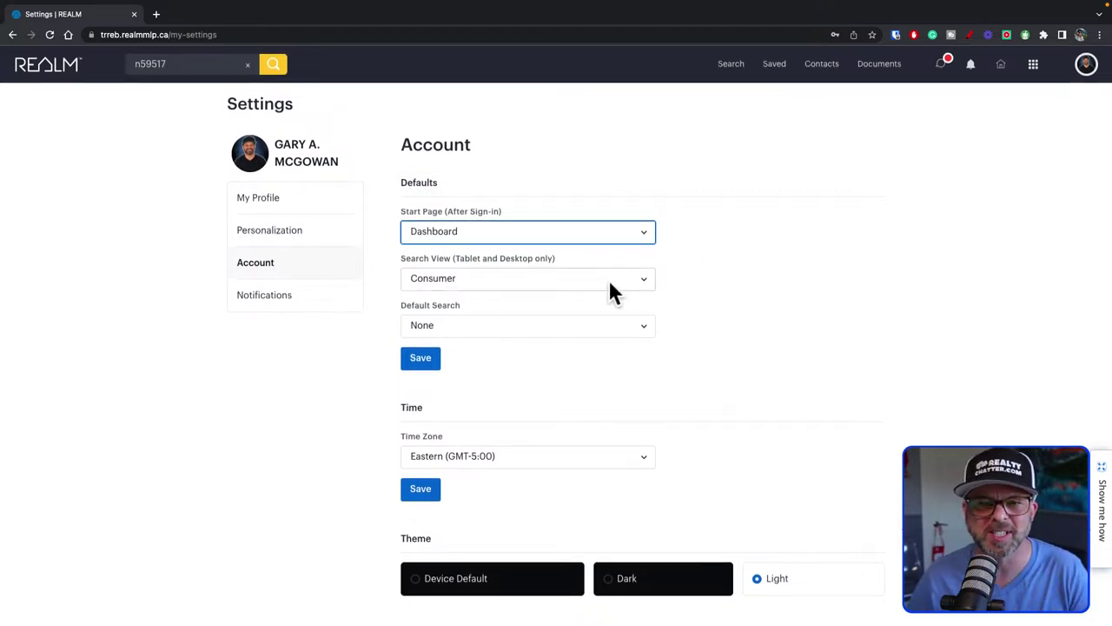
click(703, 341)
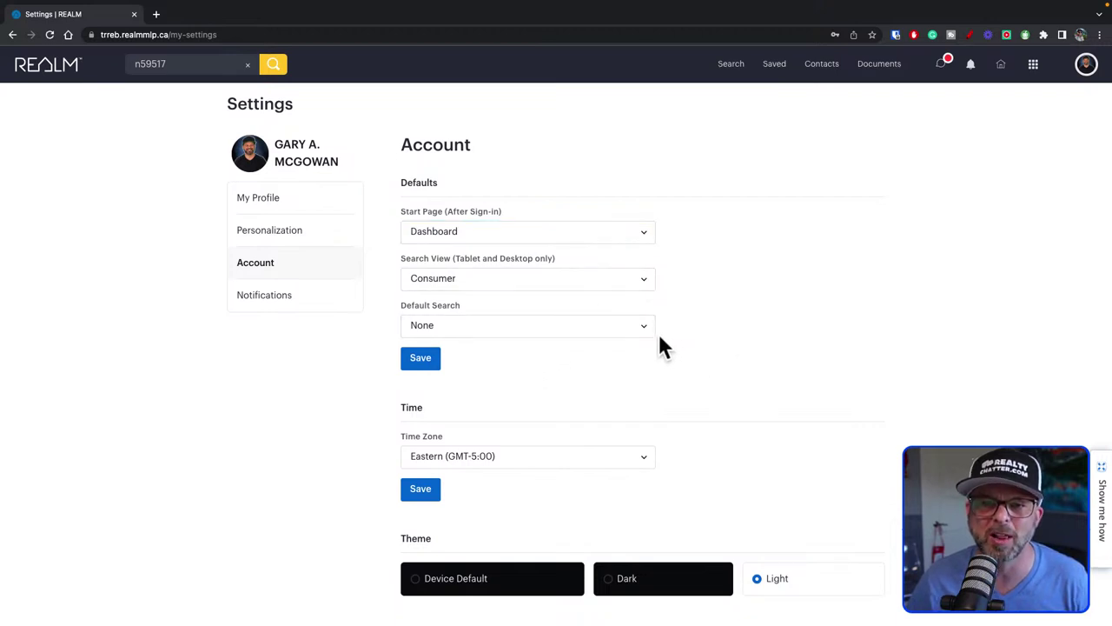
click(643, 327)
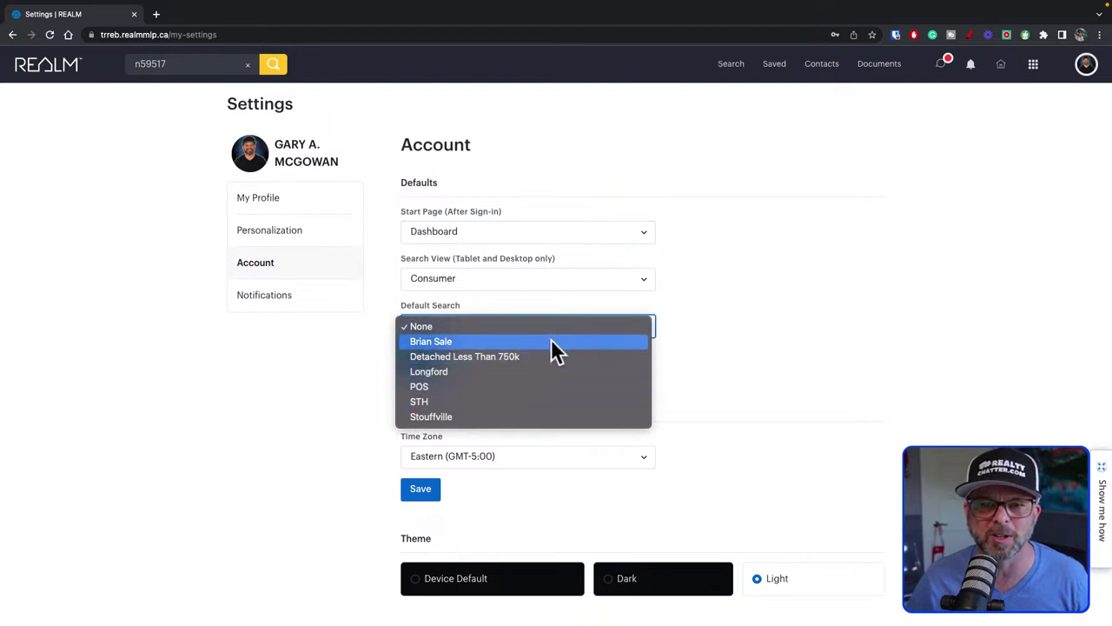
click(757, 369)
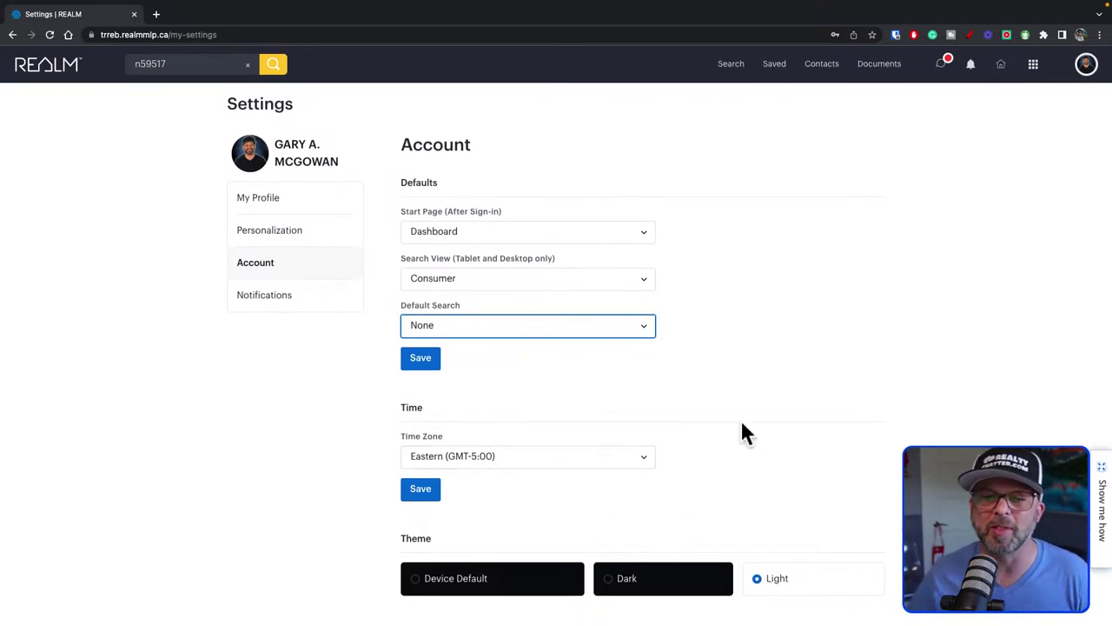
Open Notifications settings and save the 24-hour chat digest choice.
click(265, 300)
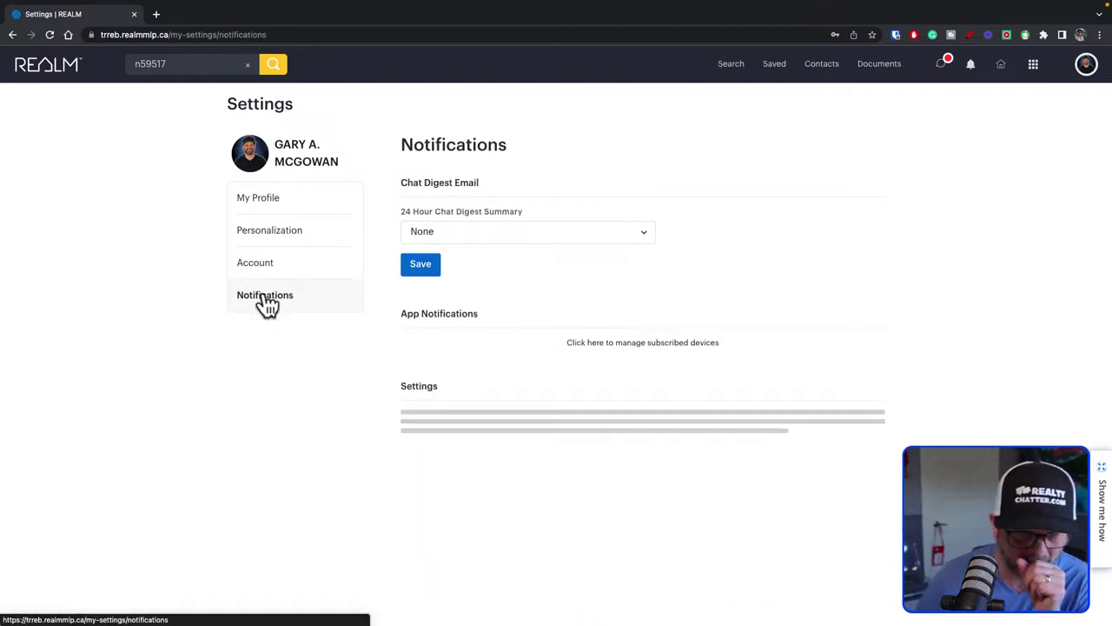
scroll(262, 302, down, 1)
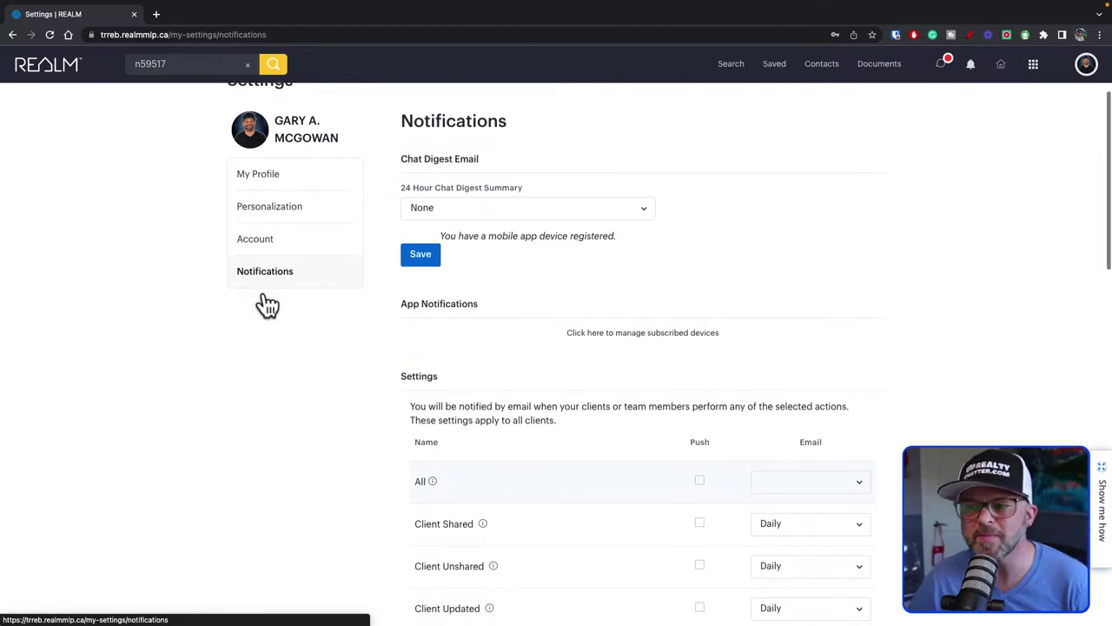
scroll(902, 306, down, 1)
scroll(902, 300, down, 1)
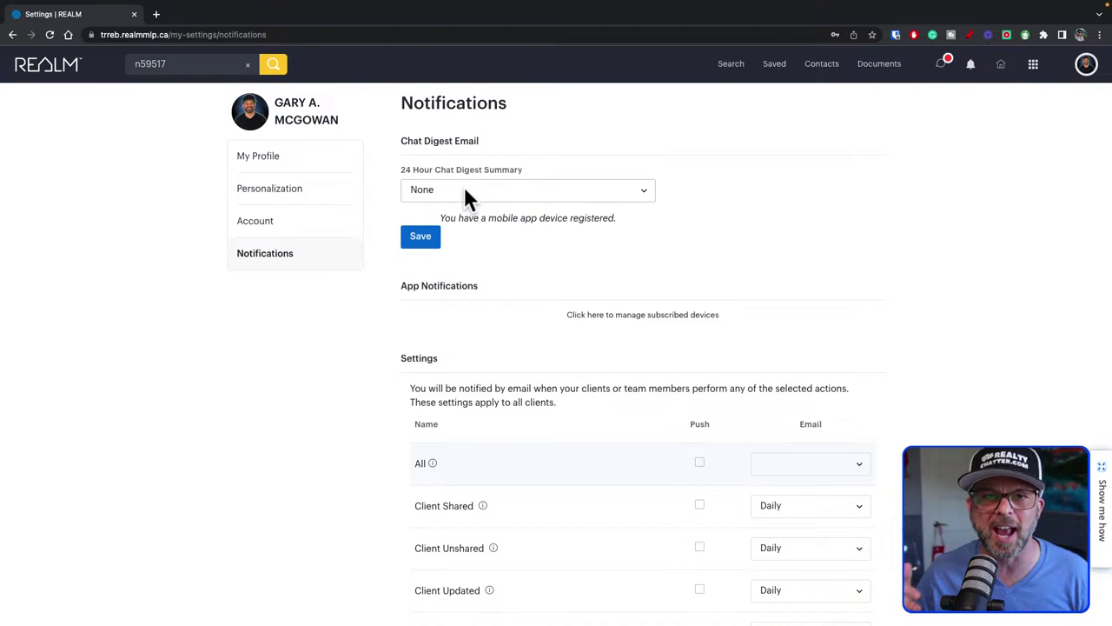
click(425, 242)
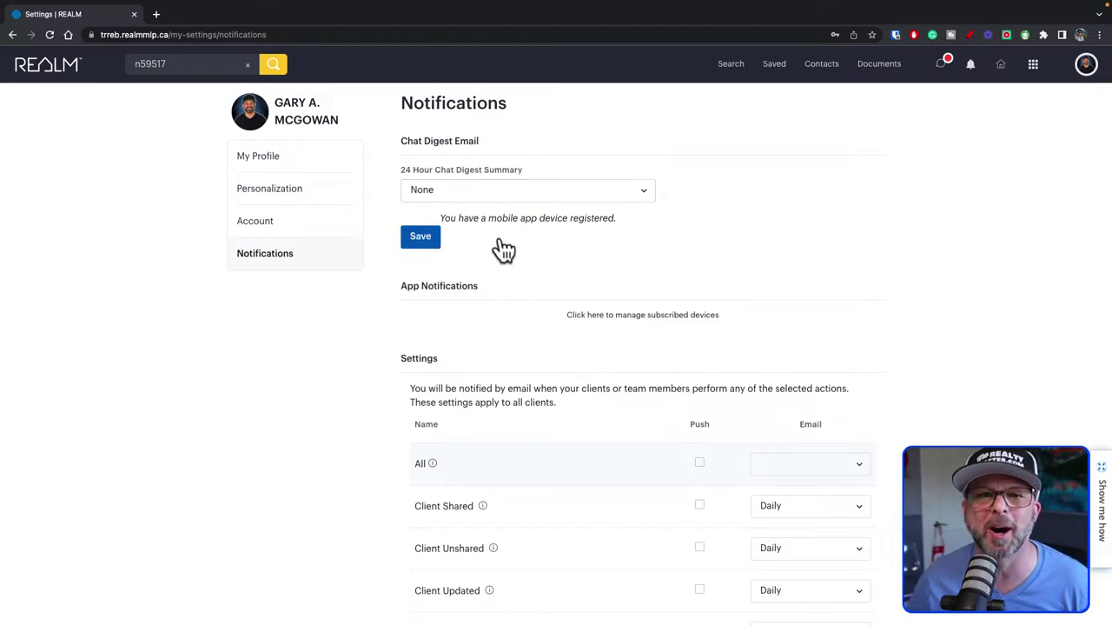
Change Listing Matches Search email notifications from Daily to Real Time.
scroll(552, 246, down, 2)
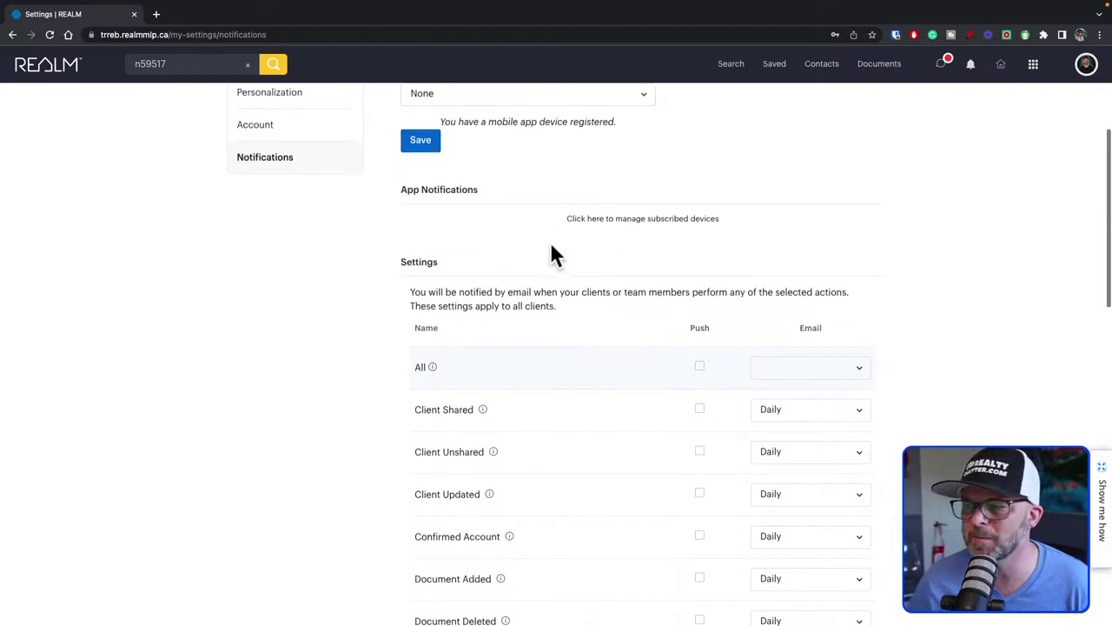
scroll(566, 280, down, 1)
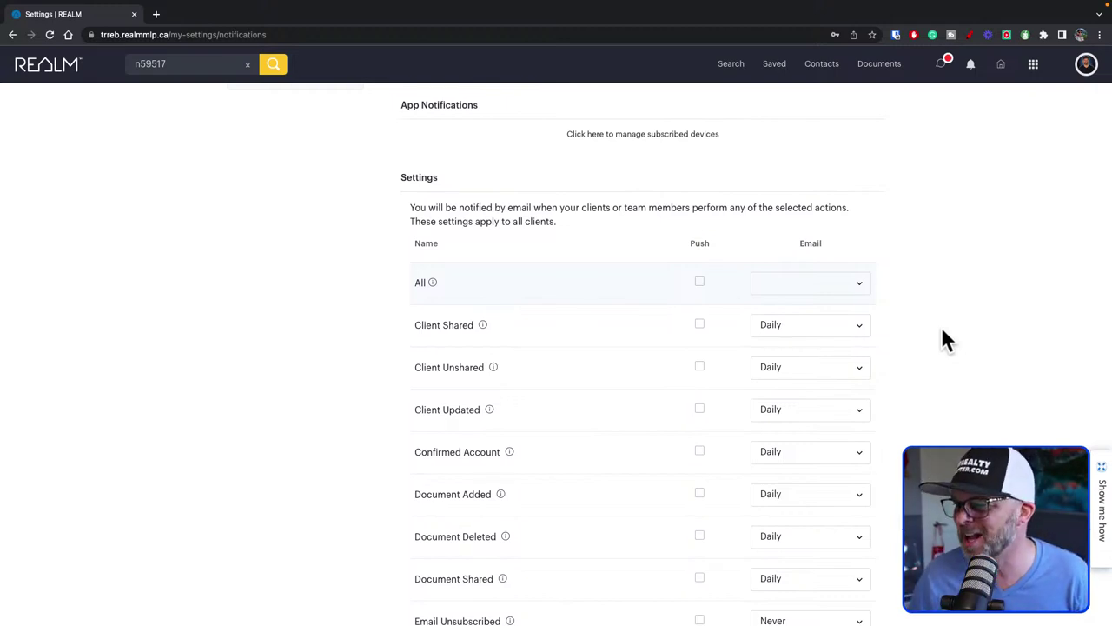
scroll(943, 332, down, 2)
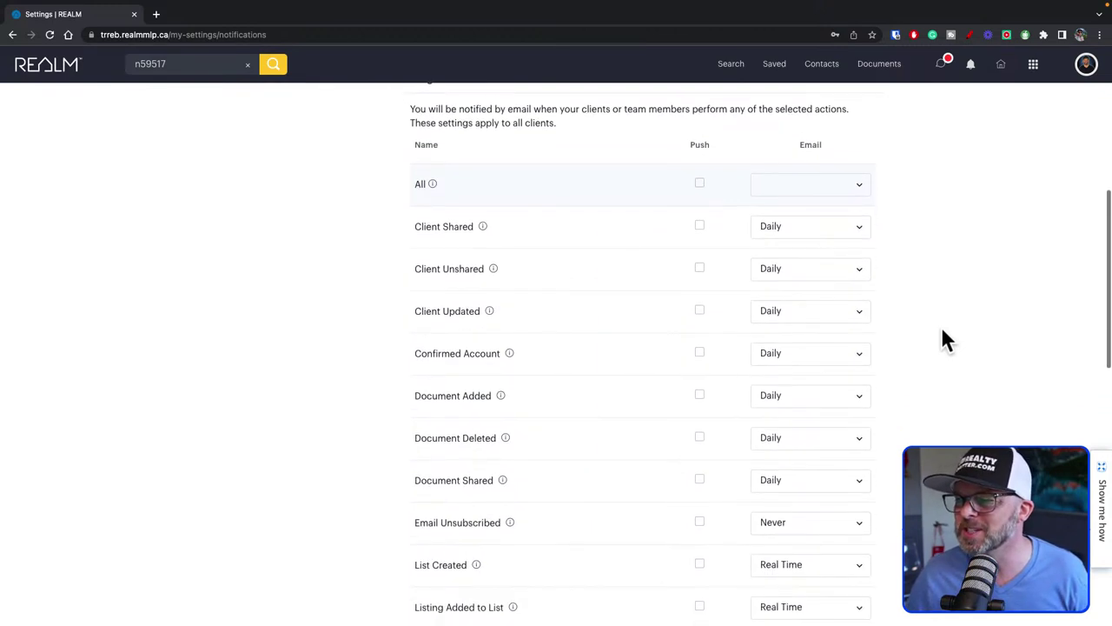
scroll(943, 332, down, 2)
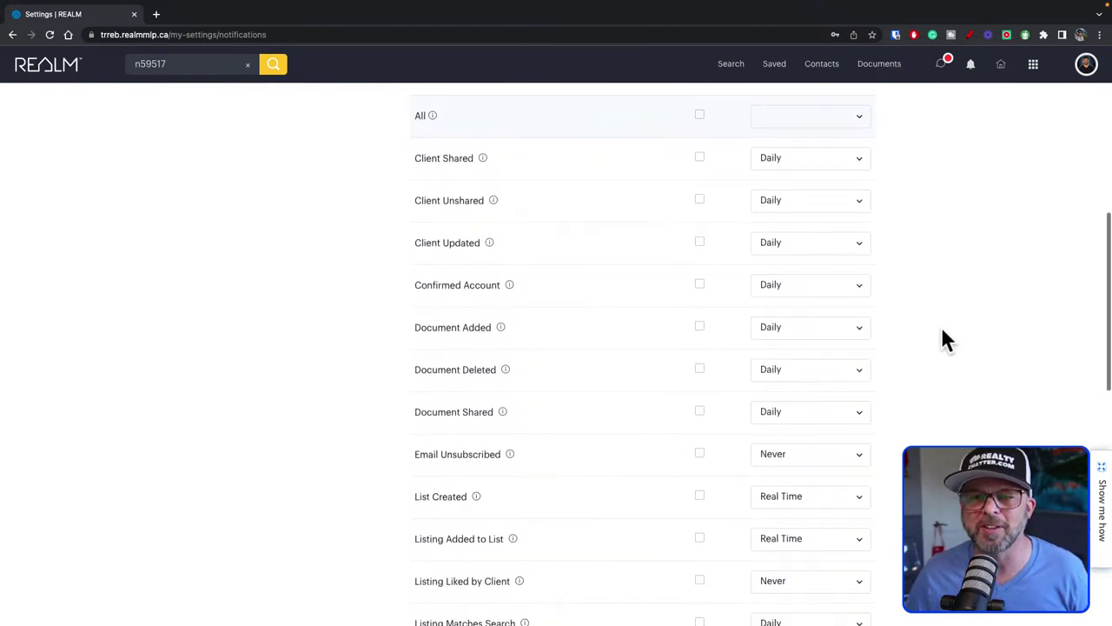
scroll(942, 332, up, 4)
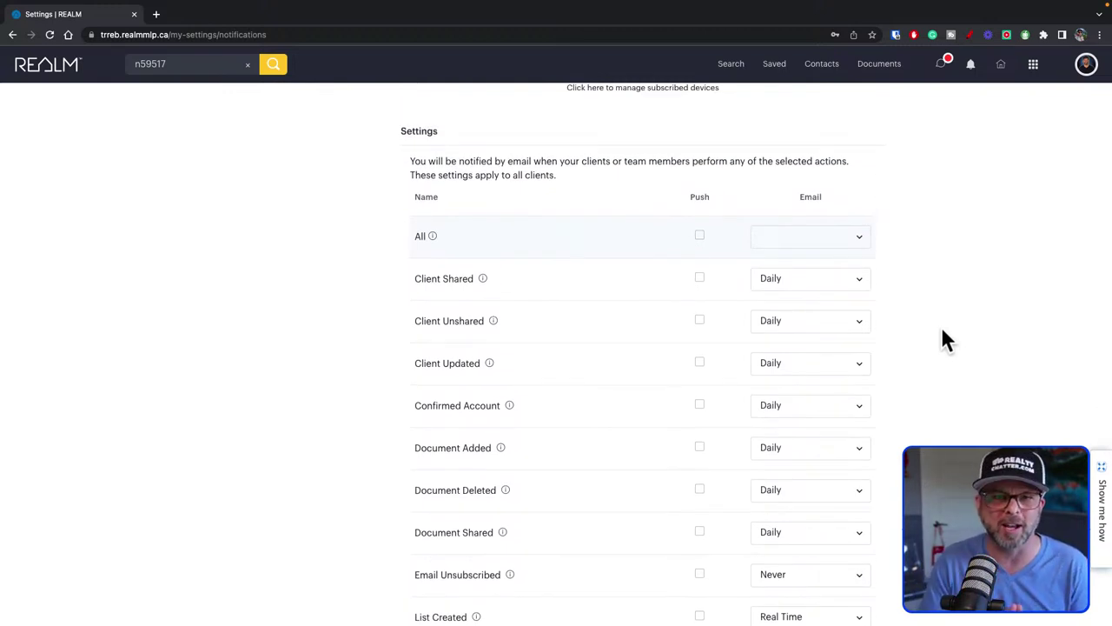
scroll(946, 339, down, 5)
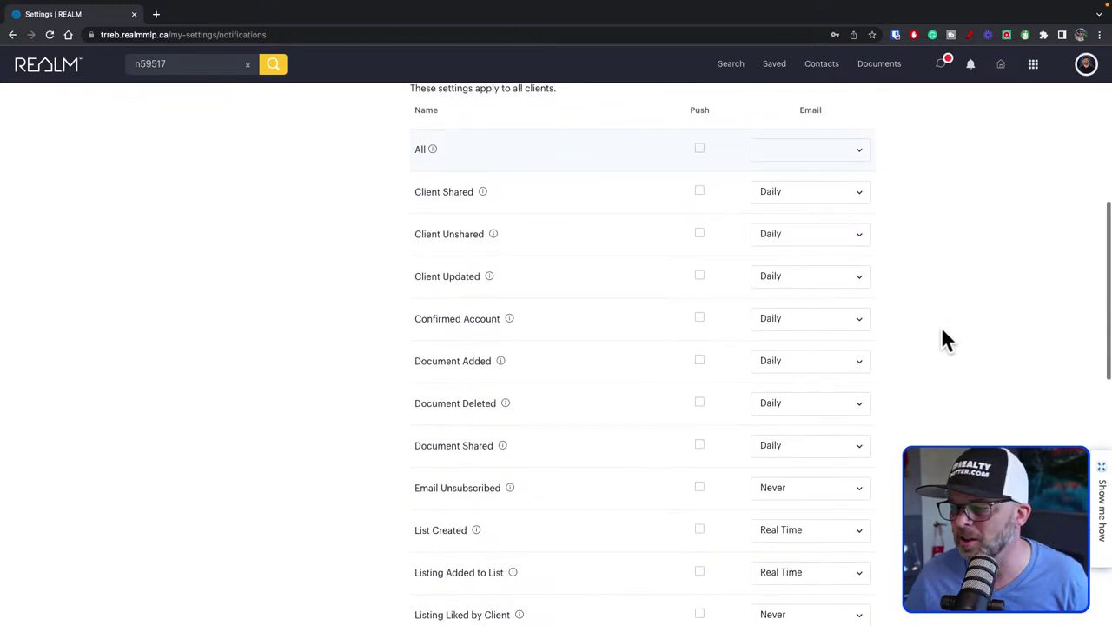
scroll(946, 339, down, 7)
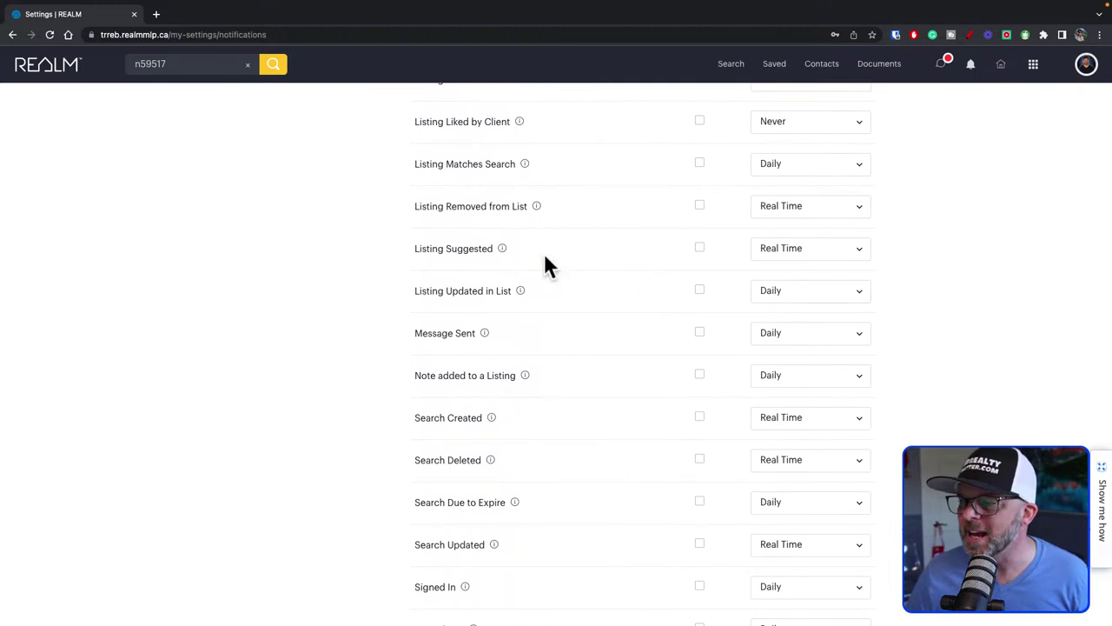
click(813, 177)
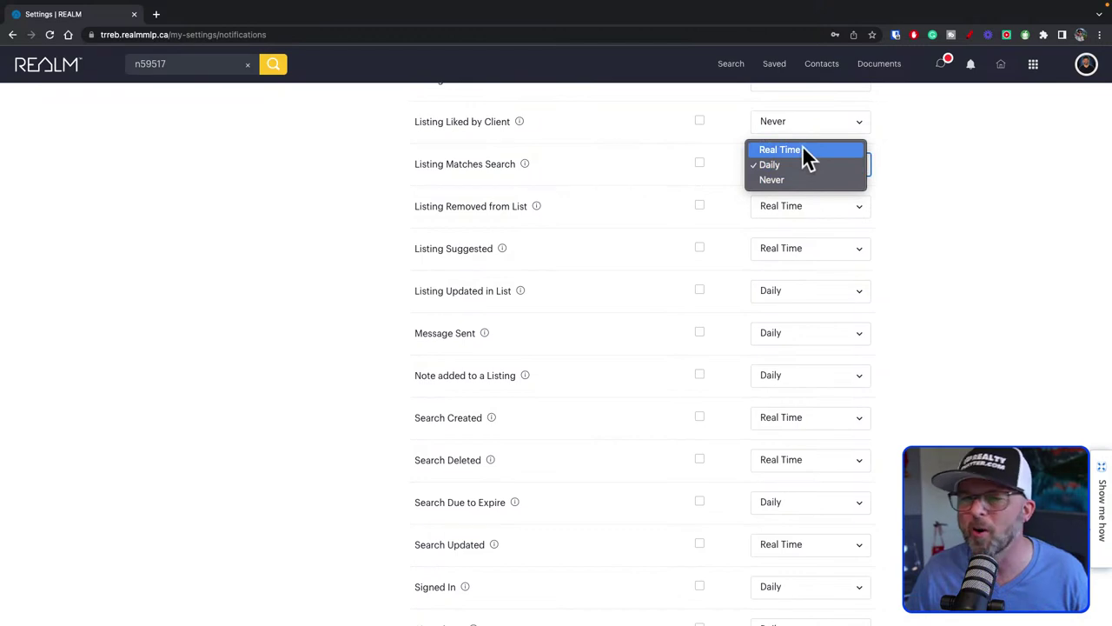
click(802, 150)
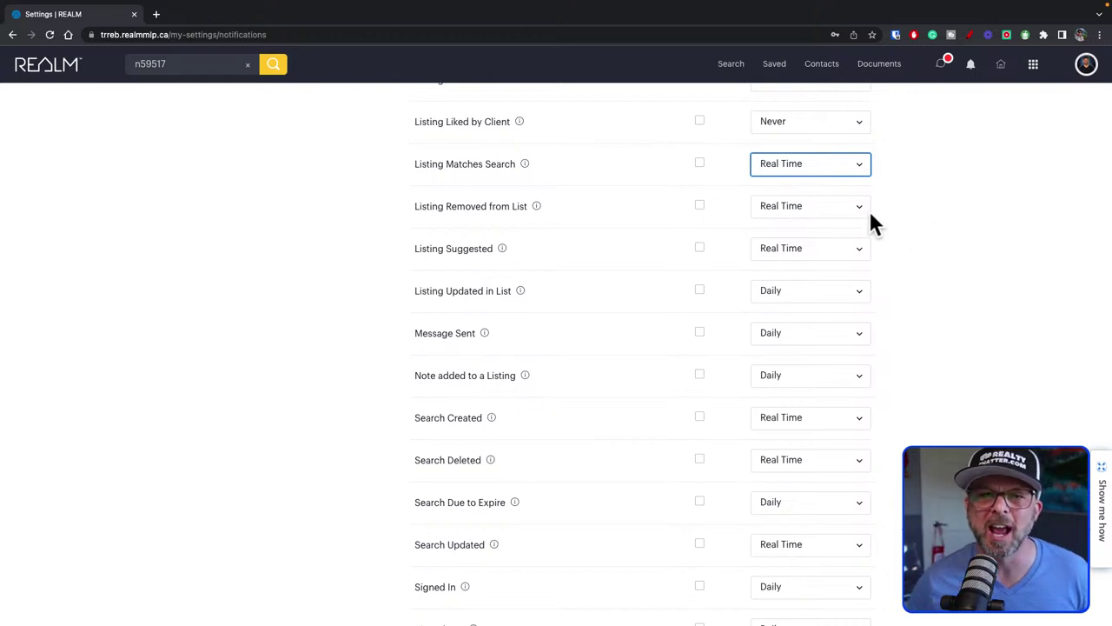
click(943, 243)
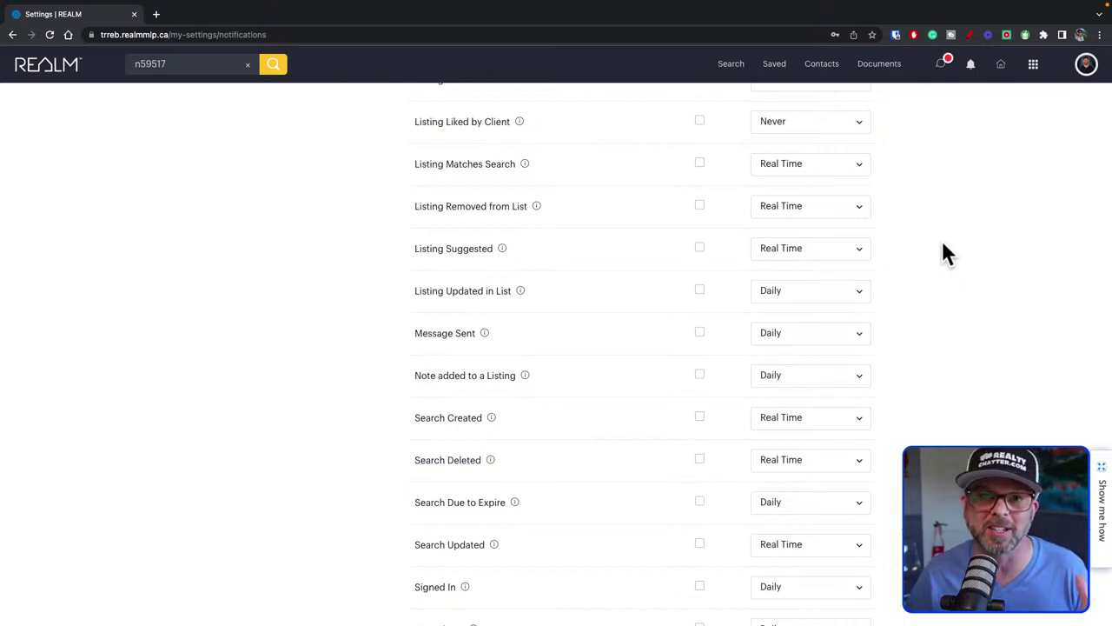
Look over the remaining notification settings and return to the dashboard.
scroll(943, 243, down, 2)
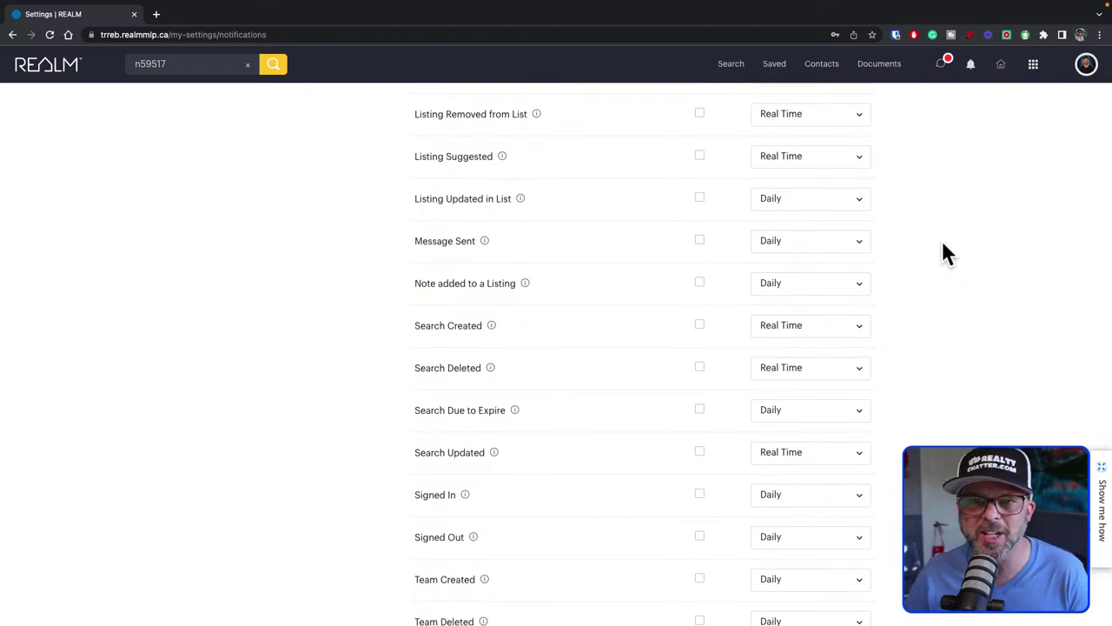
scroll(943, 244, down, 3)
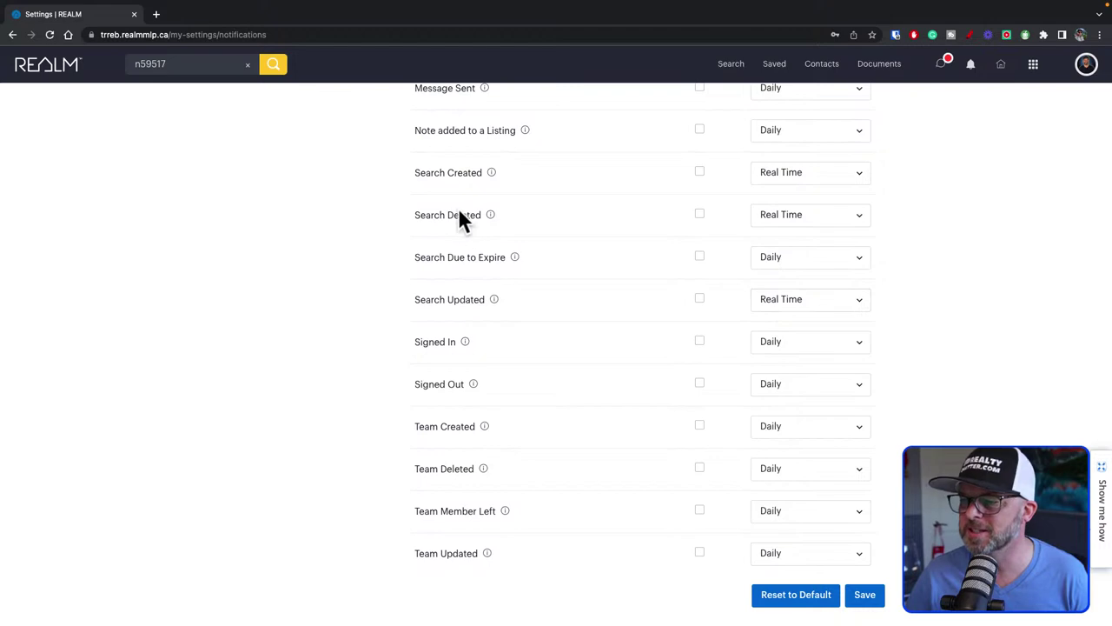
scroll(523, 261, up, 8)
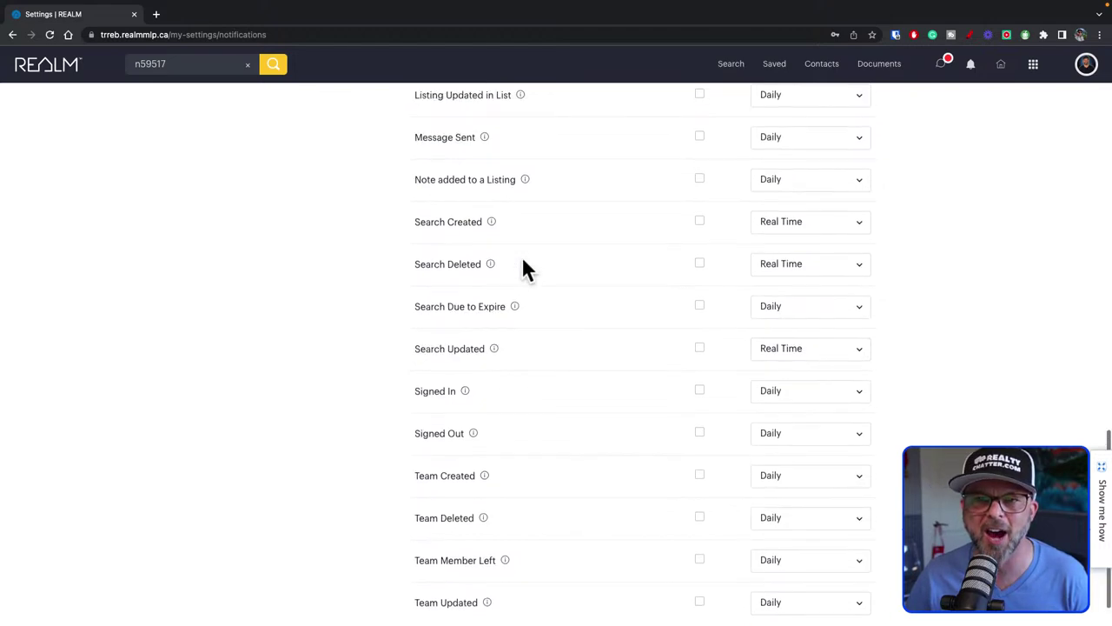
scroll(523, 265, up, 8)
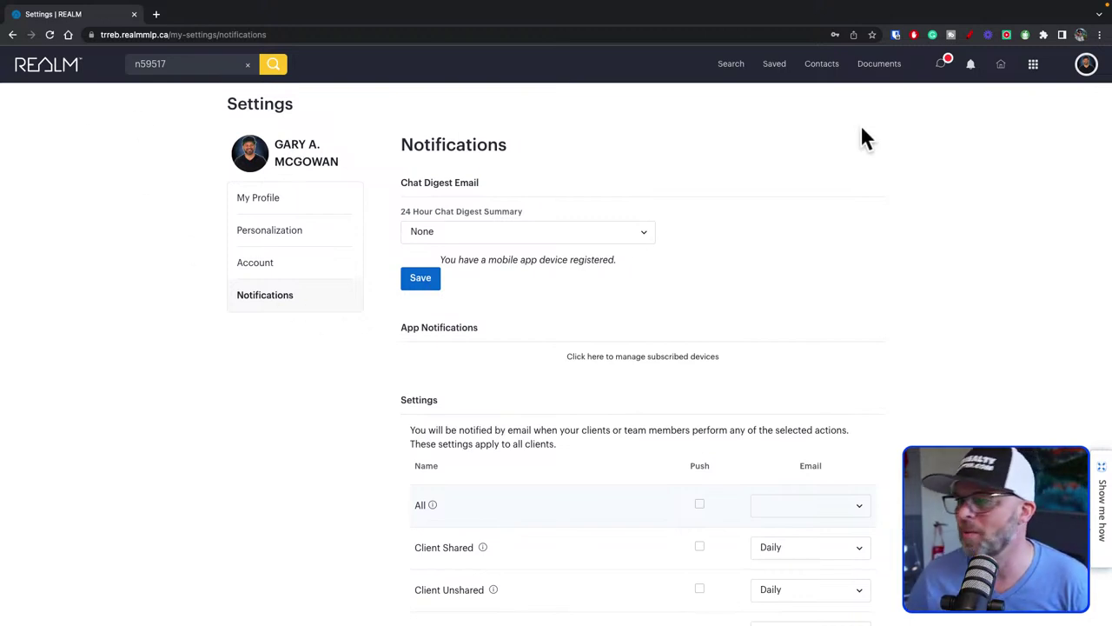
click(1004, 67)
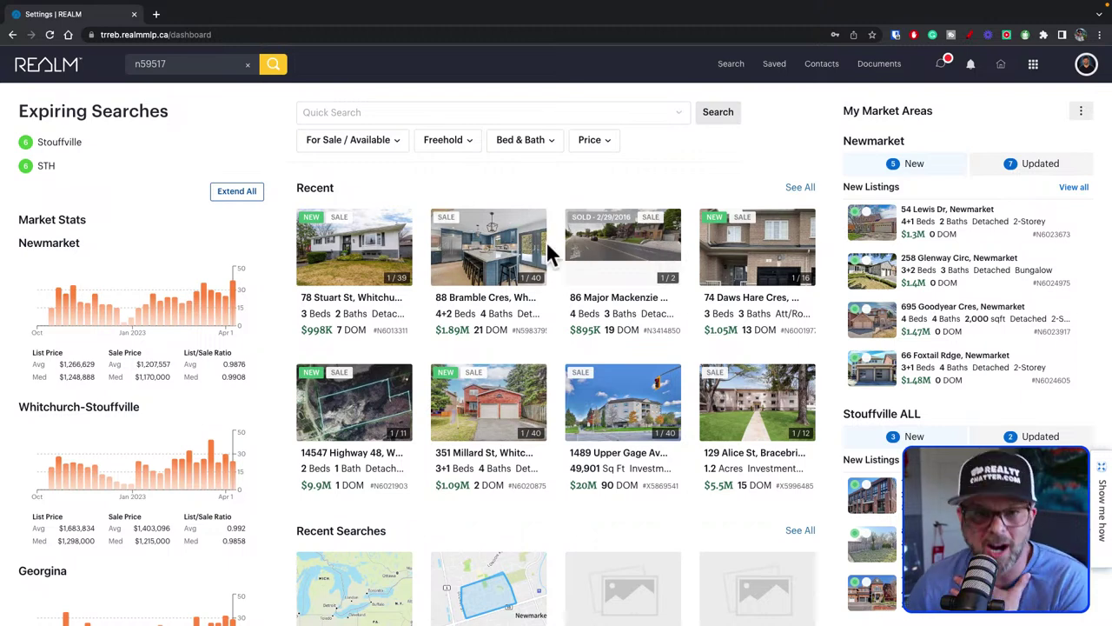
scroll(539, 377, down, 1)
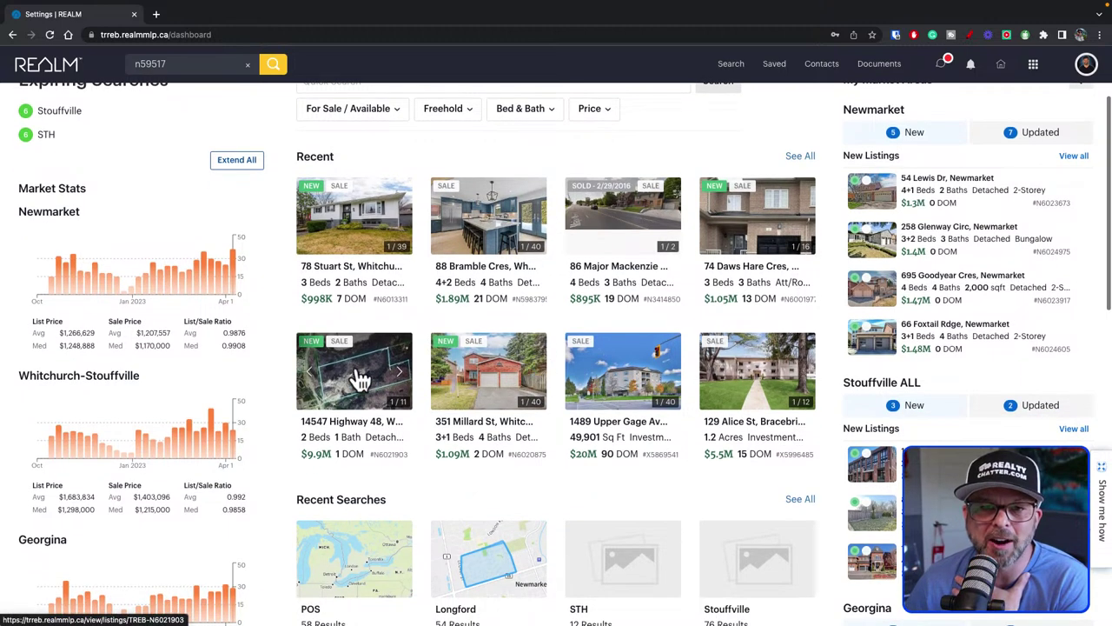
scroll(361, 378, down, 2)
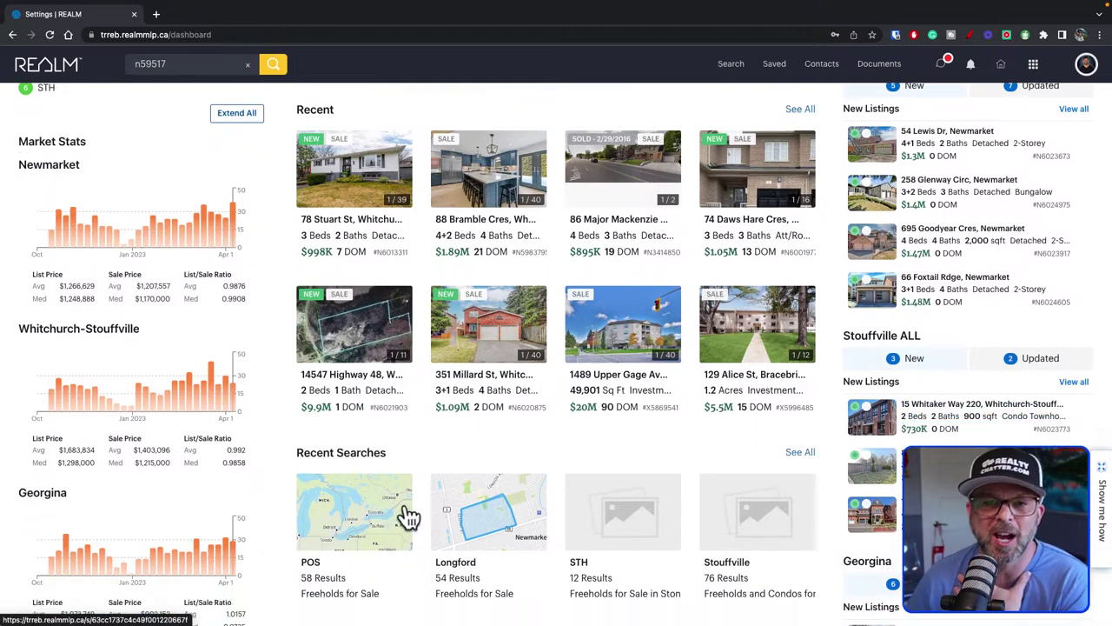
scroll(409, 516, down, 3)
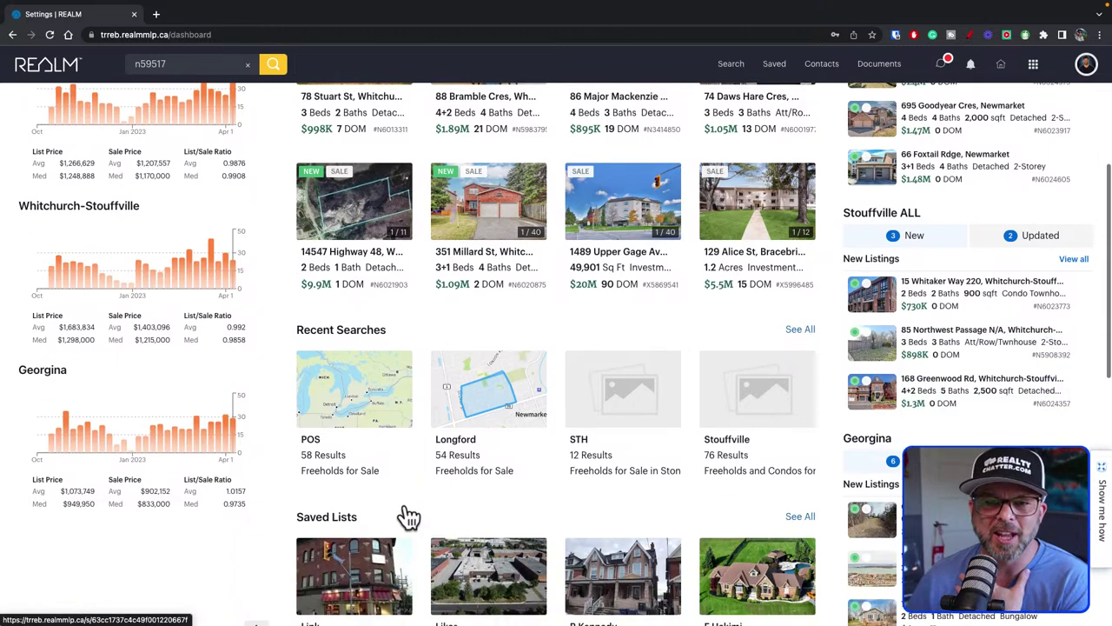
scroll(407, 513, down, 2)
scroll(565, 508, down, 2)
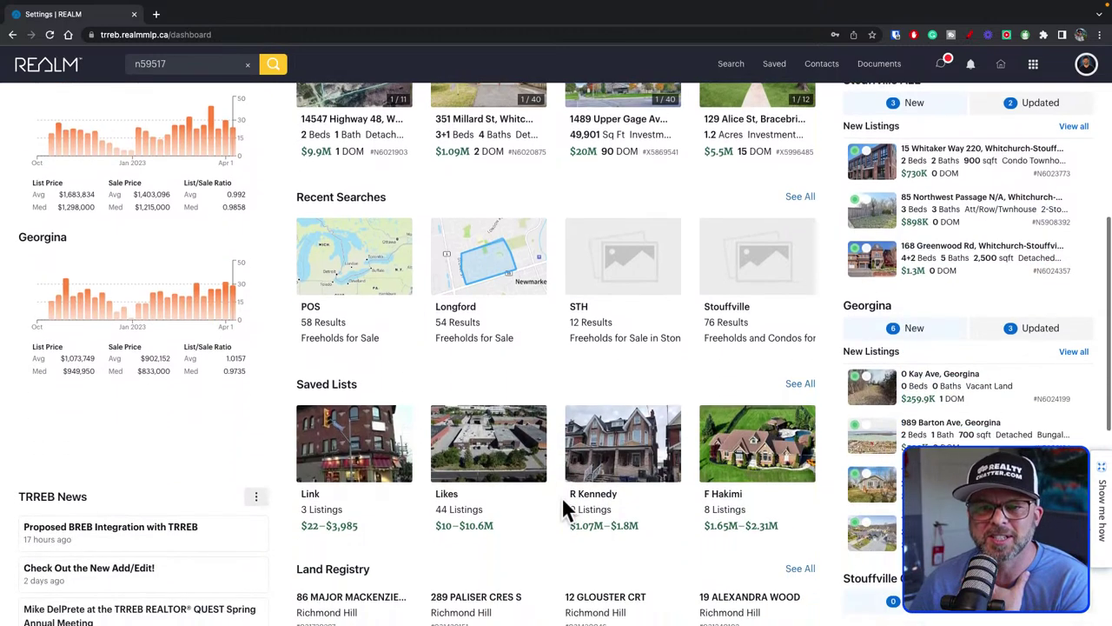
scroll(563, 509, down, 1)
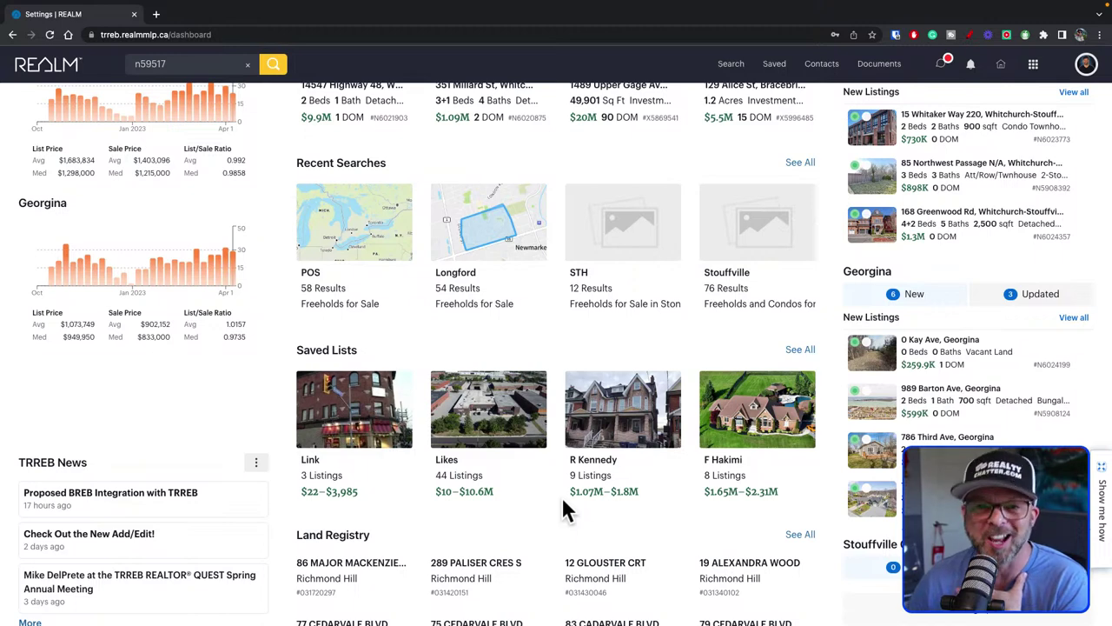
scroll(563, 504, down, 2)
scroll(563, 500, down, 2)
scroll(563, 500, up, 2)
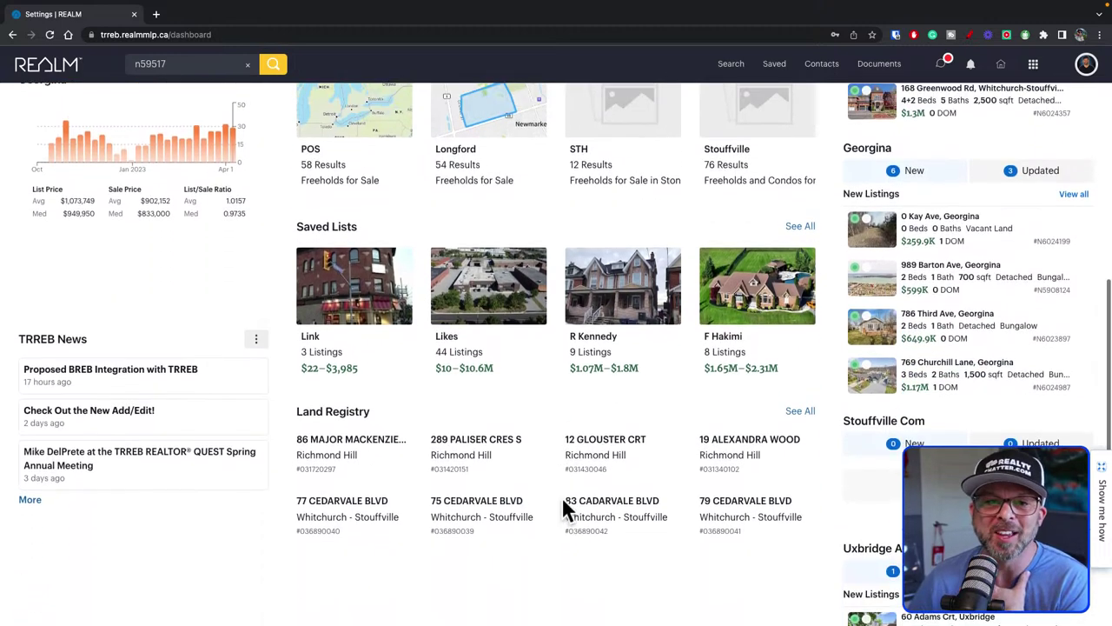
scroll(563, 501, down, 1)
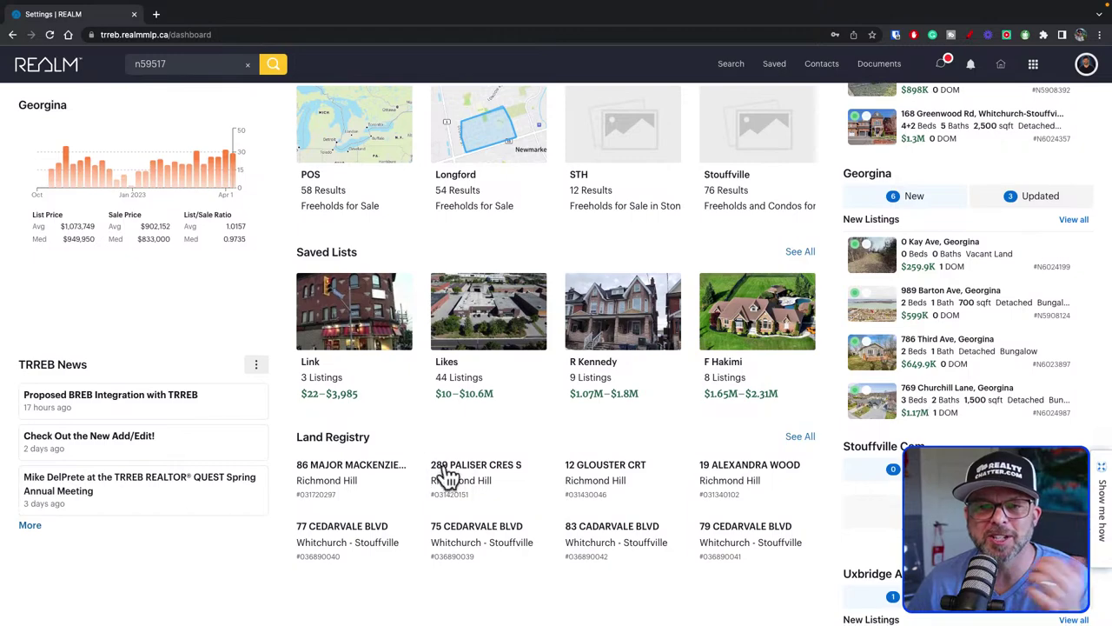
scroll(453, 477, up, 1)
scroll(453, 473, up, 10)
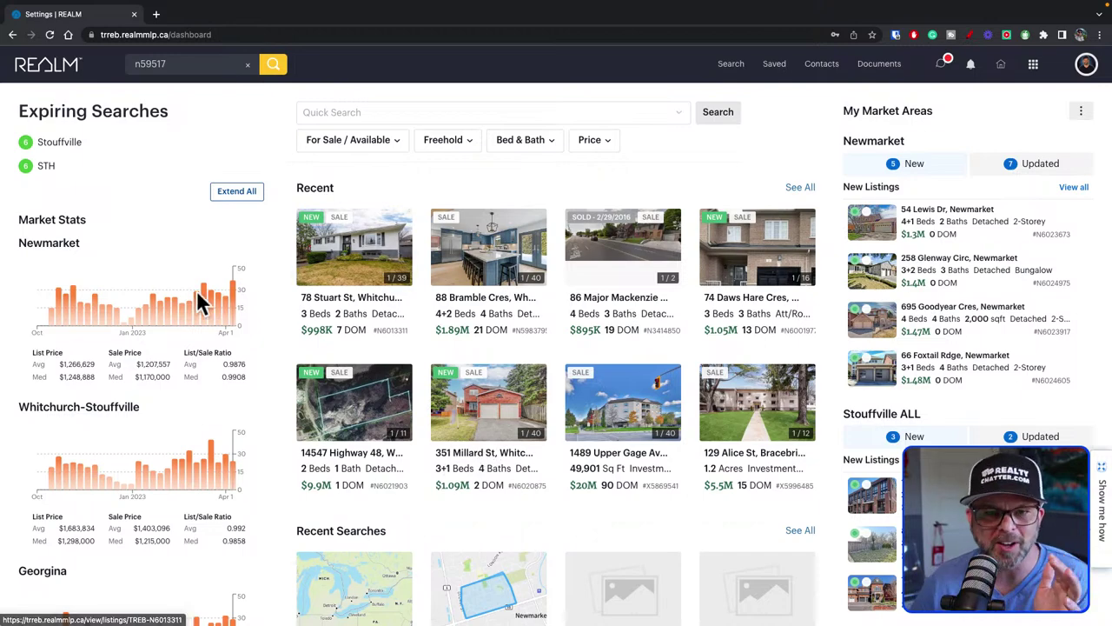
scroll(86, 299, down, 2)
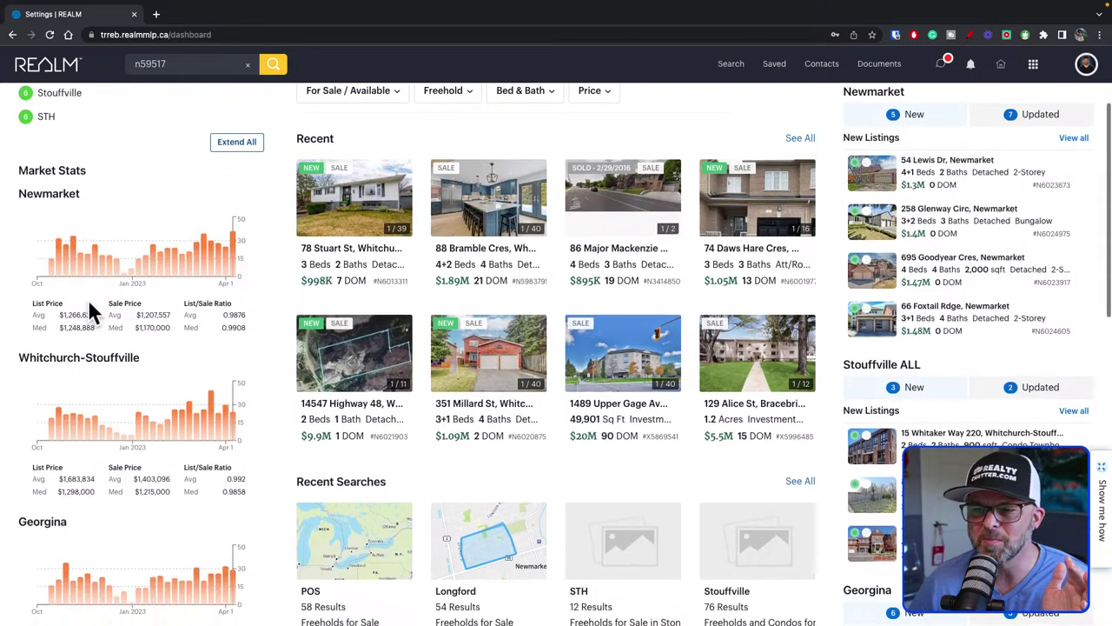
scroll(163, 306, down, 2)
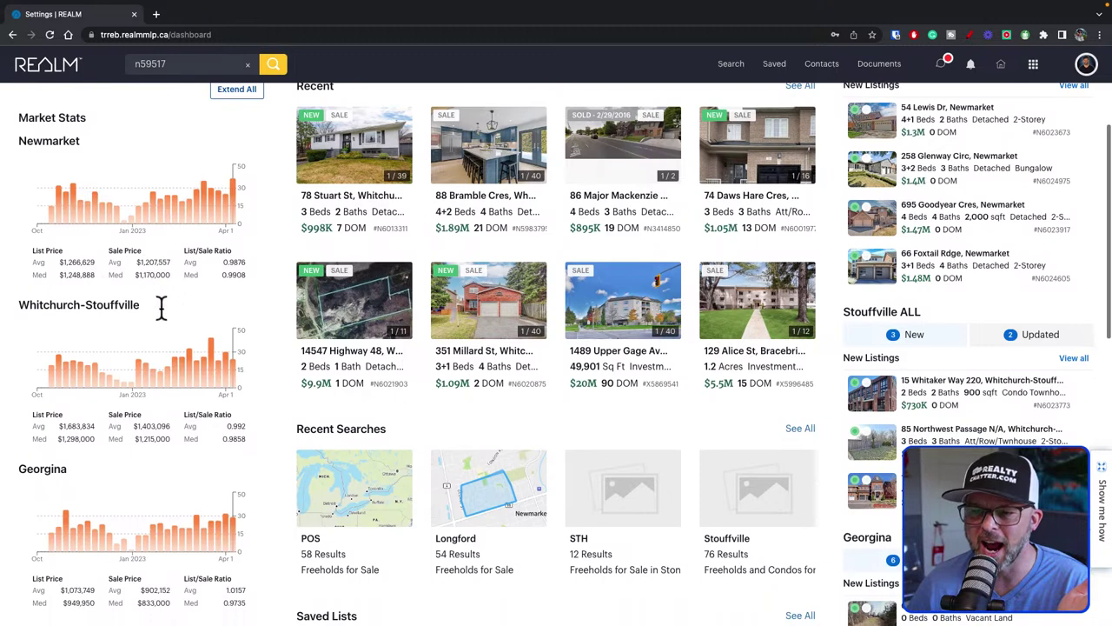
scroll(239, 383, up, 1)
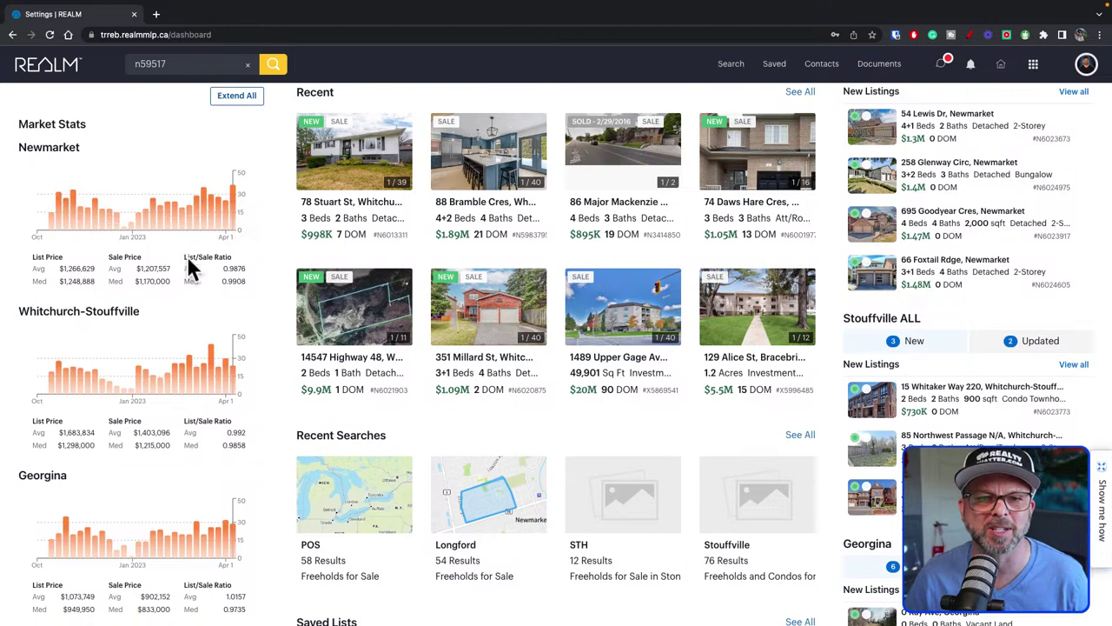
scroll(231, 279, down, 1)
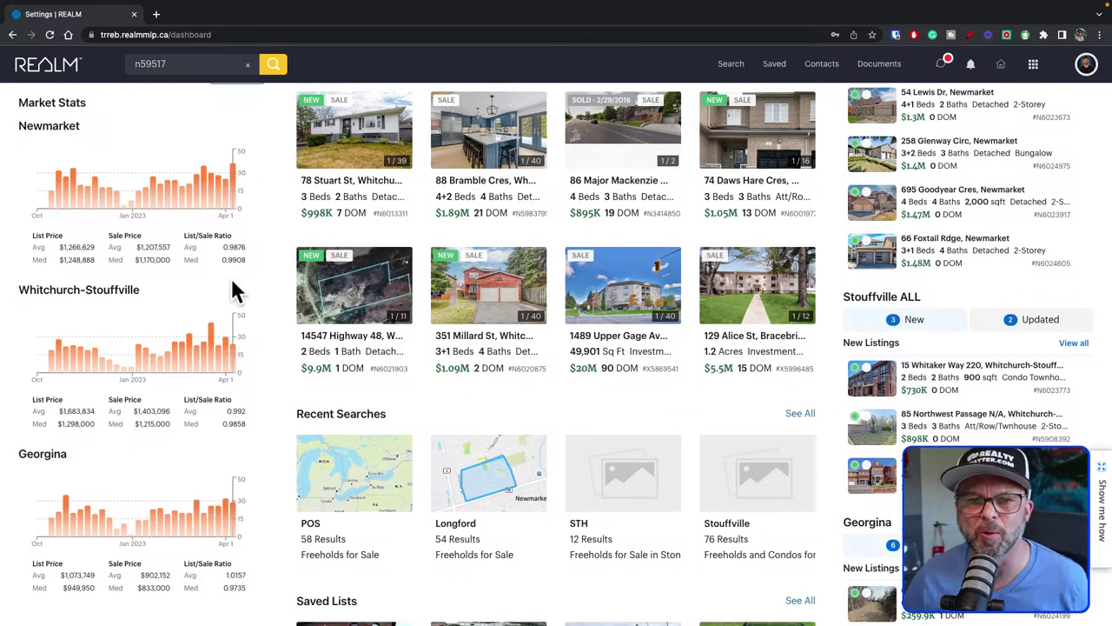
scroll(231, 280, up, 3)
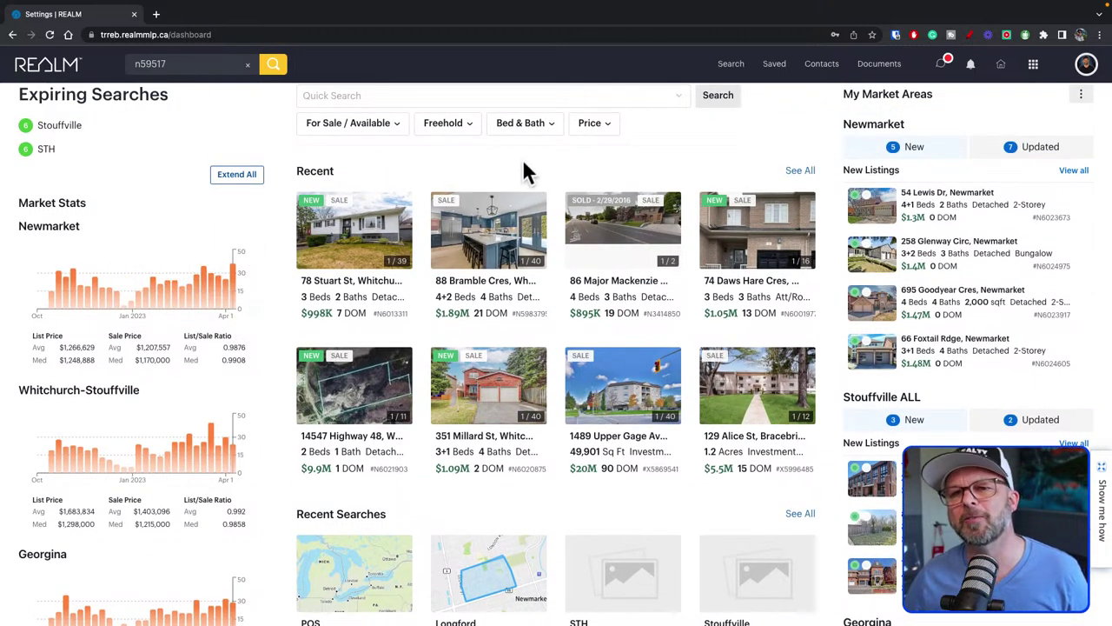
scroll(884, 295, up, 1)
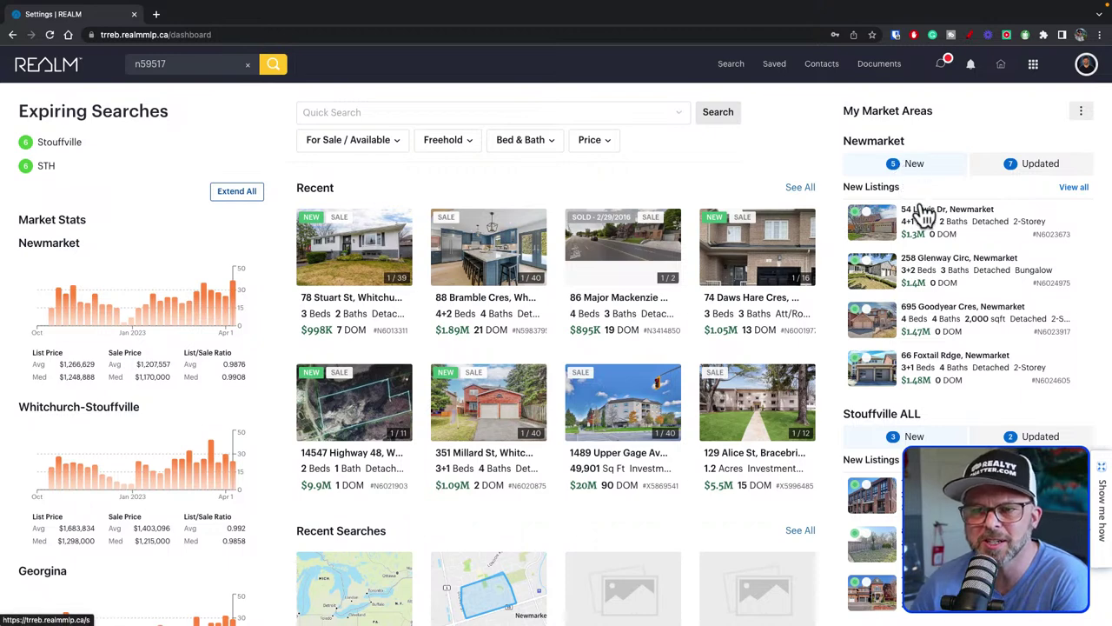
scroll(934, 269, down, 1)
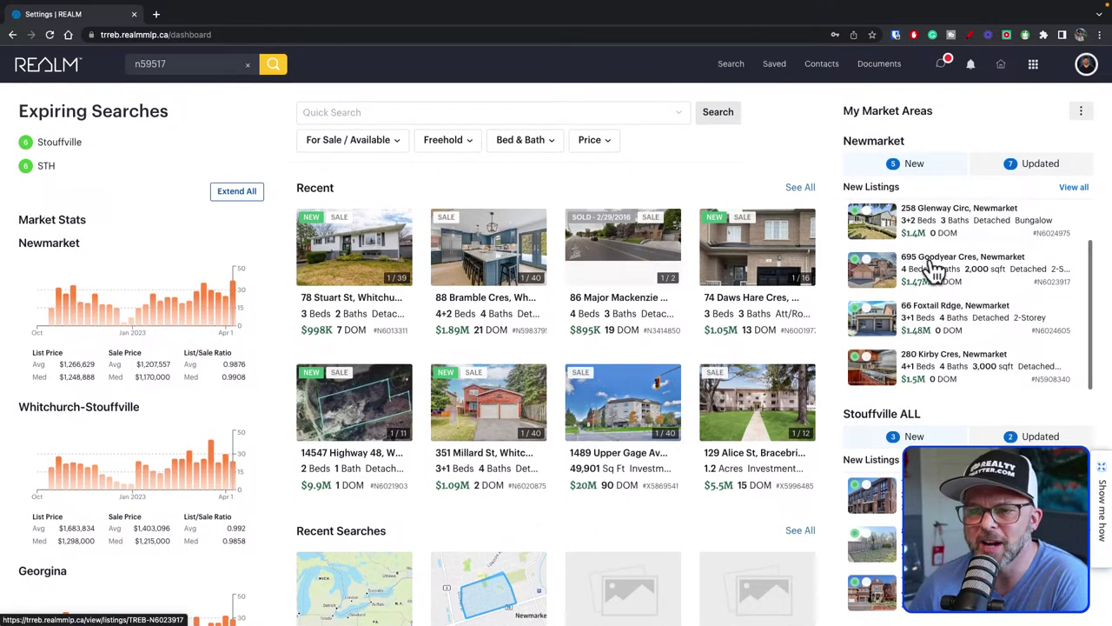
scroll(833, 437, down, 1)
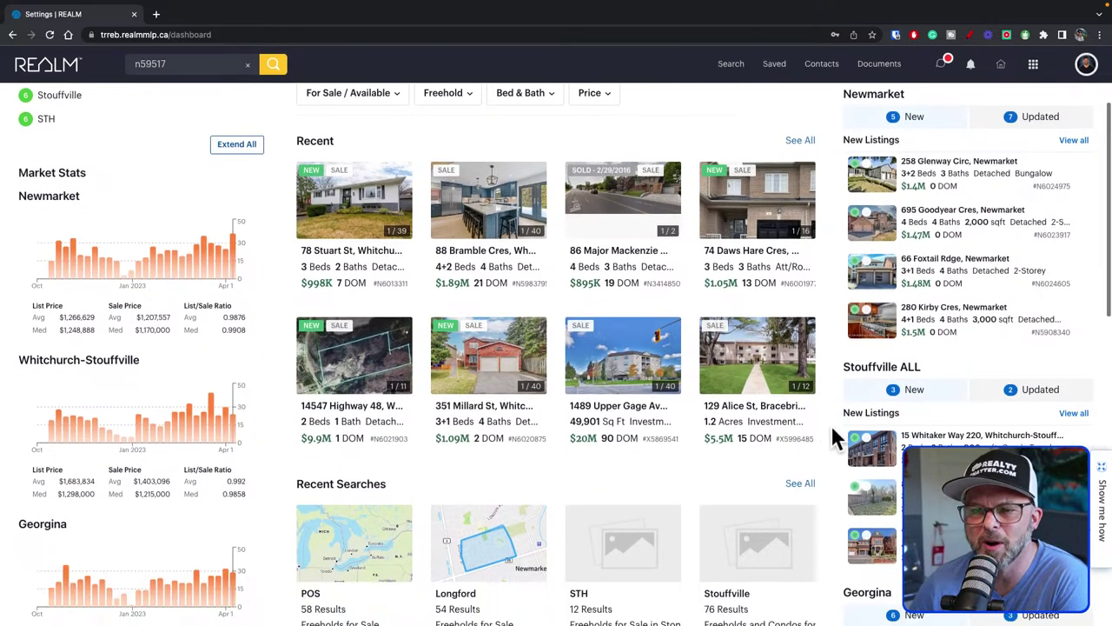
scroll(833, 427, down, 10)
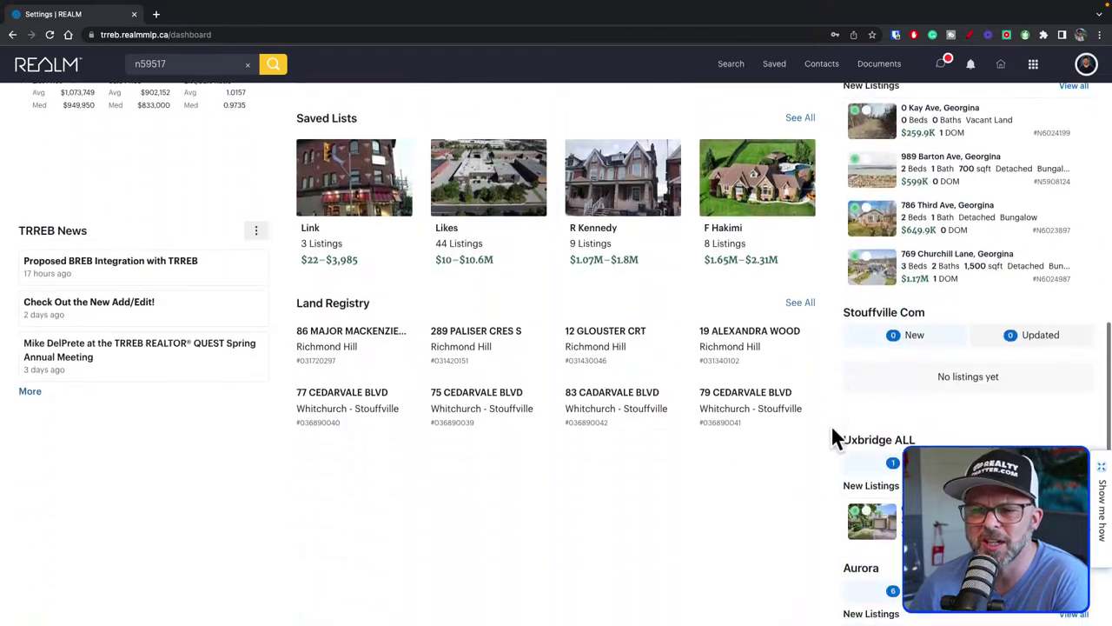
scroll(832, 430, down, 4)
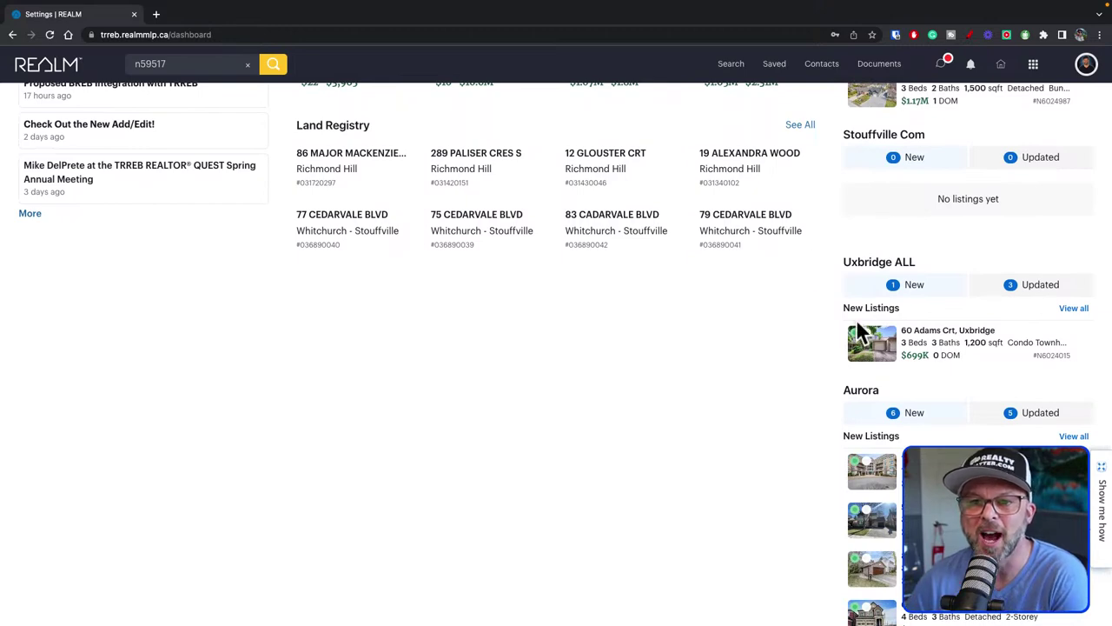
scroll(824, 326, down, 1)
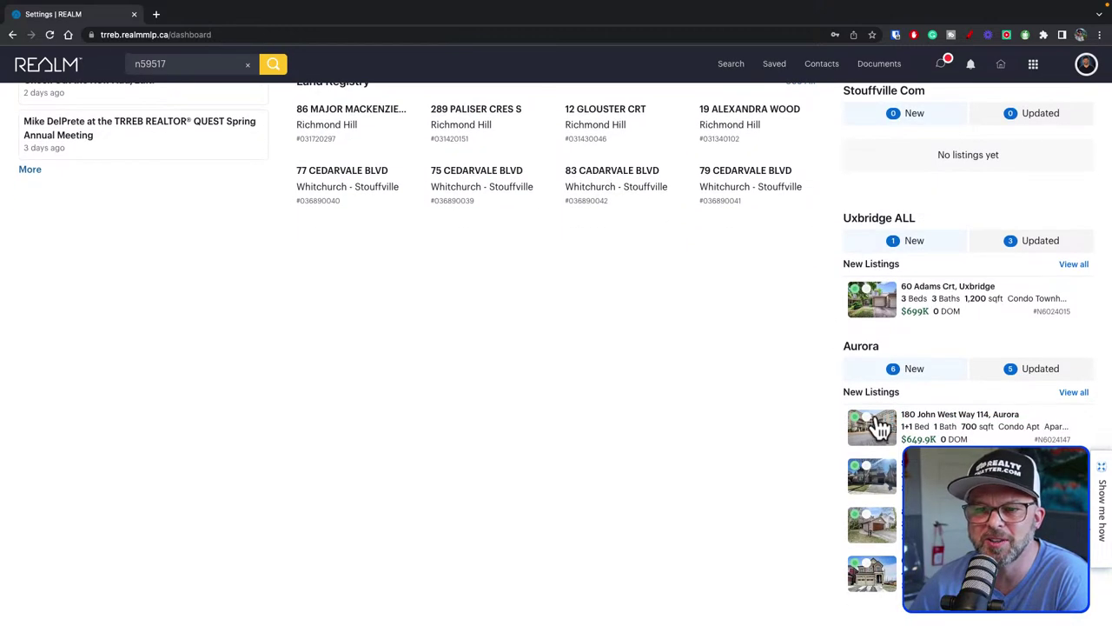
scroll(830, 360, up, 10)
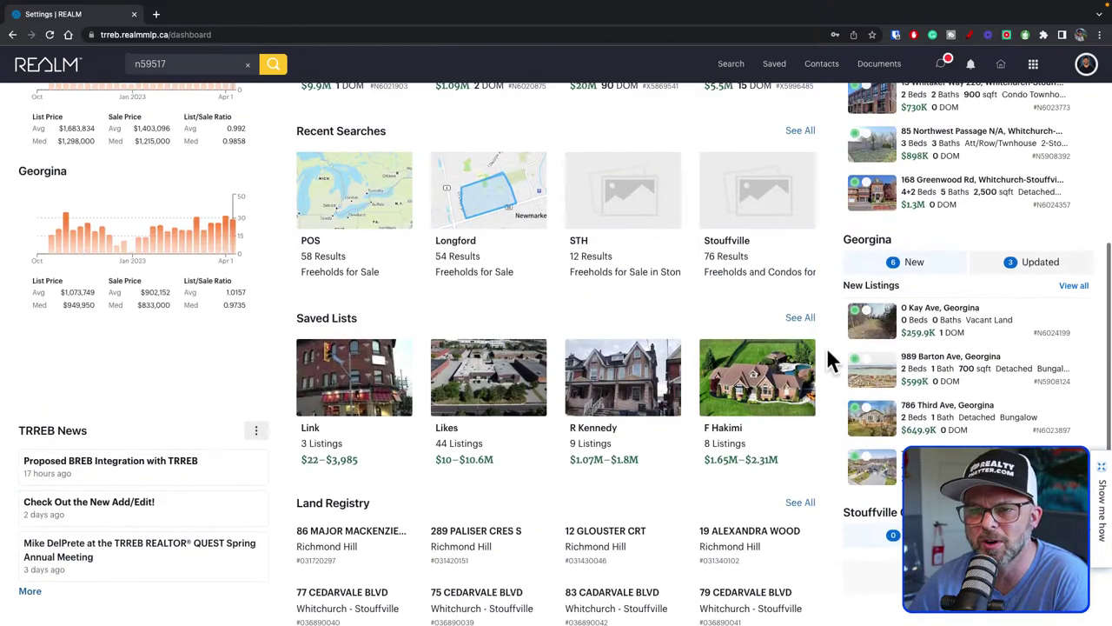
scroll(827, 346, up, 10)
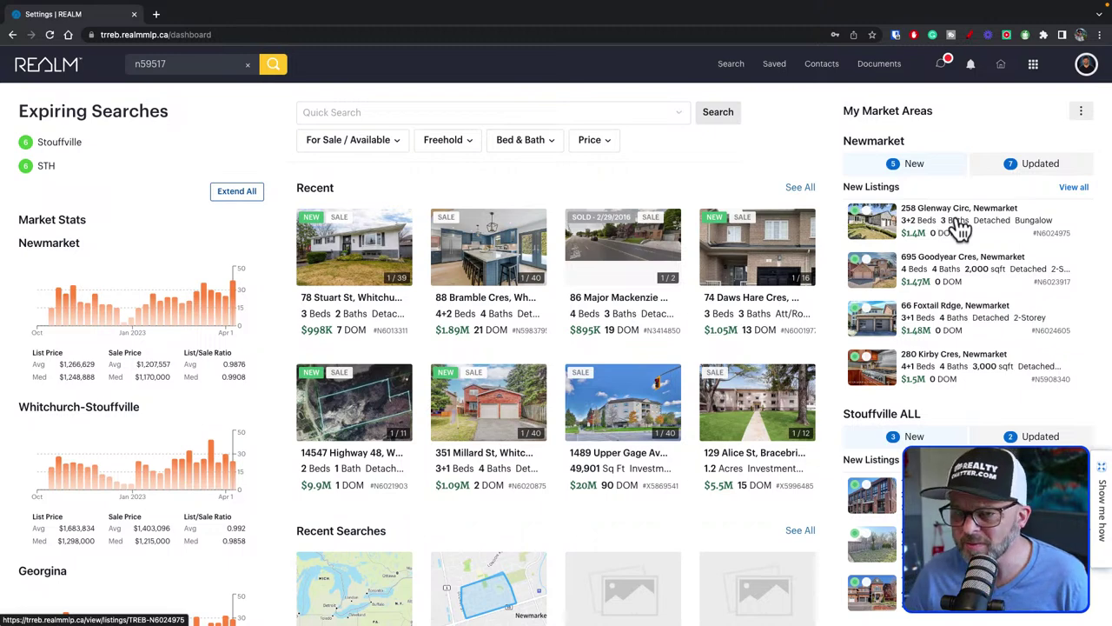
click(943, 235)
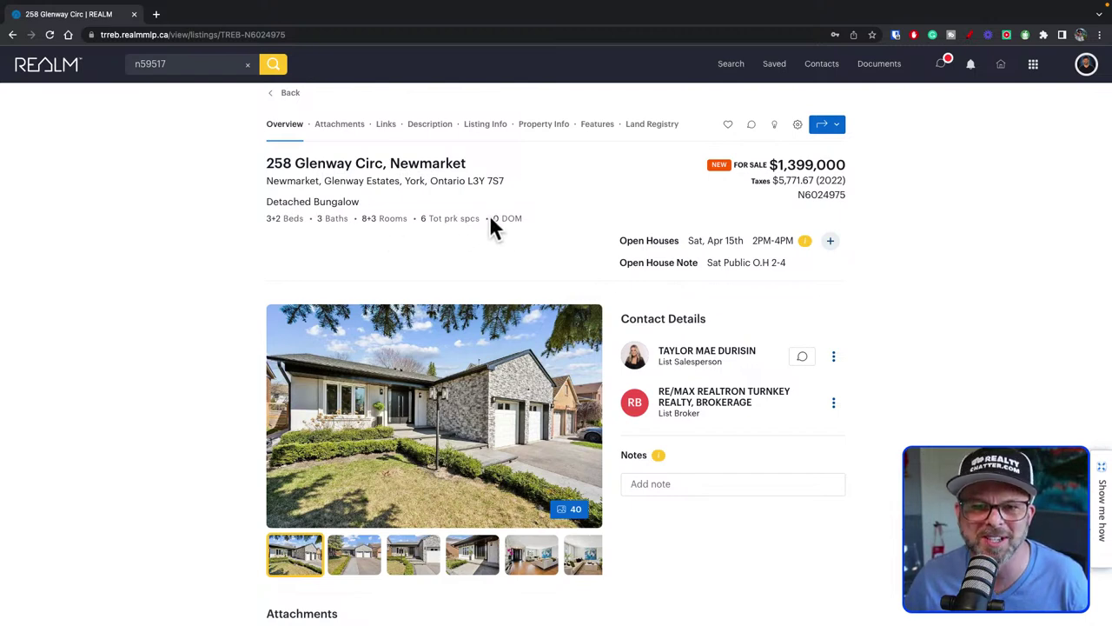
Highlight the listing's days-on-market figure, then clear the selection.
drag(492, 217, 523, 224)
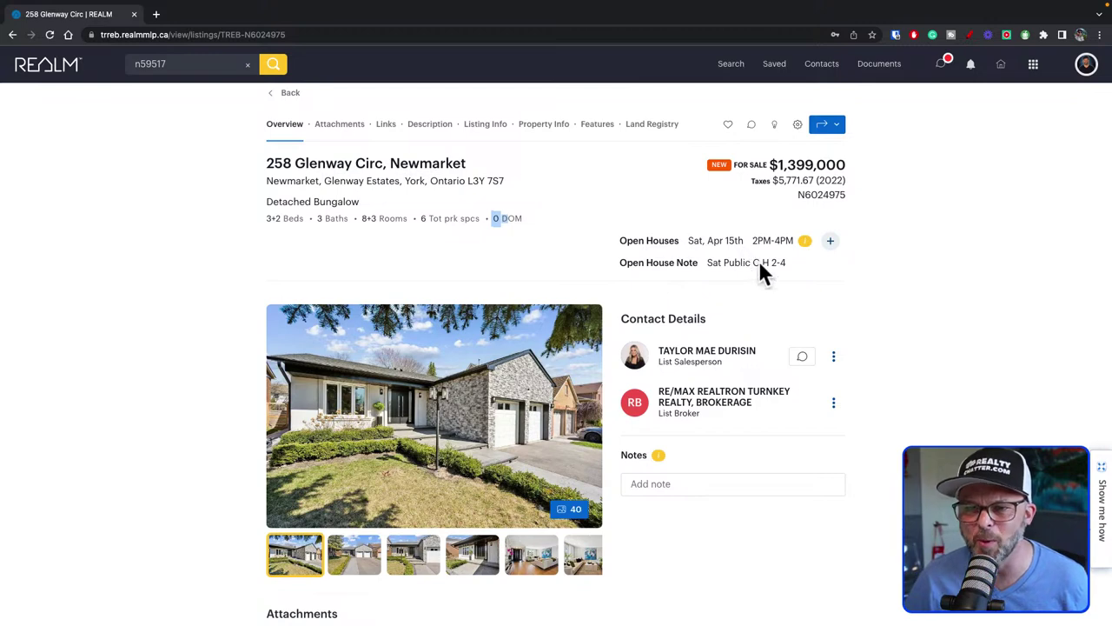
click(883, 346)
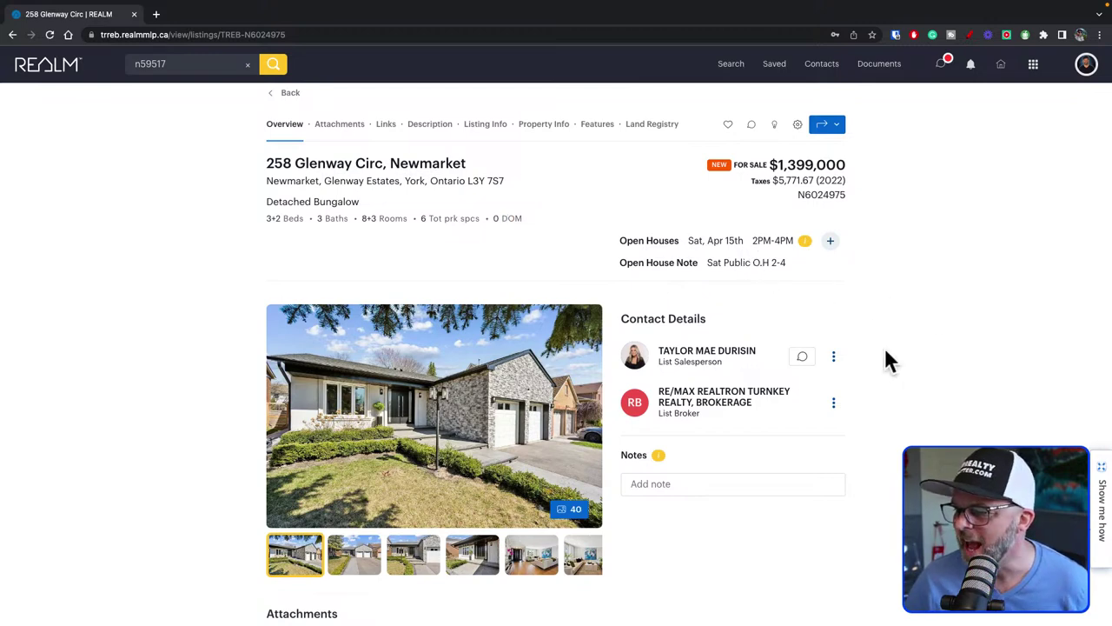
scroll(884, 346, down, 1)
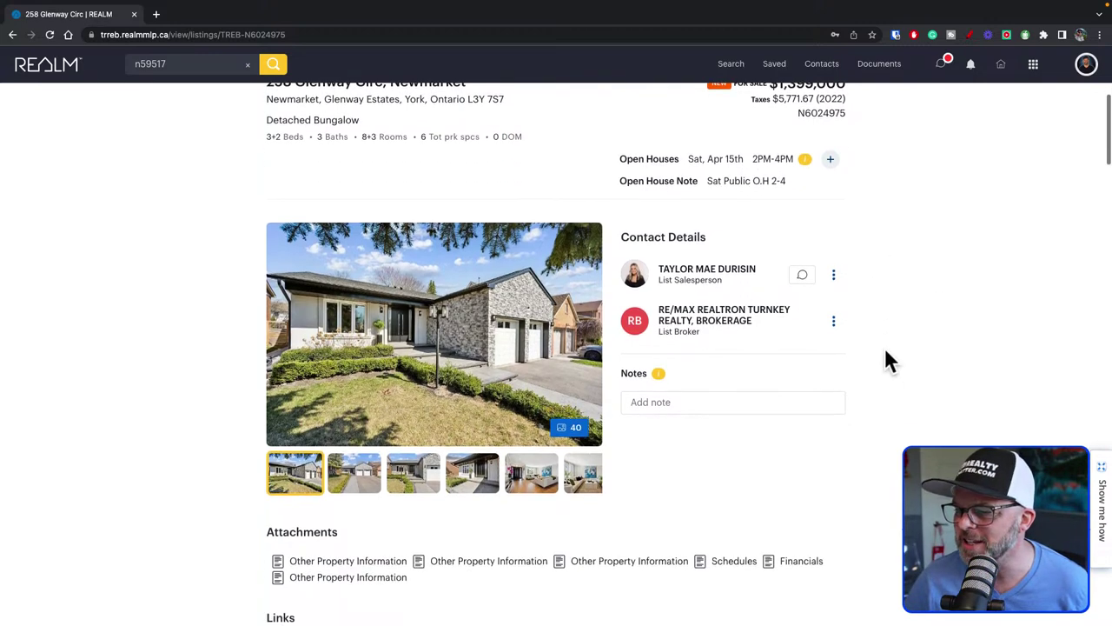
click(595, 350)
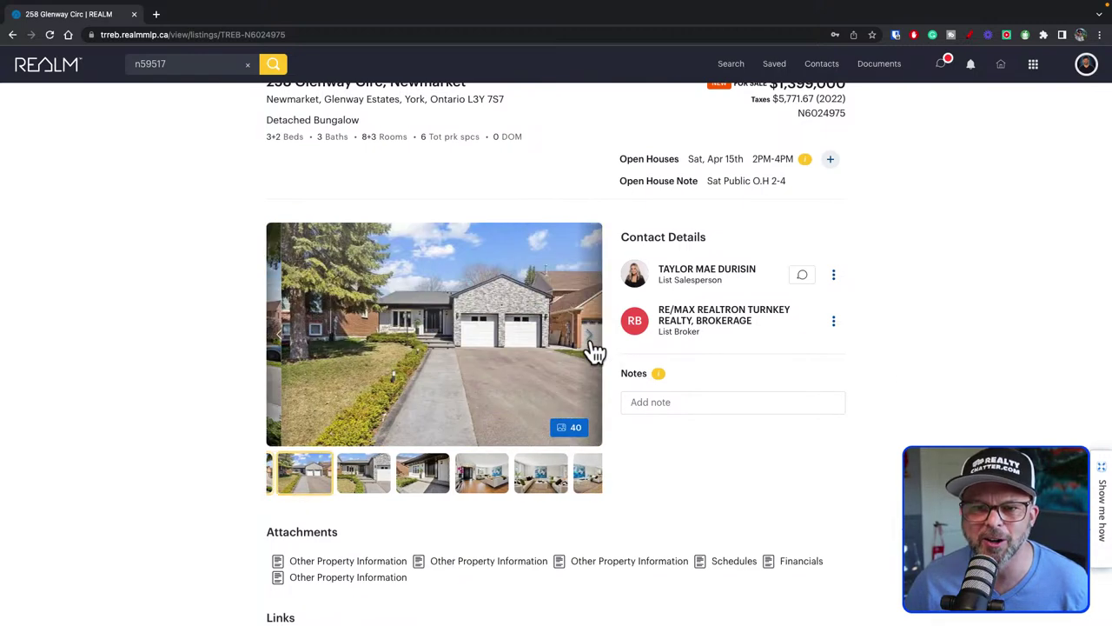
click(594, 350)
click(595, 349)
click(595, 349)
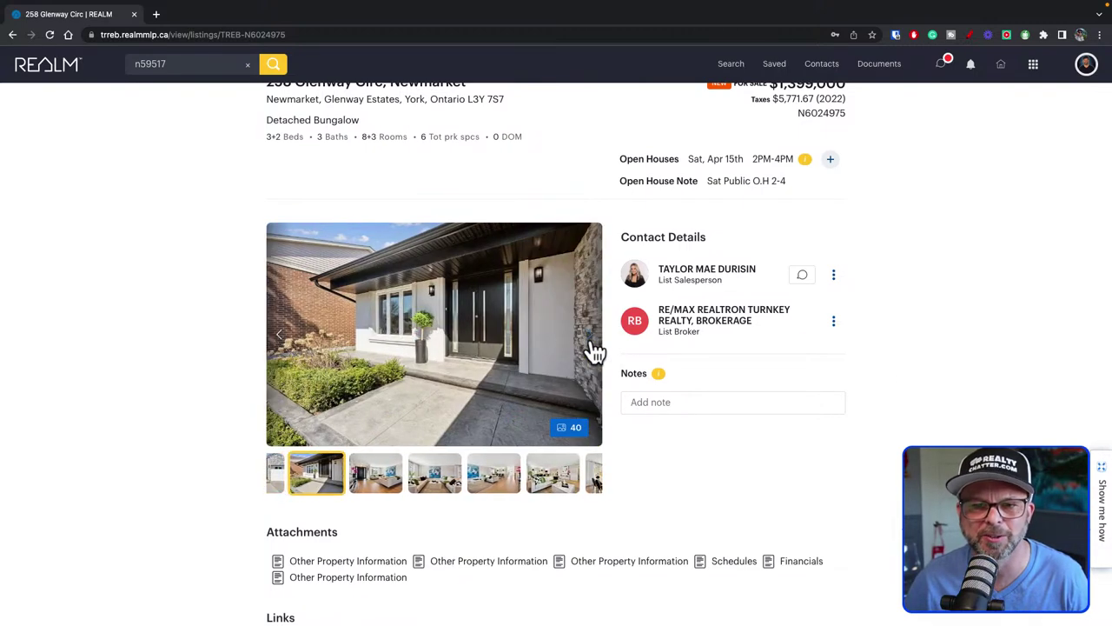
click(594, 350)
click(595, 349)
click(594, 351)
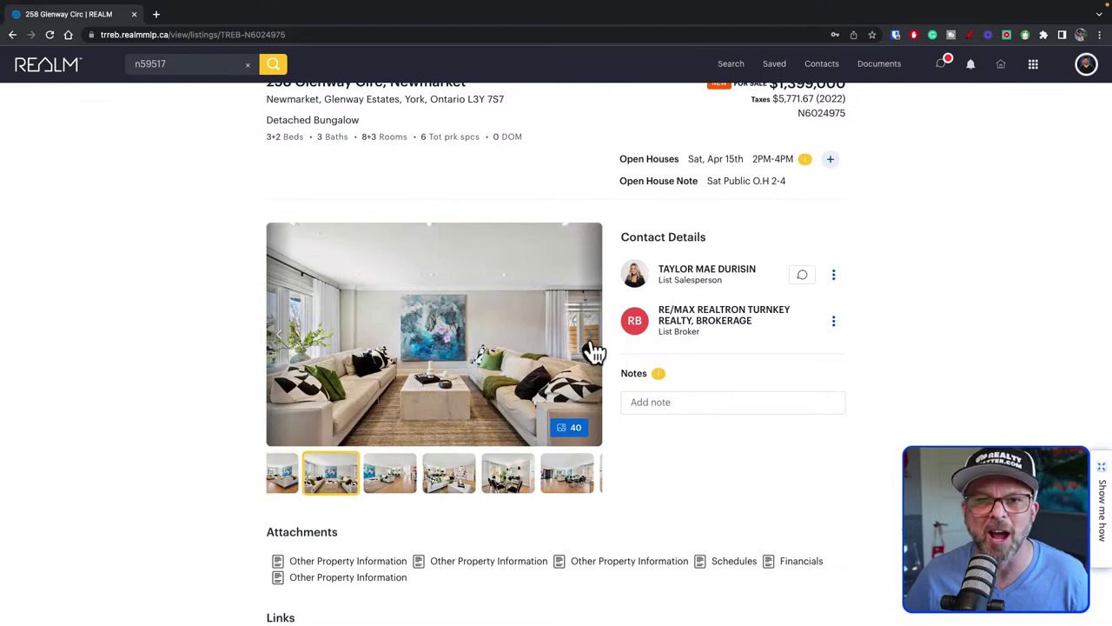
Open the 40-photo gallery full screen, view it as a grid, then close it.
click(568, 429)
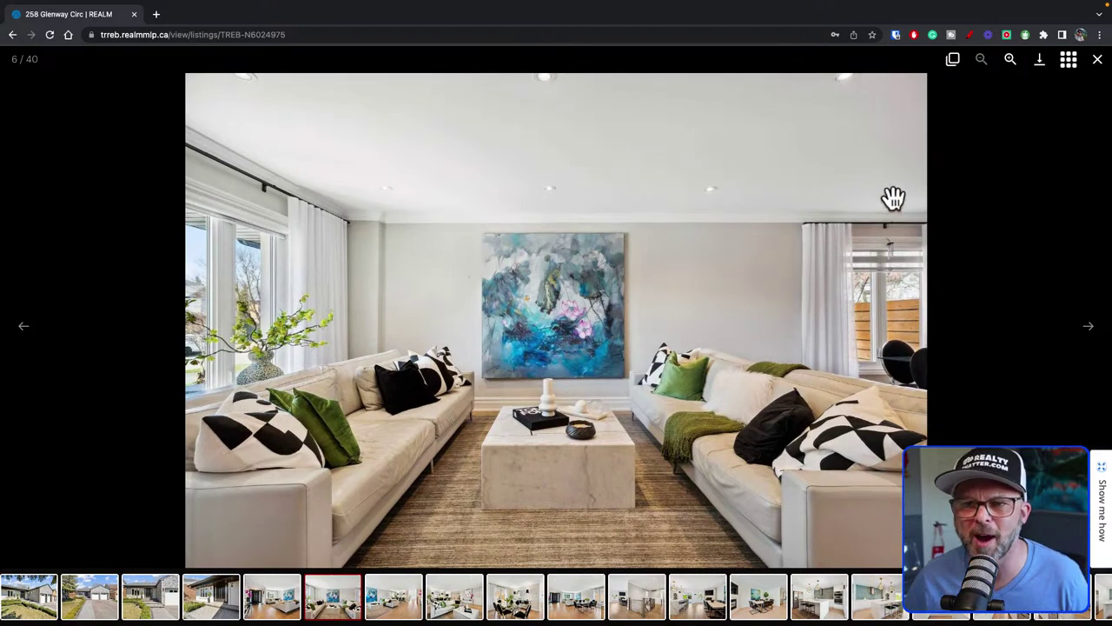
click(1068, 61)
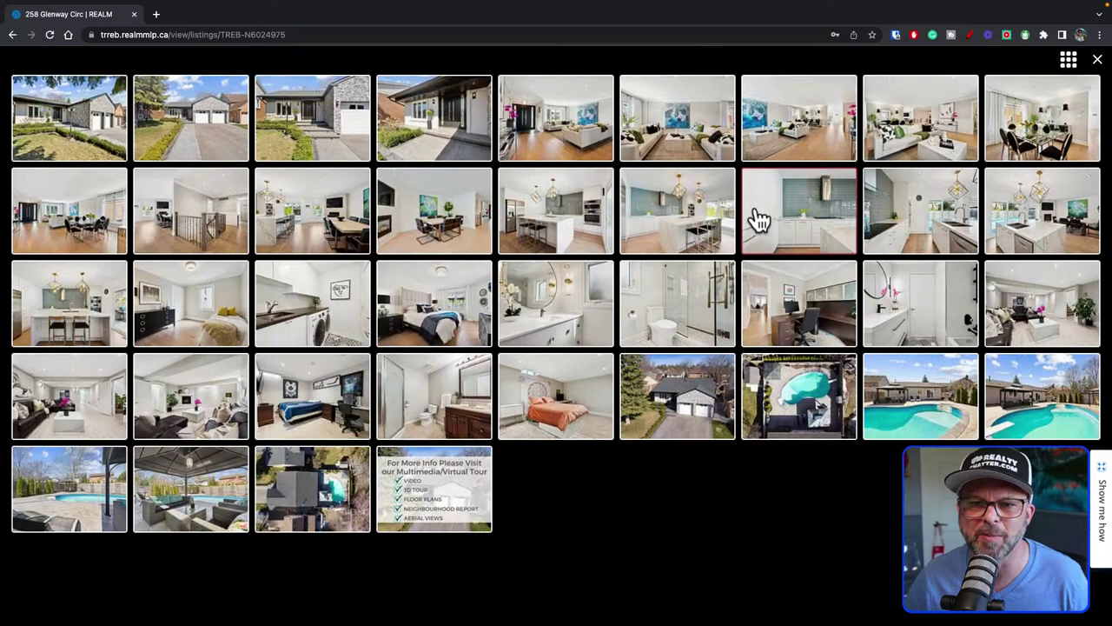
click(1069, 63)
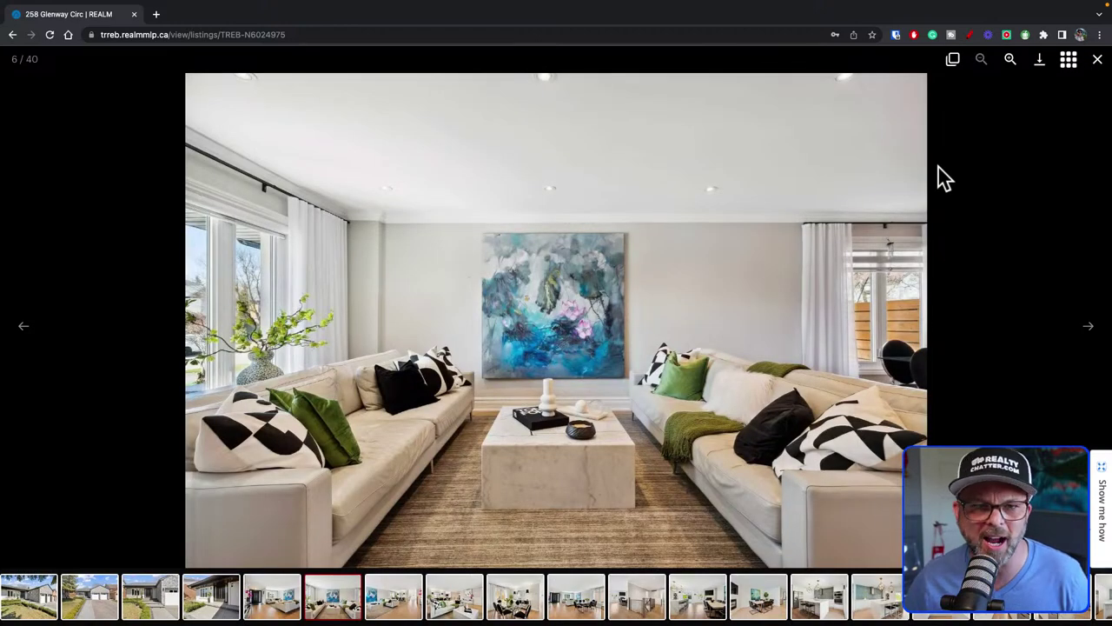
click(1098, 61)
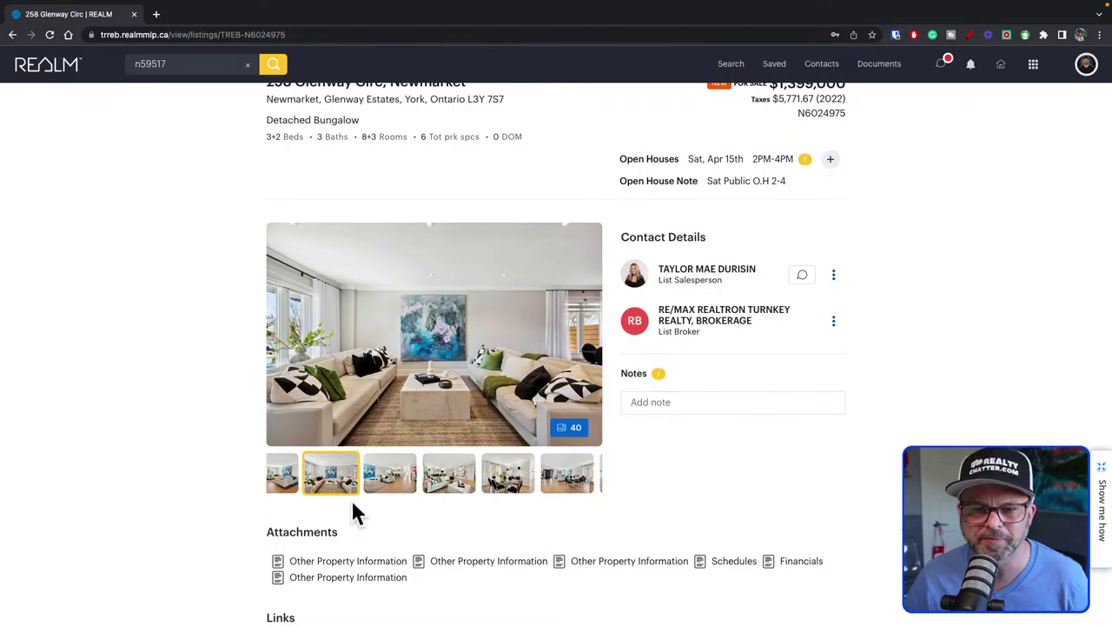
Scroll to the listing's Links section and open the Neighborhood Guide.
scroll(280, 504, down, 2)
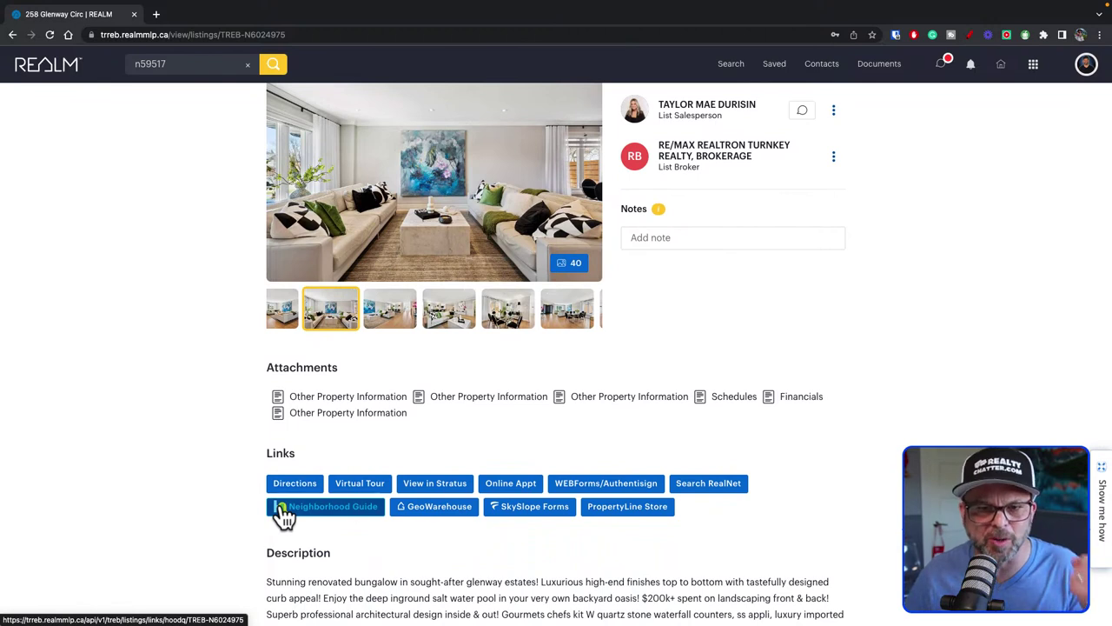
click(283, 515)
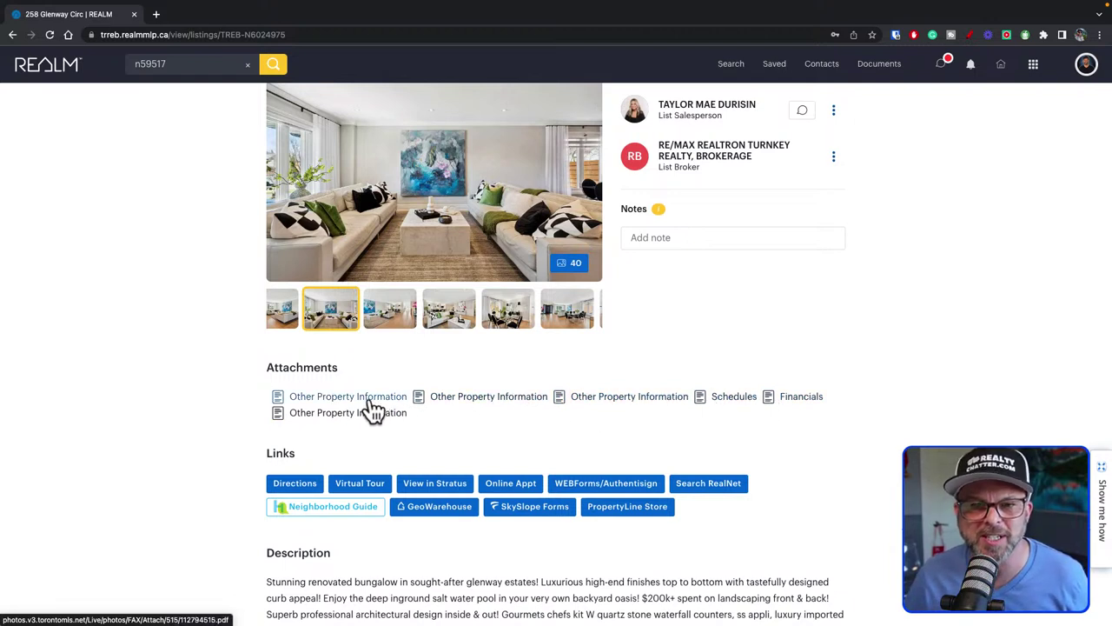
click(721, 404)
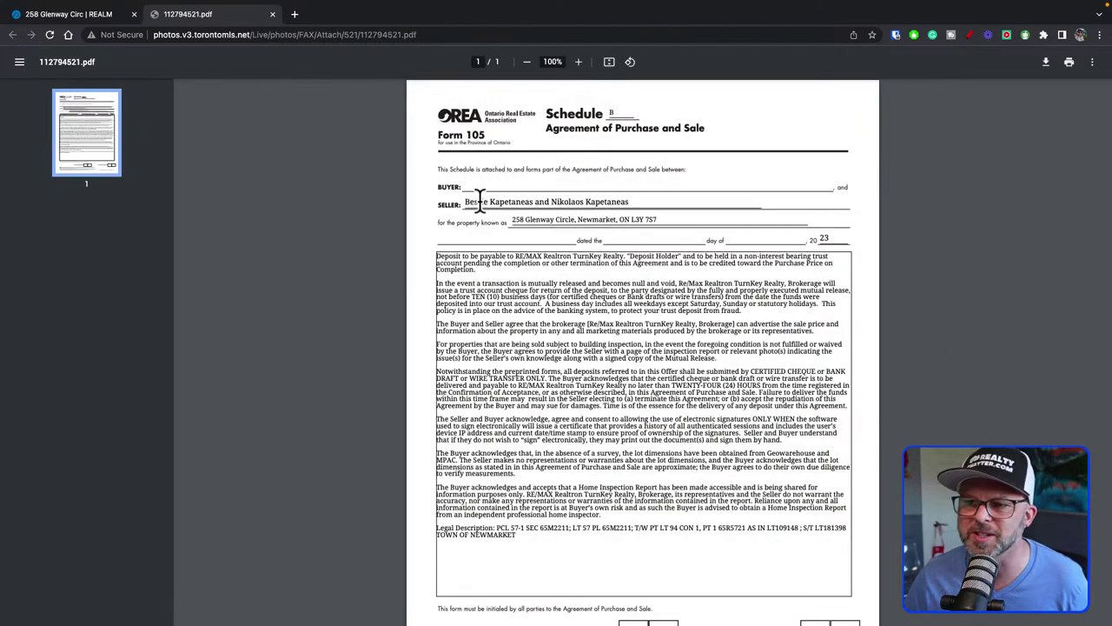
click(49, 16)
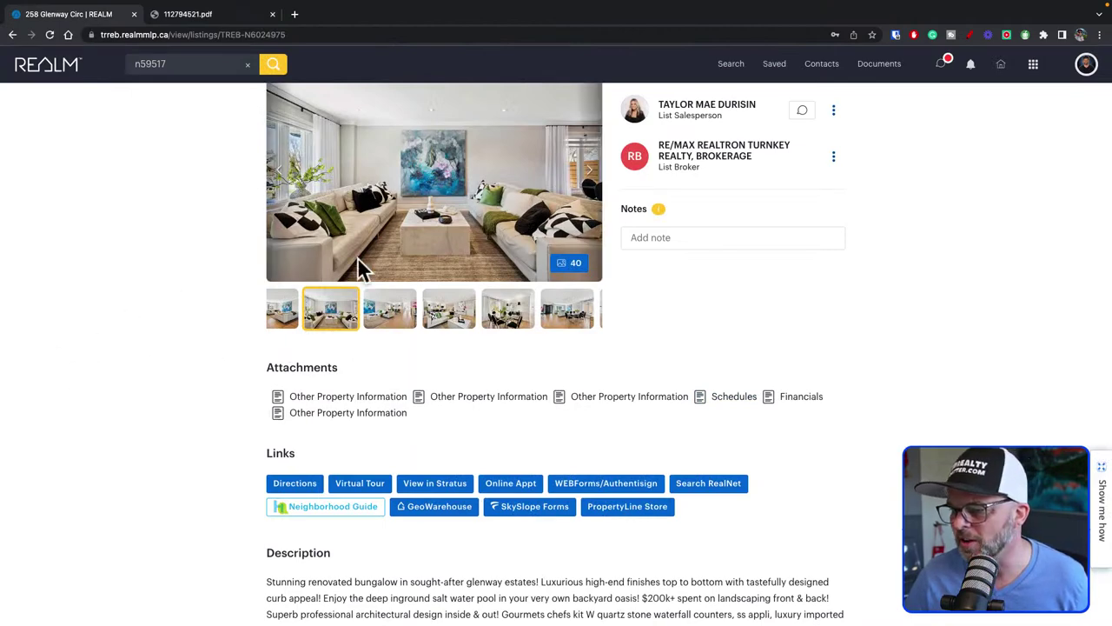
scroll(507, 448, down, 1)
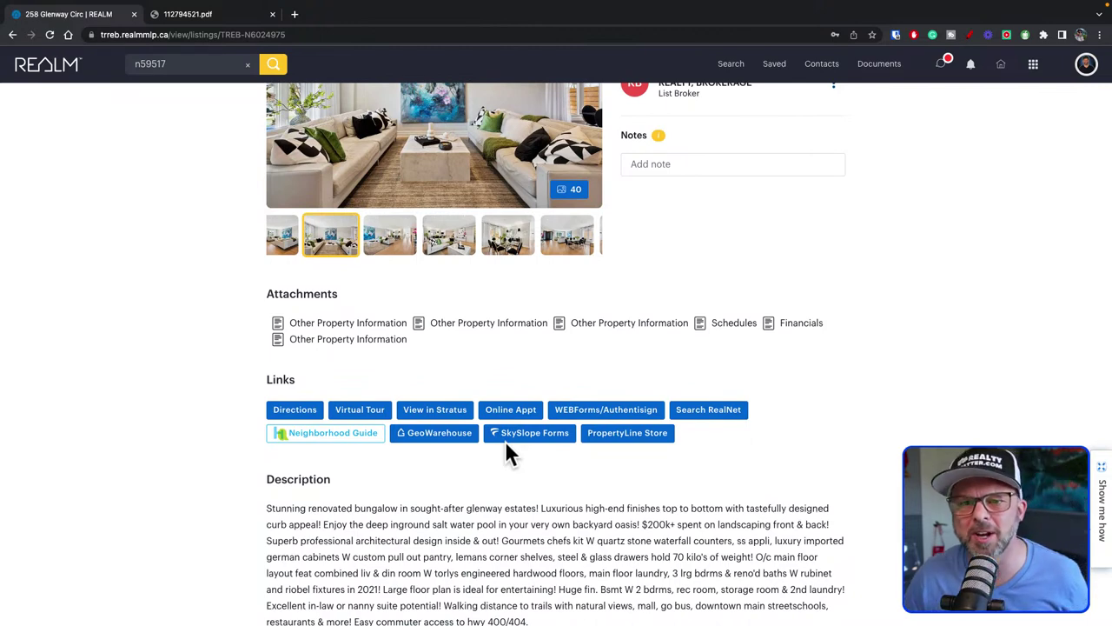
scroll(507, 450, down, 1)
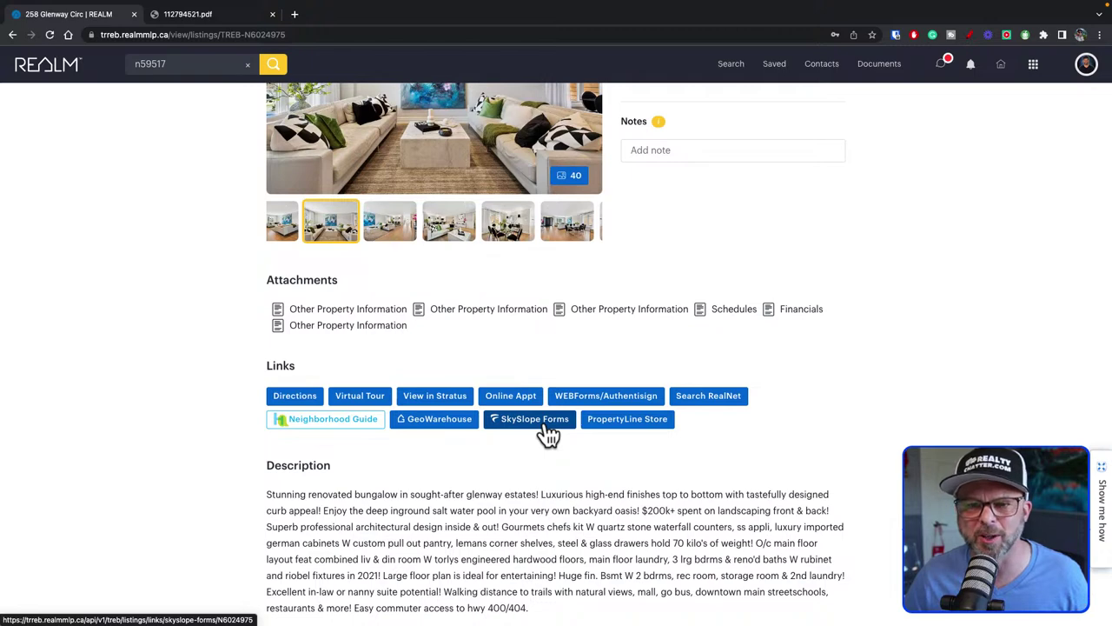
scroll(640, 478, down, 1)
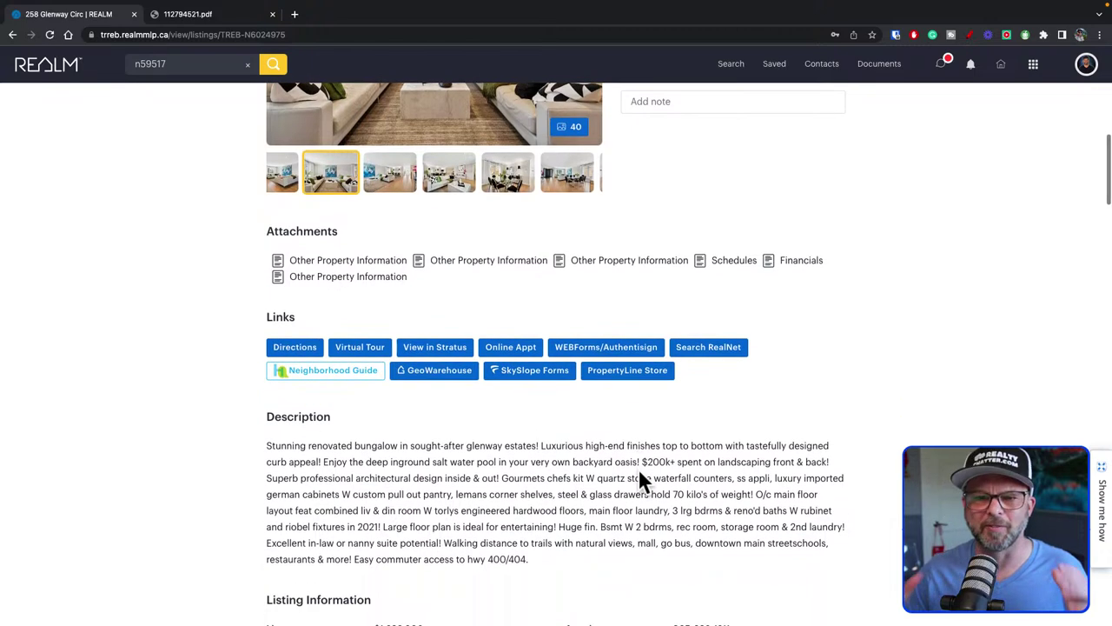
scroll(640, 477, down, 1)
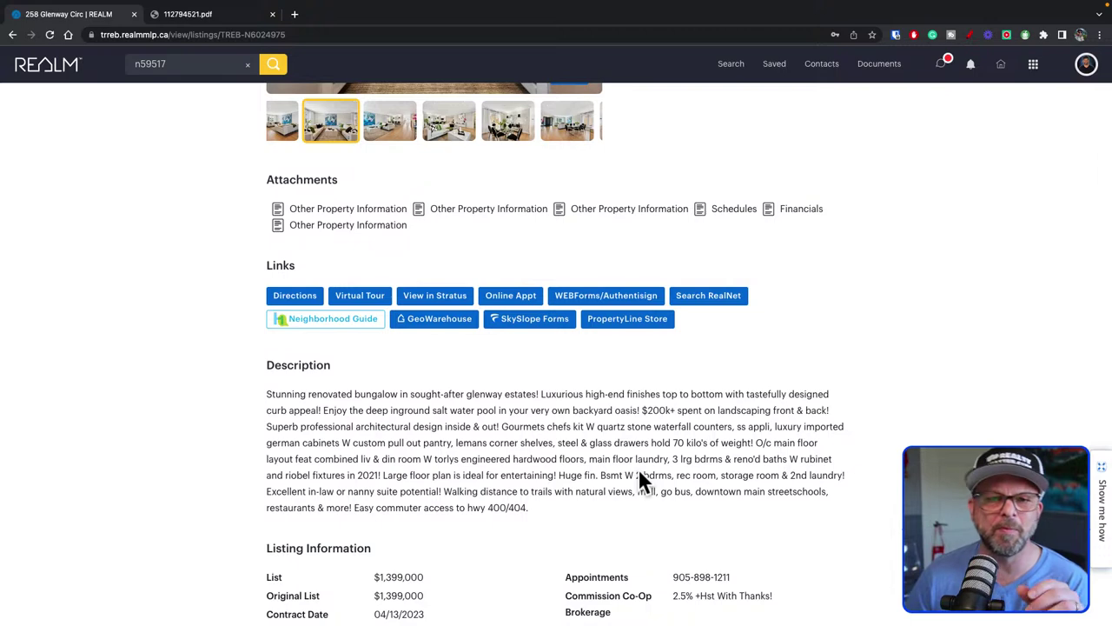
scroll(639, 473, down, 1)
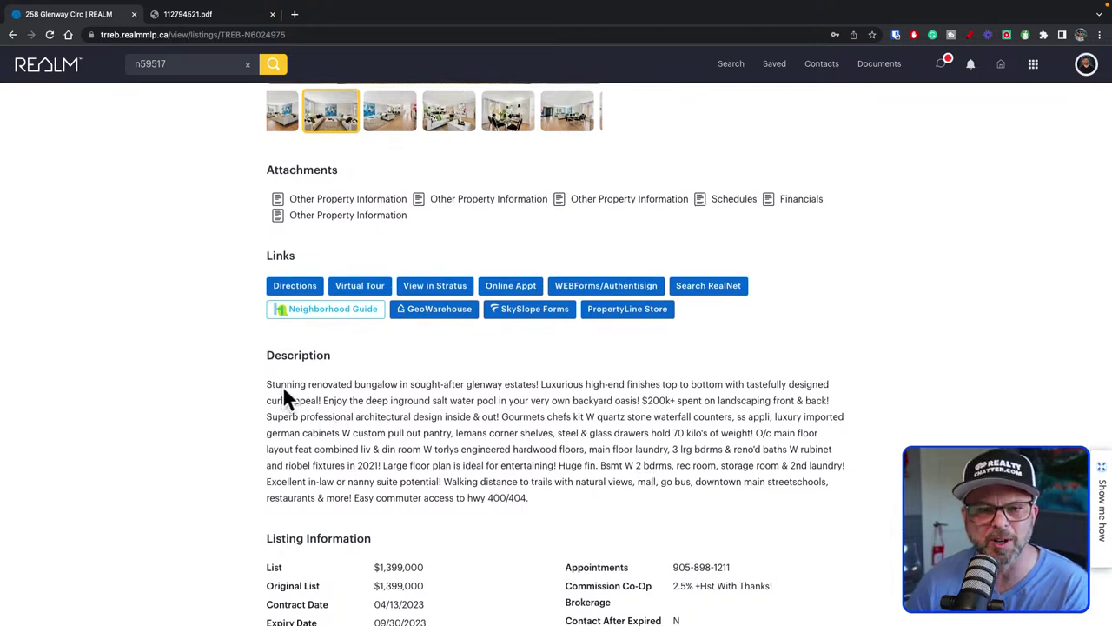
scroll(272, 383, down, 2)
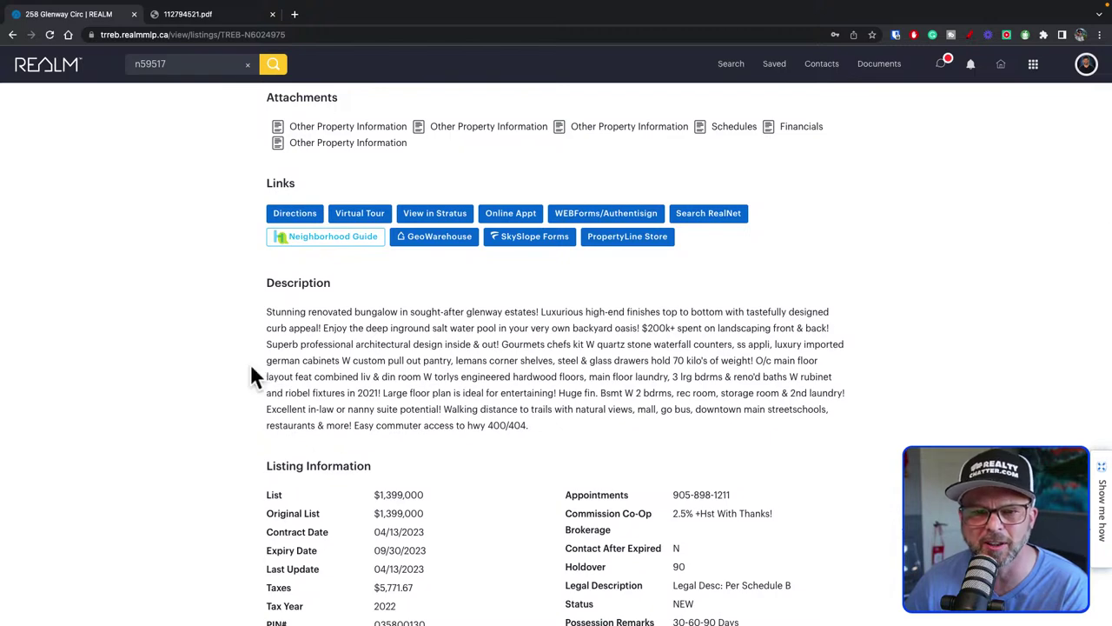
scroll(251, 366, down, 2)
scroll(251, 367, down, 3)
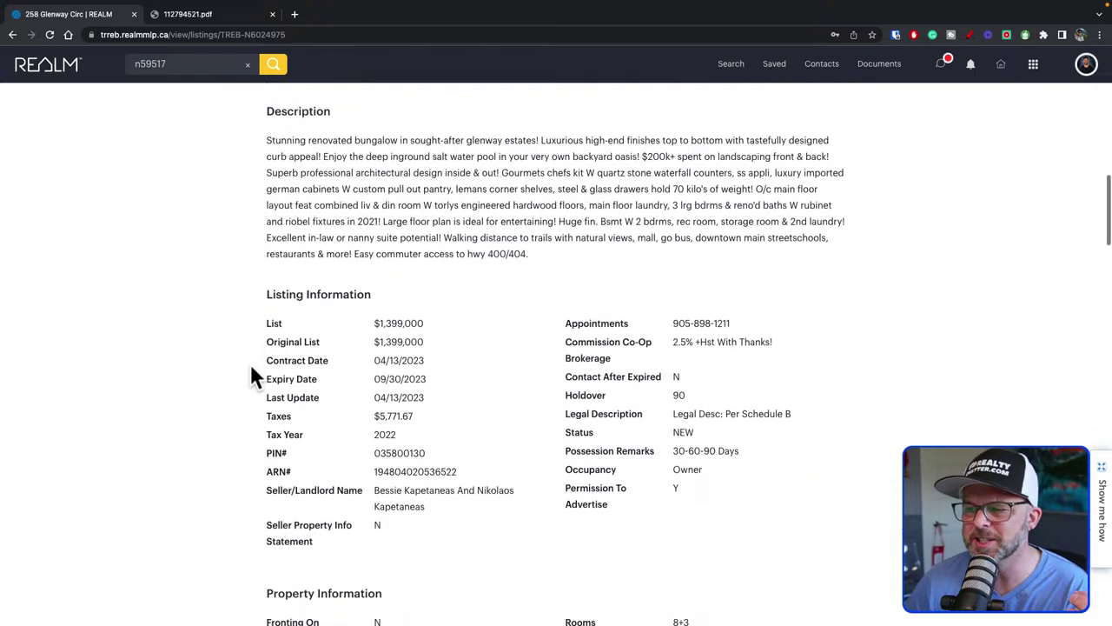
scroll(254, 372, down, 1)
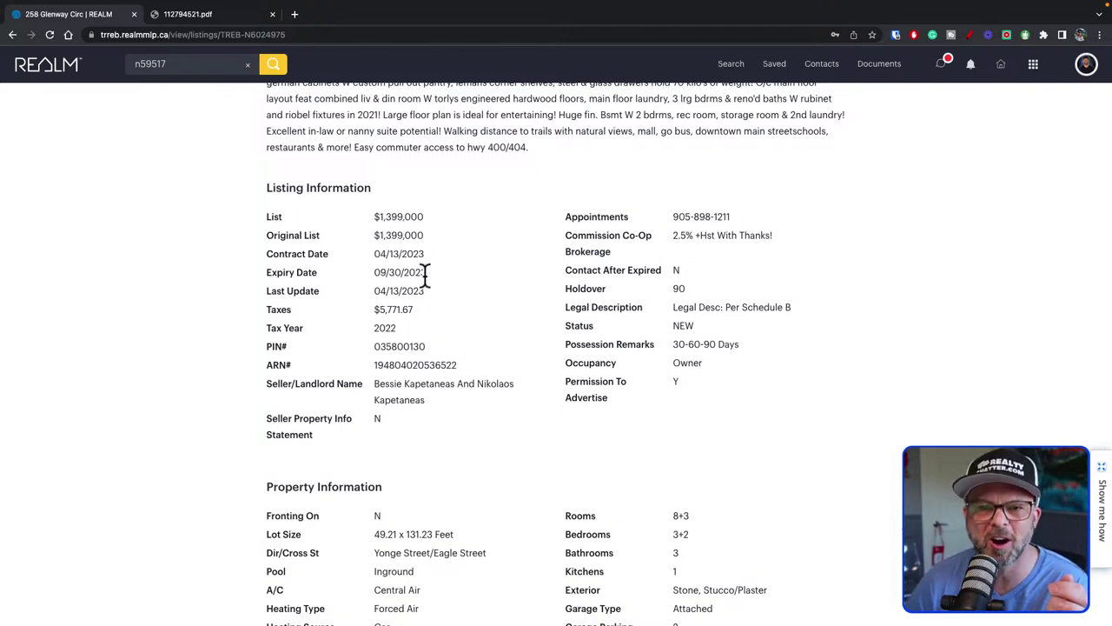
drag(417, 308, 372, 310)
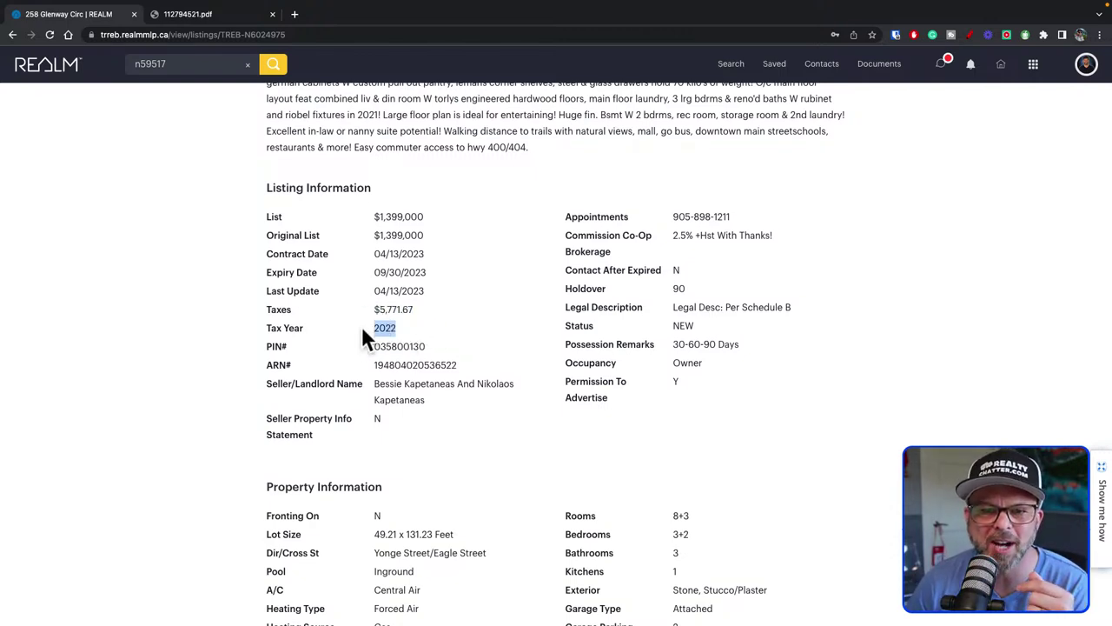
triple_click(435, 397)
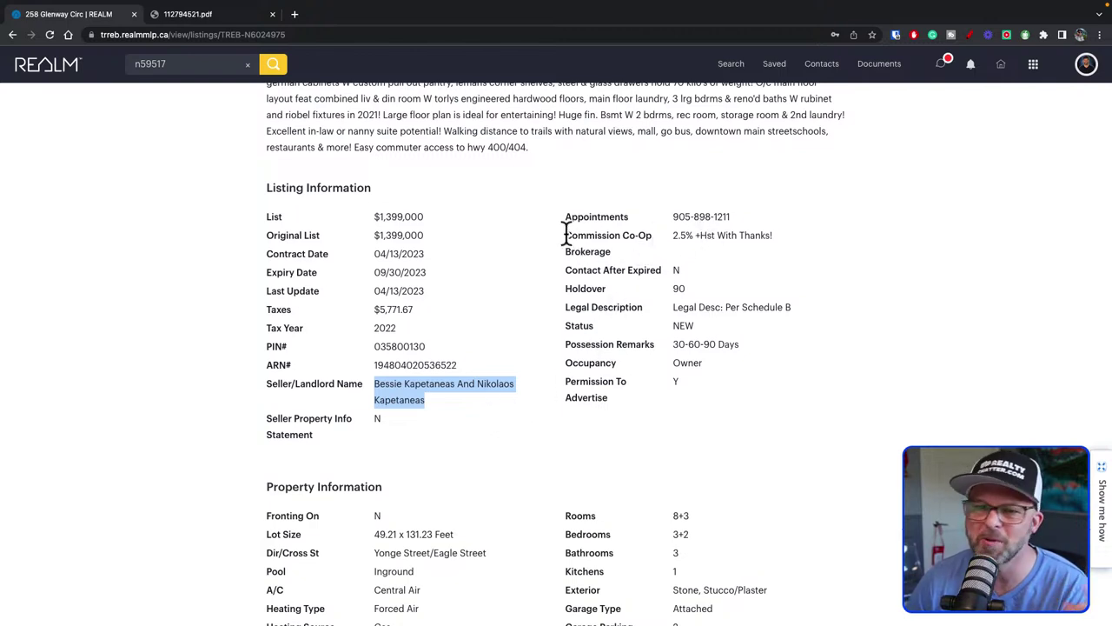
drag(566, 233, 777, 233)
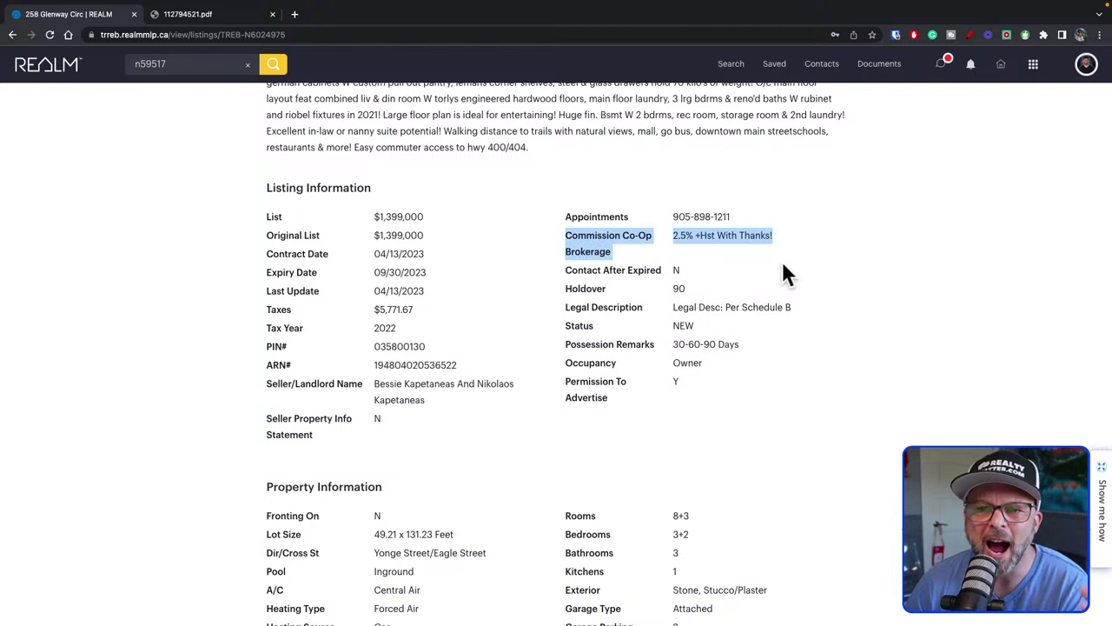
click(783, 265)
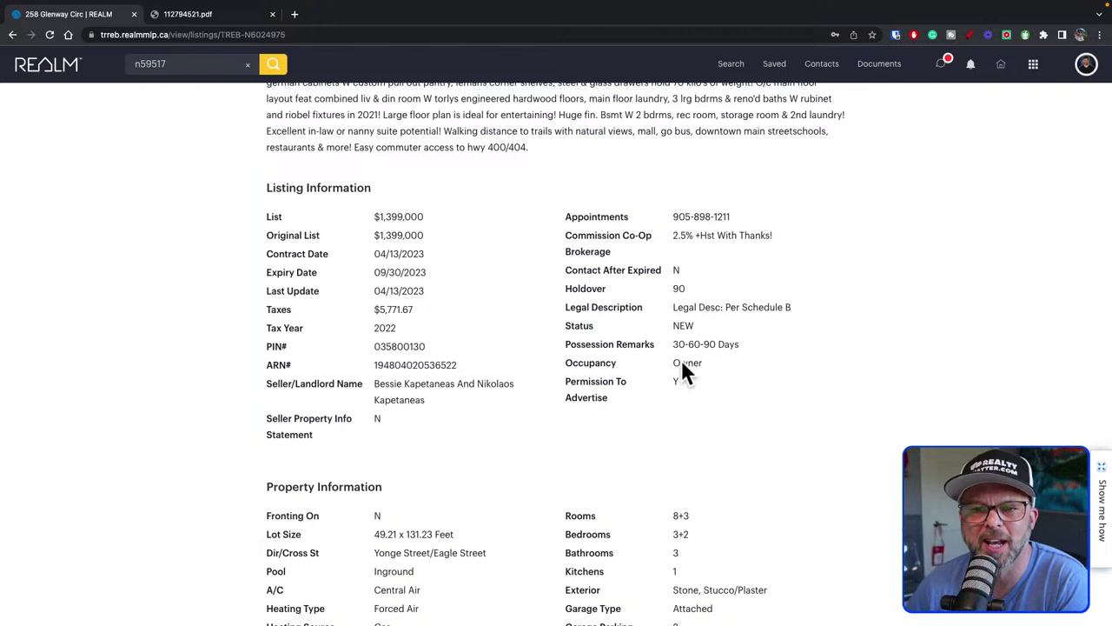
drag(711, 370, 565, 363)
scroll(702, 426, down, 4)
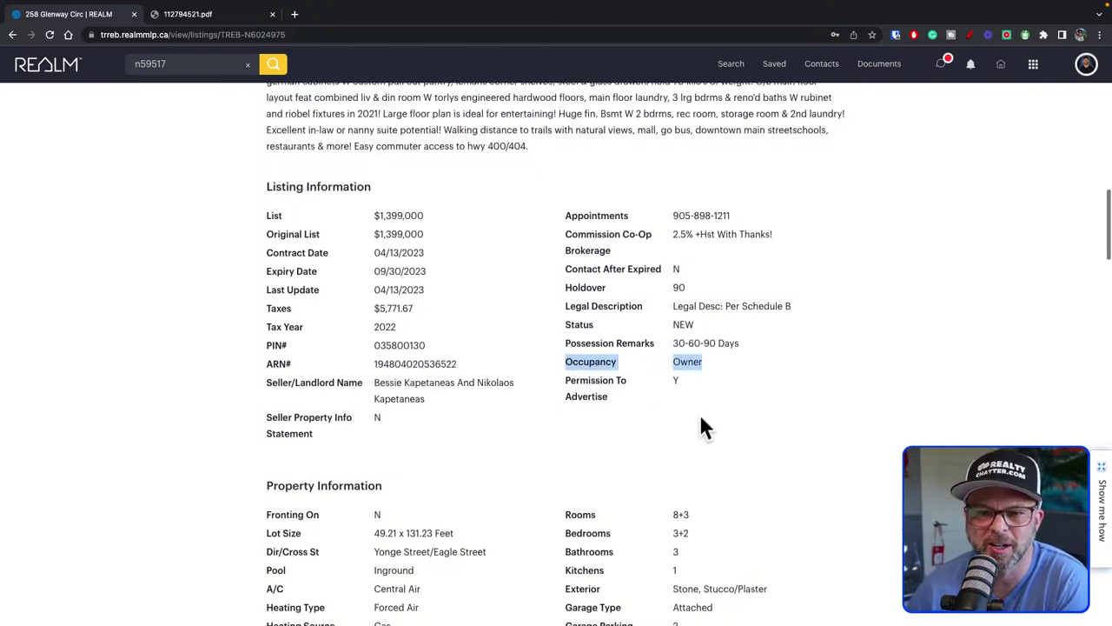
scroll(699, 414, down, 5)
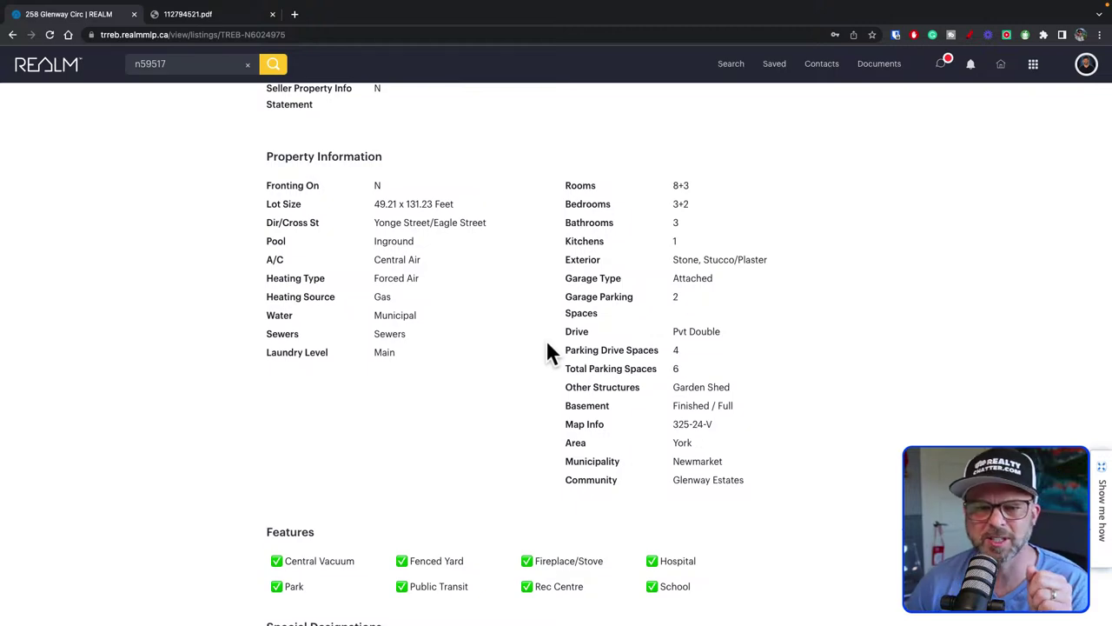
scroll(547, 352, down, 3)
scroll(547, 352, down, 3)
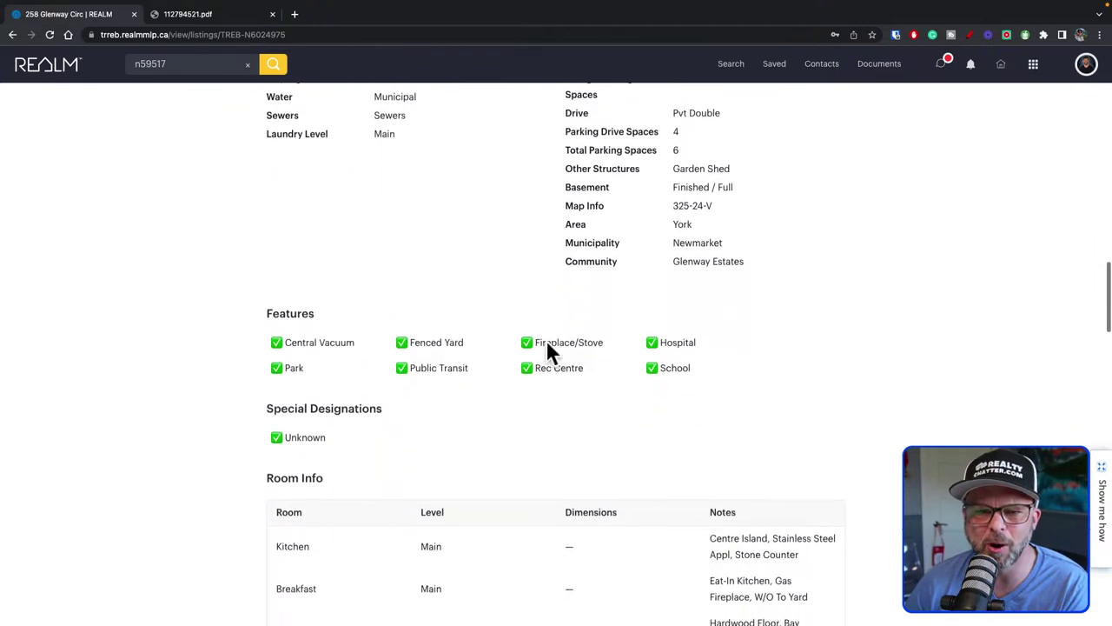
scroll(244, 388, down, 5)
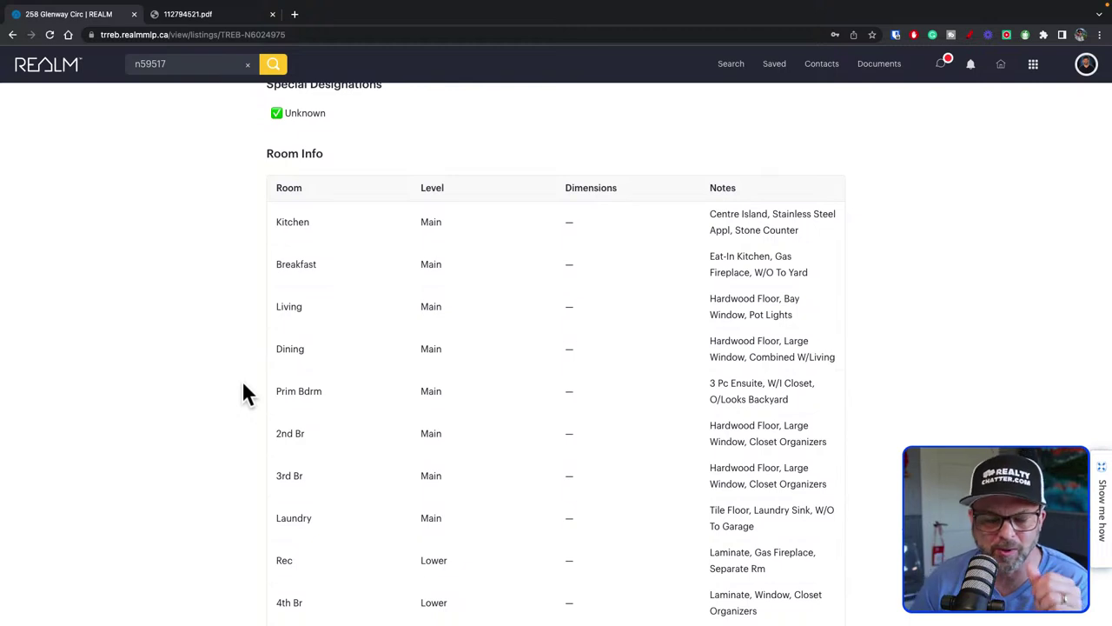
scroll(243, 384, down, 1)
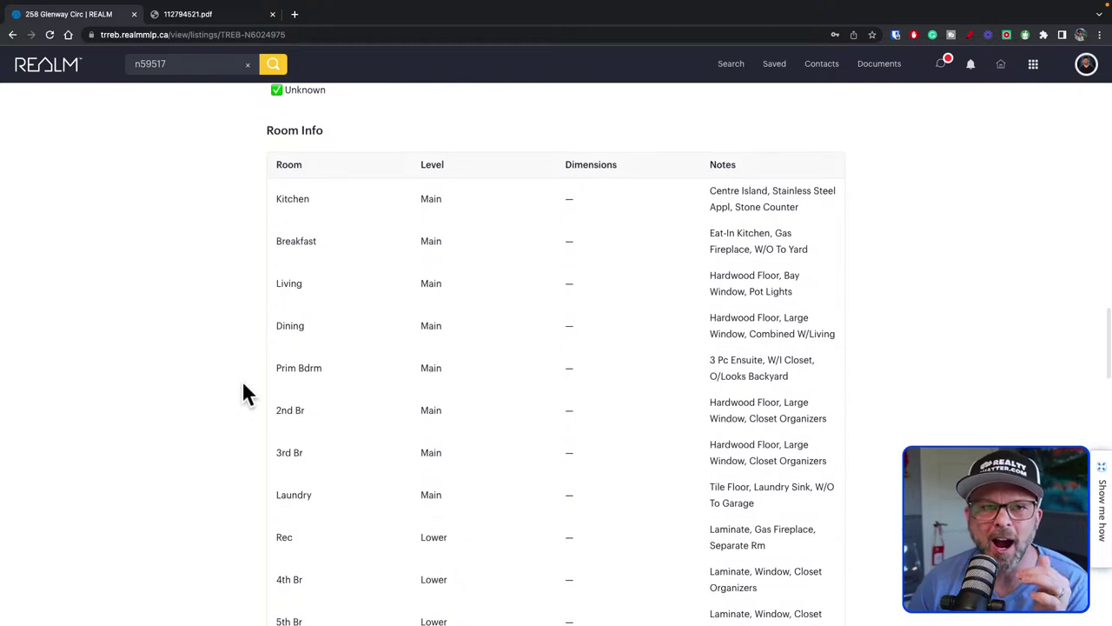
scroll(244, 385, down, 1)
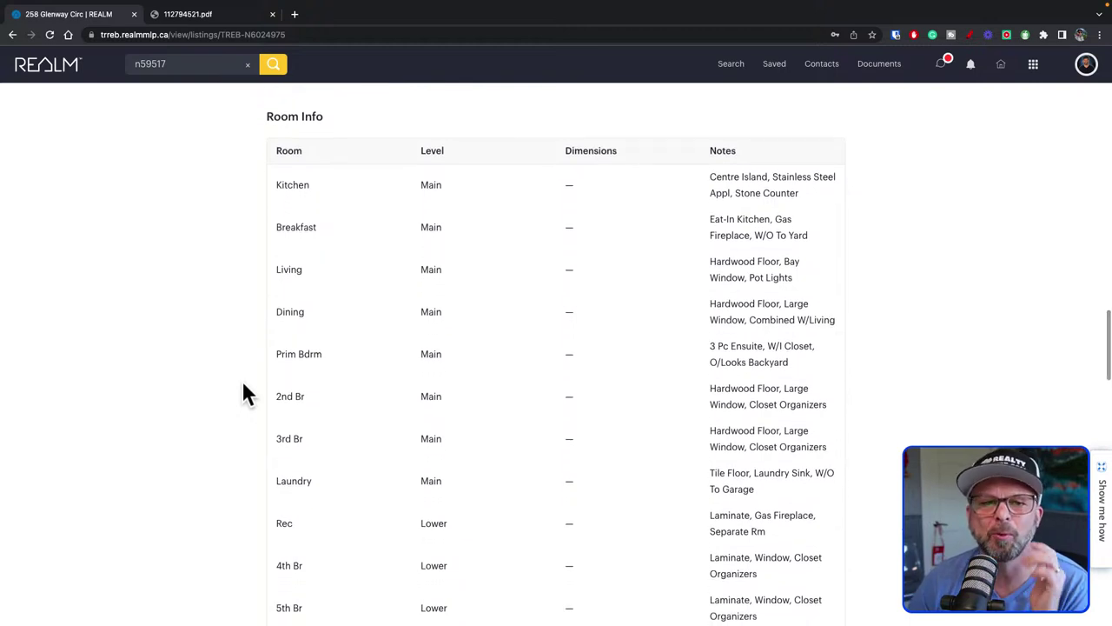
scroll(244, 385, down, 1)
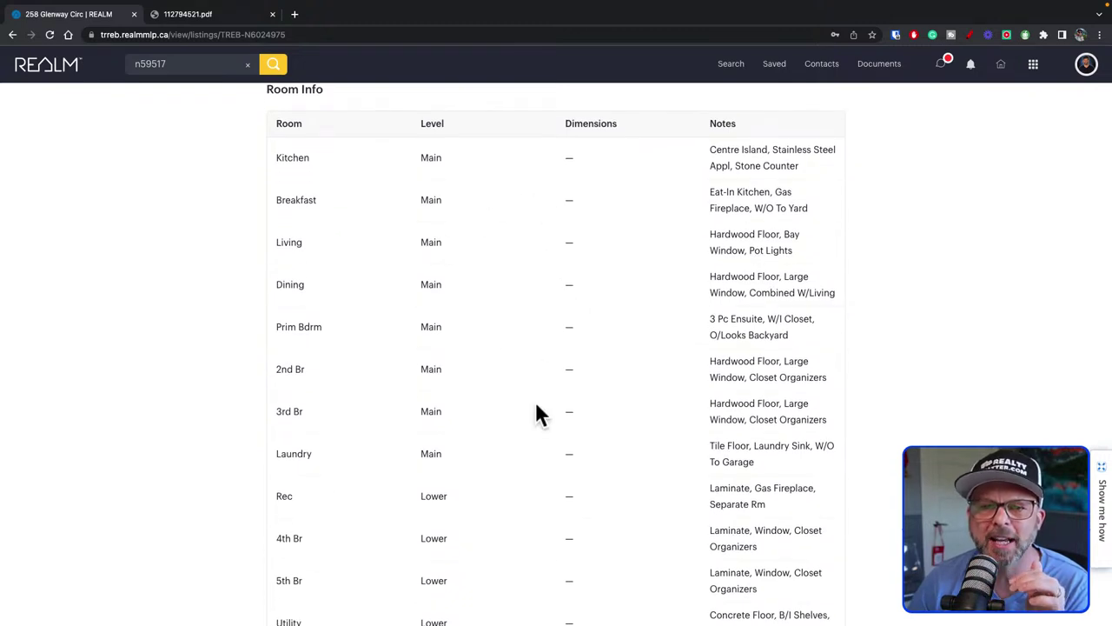
scroll(236, 425, down, 3)
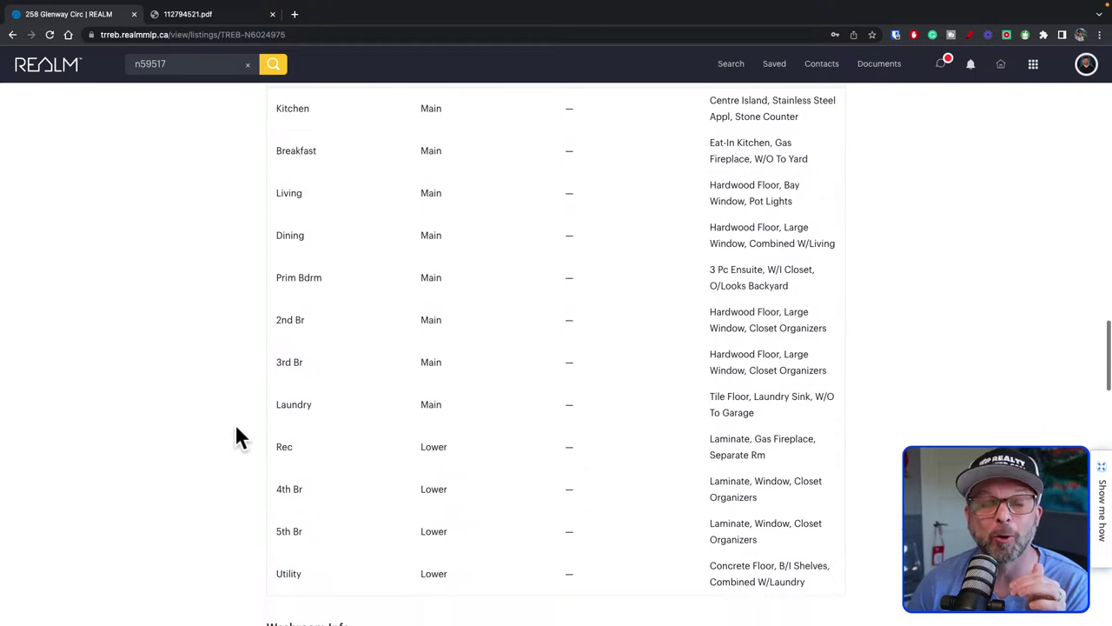
scroll(236, 425, down, 3)
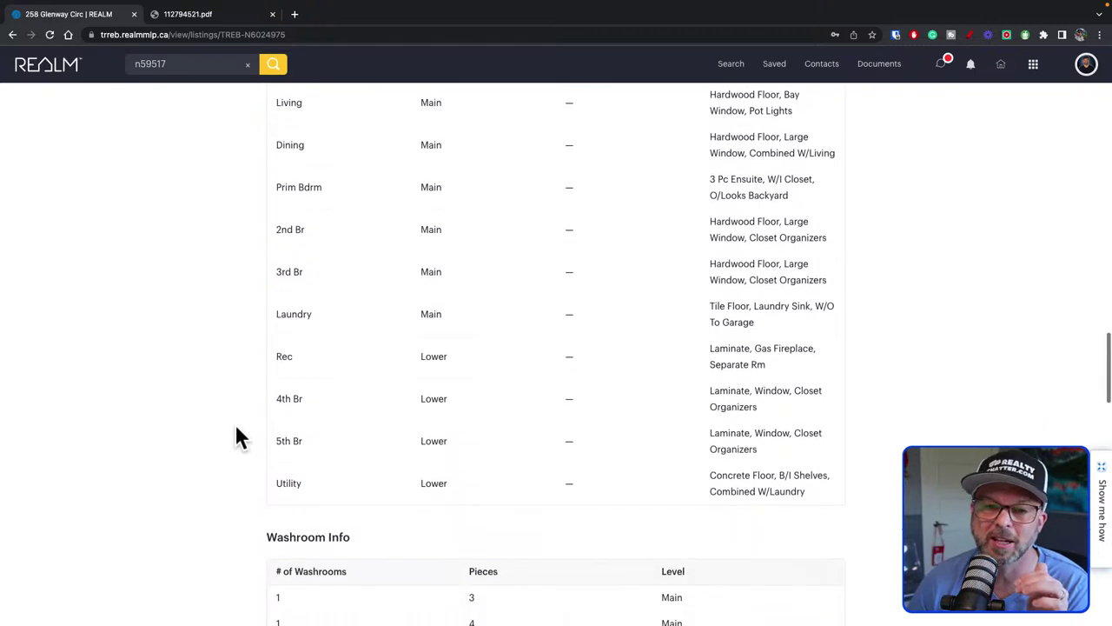
scroll(236, 437, down, 3)
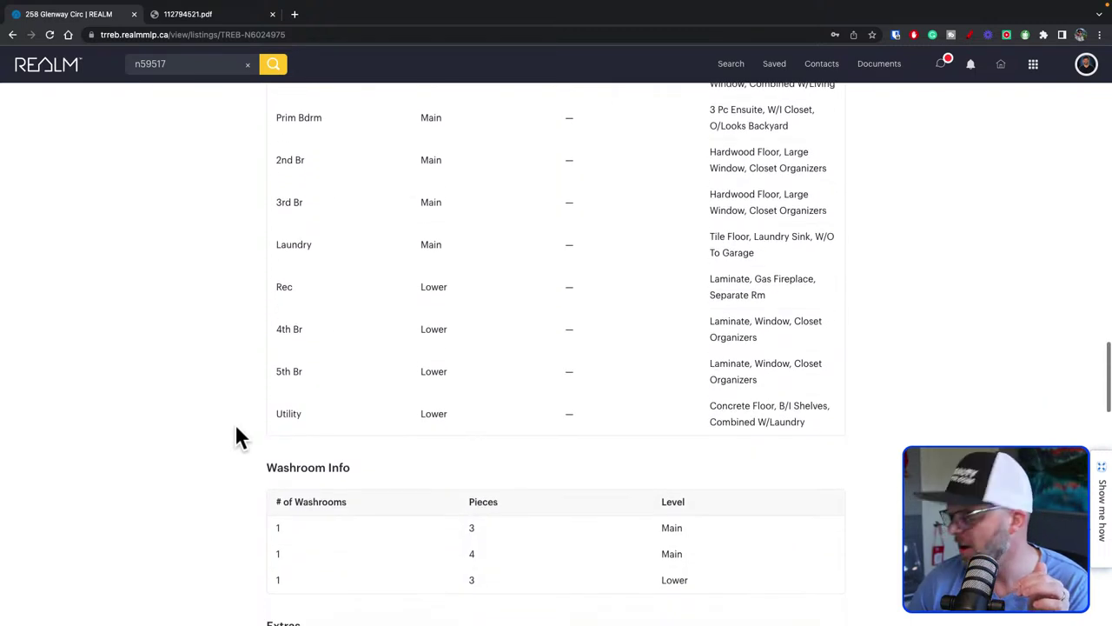
scroll(236, 426, down, 3)
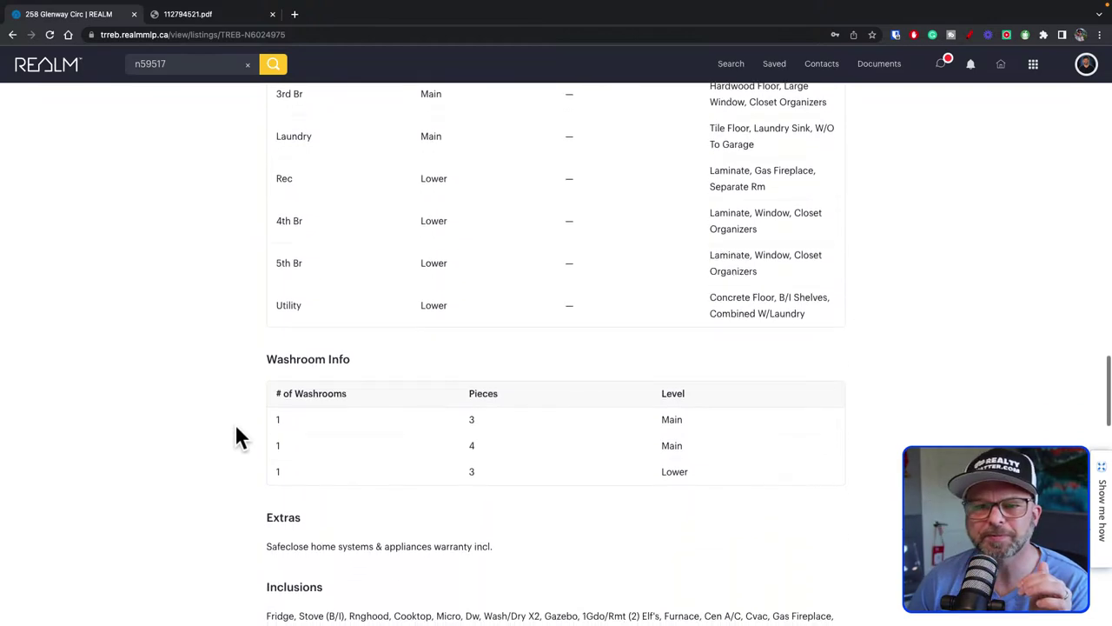
scroll(236, 425, down, 4)
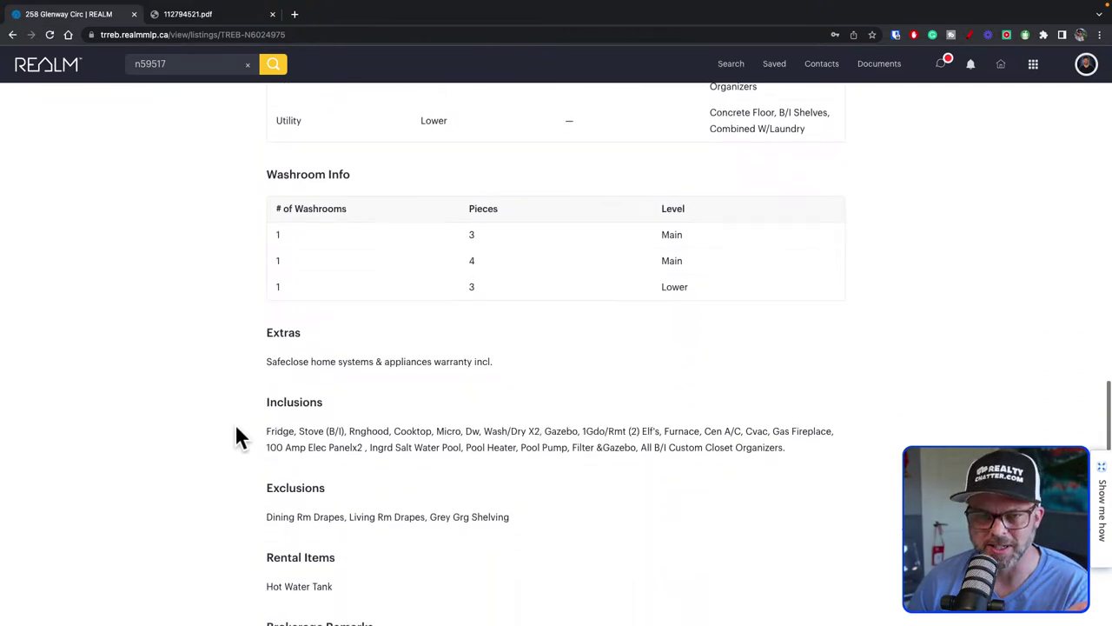
Highlight the Brokerage Remarks heading and the April 20th offer date text, then clear it.
scroll(235, 423, down, 1)
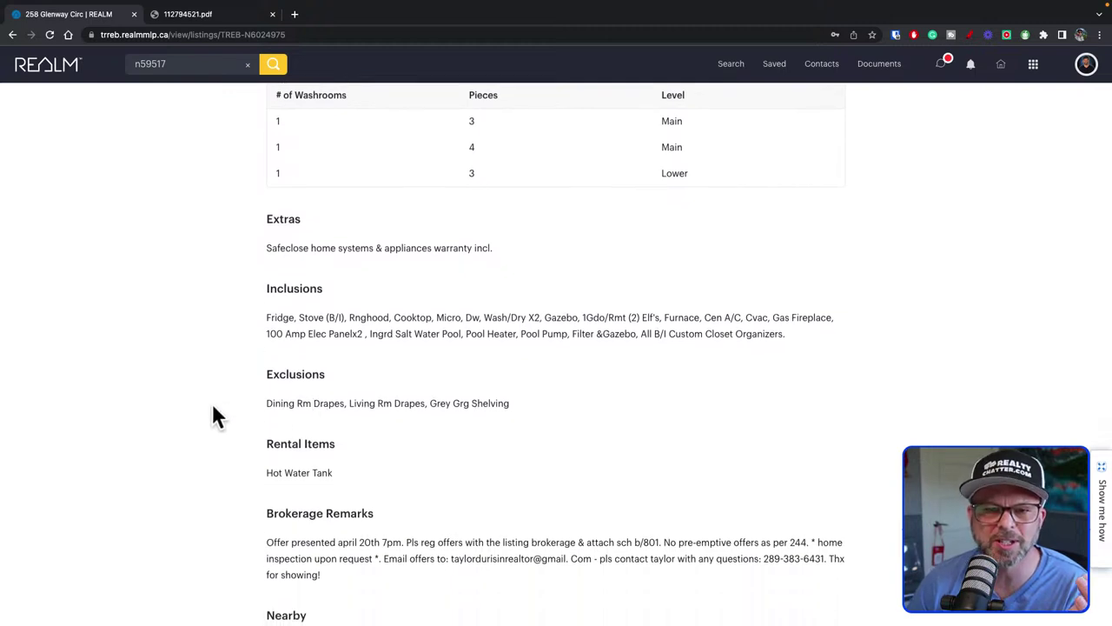
scroll(214, 408, down, 3)
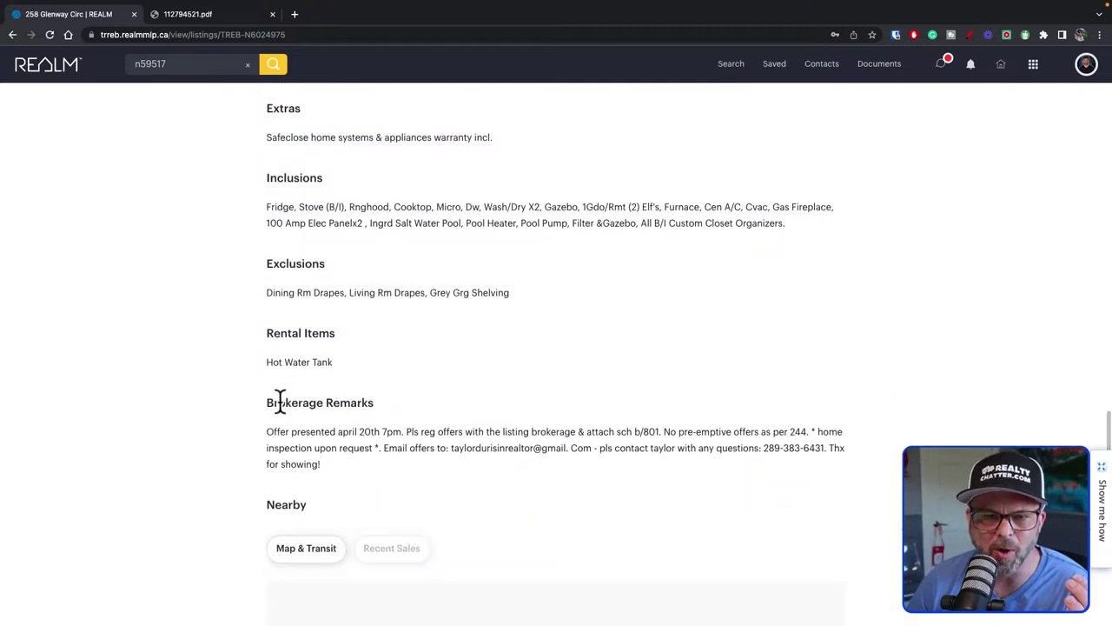
drag(264, 403, 373, 400)
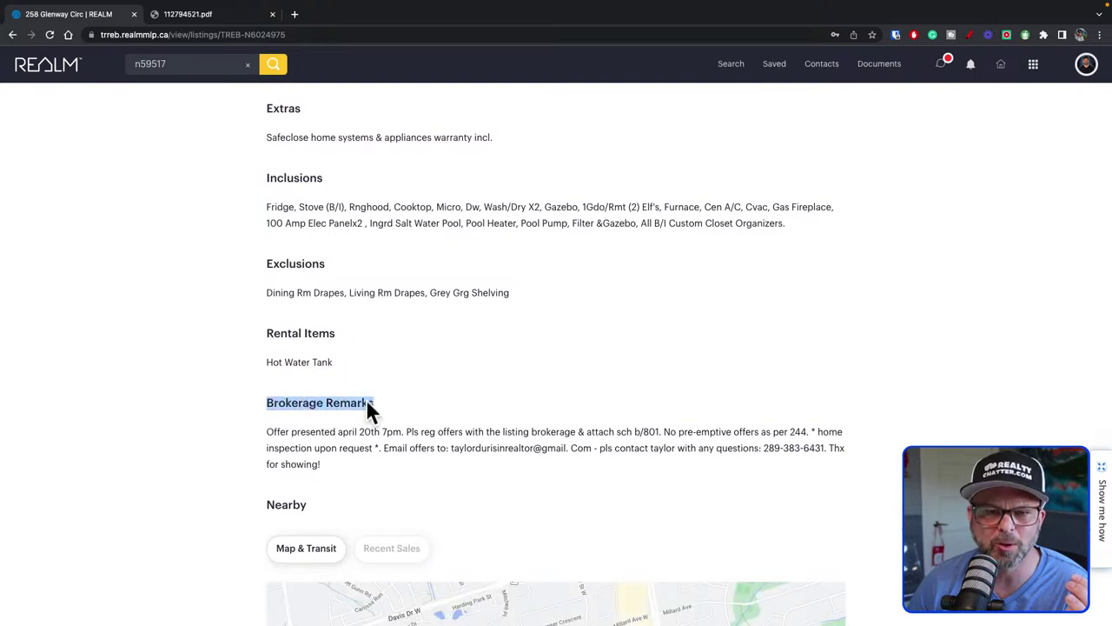
click(265, 428)
drag(266, 429, 402, 434)
scroll(240, 432, down, 2)
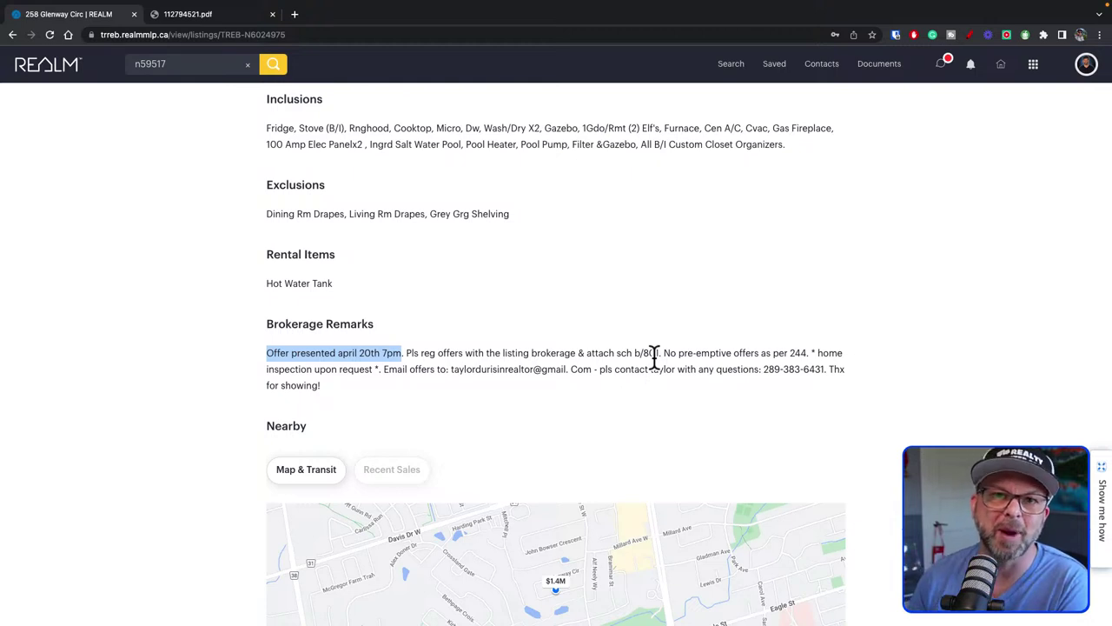
click(229, 435)
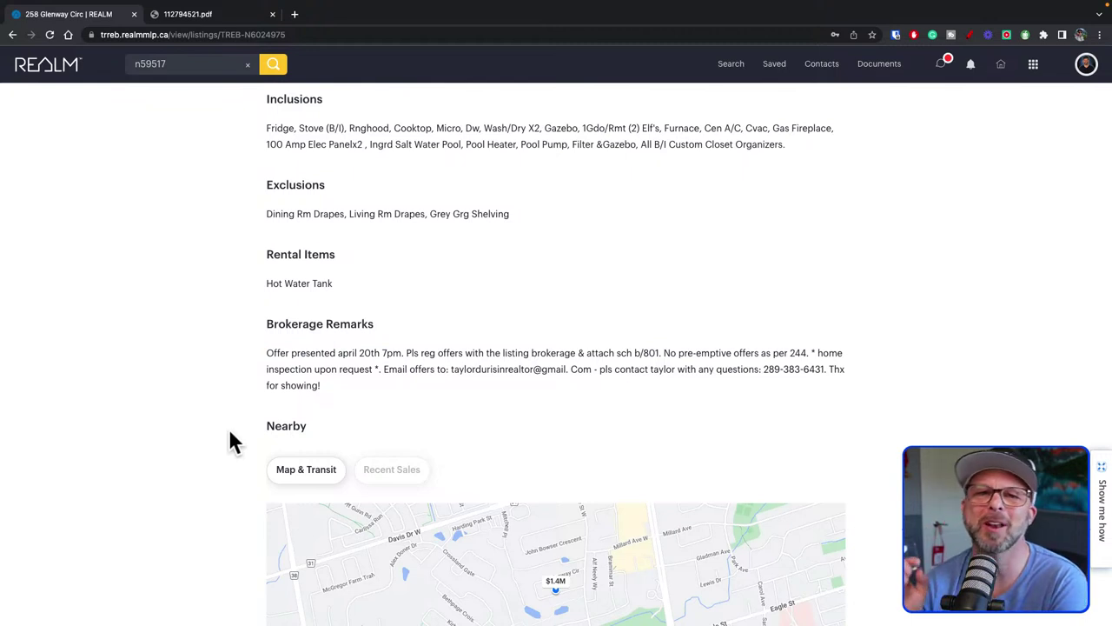
Scroll to Property History showing the 2016 $816,000 sale and 2023 $1,399,000 relisting.
scroll(242, 440, down, 2)
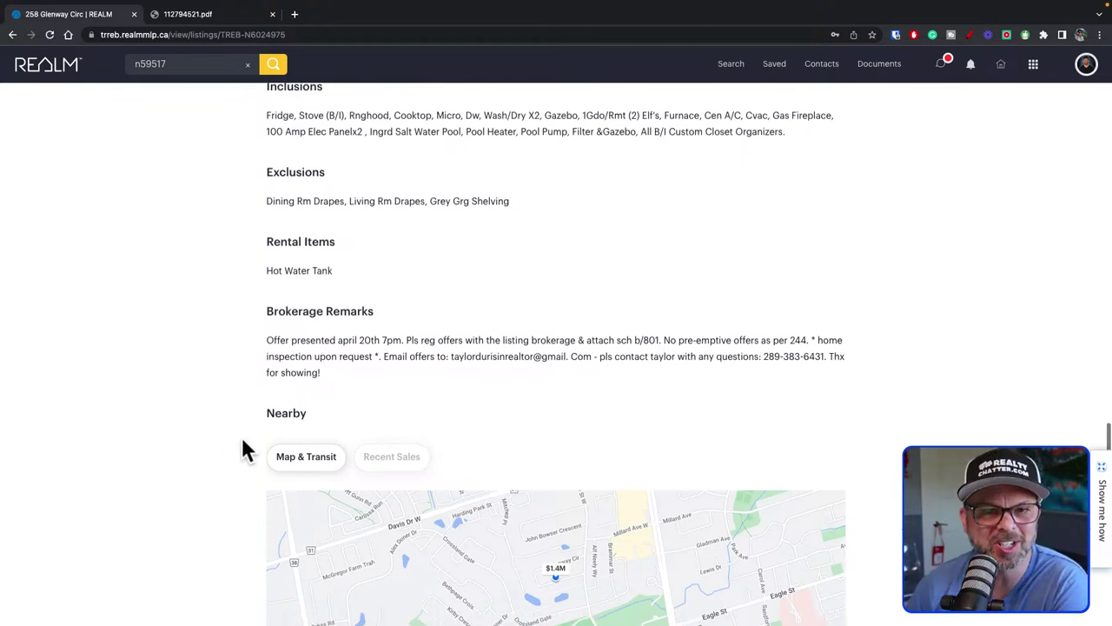
scroll(242, 439, down, 2)
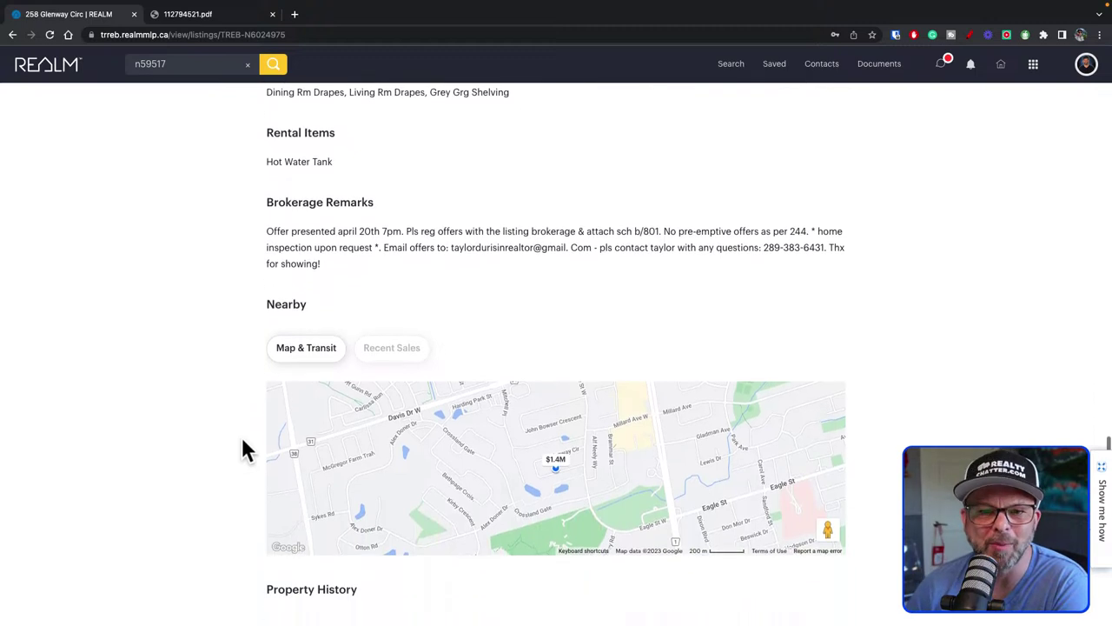
scroll(243, 440, down, 4)
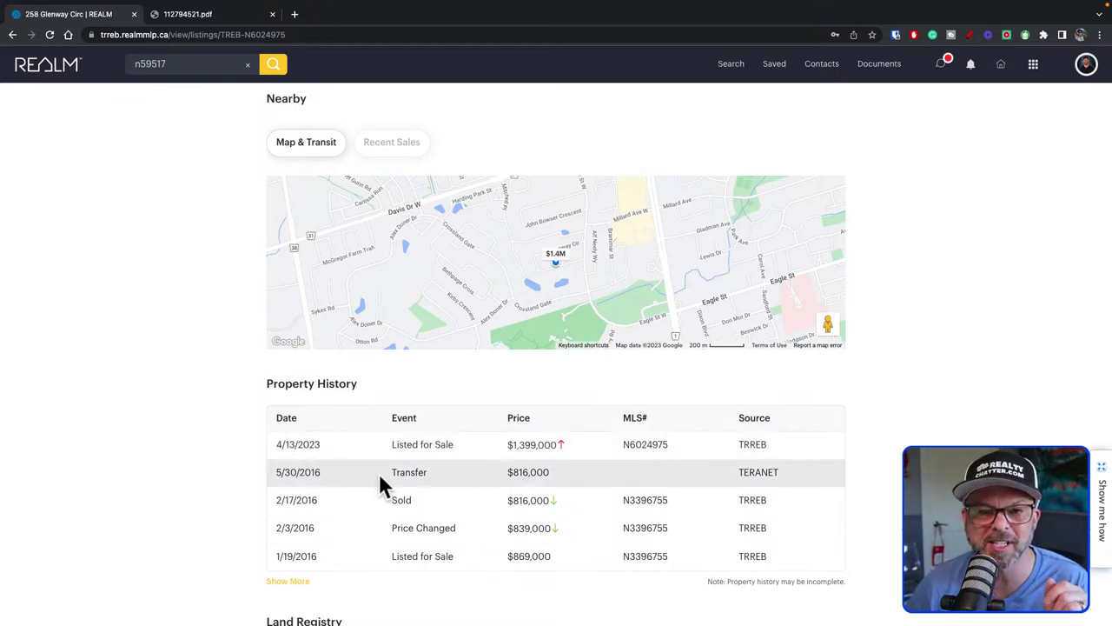
Open MLS# N3396755 and view its $816,000 sale against $839,000 list, closing 05/30/2016.
click(652, 502)
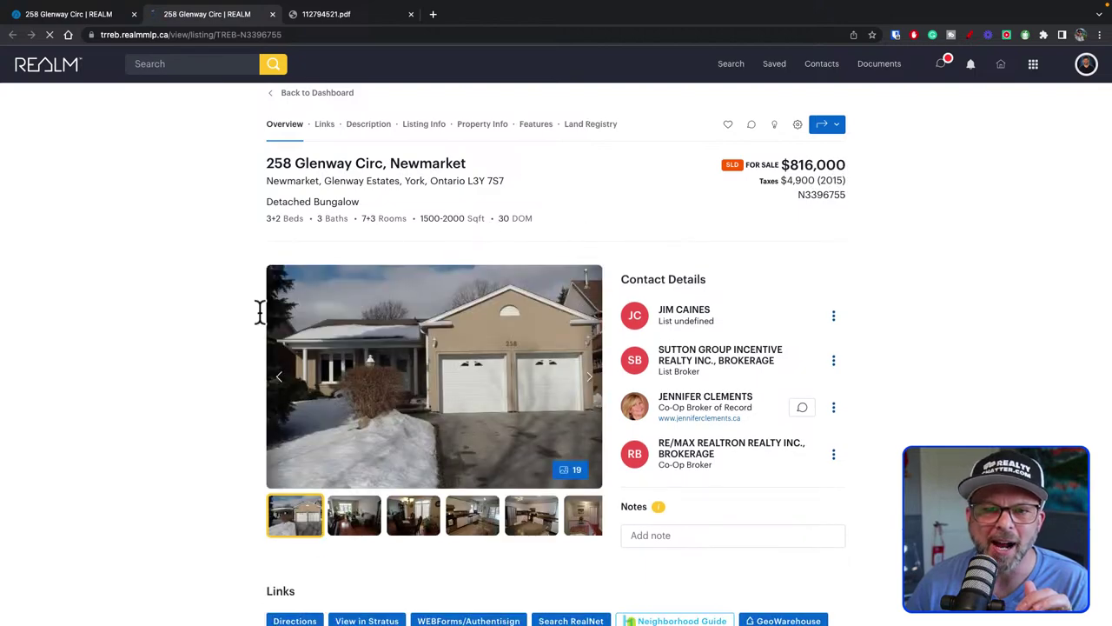
scroll(190, 339, down, 3)
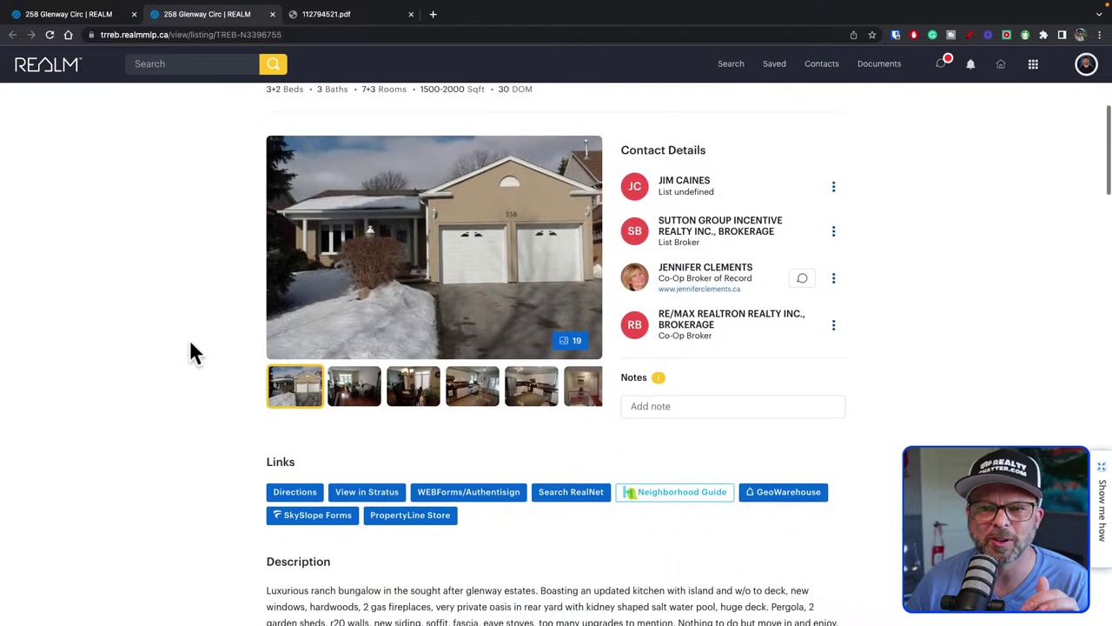
scroll(189, 353, down, 5)
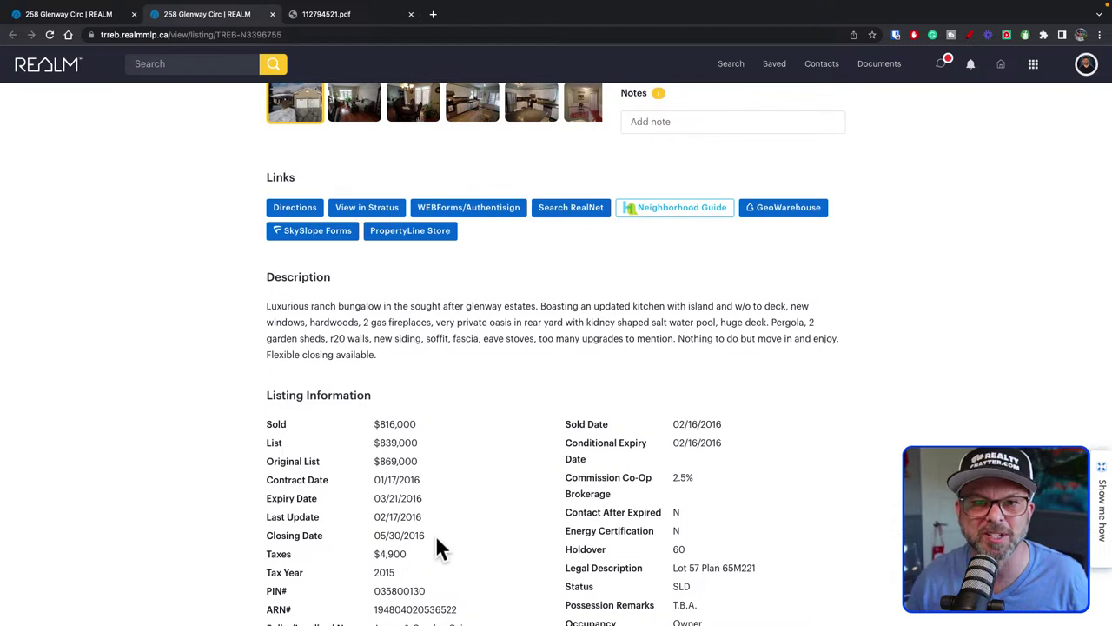
On the current listing tab, expand Property History with Show More and scroll to Land Registry.
click(75, 19)
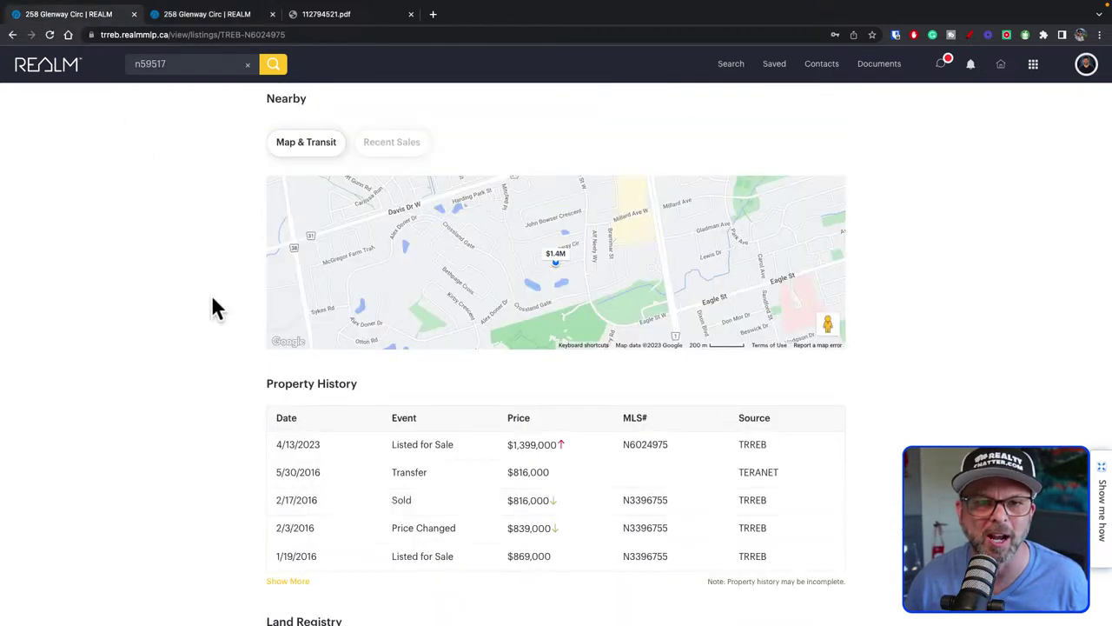
scroll(192, 398, down, 1)
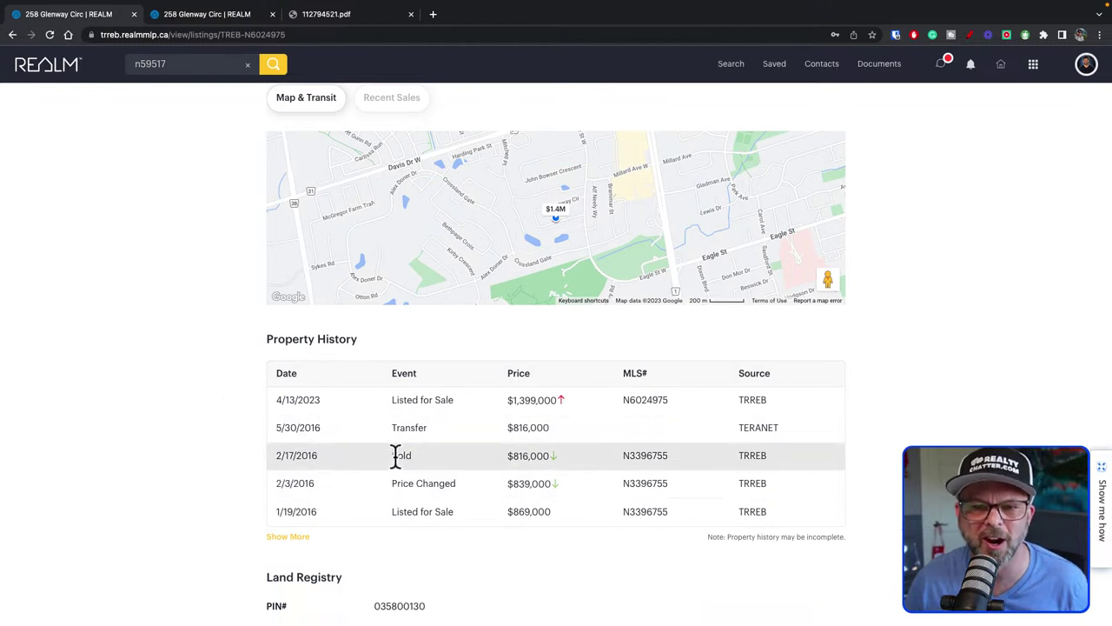
click(293, 539)
scroll(244, 532, down, 1)
scroll(244, 532, down, 4)
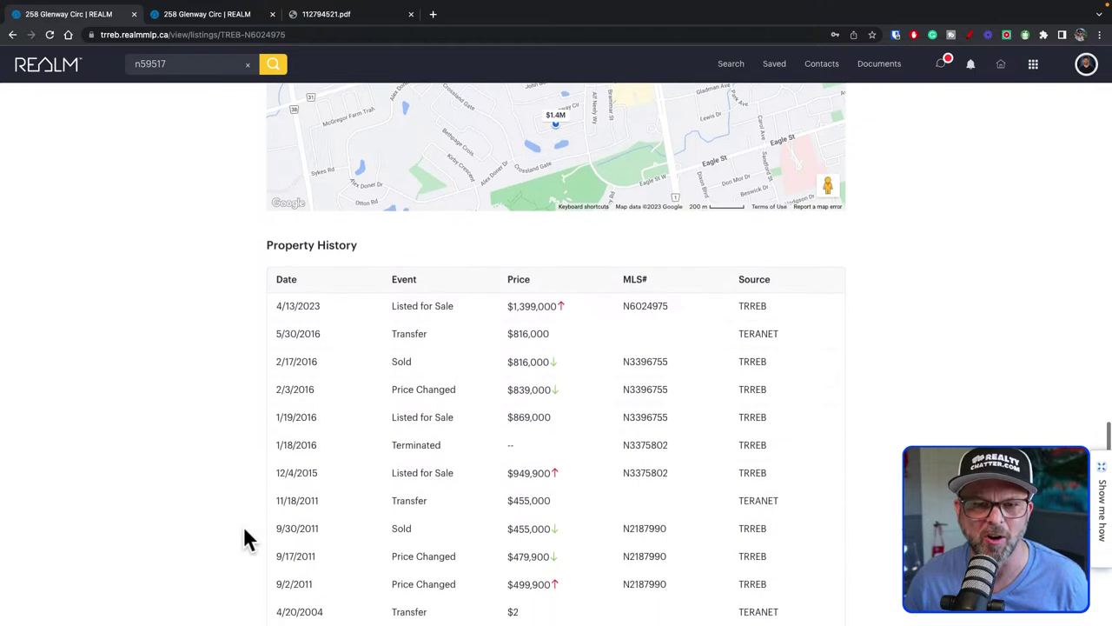
scroll(244, 528, down, 1)
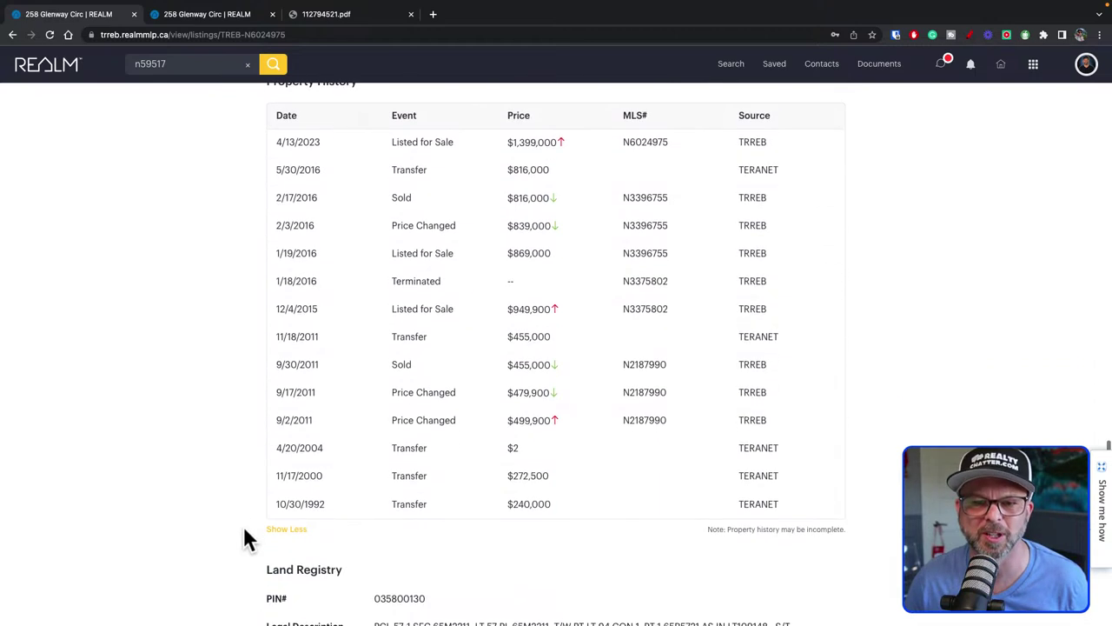
scroll(245, 528, down, 1)
scroll(249, 525, down, 1)
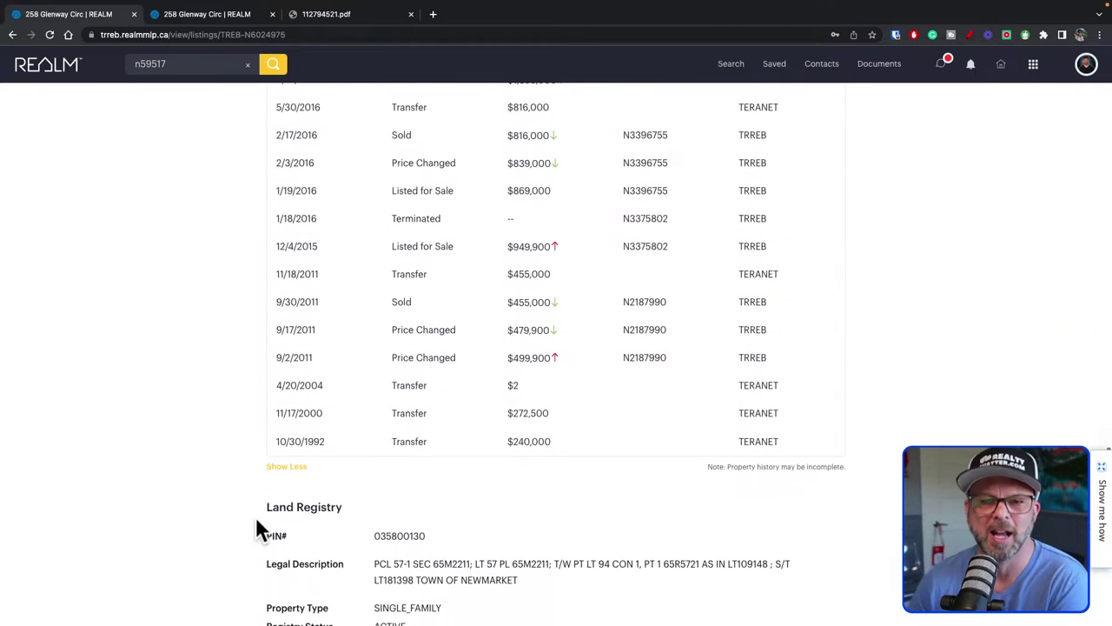
scroll(248, 478, down, 1)
scroll(248, 476, down, 5)
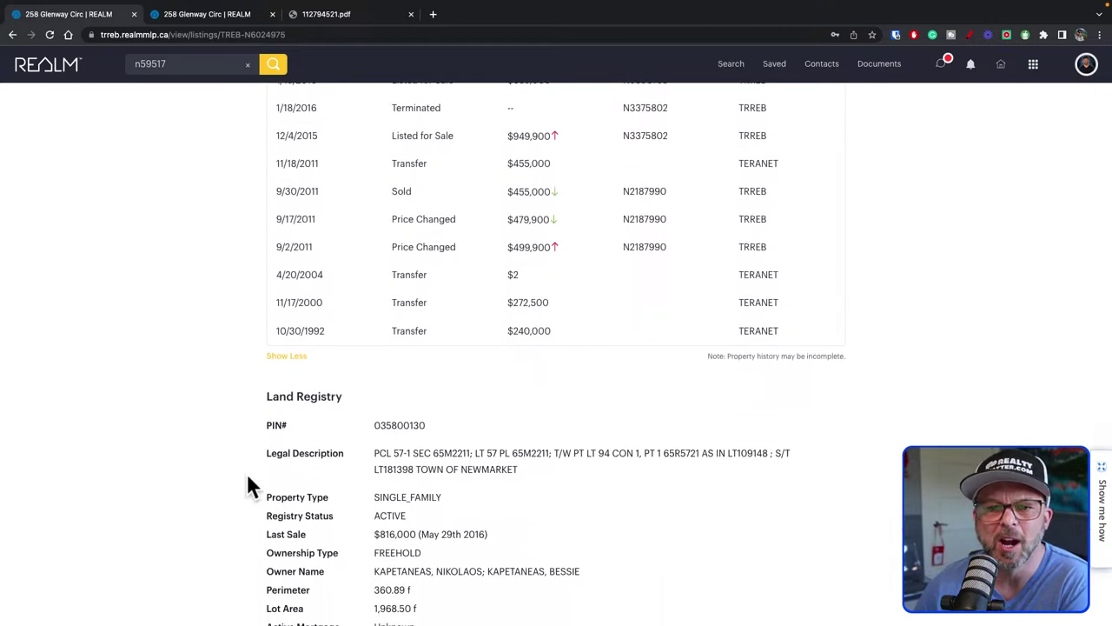
scroll(247, 476, down, 1)
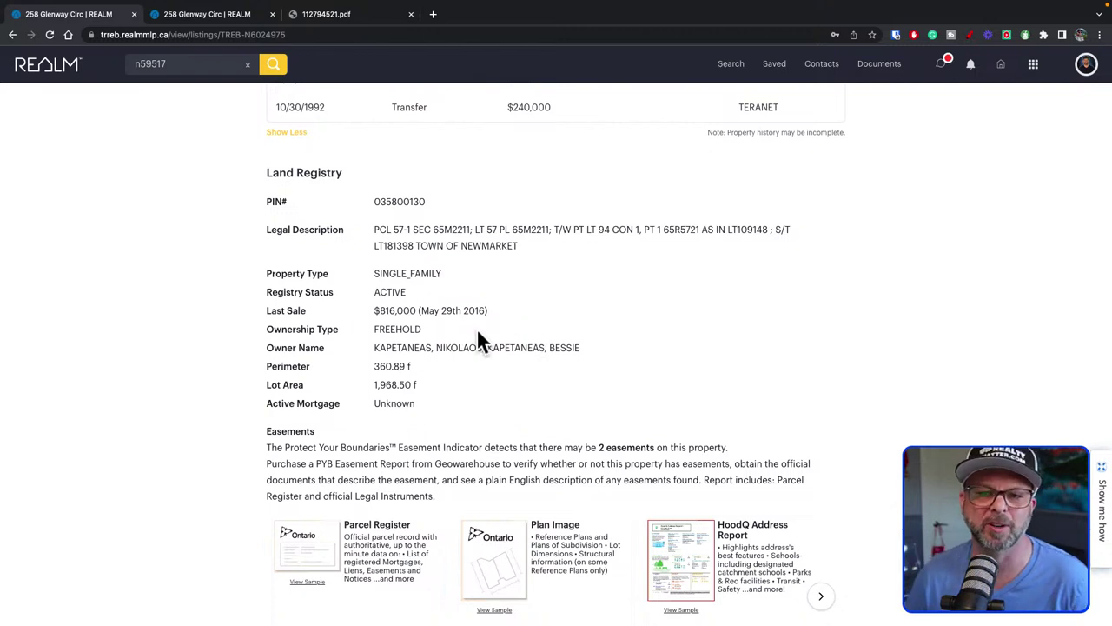
Scroll past Land Registry to Listing Contracted With, the $7,971 Mortgage Info and Similar Listings.
scroll(253, 400, down, 2)
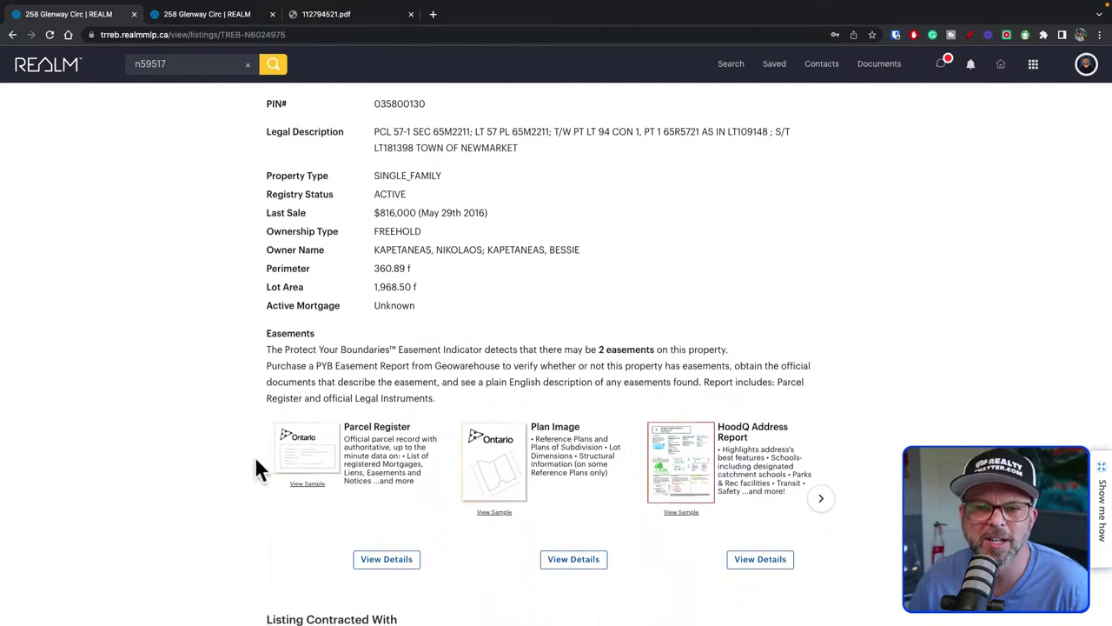
scroll(255, 456, down, 2)
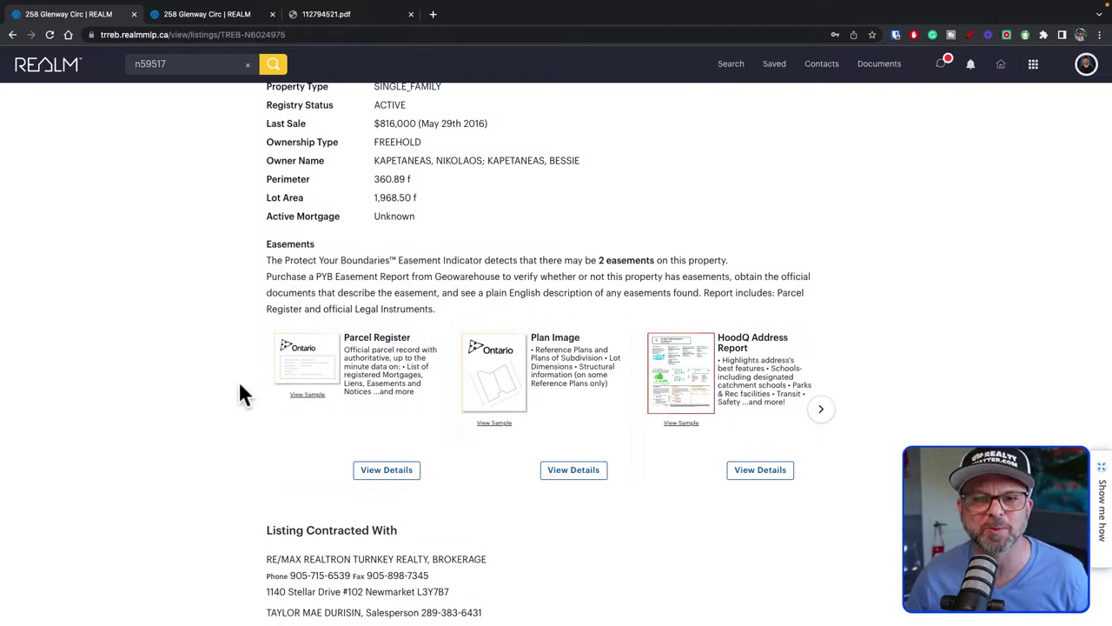
scroll(226, 388, down, 3)
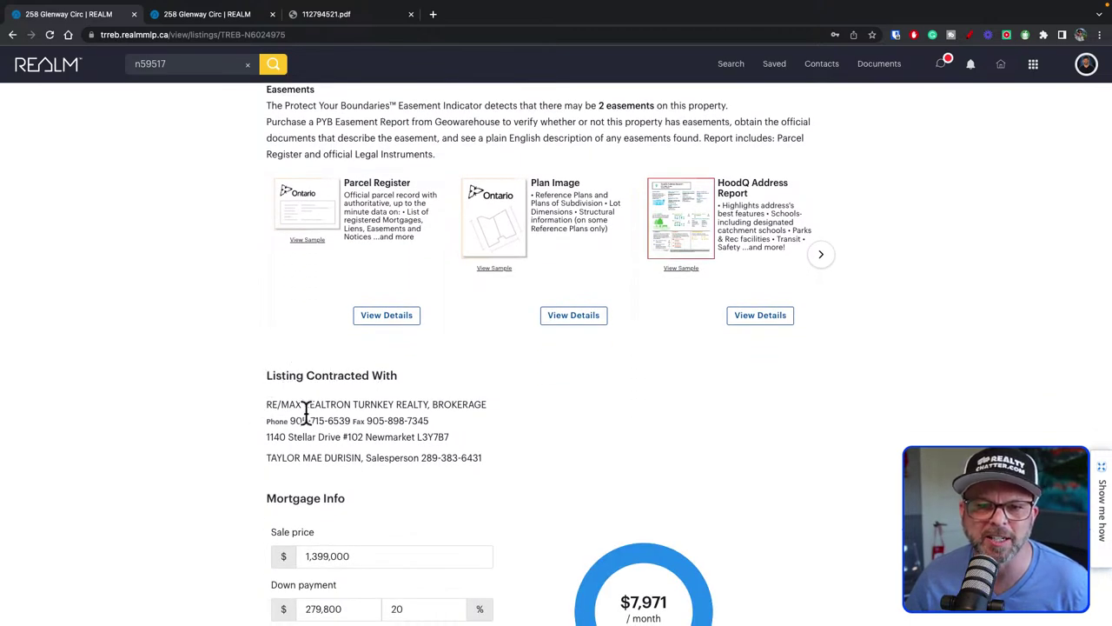
scroll(241, 458, down, 4)
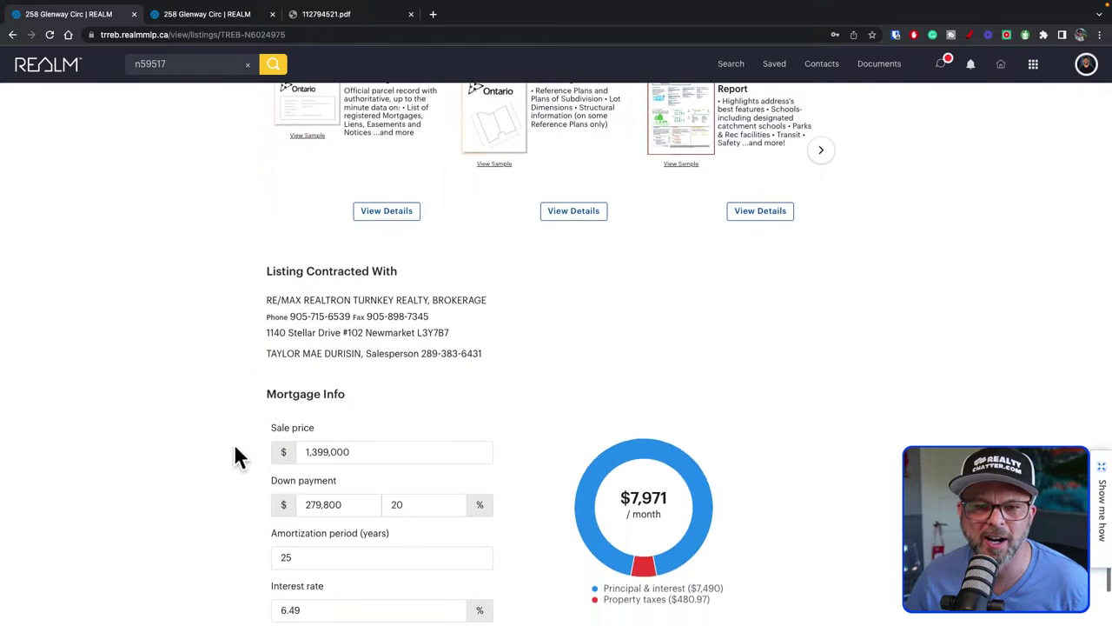
scroll(240, 456, down, 3)
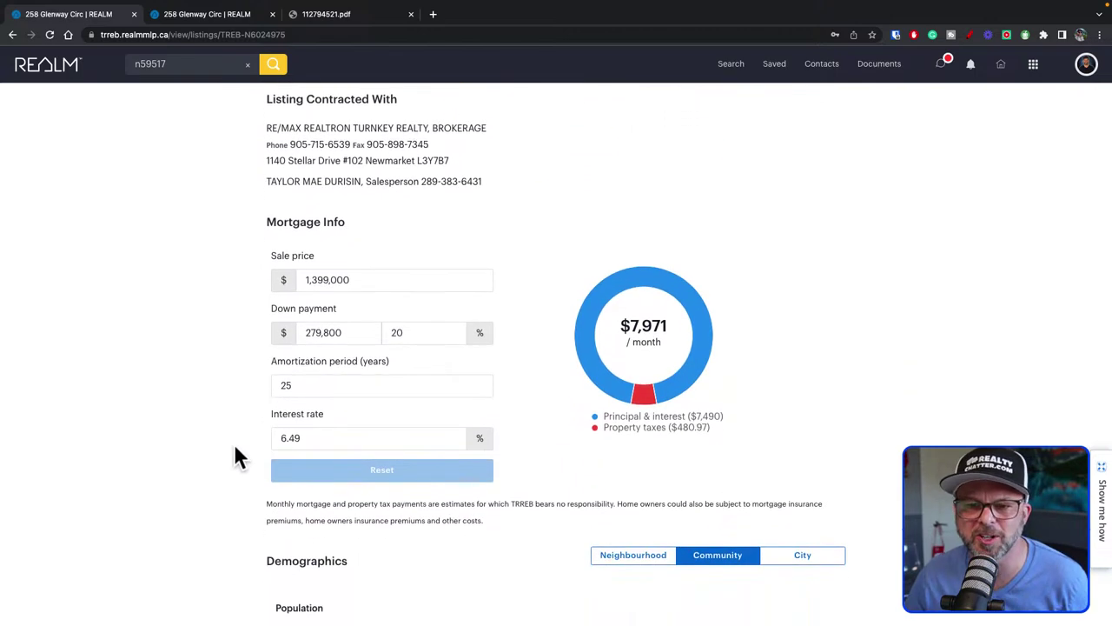
scroll(236, 457, down, 4)
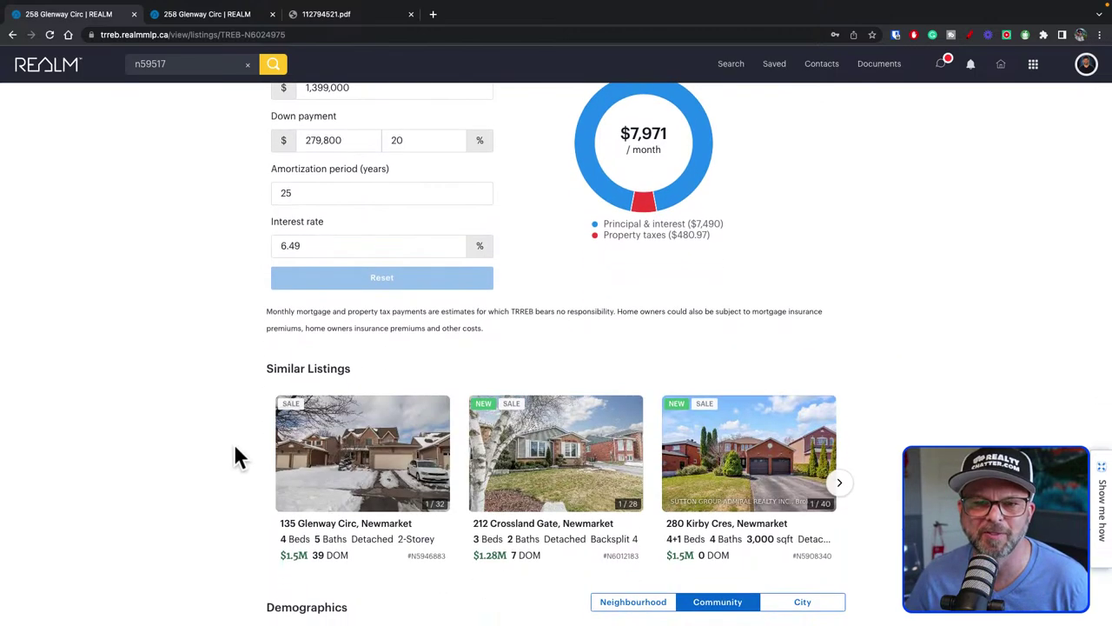
Page the Similar Listings carousel forward three times to 118 Tango Cres and 72 Don Mor Dr, then scroll back up.
scroll(236, 457, down, 2)
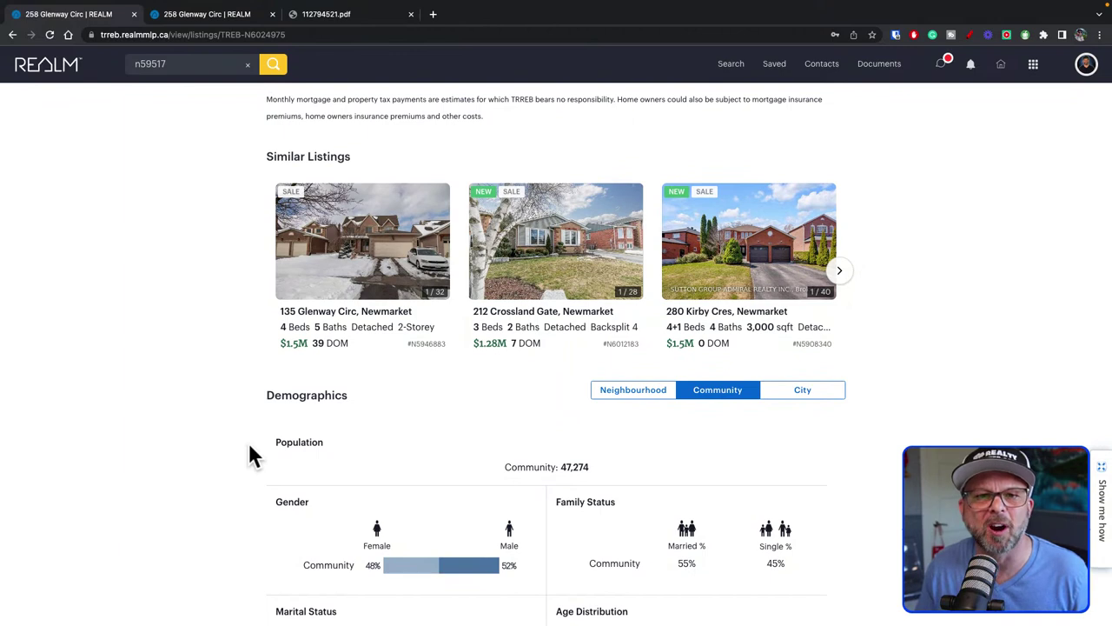
click(839, 271)
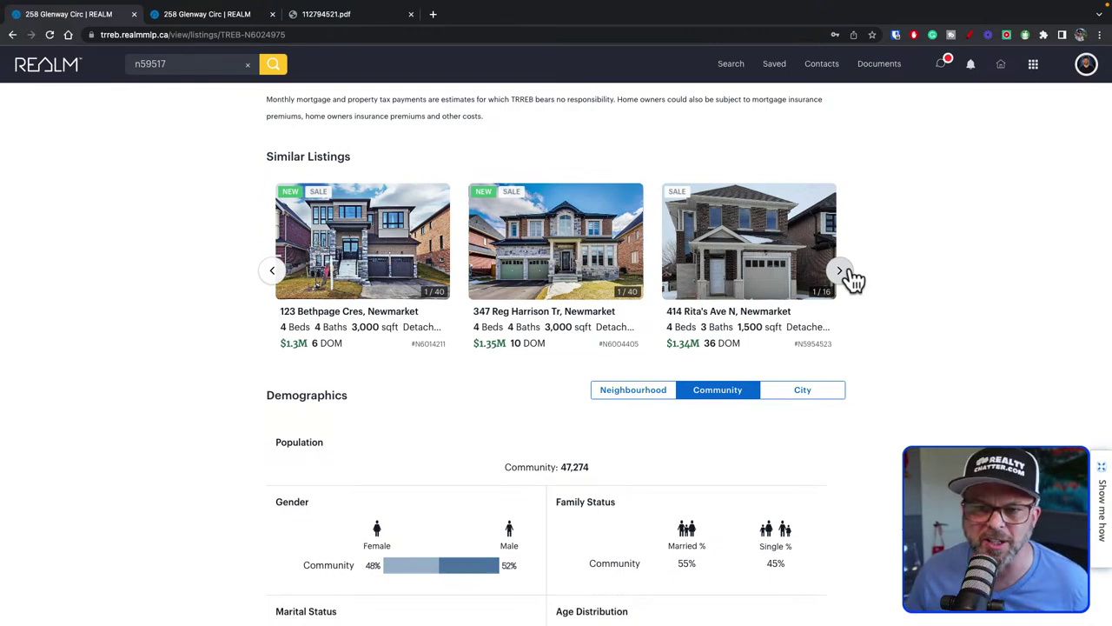
click(840, 271)
click(839, 272)
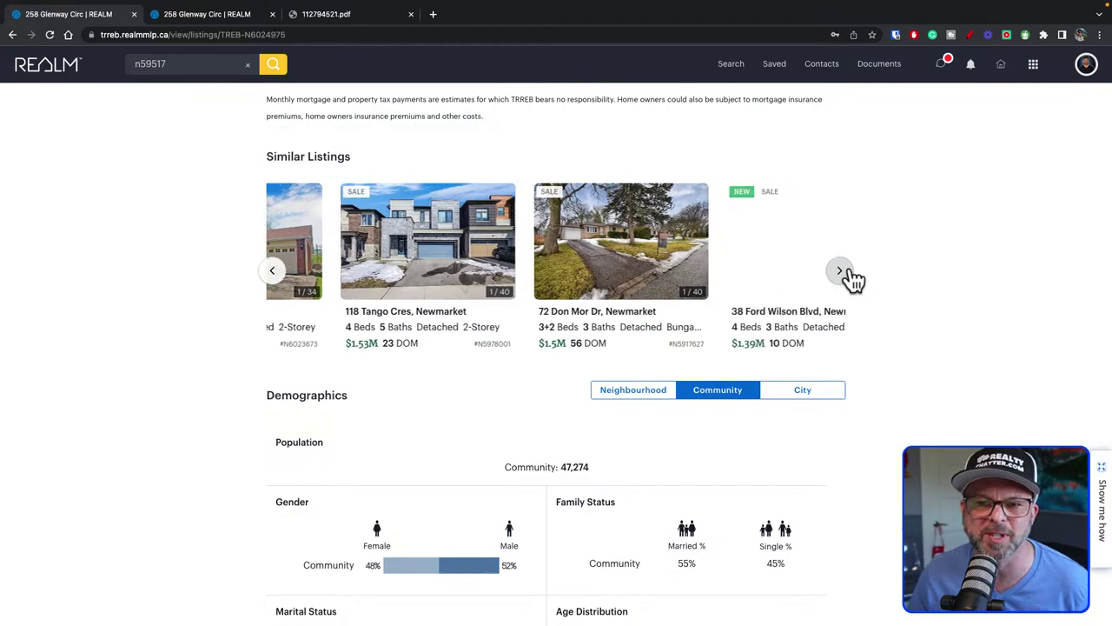
scroll(186, 299, up, 3)
scroll(188, 293, up, 20)
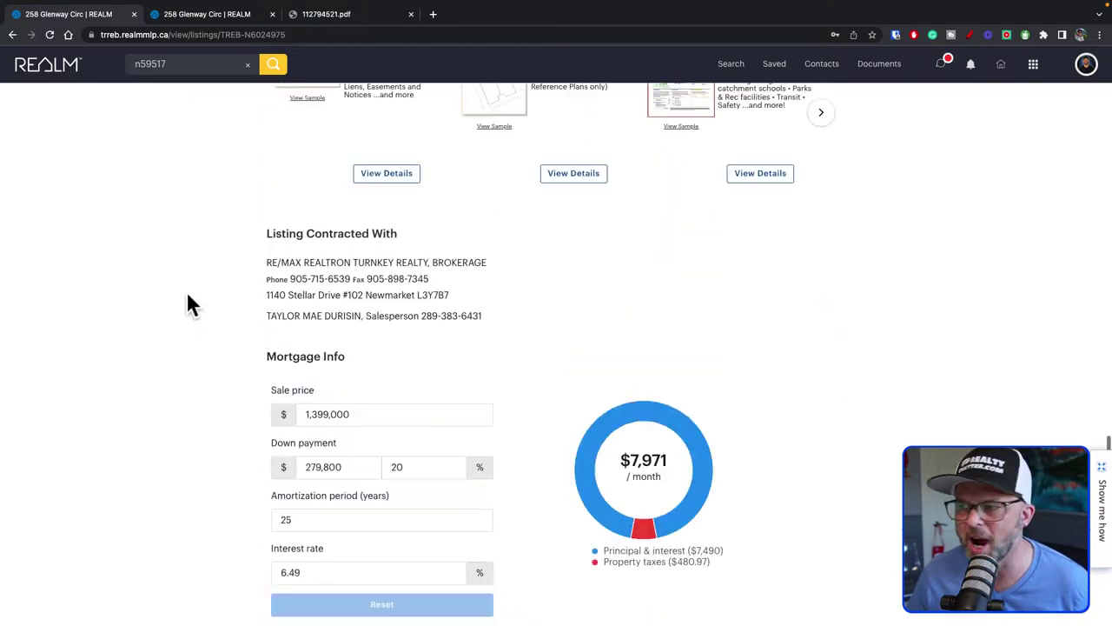
scroll(188, 304, up, 20)
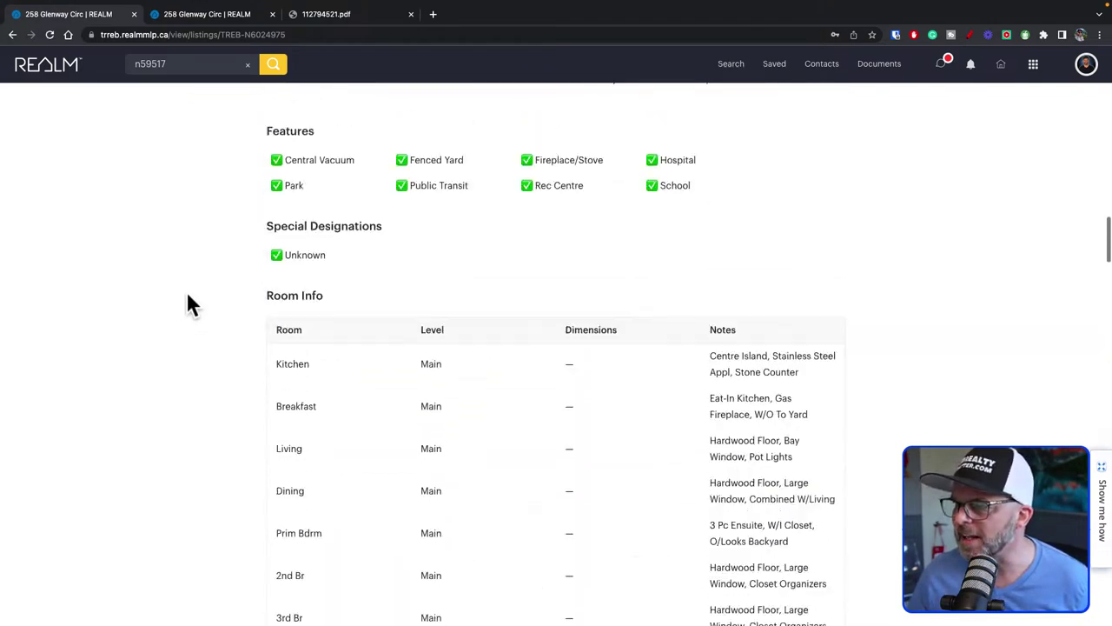
scroll(188, 299, up, 1)
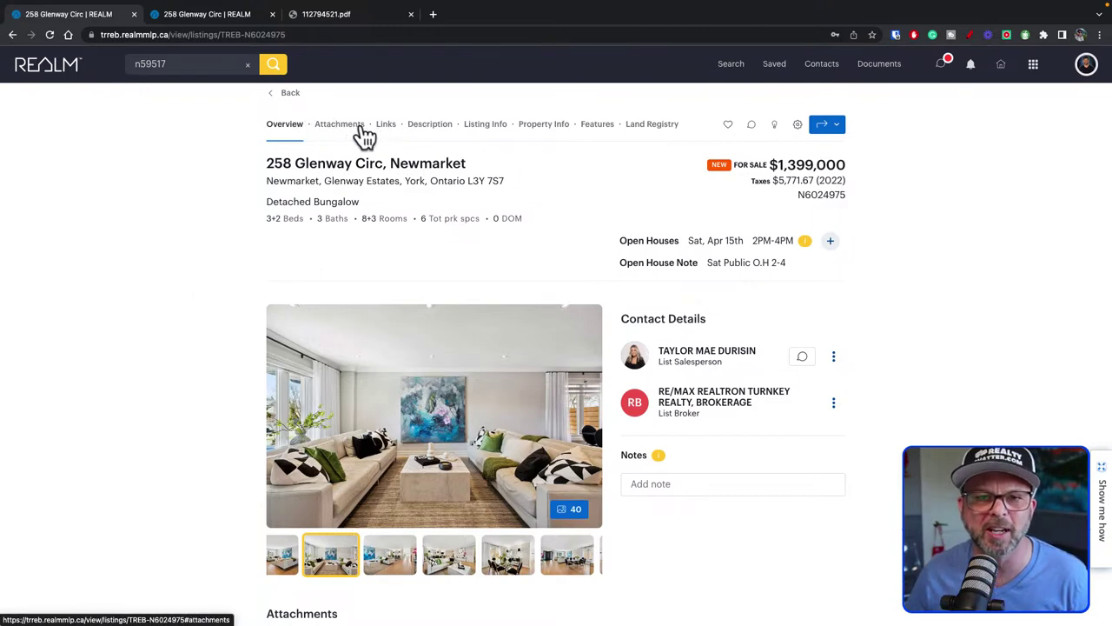
click(387, 132)
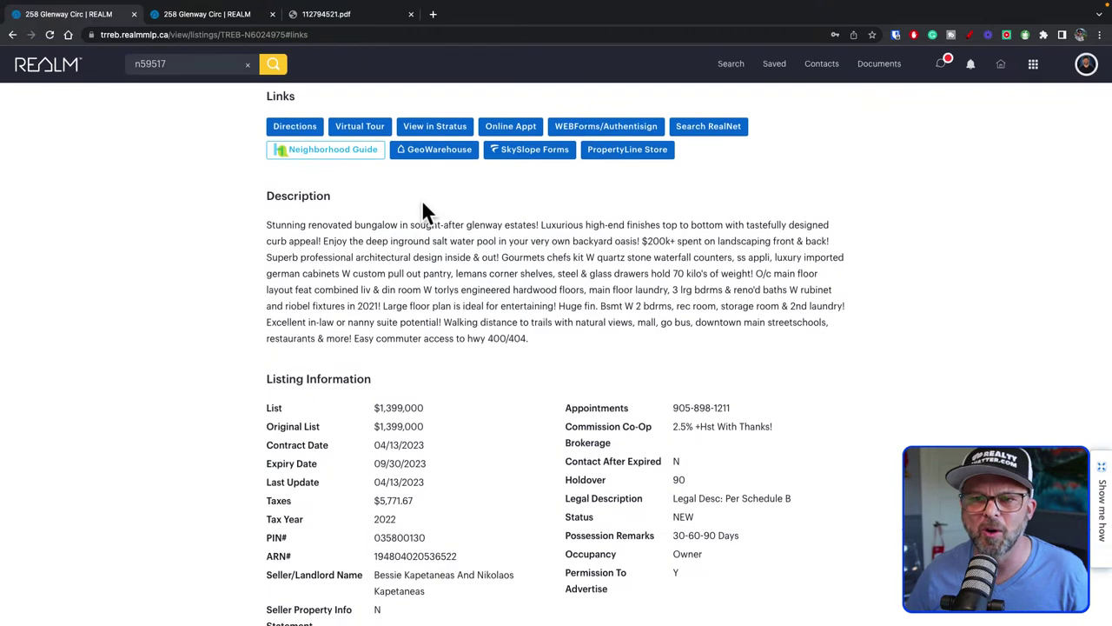
scroll(470, 269, up, 3)
scroll(469, 279, up, 4)
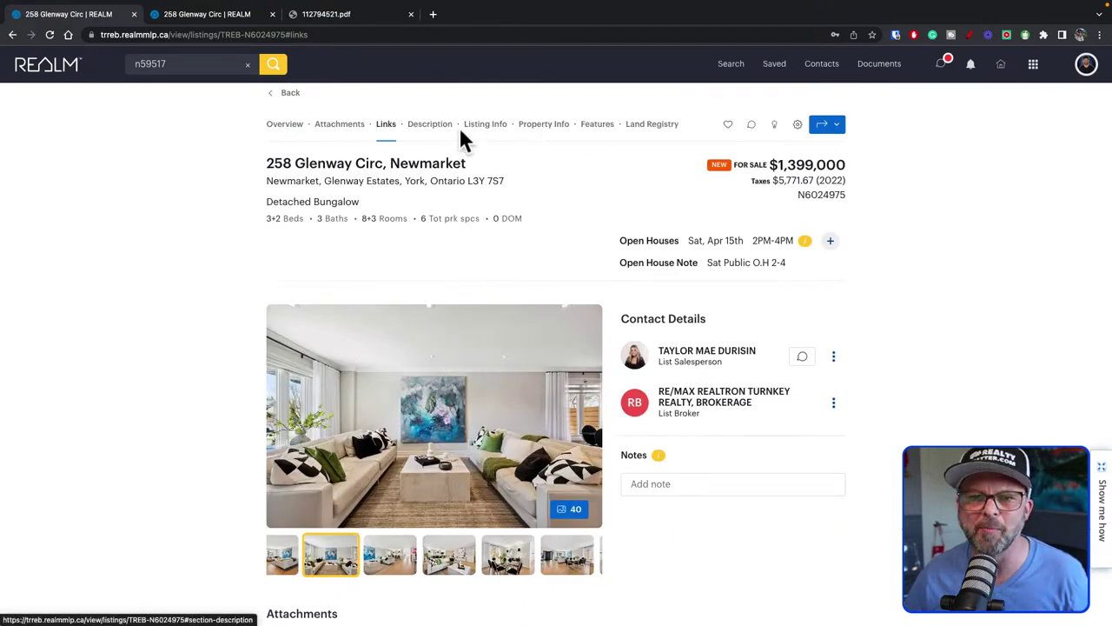
scroll(521, 135, down, 1)
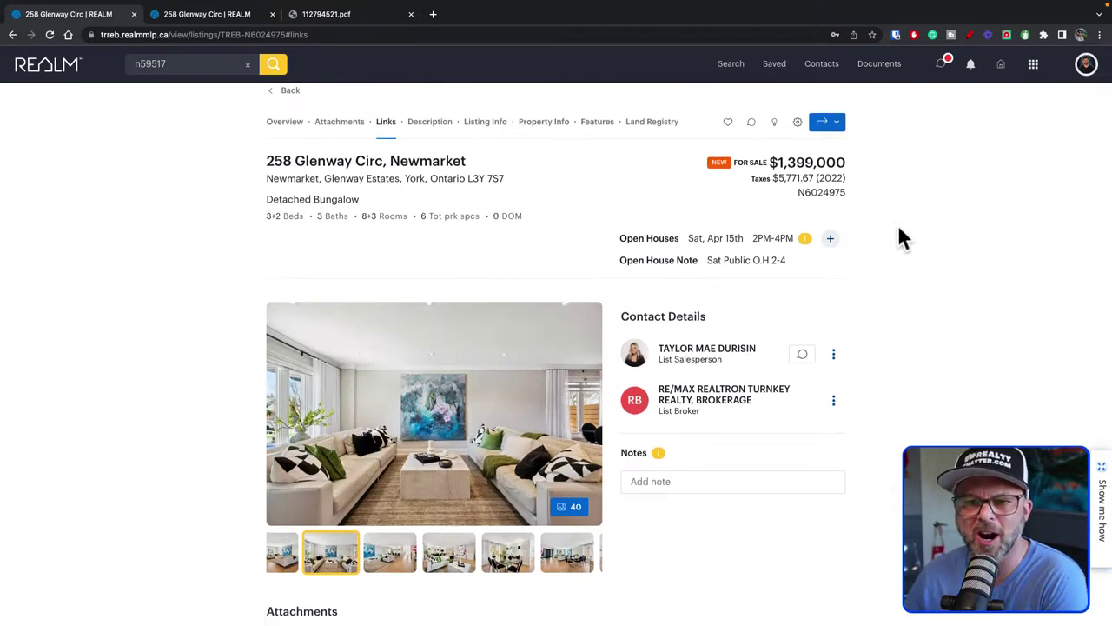
scroll(903, 294, down, 1)
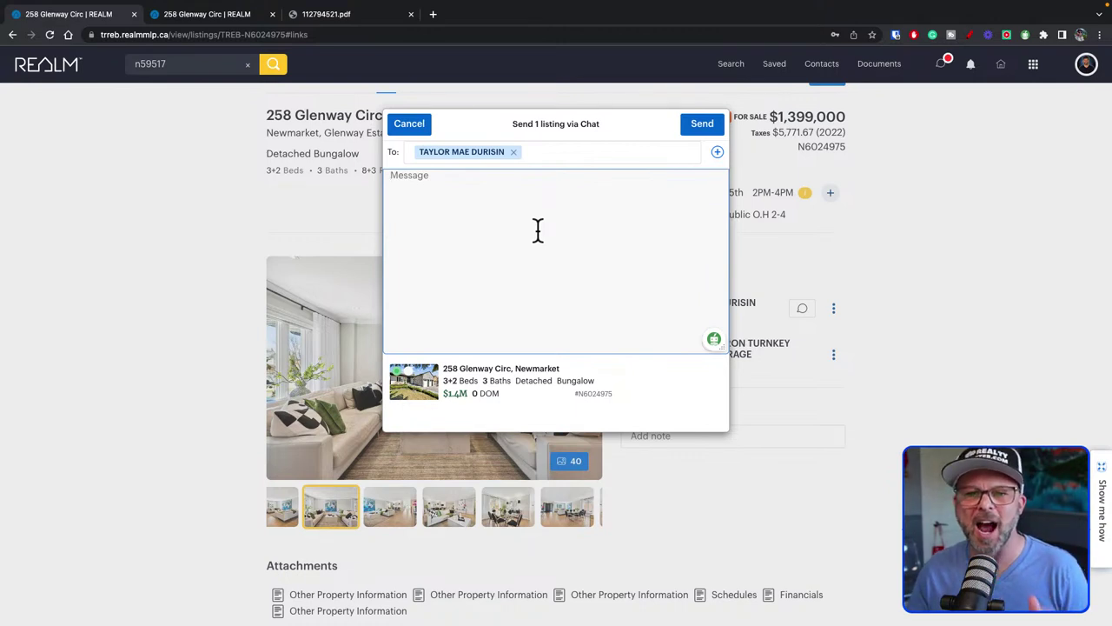
click(406, 137)
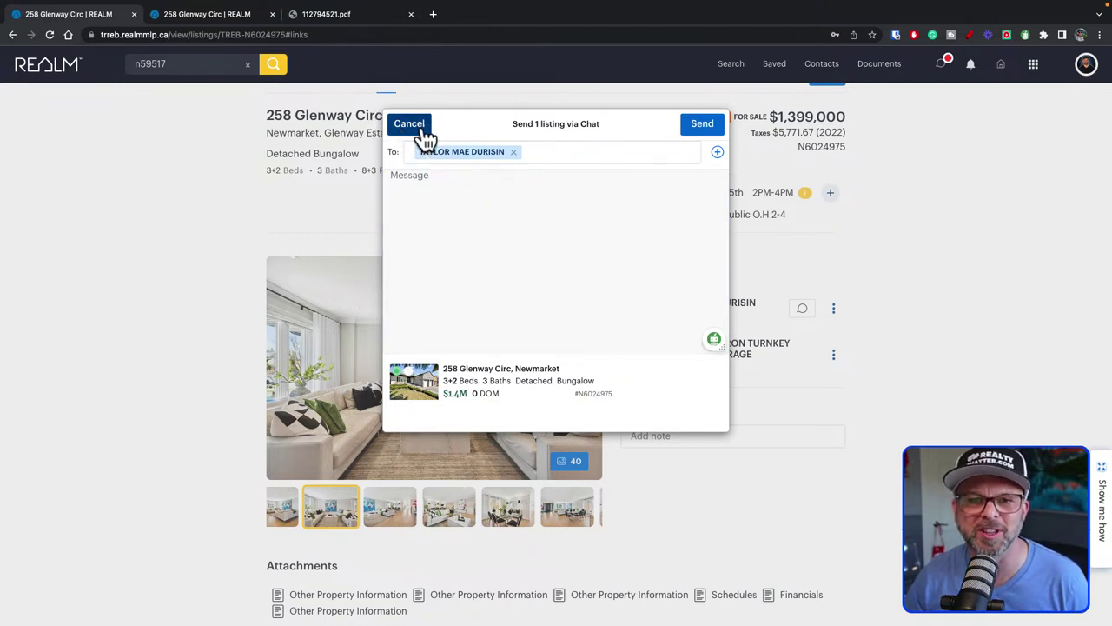
click(426, 138)
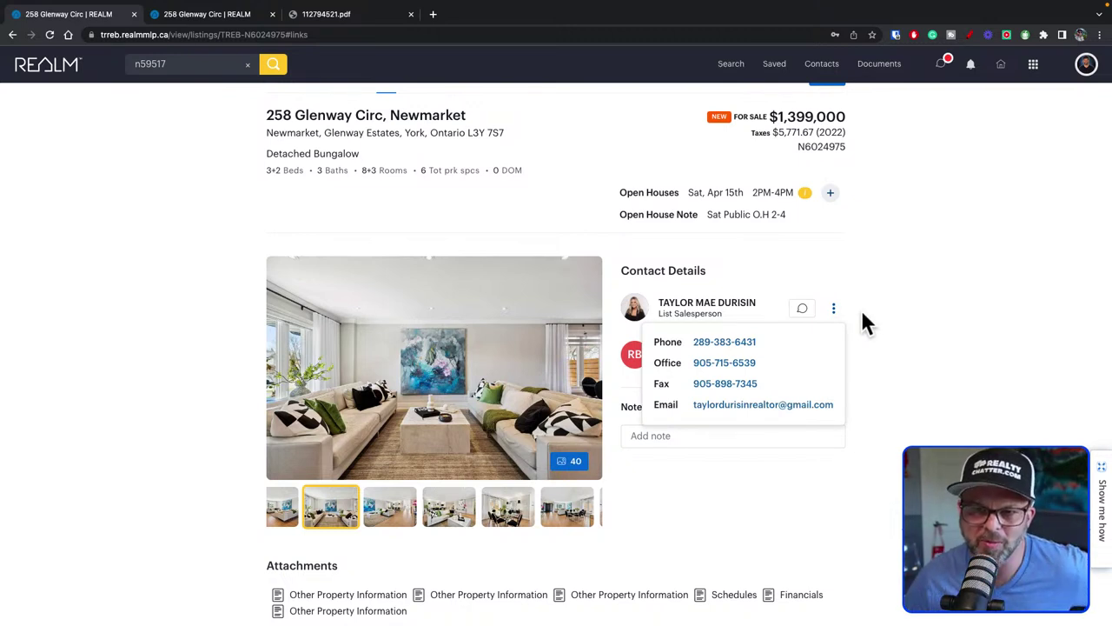
scroll(861, 318, up, 1)
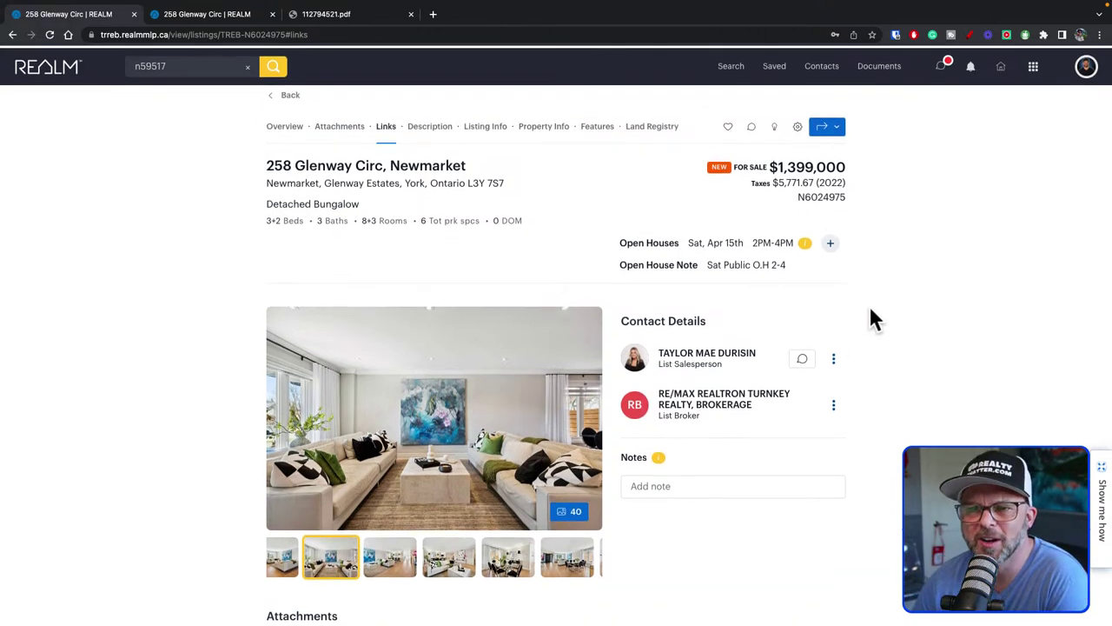
Favourite the listing and pick the client, found by name search under Clients, as chat recipient.
click(730, 126)
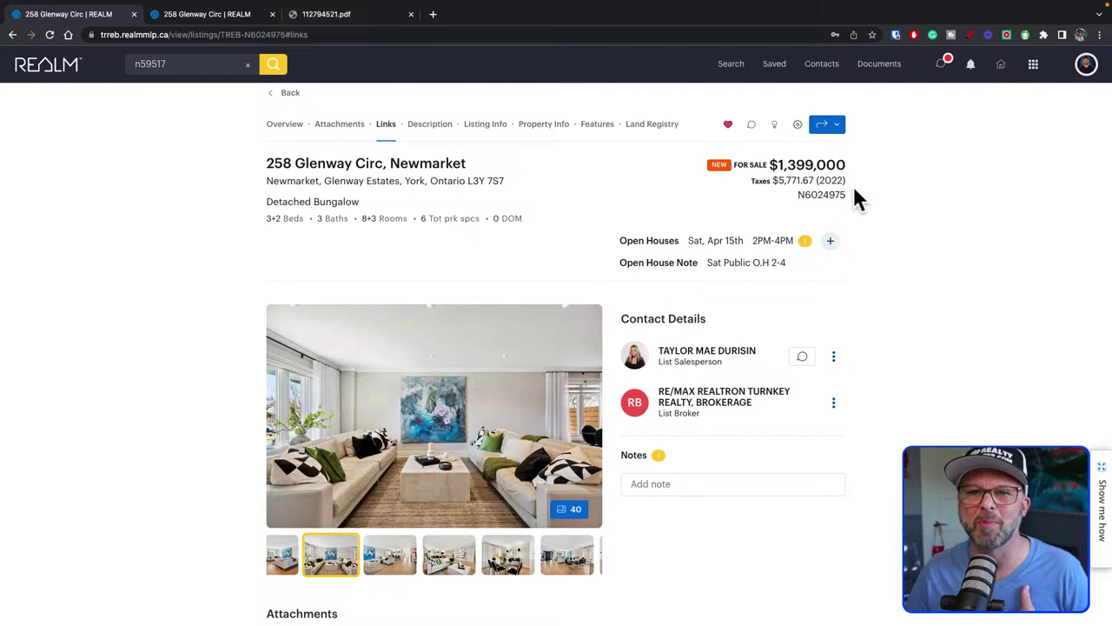
click(753, 128)
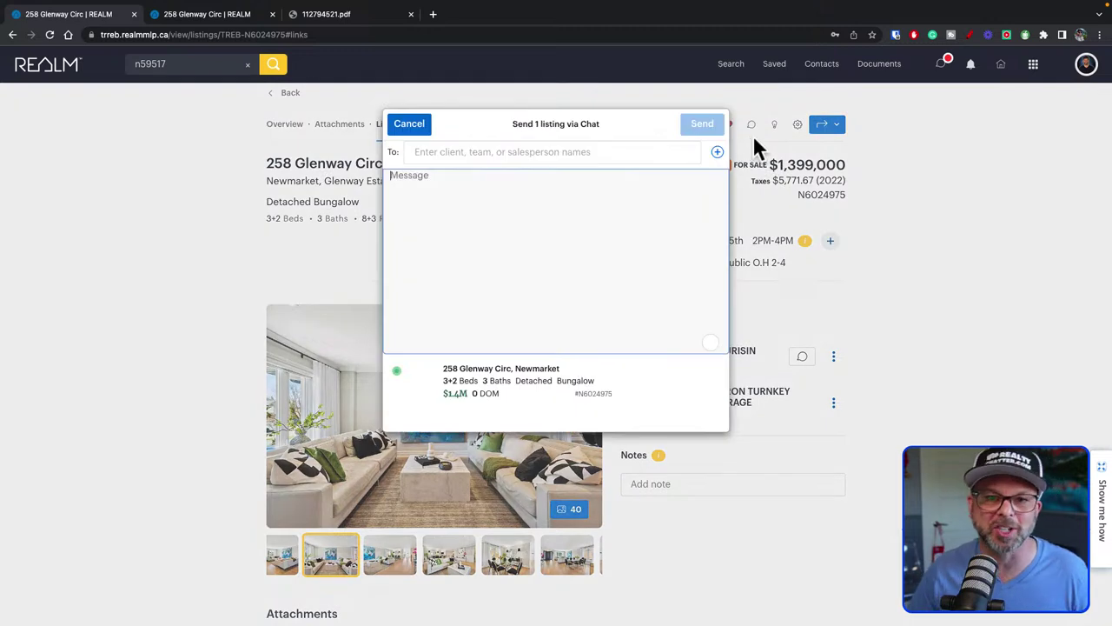
click(463, 151)
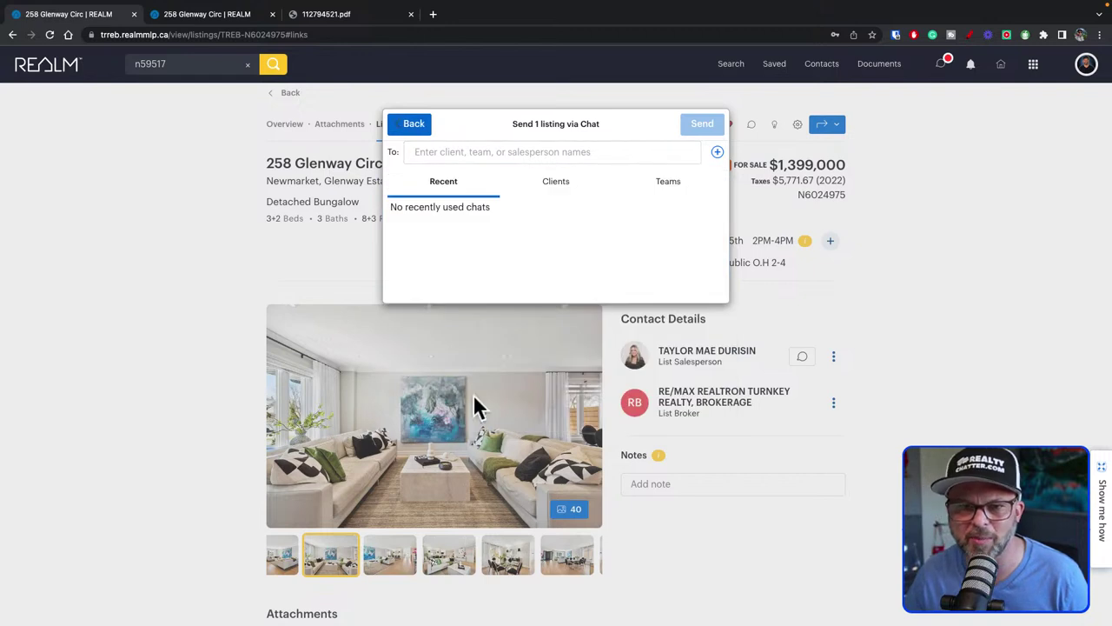
click(465, 151)
text(bobb)
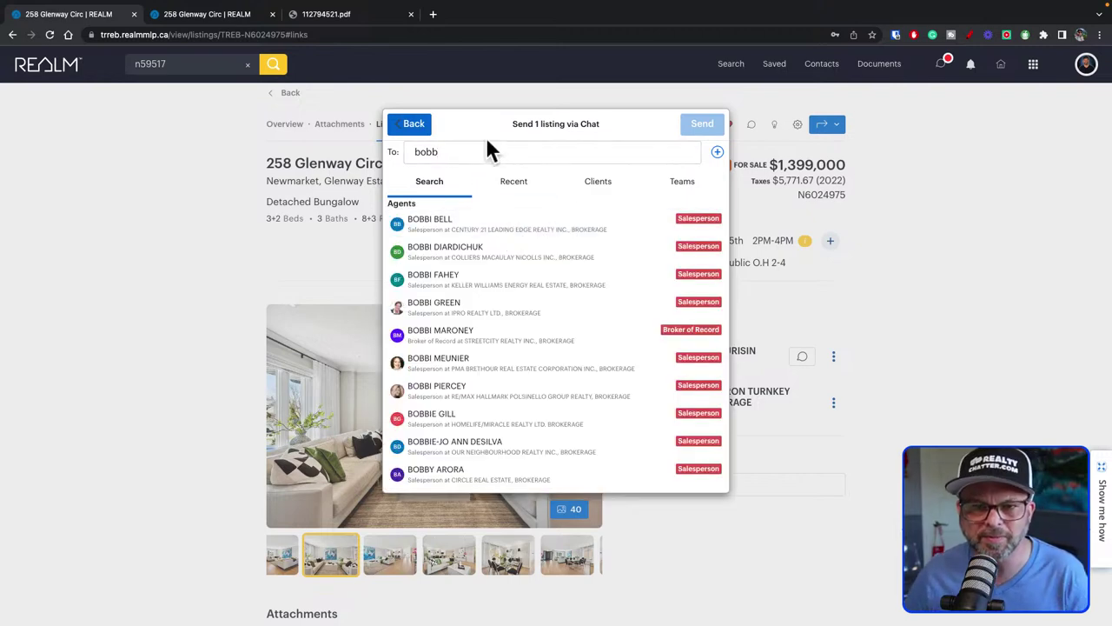
key(BackSpace)
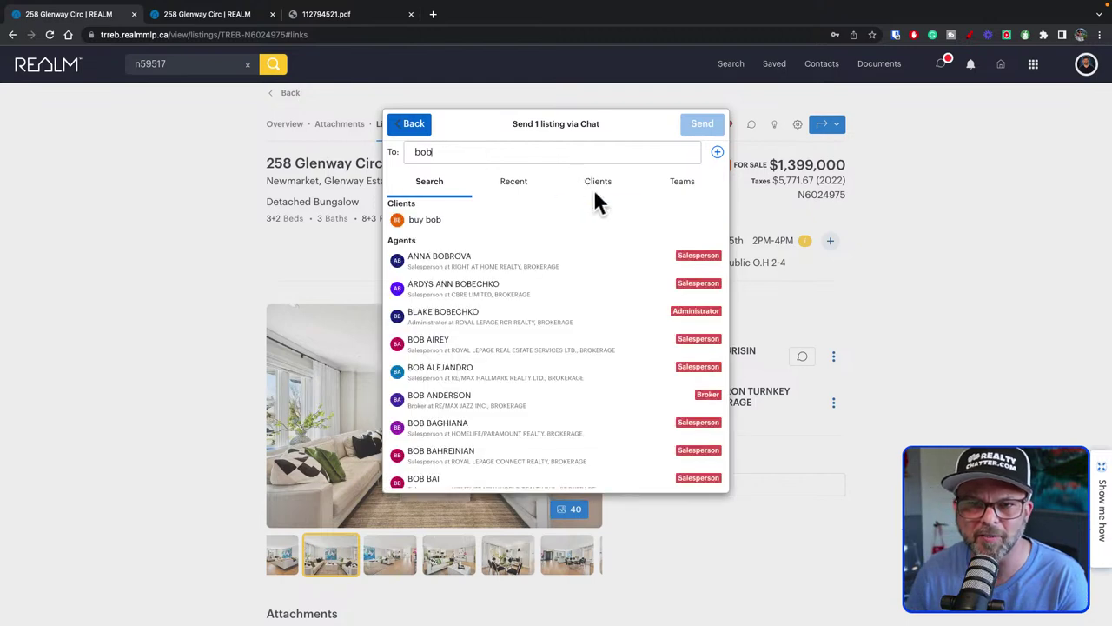
click(597, 188)
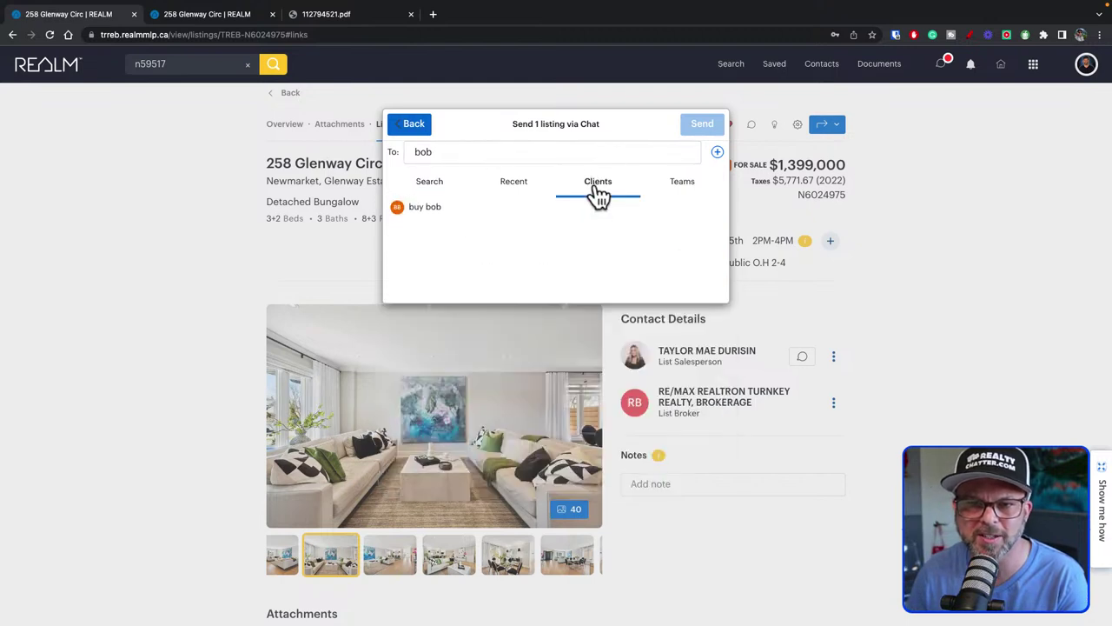
click(439, 213)
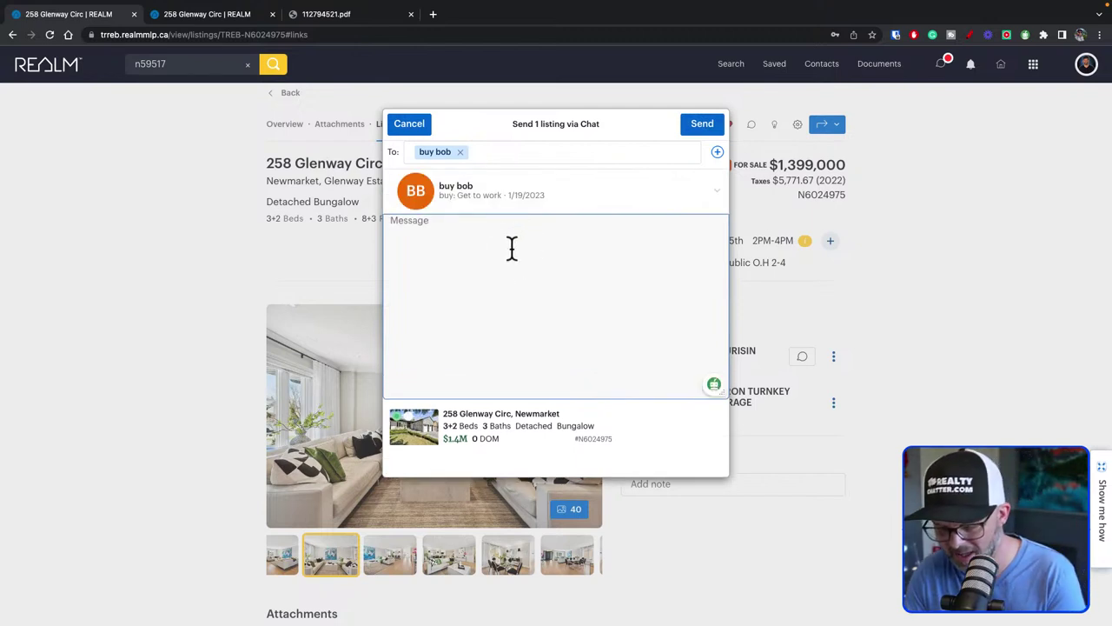
Write the message 'Great house', fixing the typo, and send the listing to the client.
text(Grest house)
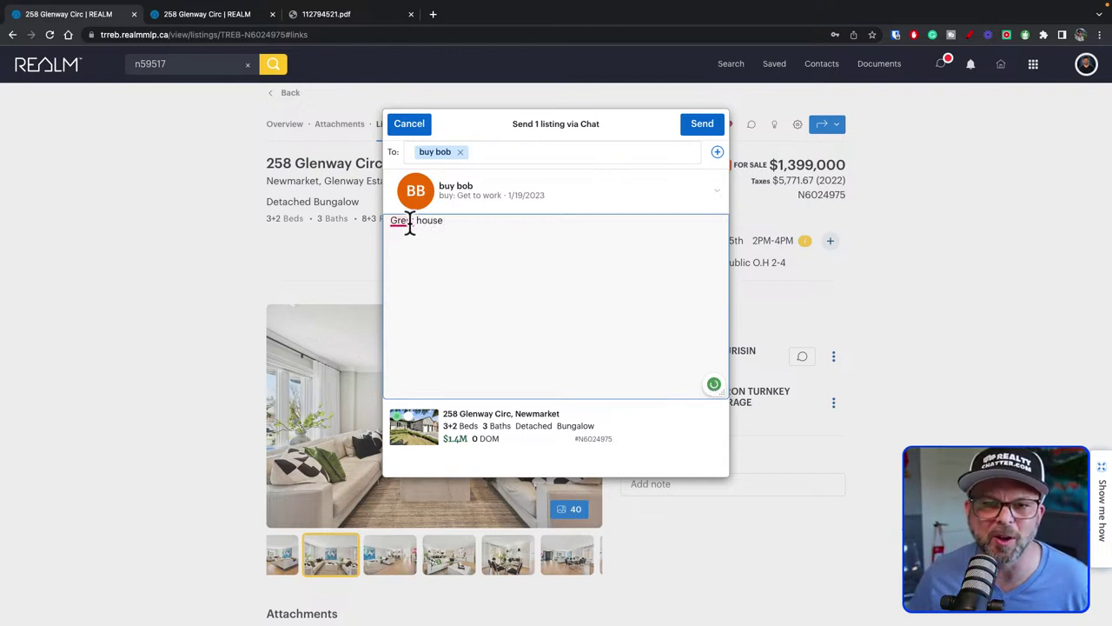
mouse_move(409, 228)
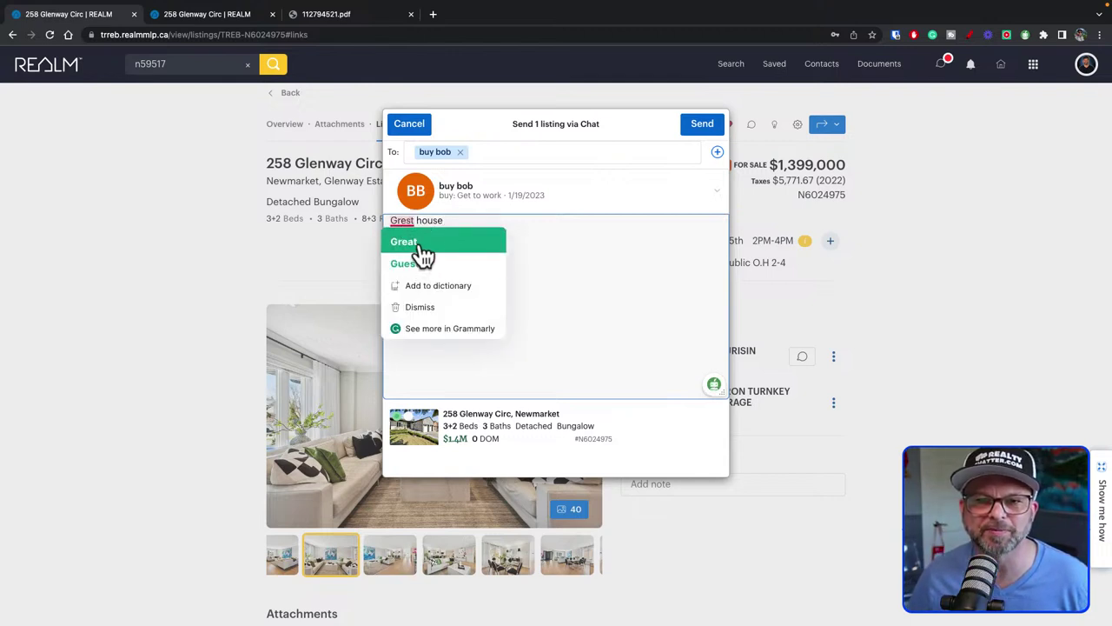
click(423, 245)
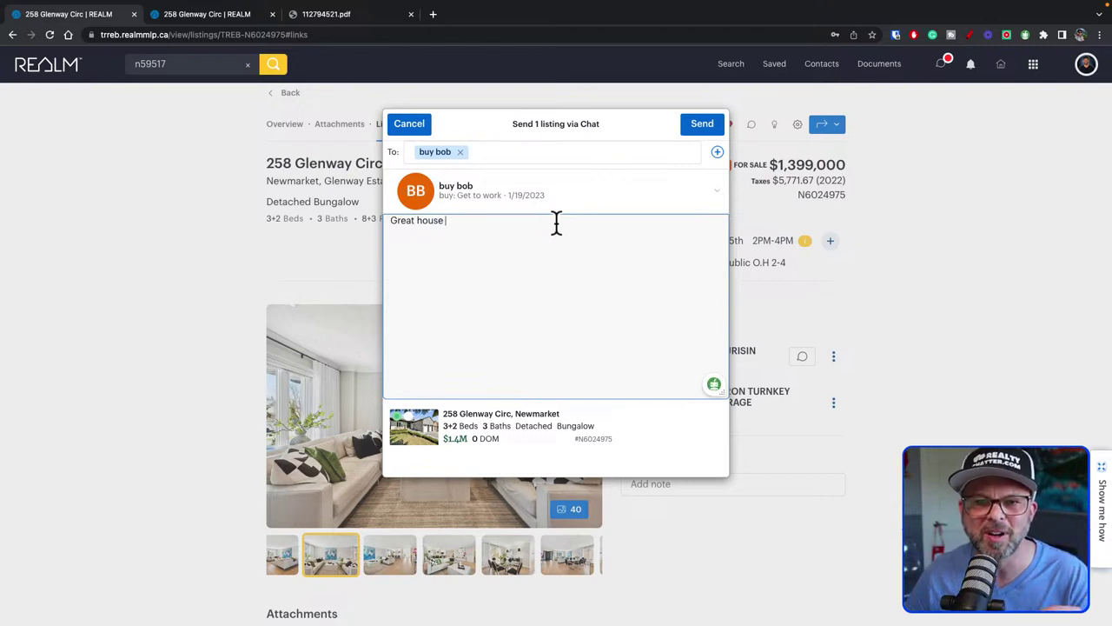
click(557, 229)
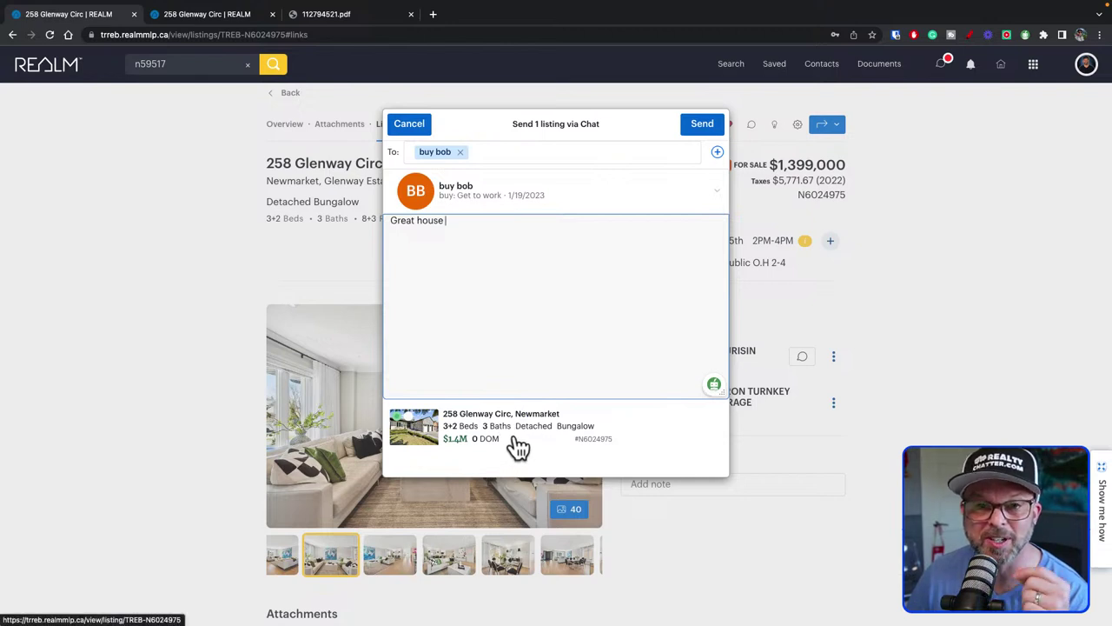
click(702, 127)
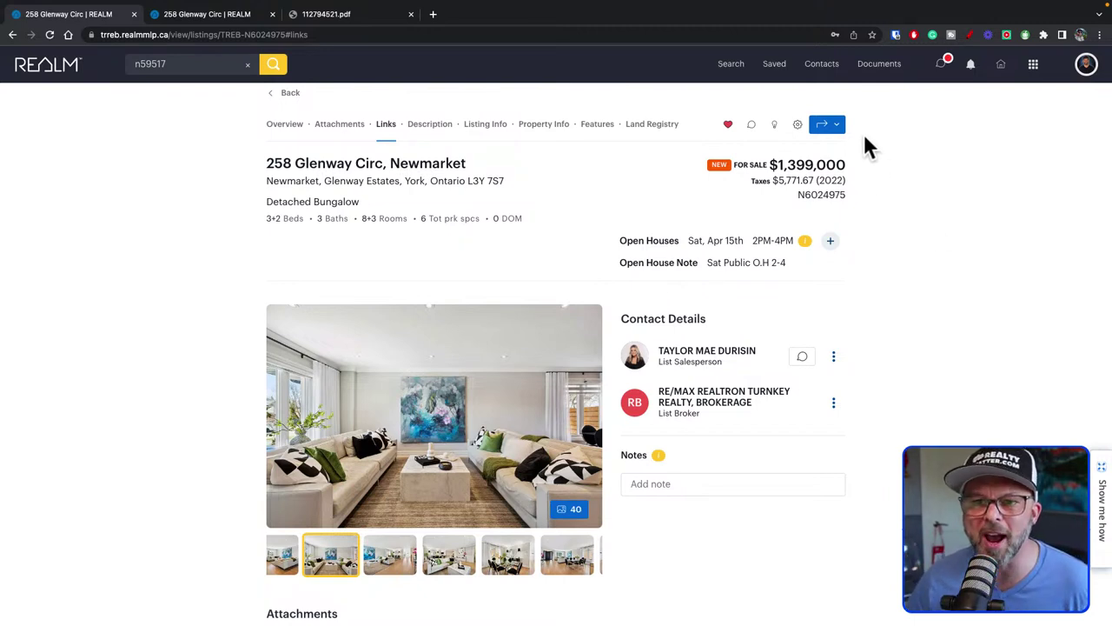
Start sharing the listing by email and begin filling in the recipient.
click(836, 128)
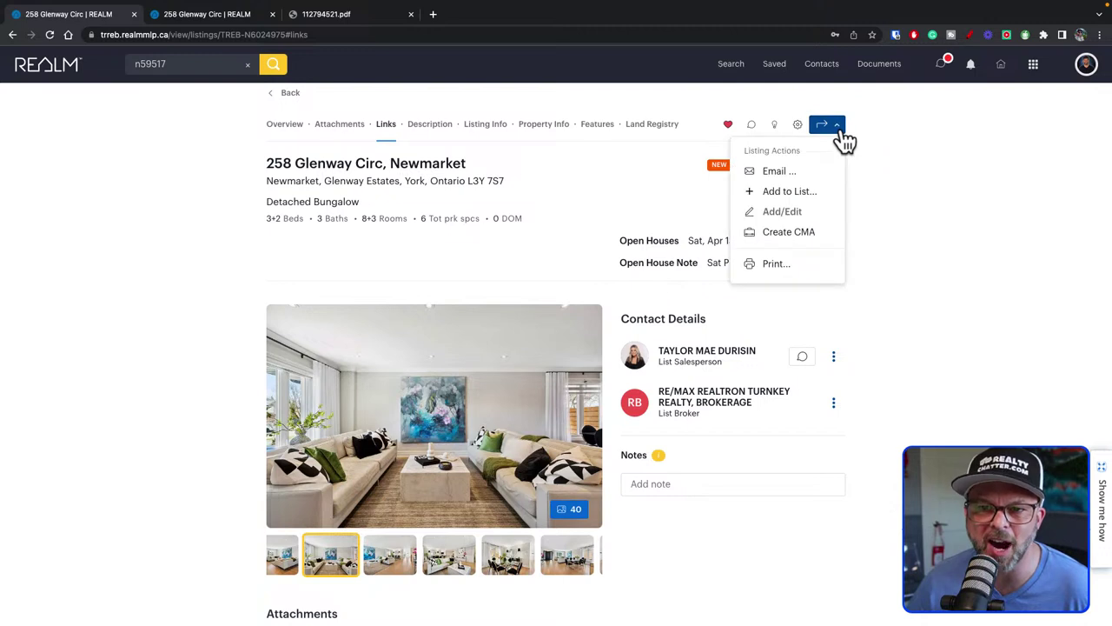
click(789, 171)
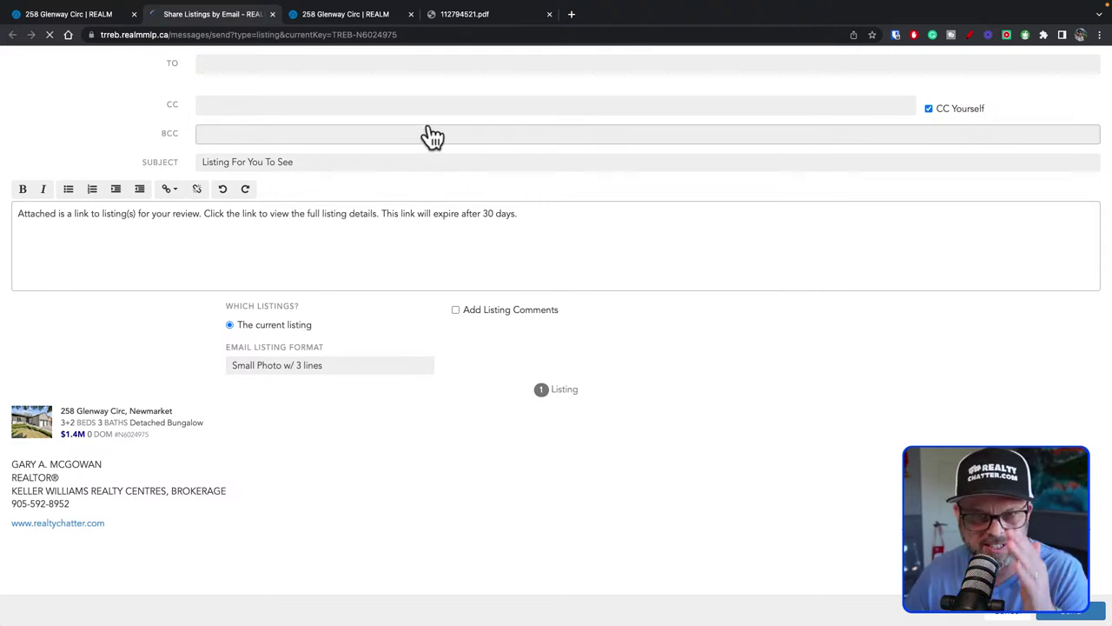
click(227, 62)
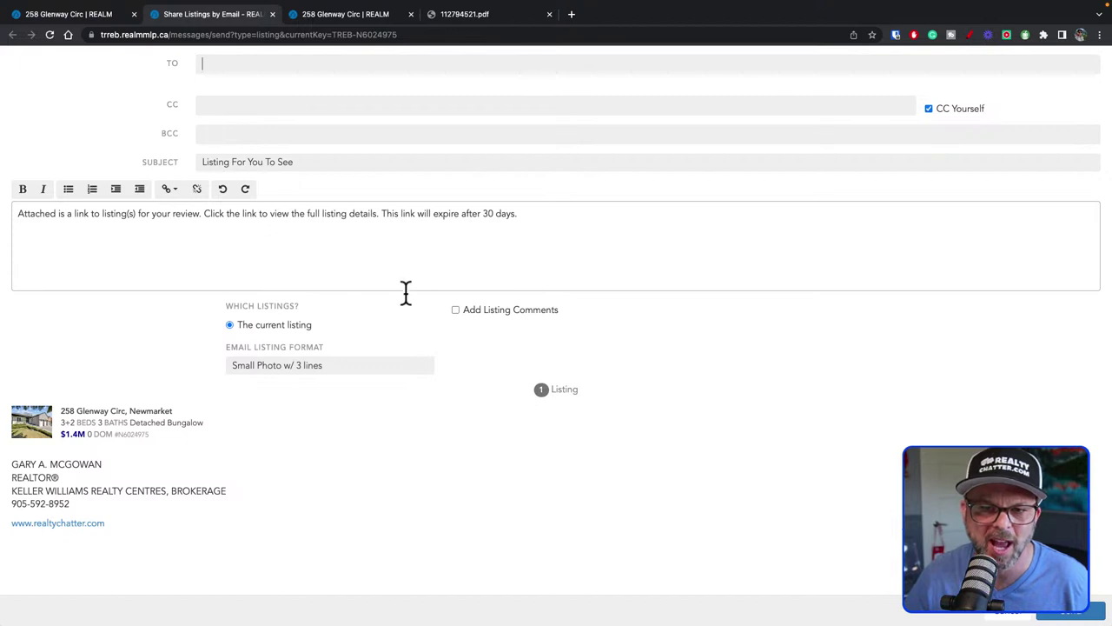
click(455, 310)
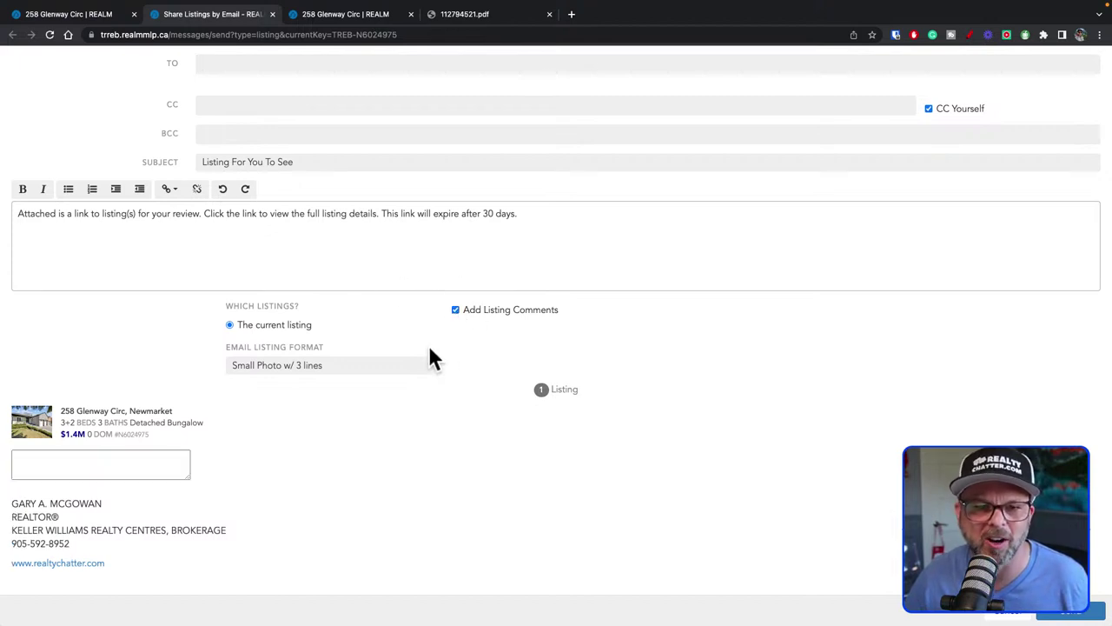
click(118, 467)
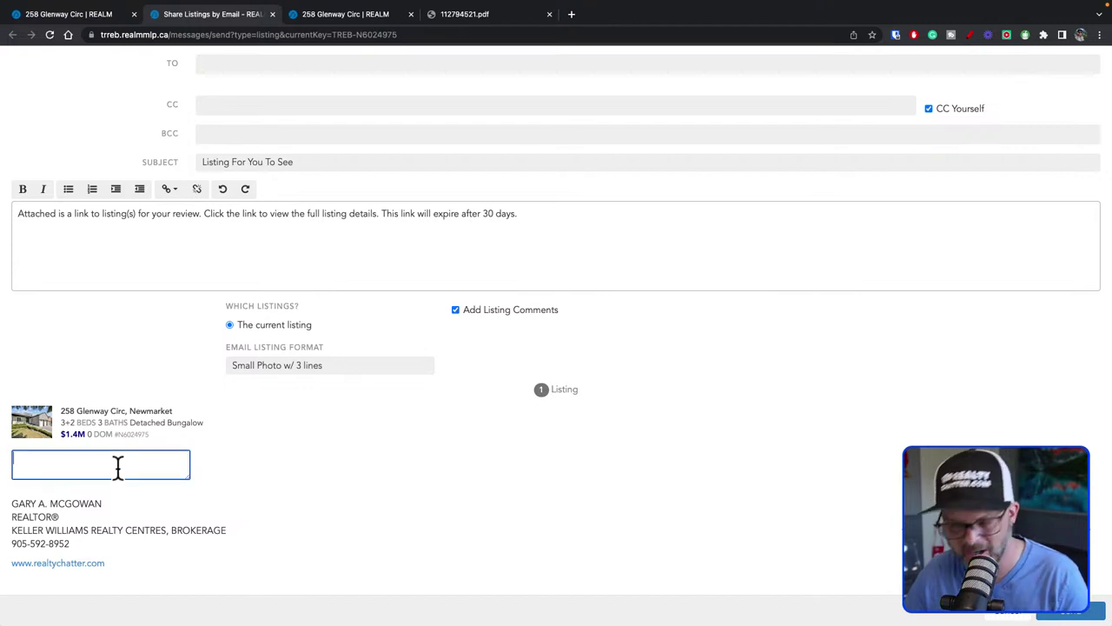
text(Great )
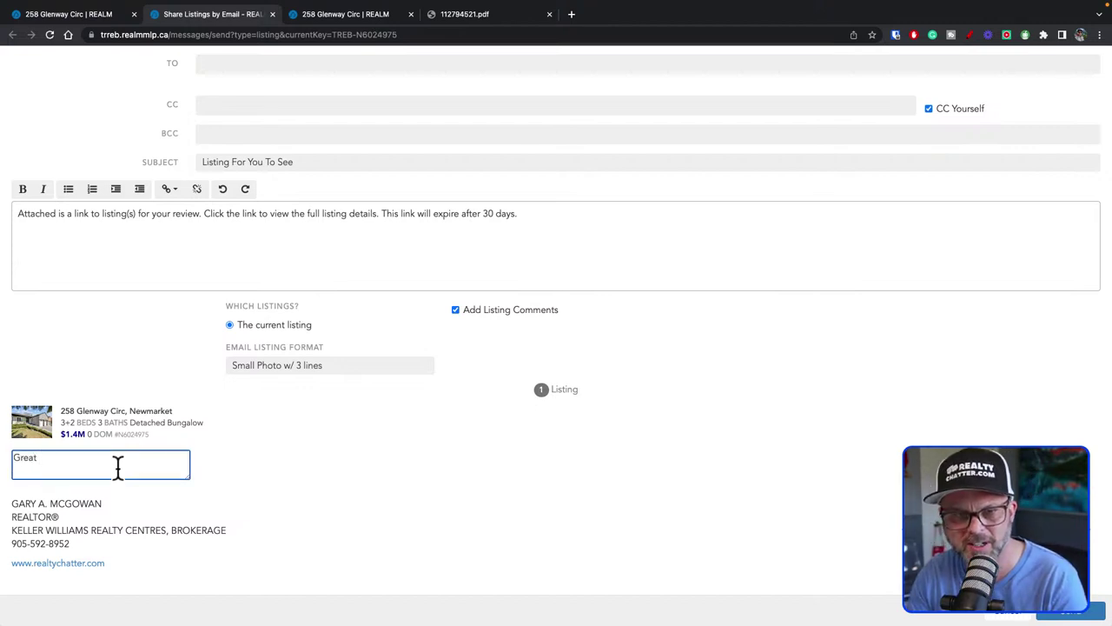
text(house, )
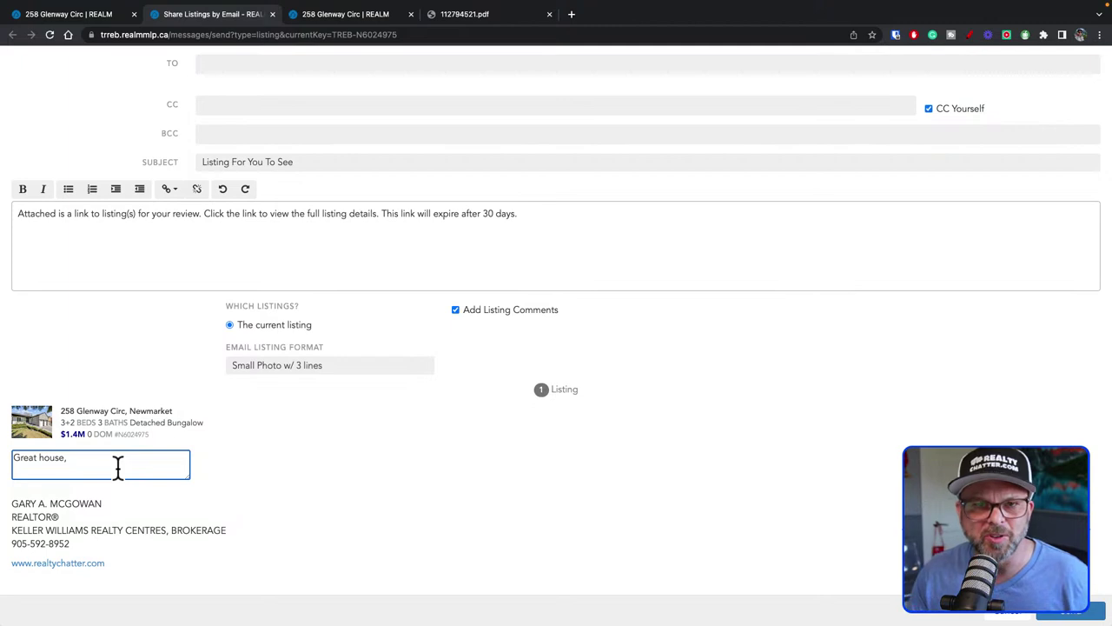
text(offer date)
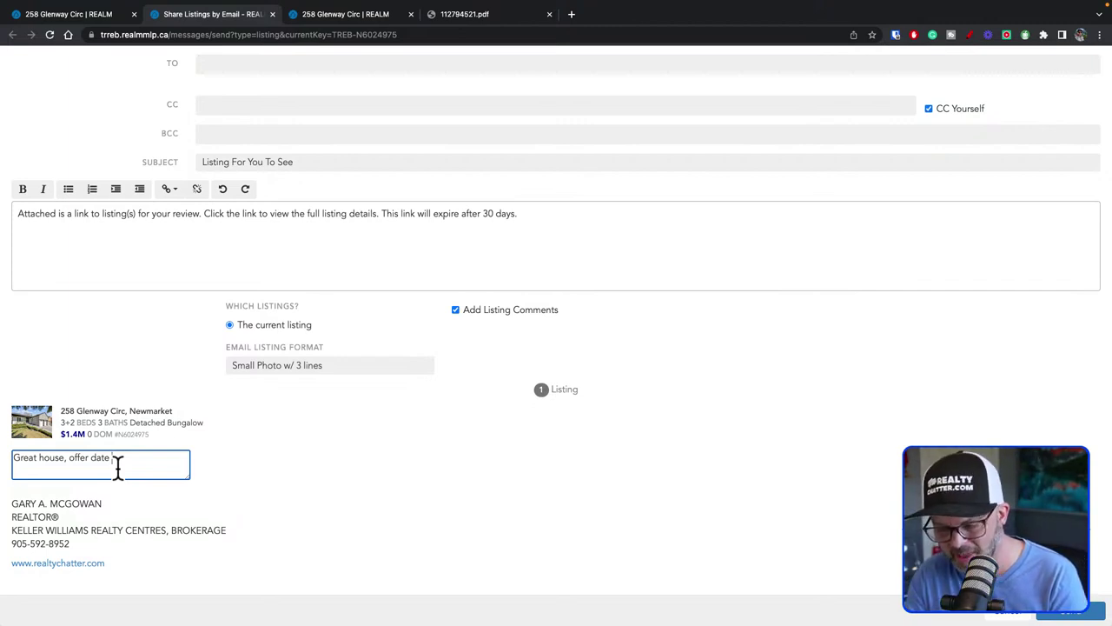
text(5)
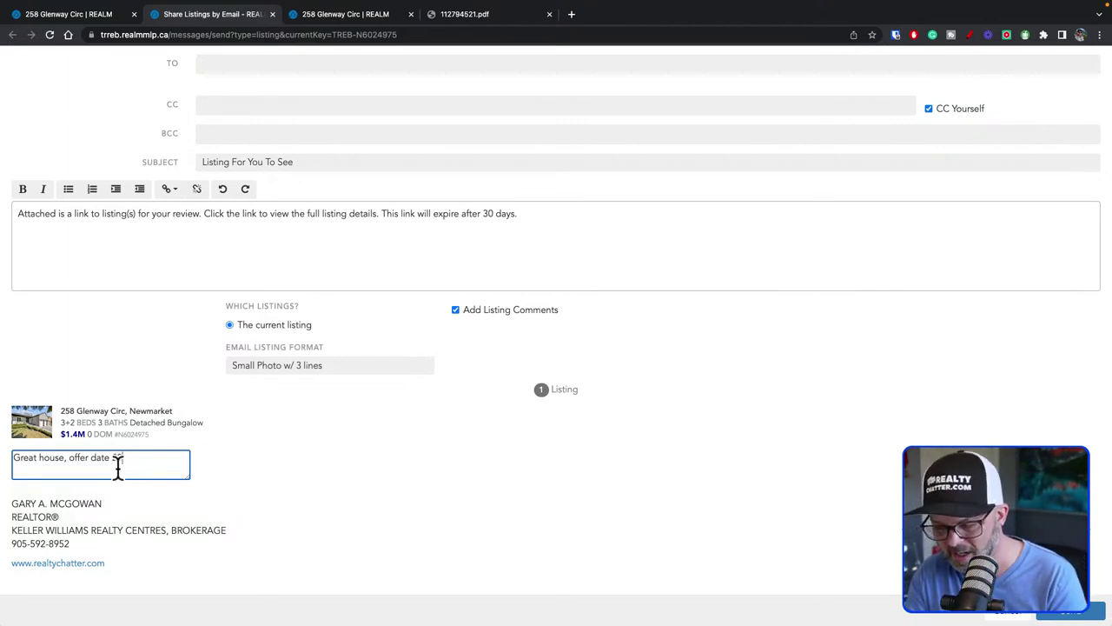
text(th)
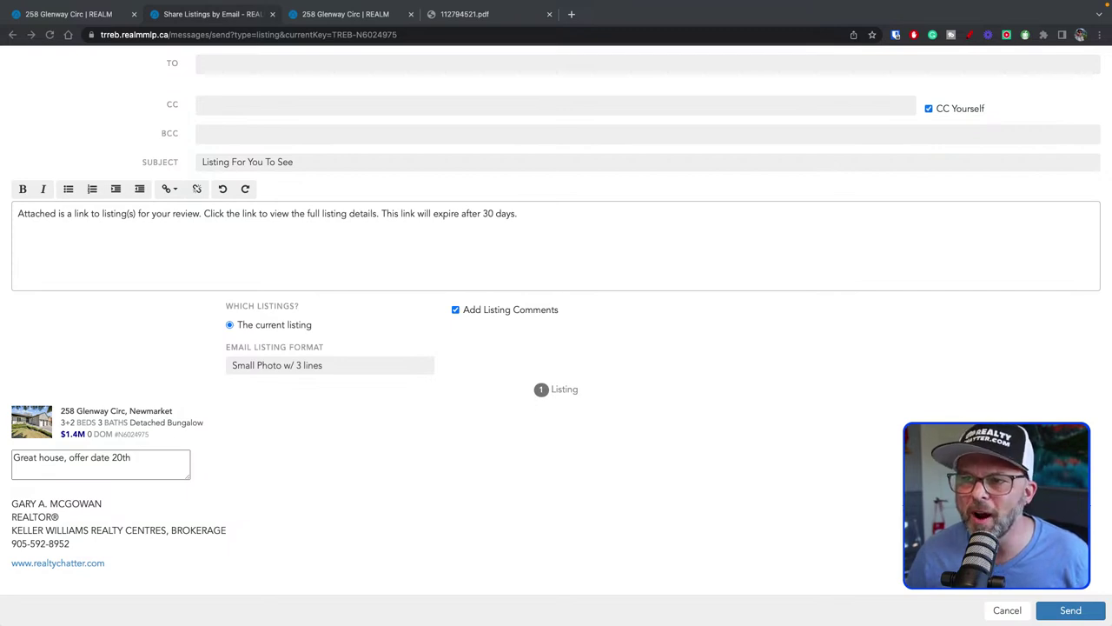
click(113, 15)
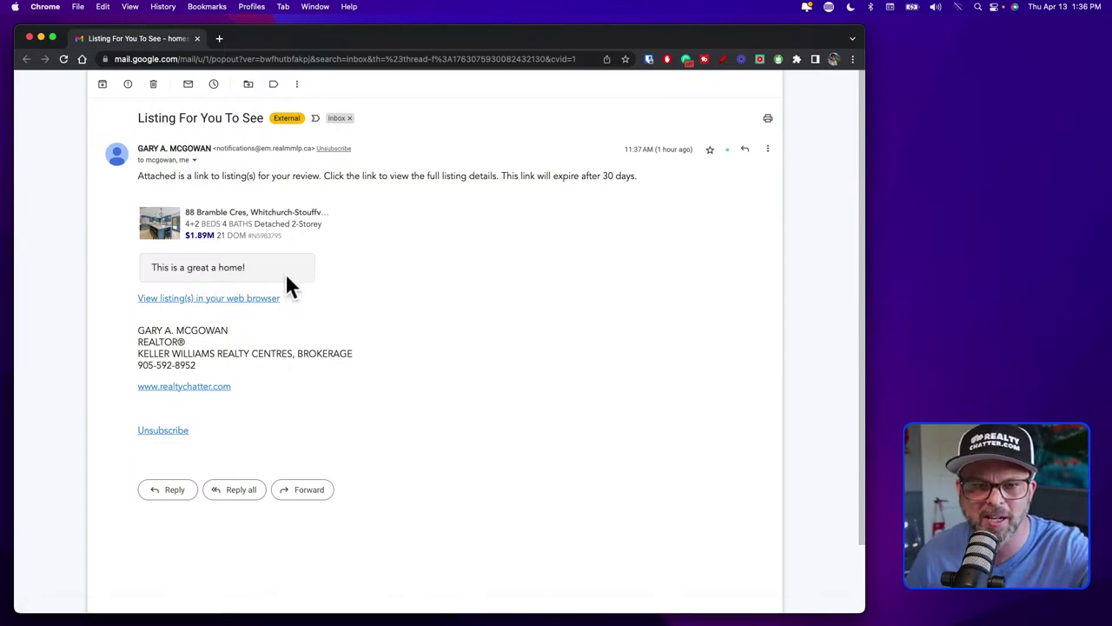
click(228, 235)
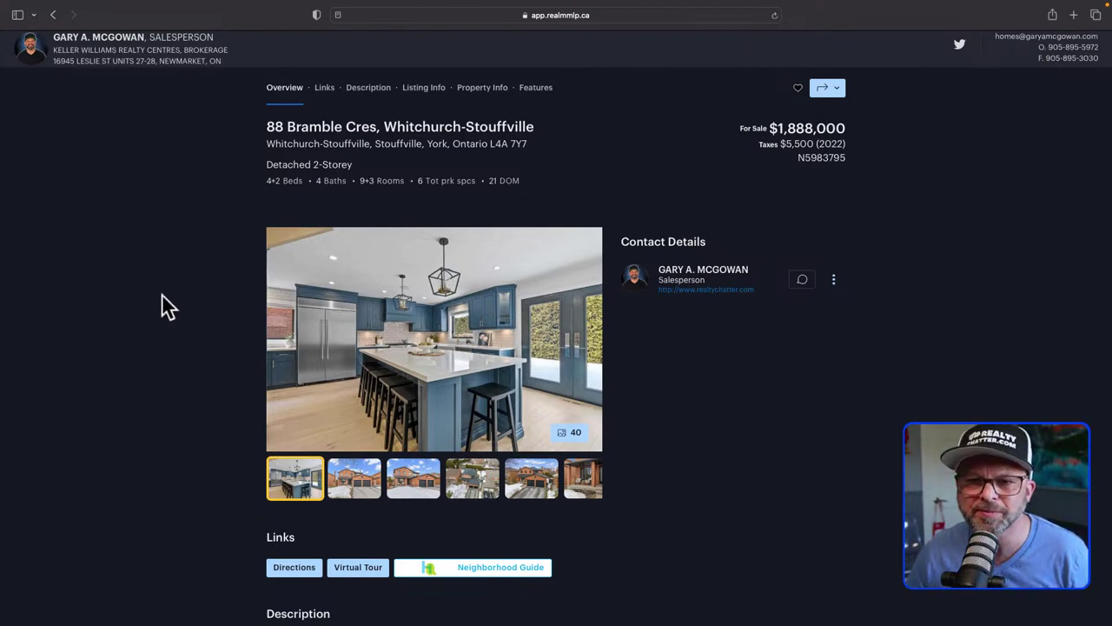
scroll(168, 305, down, 3)
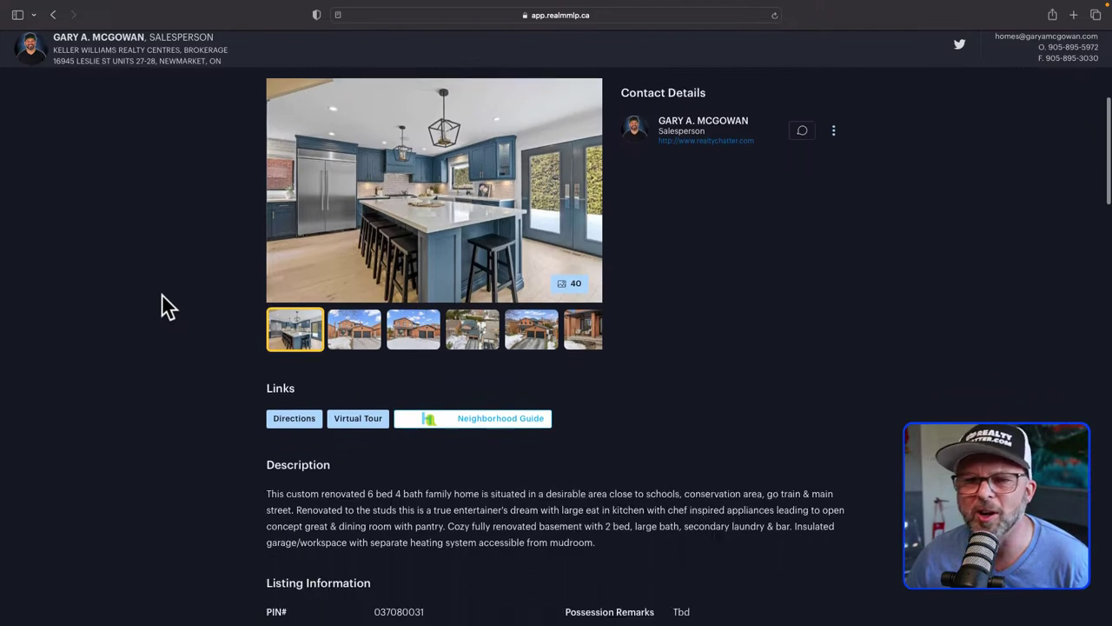
scroll(168, 306, down, 3)
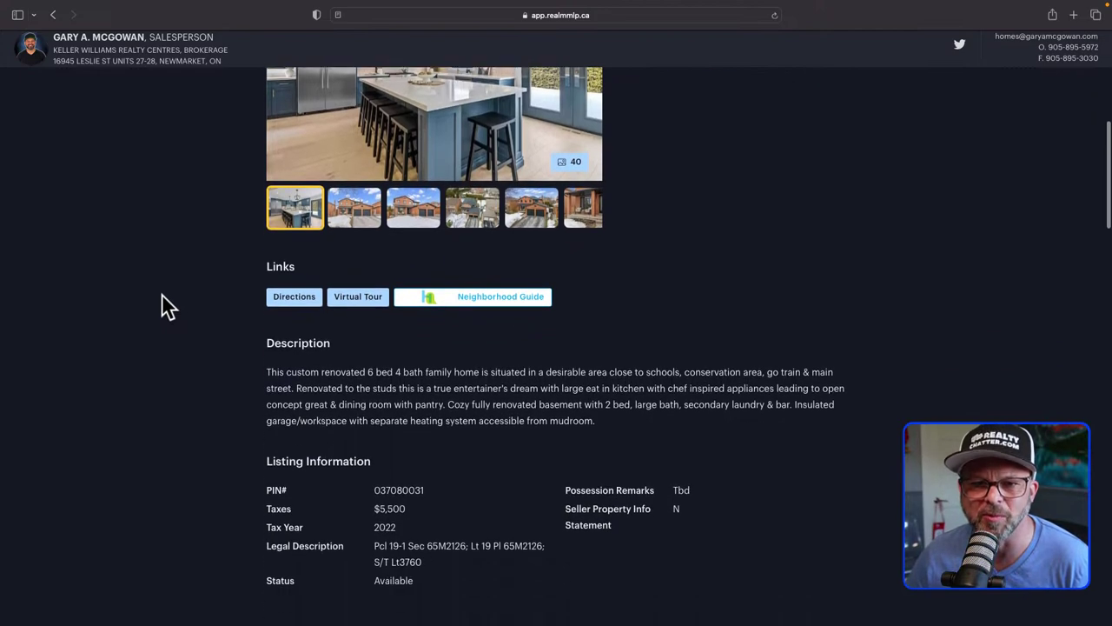
scroll(167, 306, down, 5)
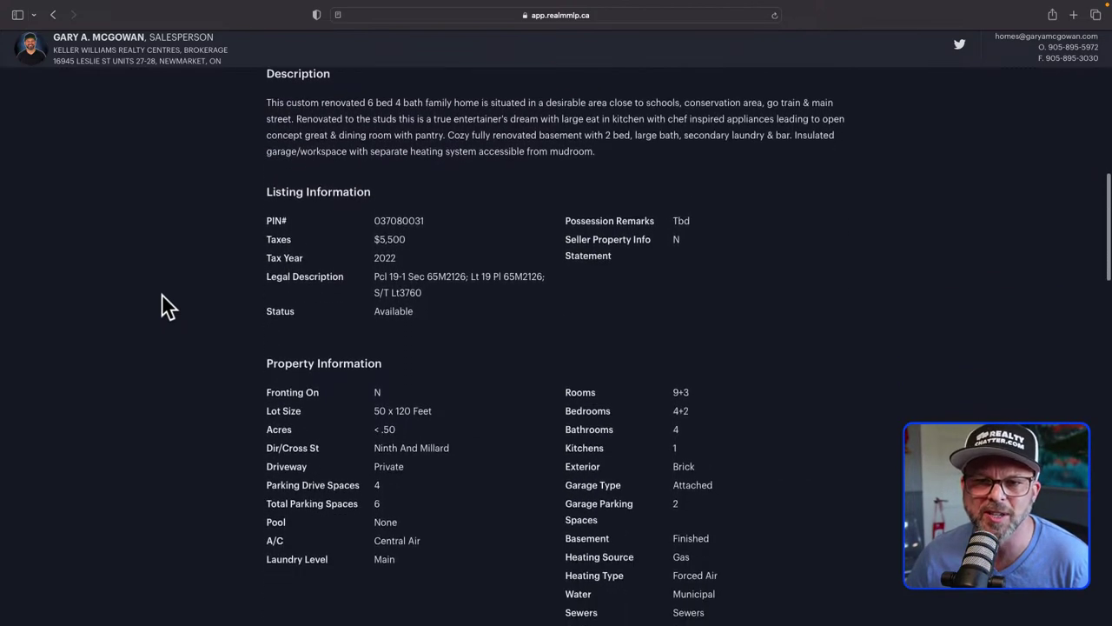
scroll(167, 306, down, 10)
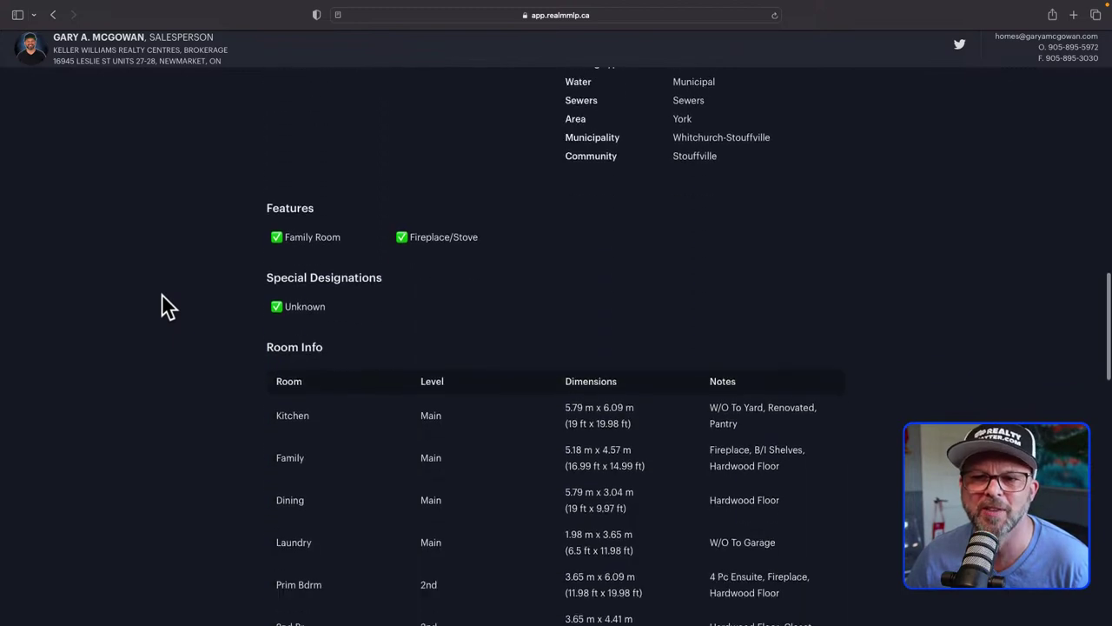
scroll(163, 297, down, 6)
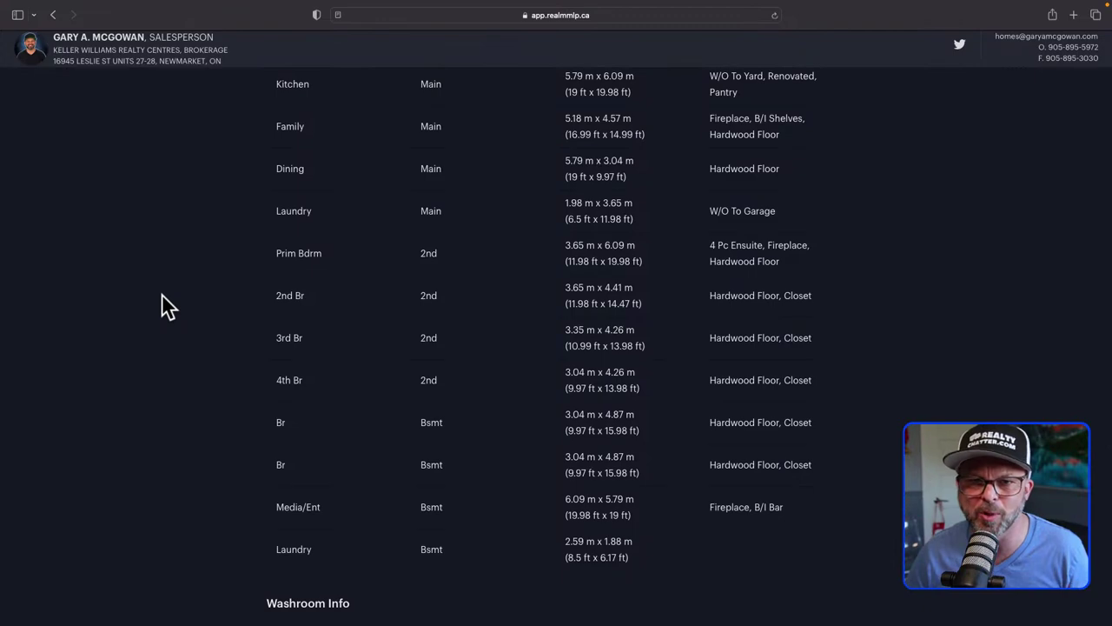
scroll(168, 306, up, 18)
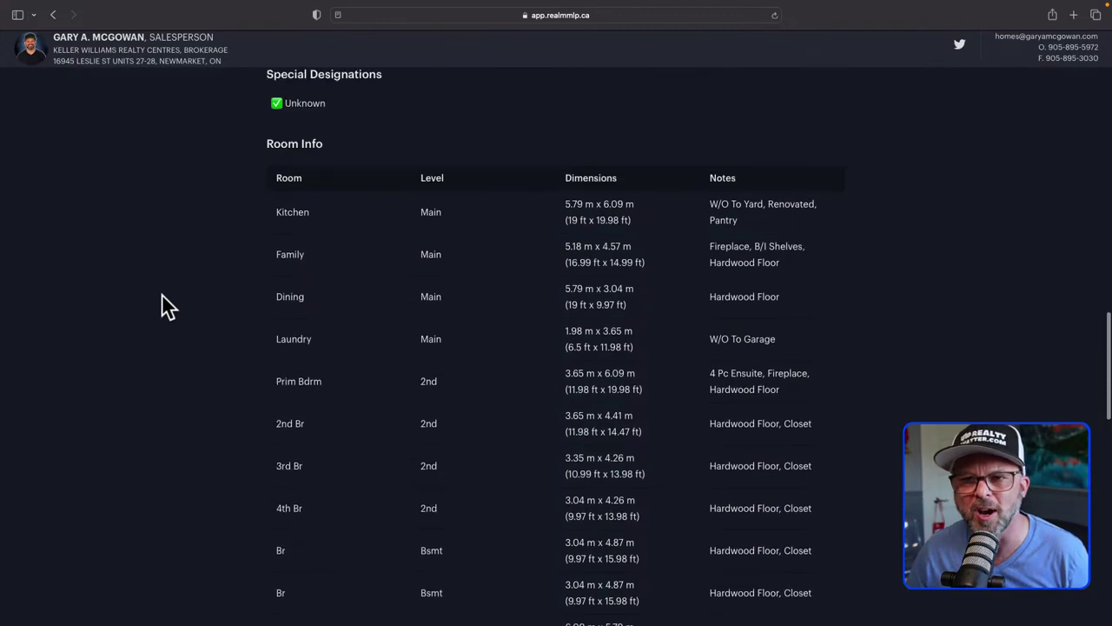
scroll(167, 306, up, 5)
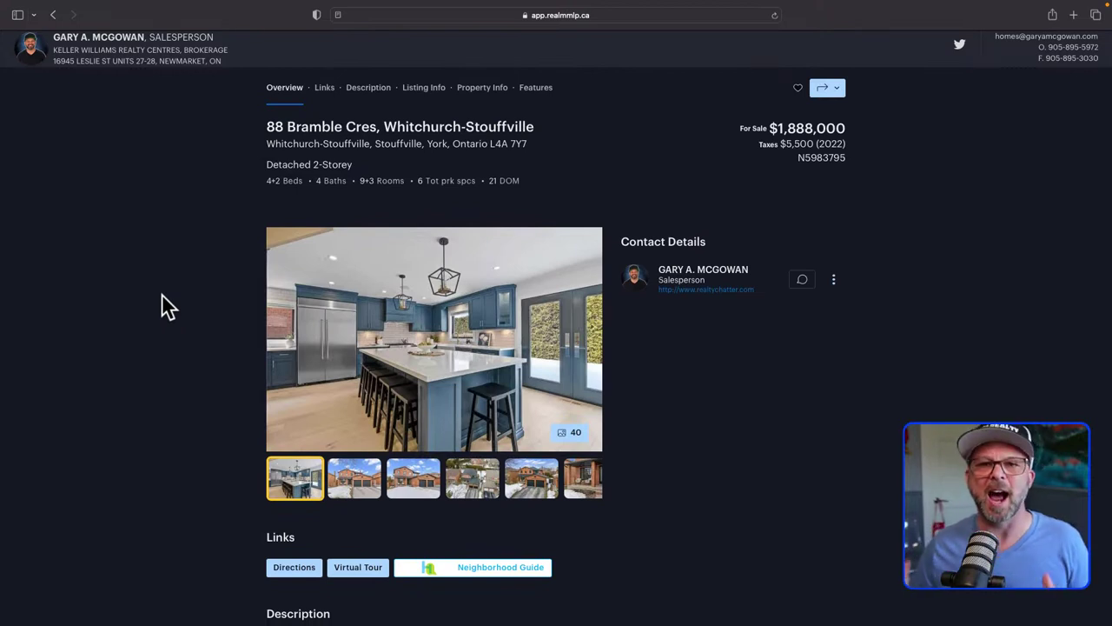
key(ctrl+Right)
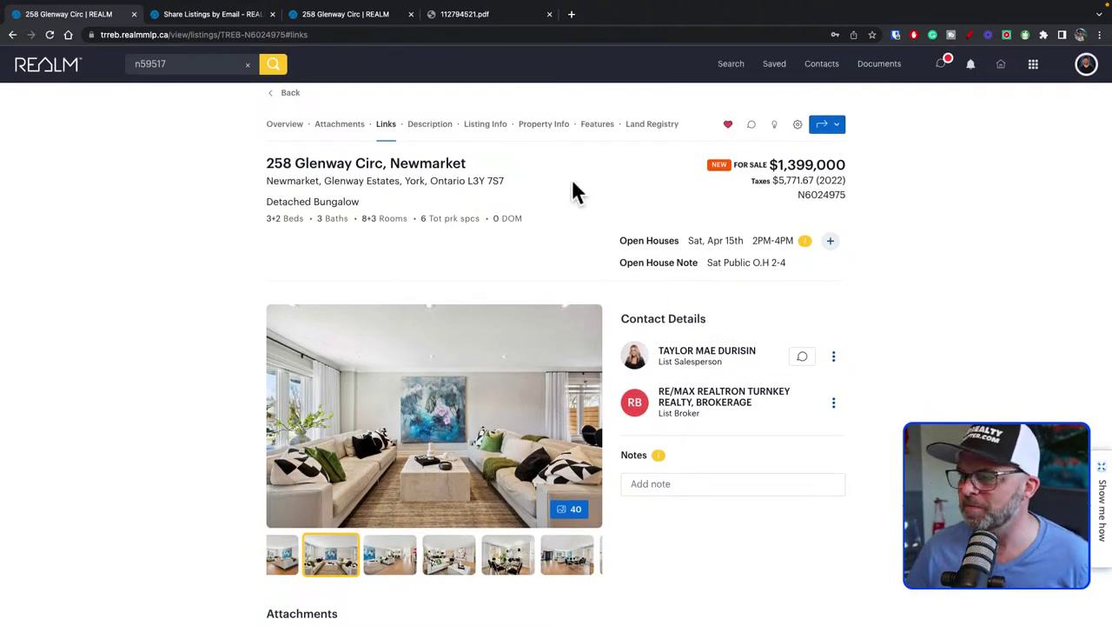
Run a default quick search from the dashboard, pan the map over southern Ontario, then return to the dashboard.
click(28, 78)
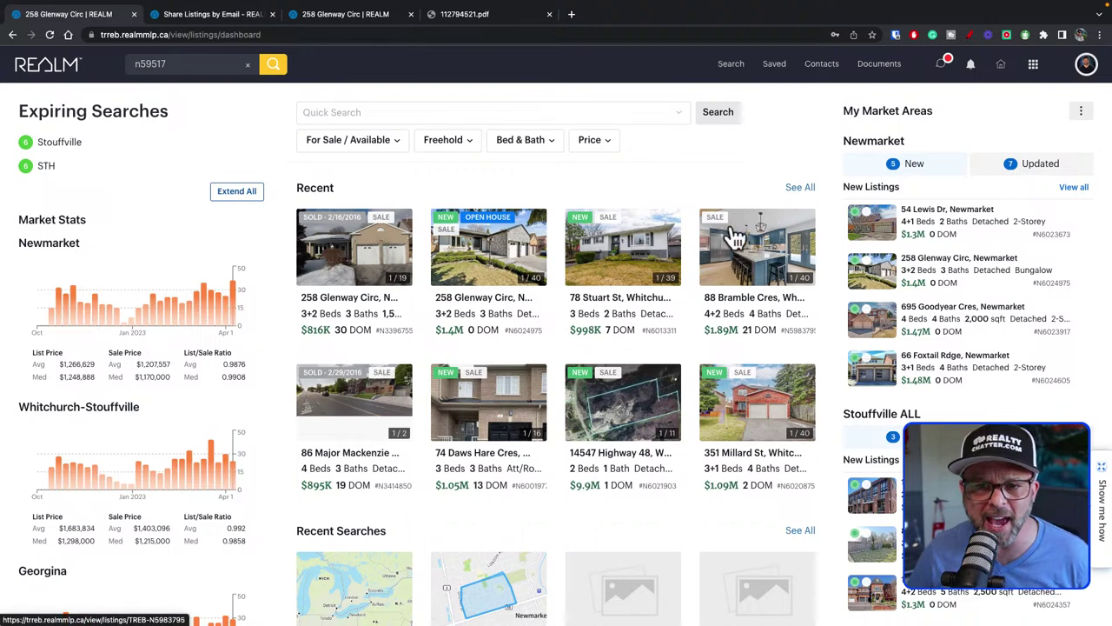
click(717, 119)
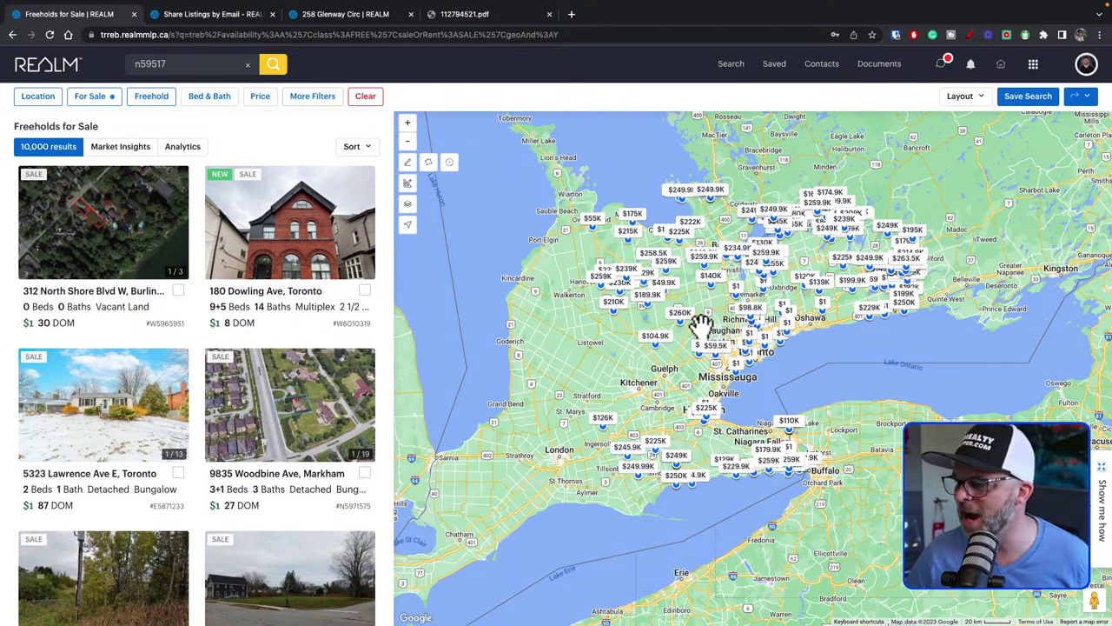
drag(704, 328, 899, 509)
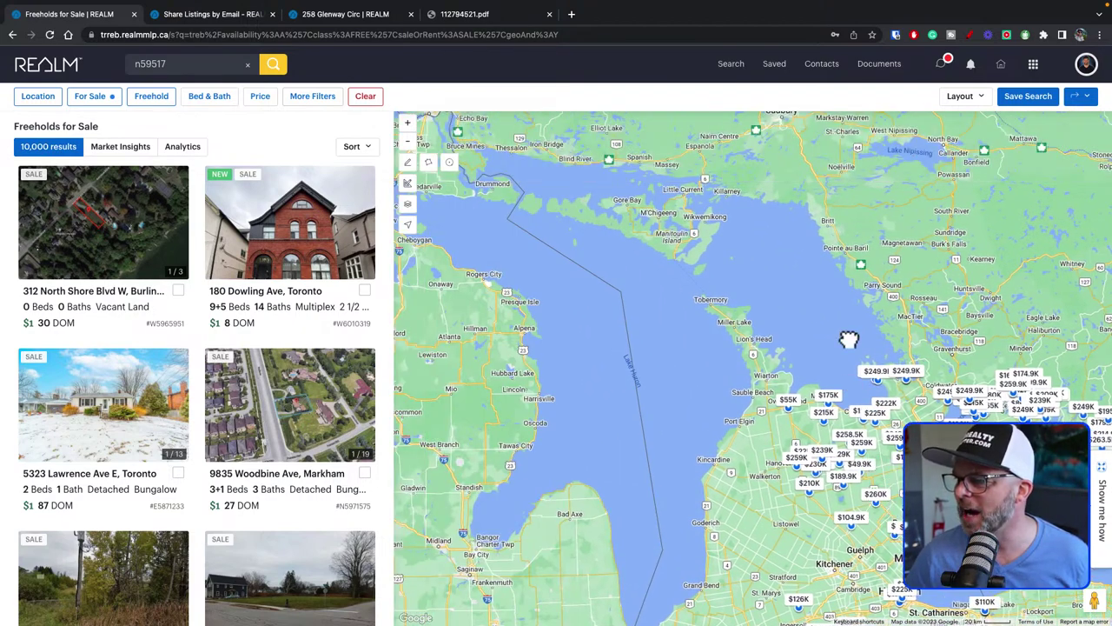
click(722, 305)
drag(844, 356, 719, 280)
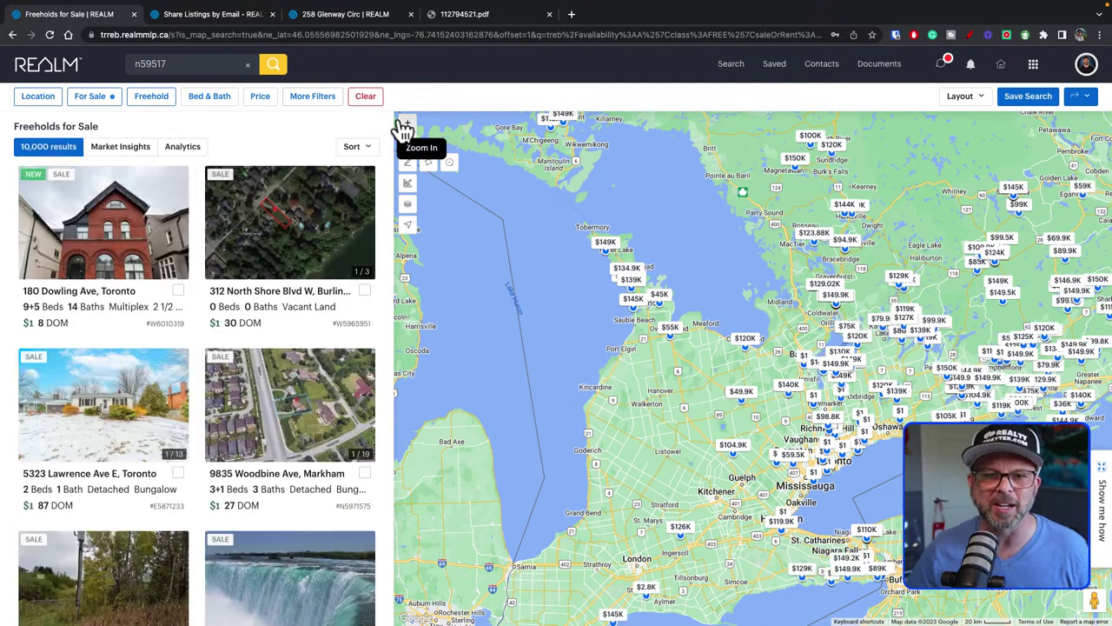
click(44, 78)
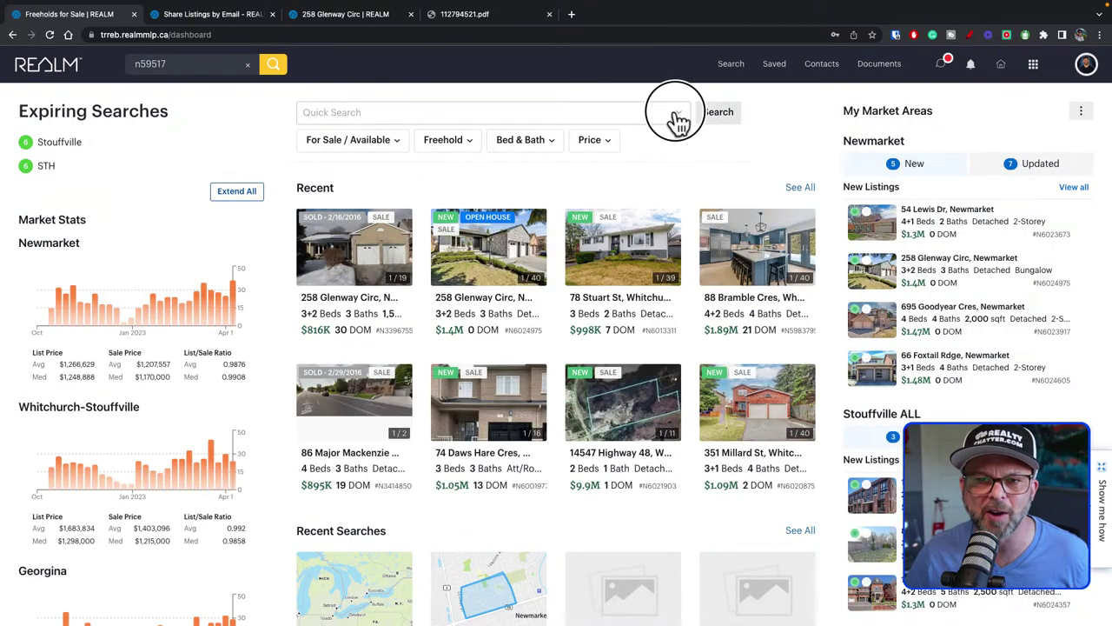
Set the quick search location to Bristol-London from the 'newmarket' suggestions.
click(337, 113)
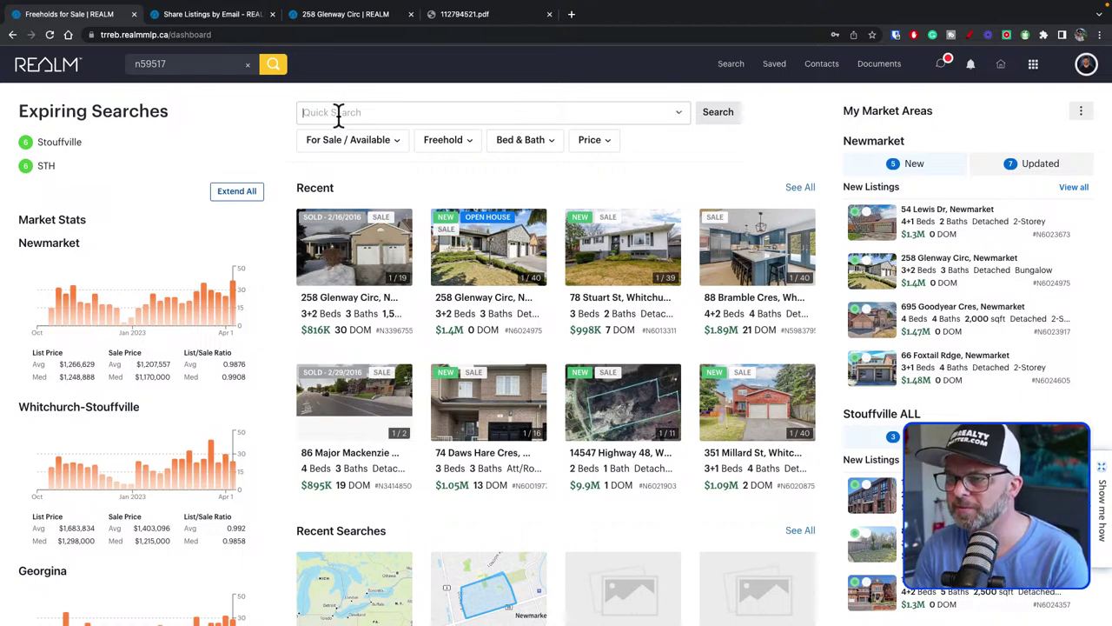
text(new)
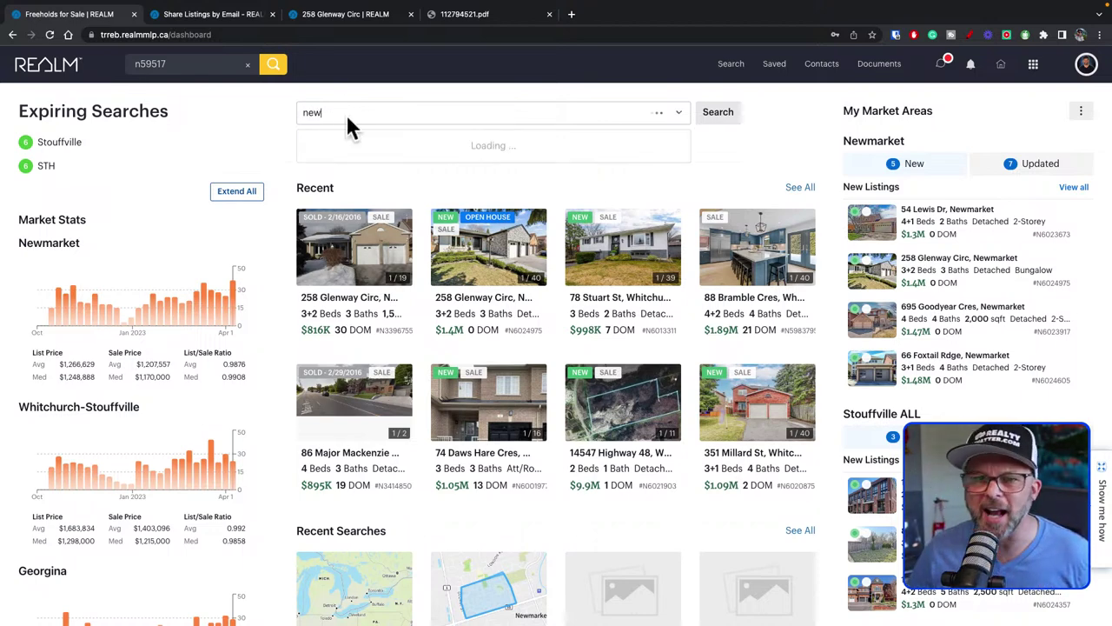
text(market)
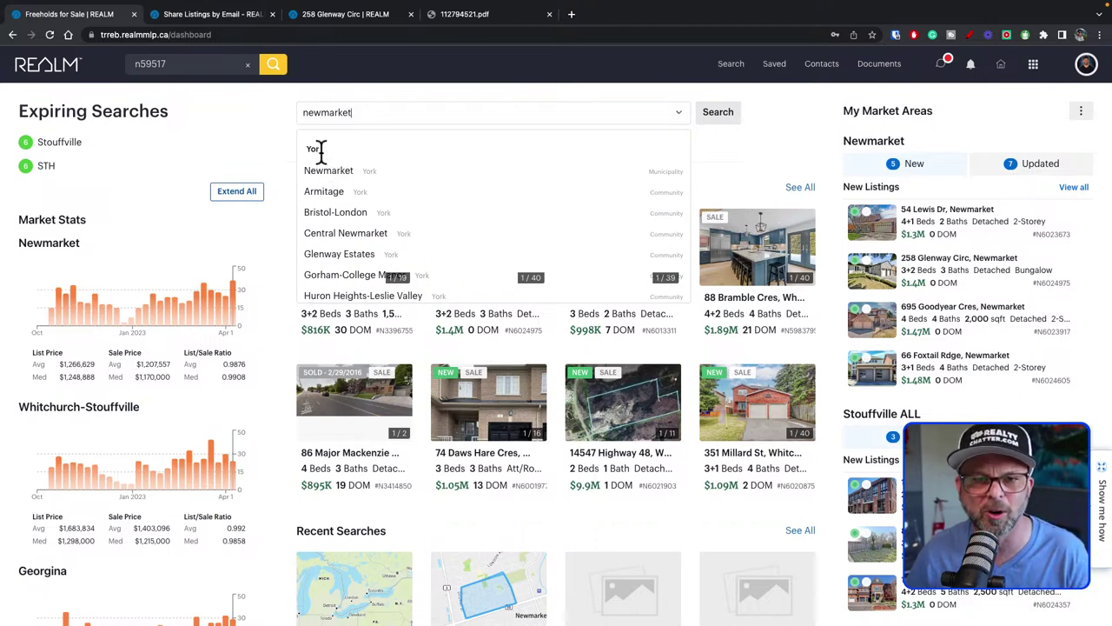
click(358, 215)
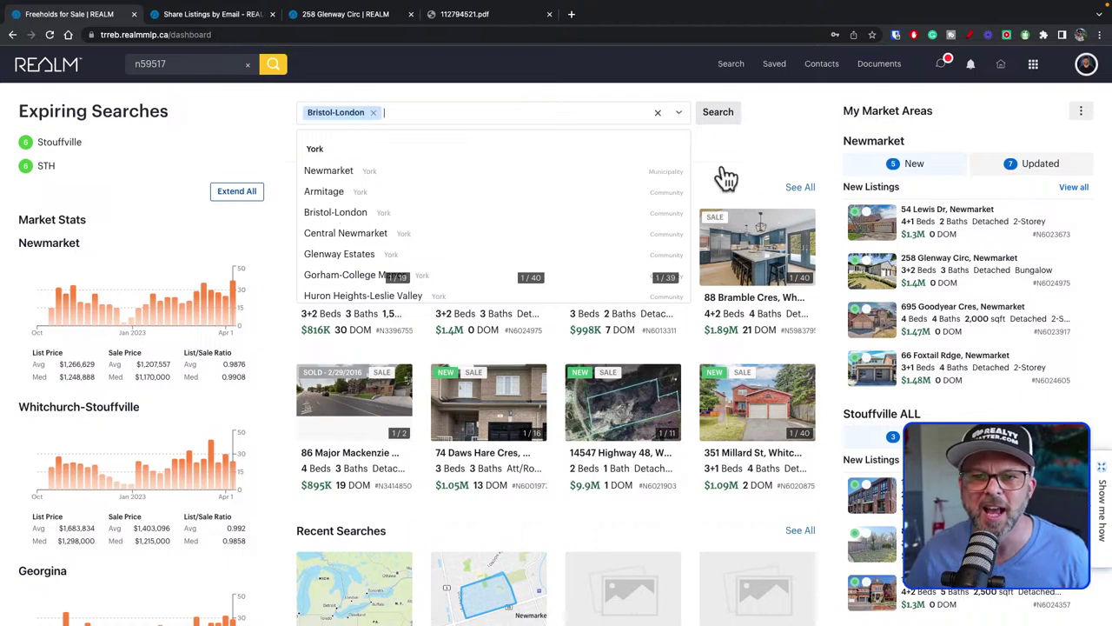
click(774, 117)
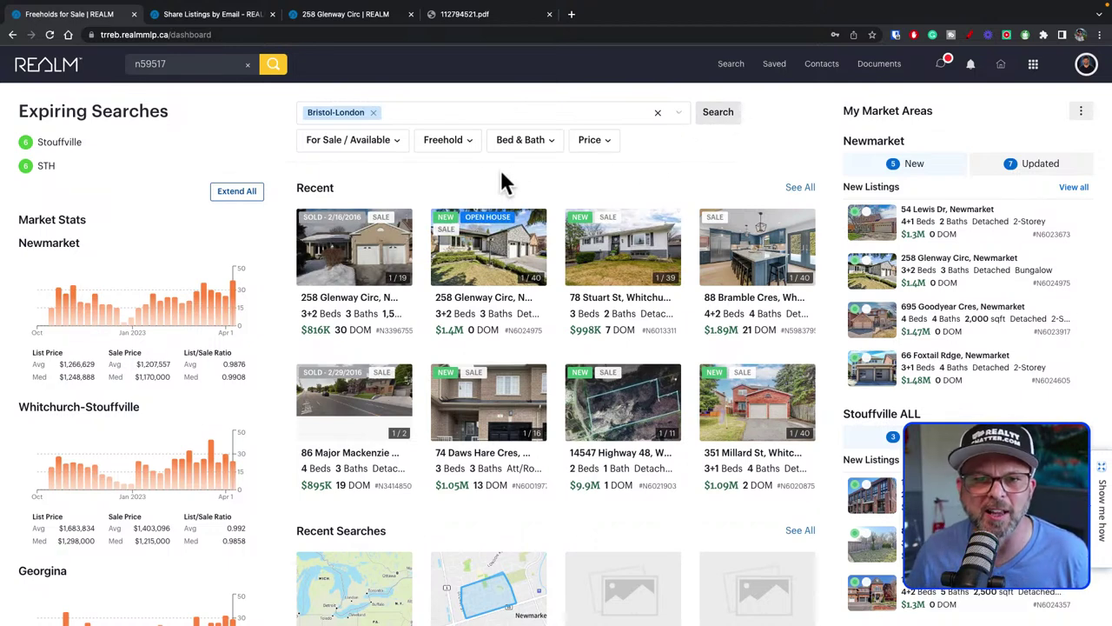
Filter to Detached freeholds, For Sale and Available, and run the search.
click(448, 146)
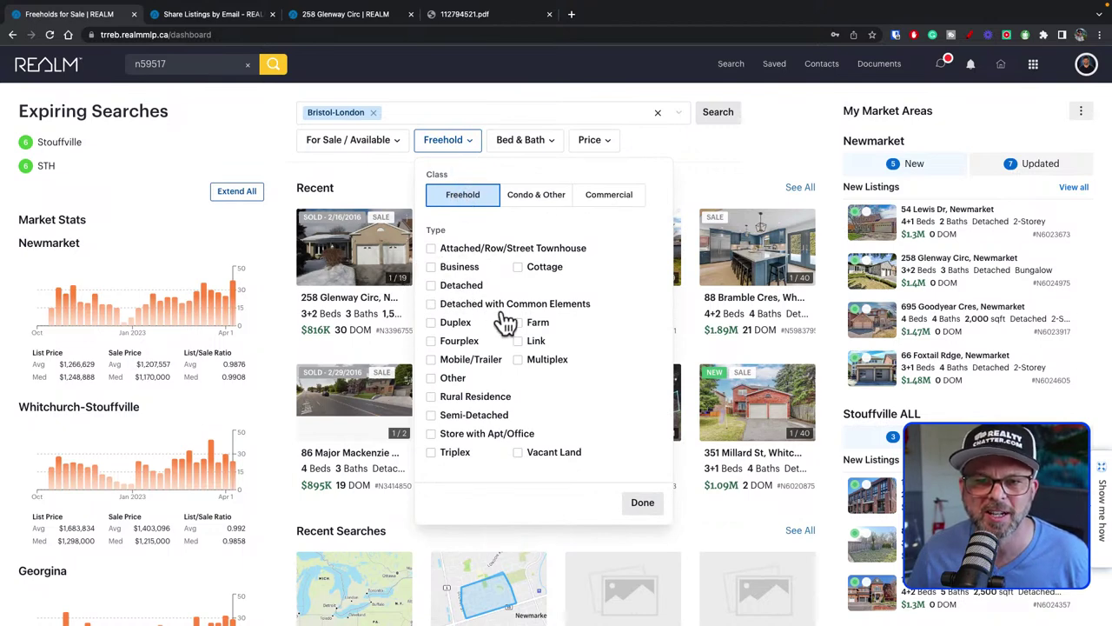
click(656, 512)
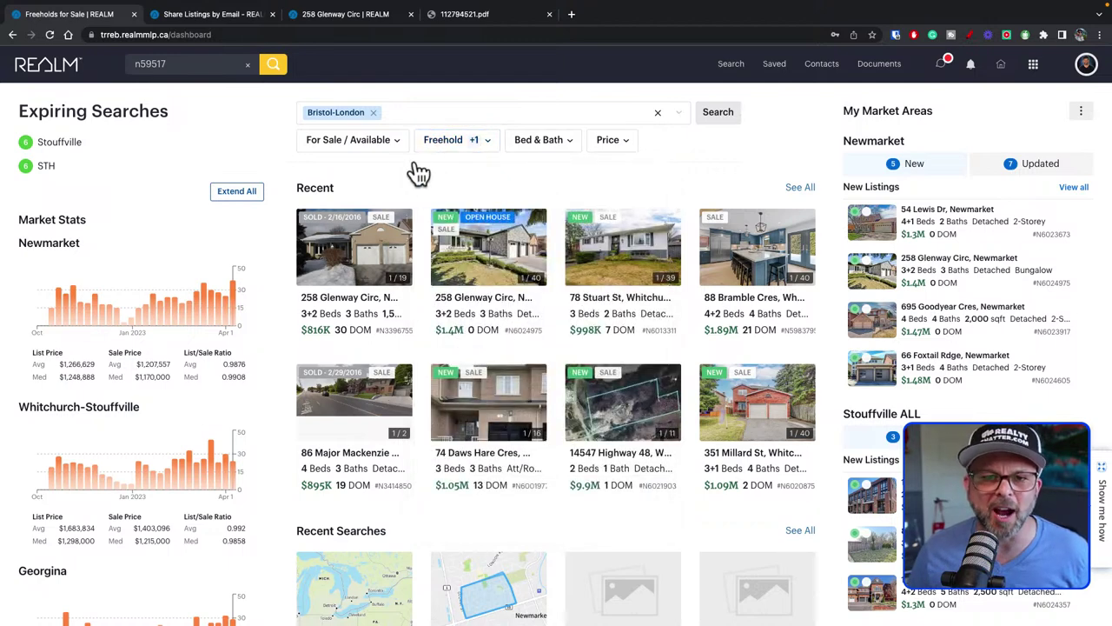
click(391, 148)
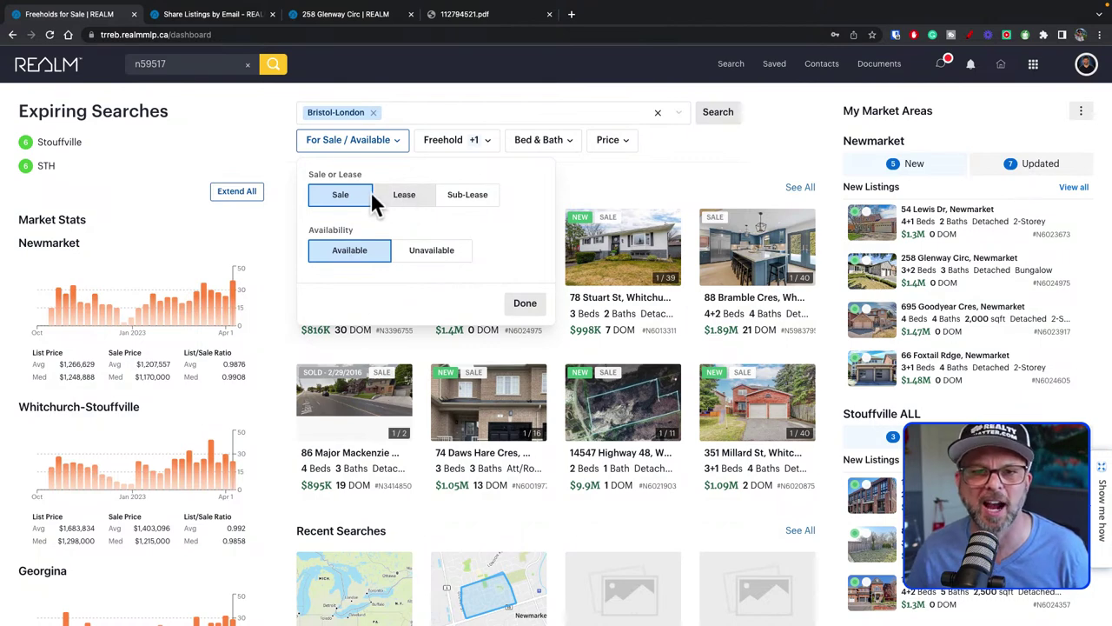
click(521, 304)
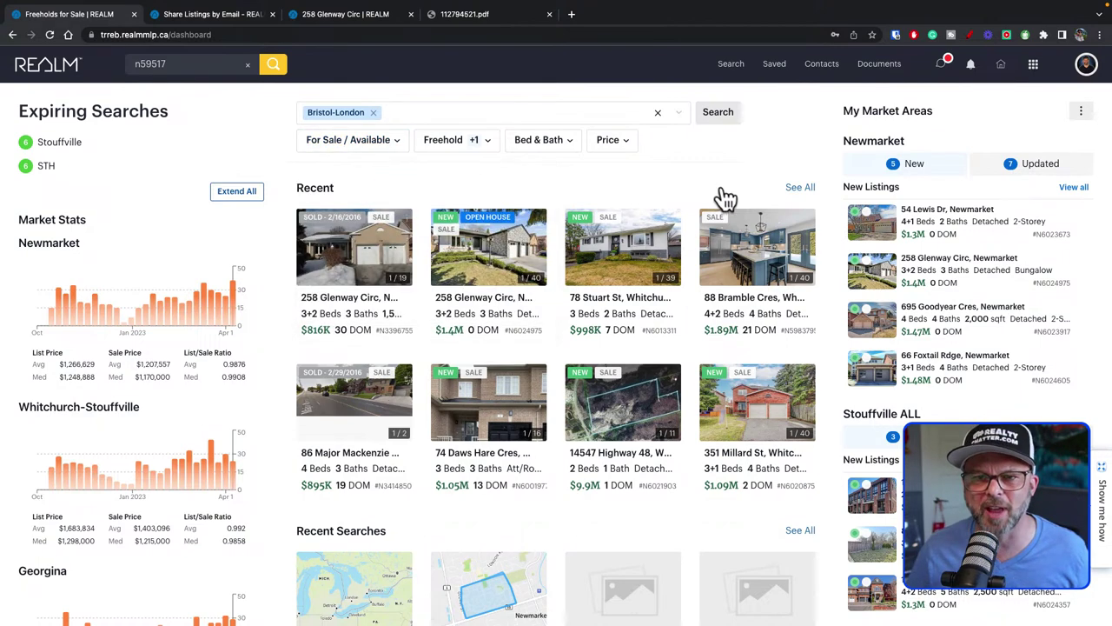
click(717, 122)
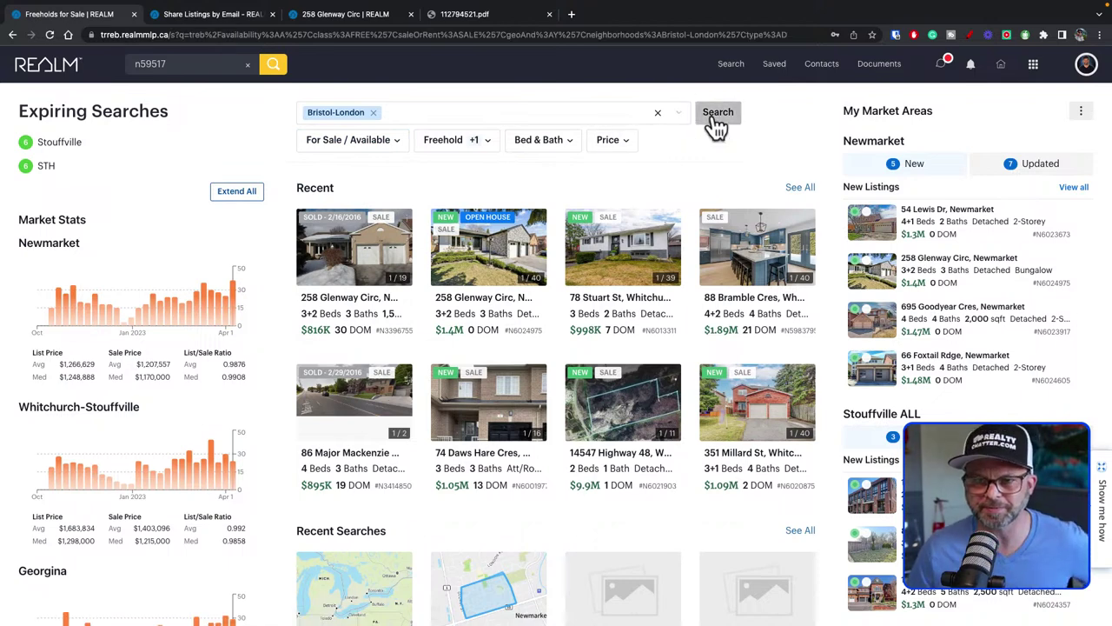
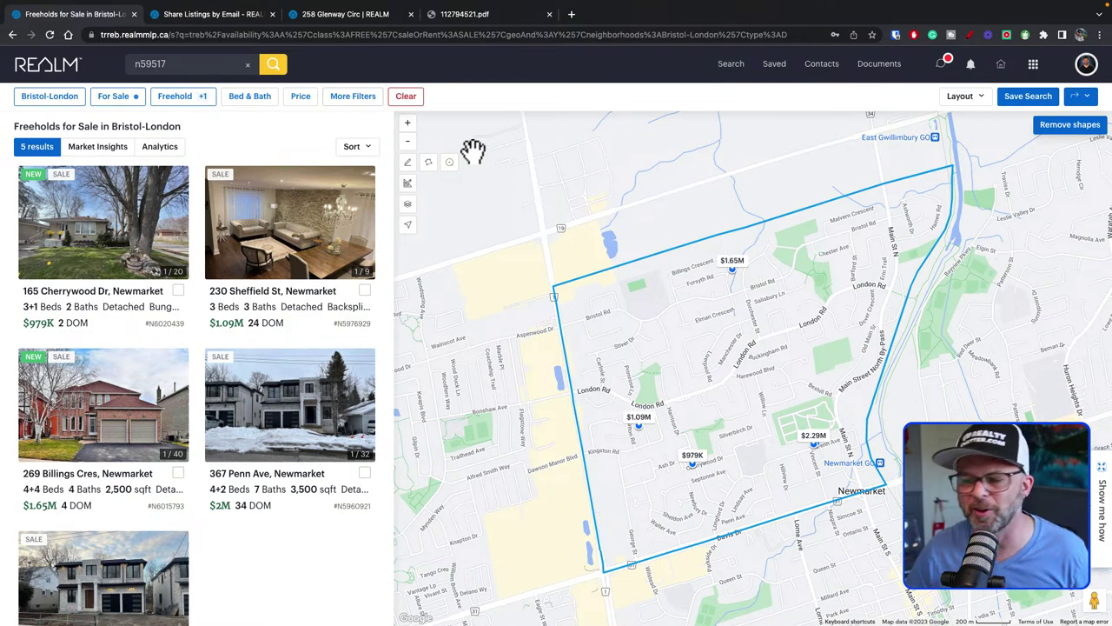
Clear the filters and drawn boundary, then zoom out and pan to show 75 Newmarket listings.
click(404, 99)
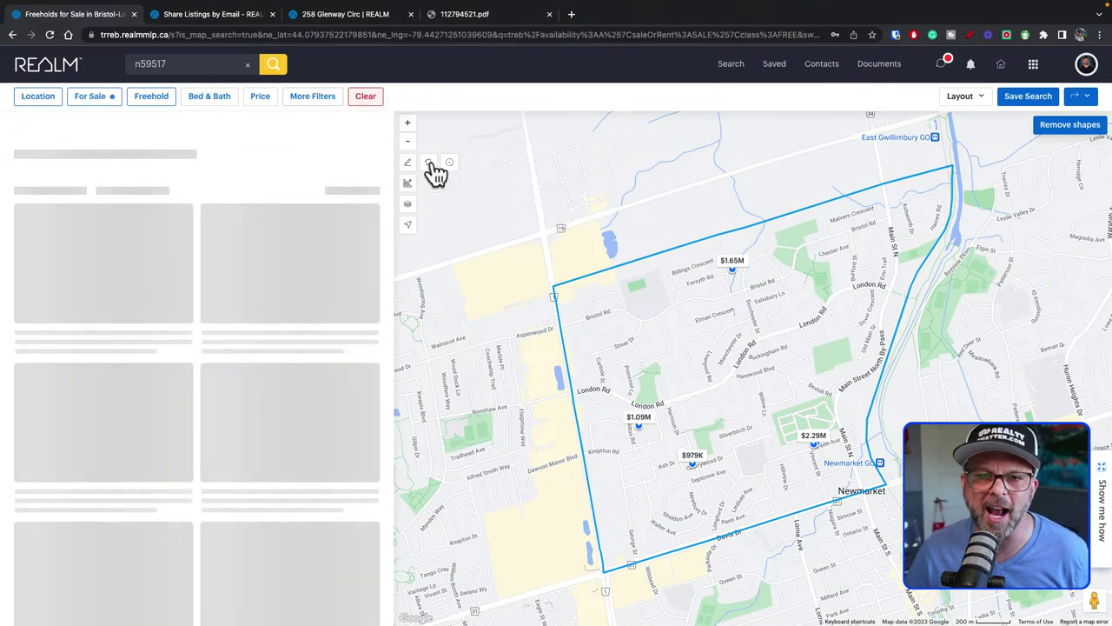
click(429, 164)
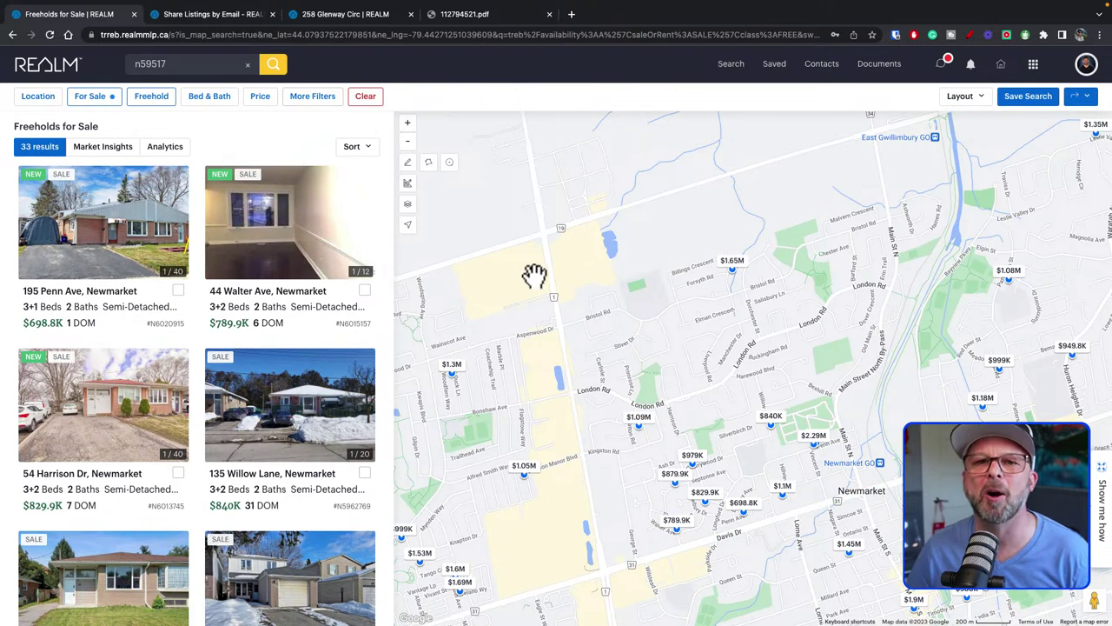
click(409, 144)
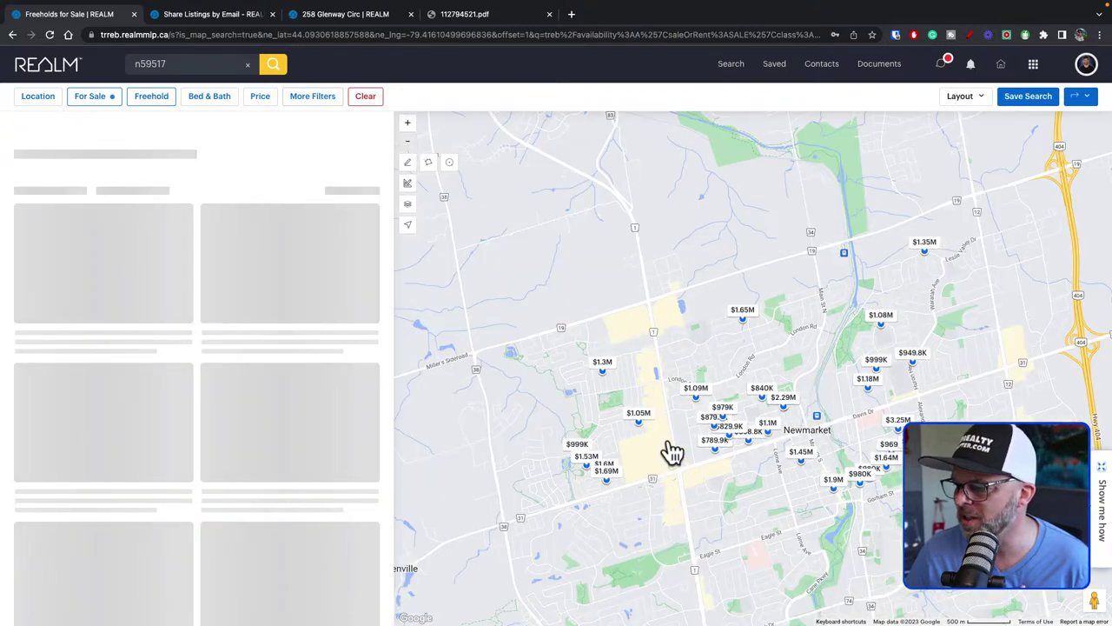
drag(666, 377, 660, 308)
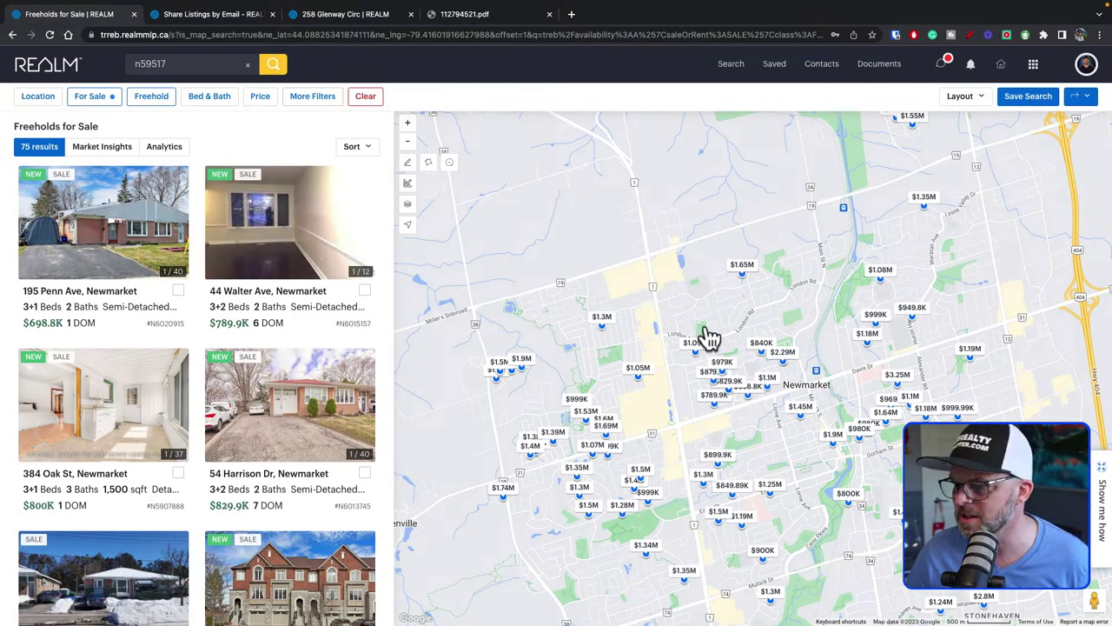
Limit the freehold property type to Detached homes.
click(95, 105)
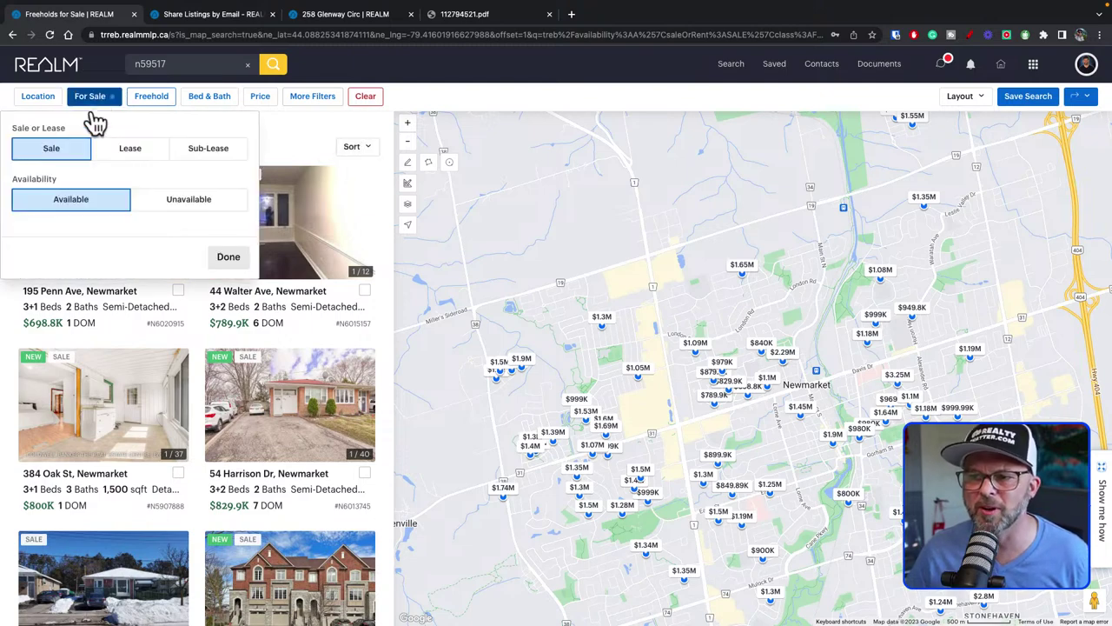
click(146, 97)
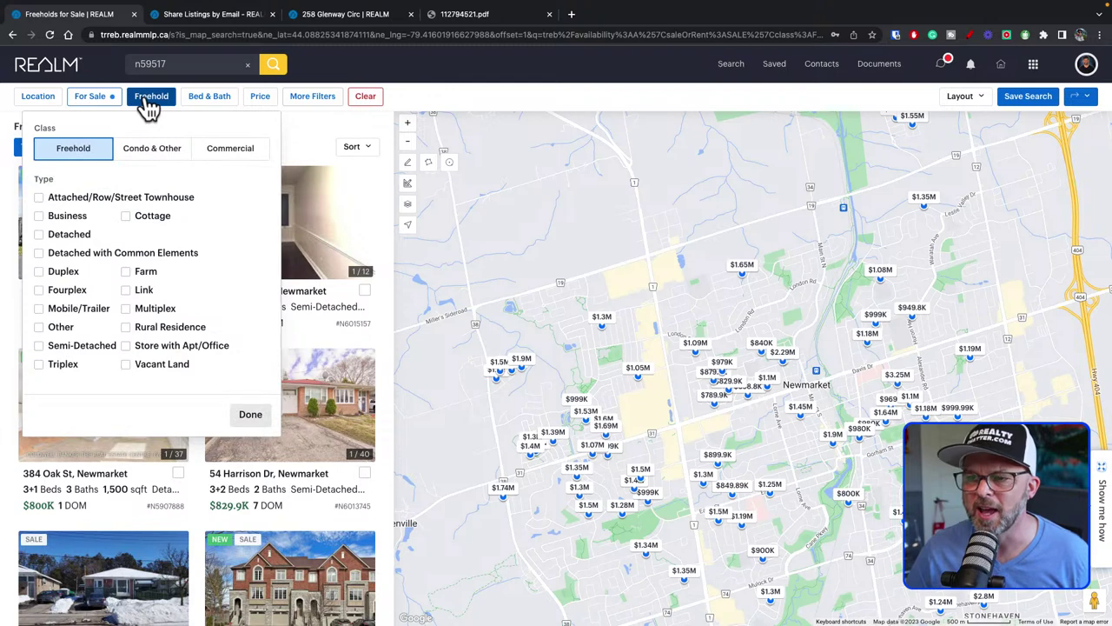
click(39, 234)
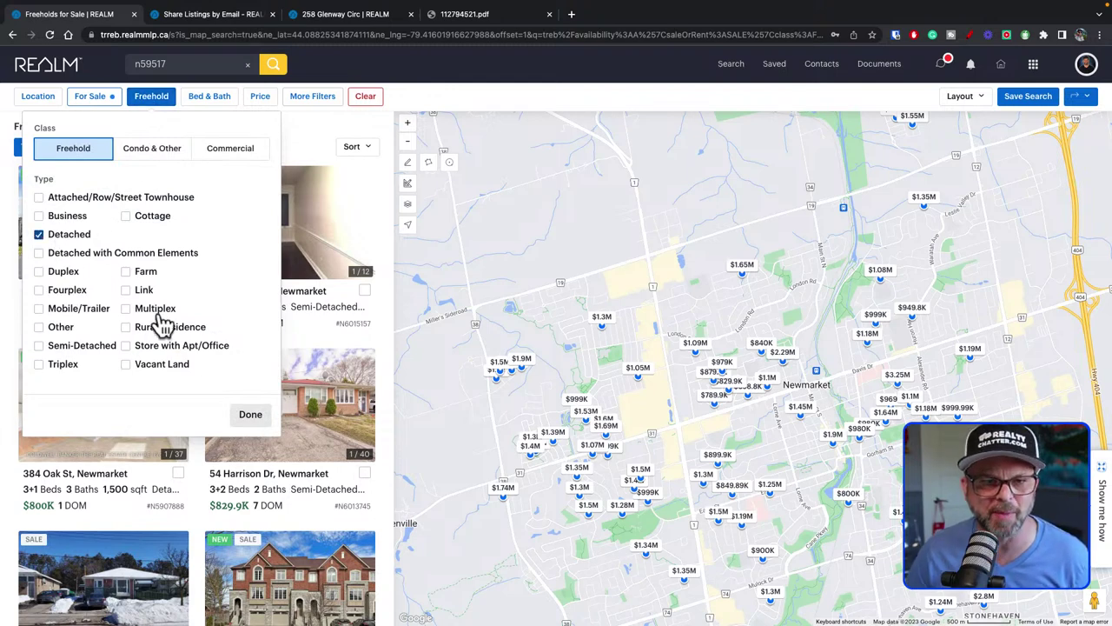
click(250, 416)
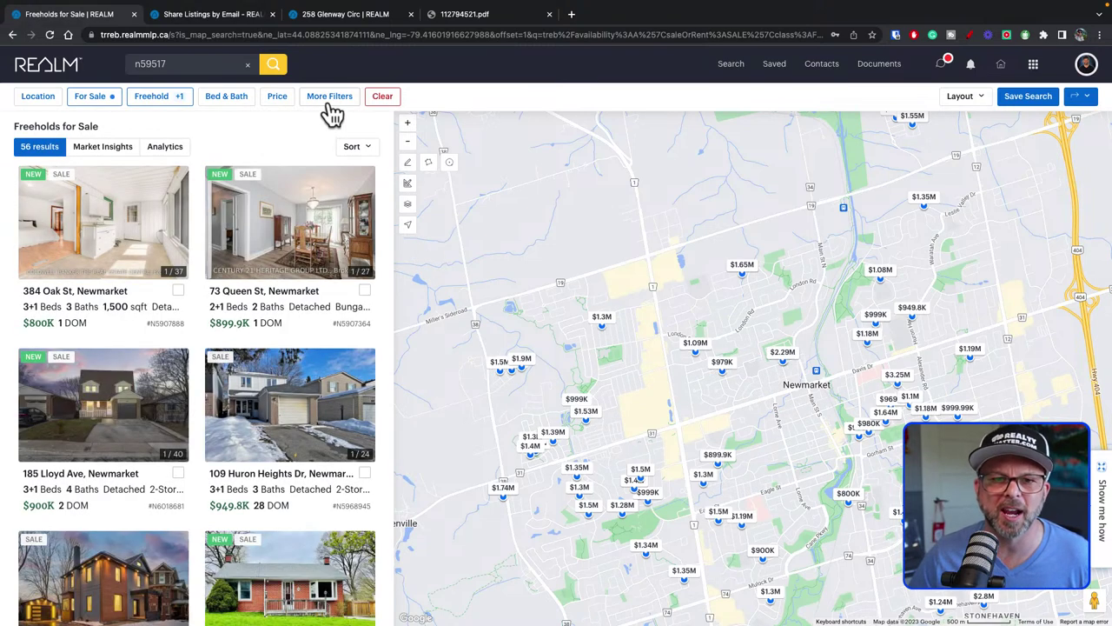
In More Filters, require Central Air conditioning.
click(331, 110)
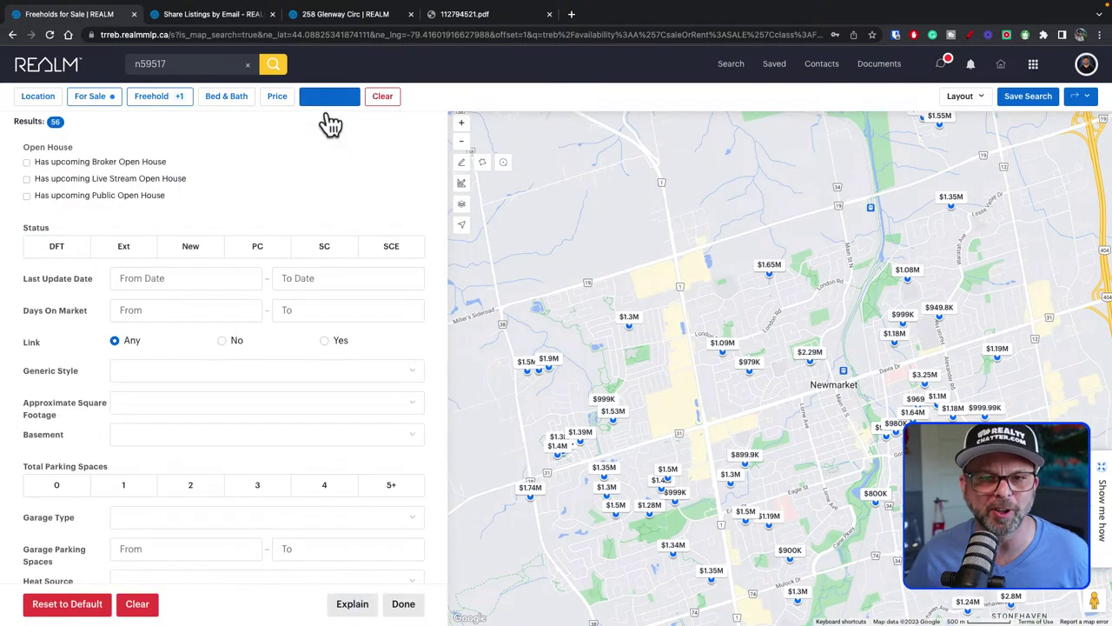
scroll(350, 359, down, 2)
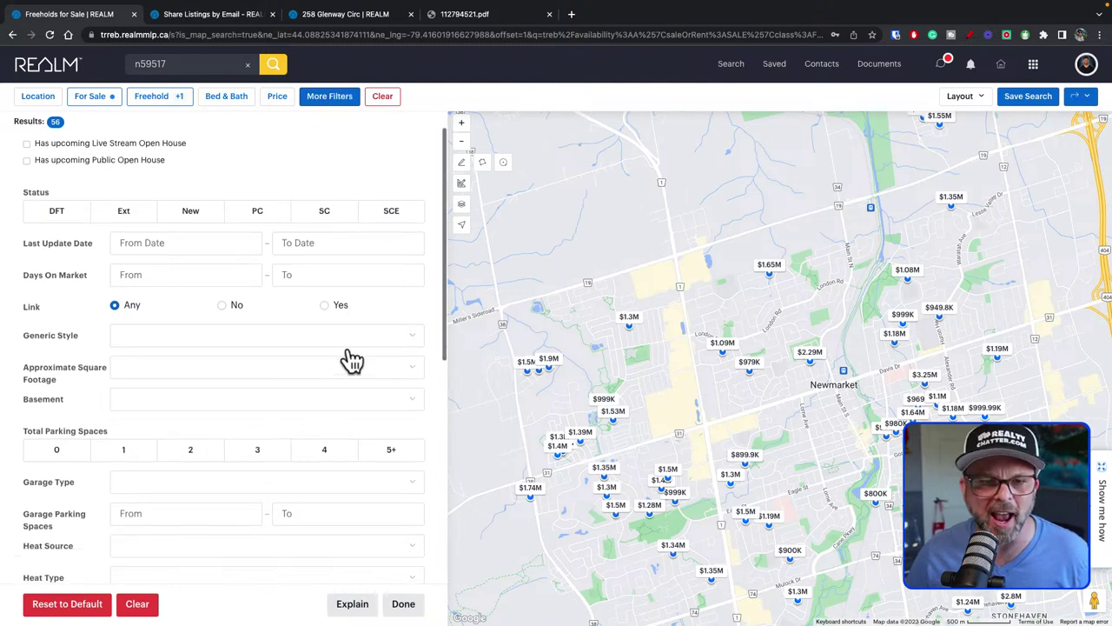
click(178, 287)
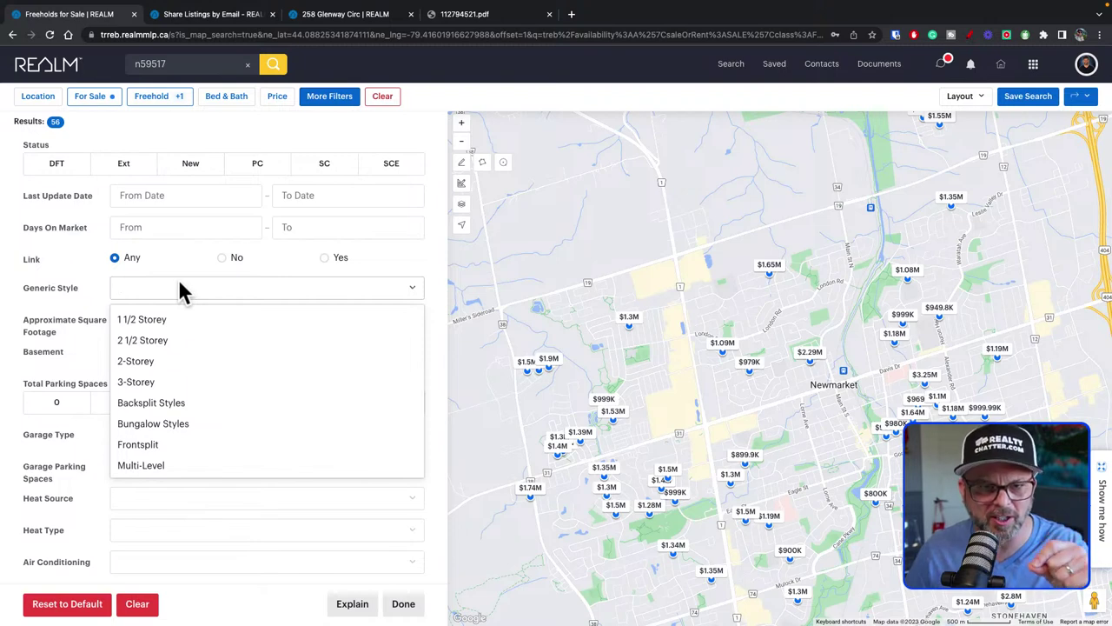
click(193, 298)
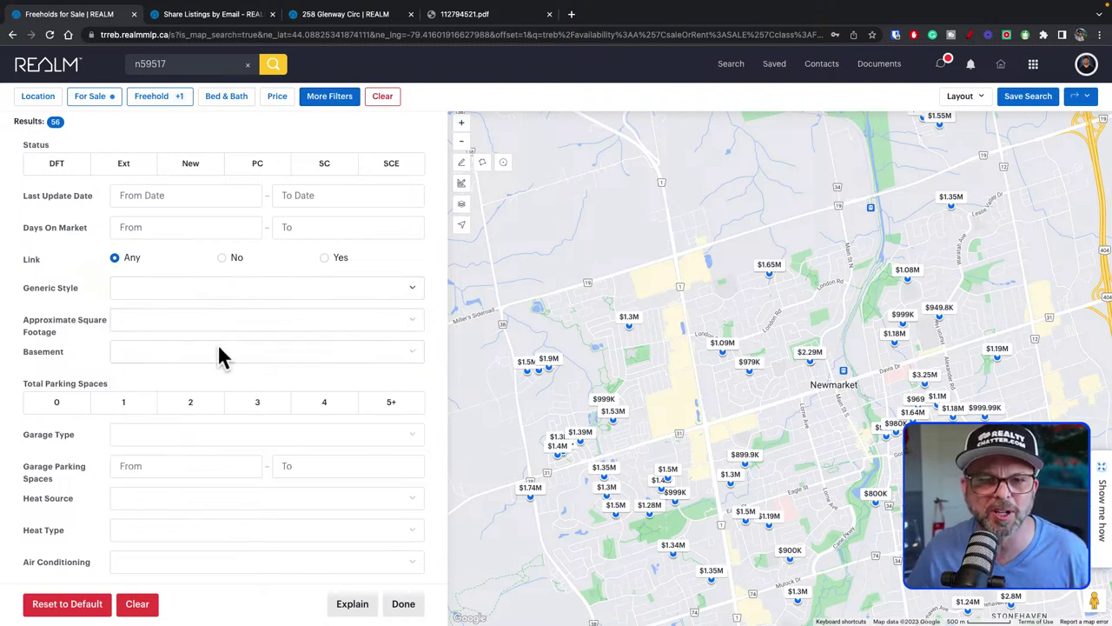
scroll(218, 354, down, 1)
scroll(219, 351, down, 3)
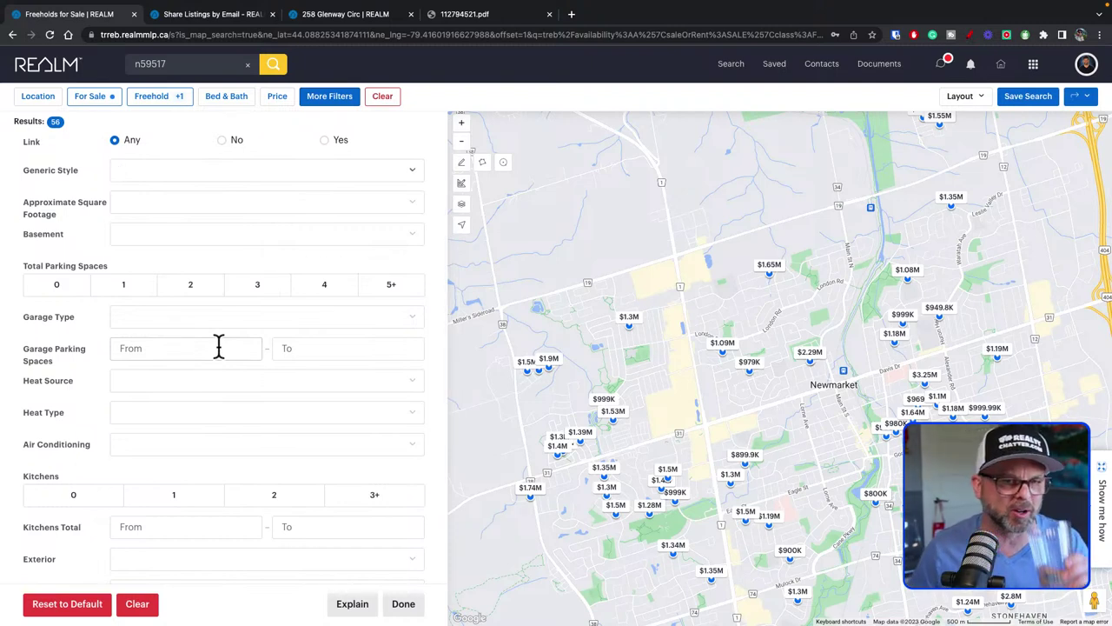
scroll(218, 347, down, 1)
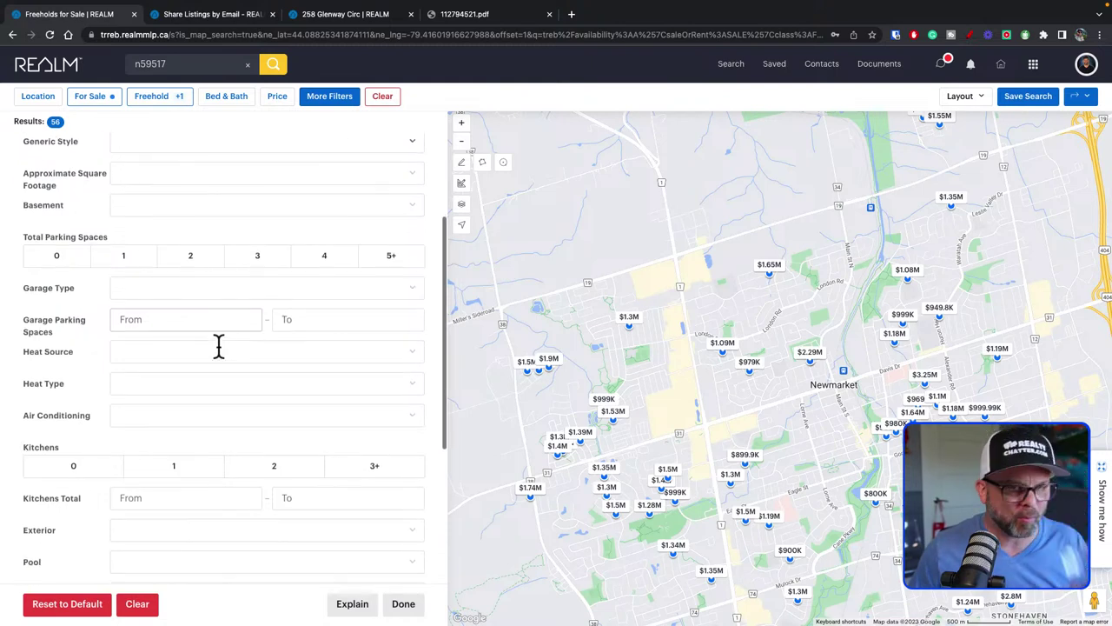
click(198, 426)
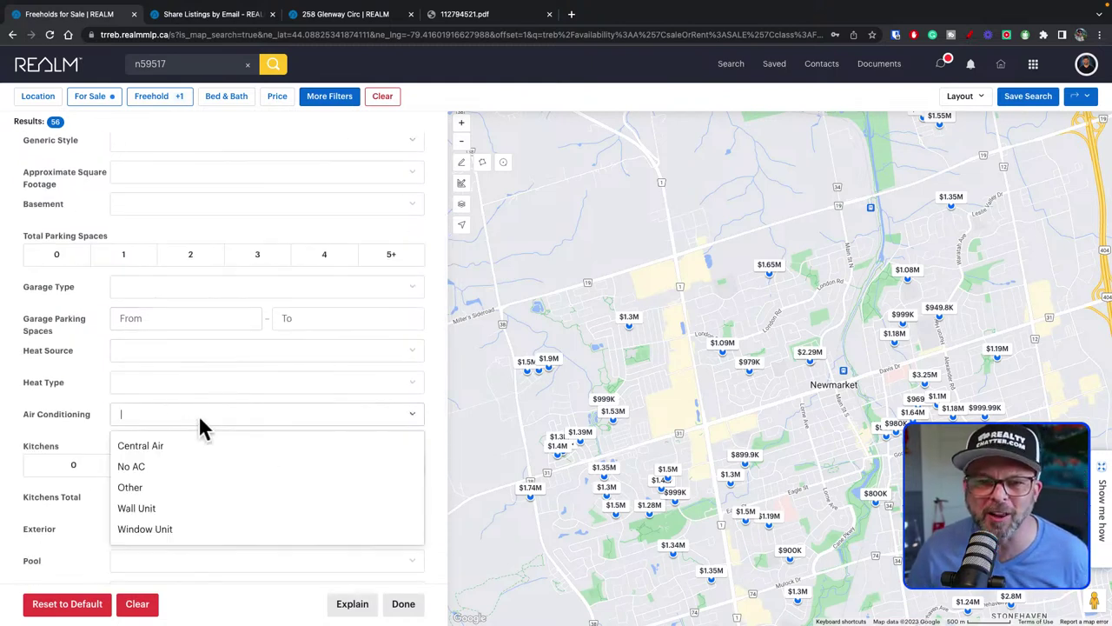
click(148, 448)
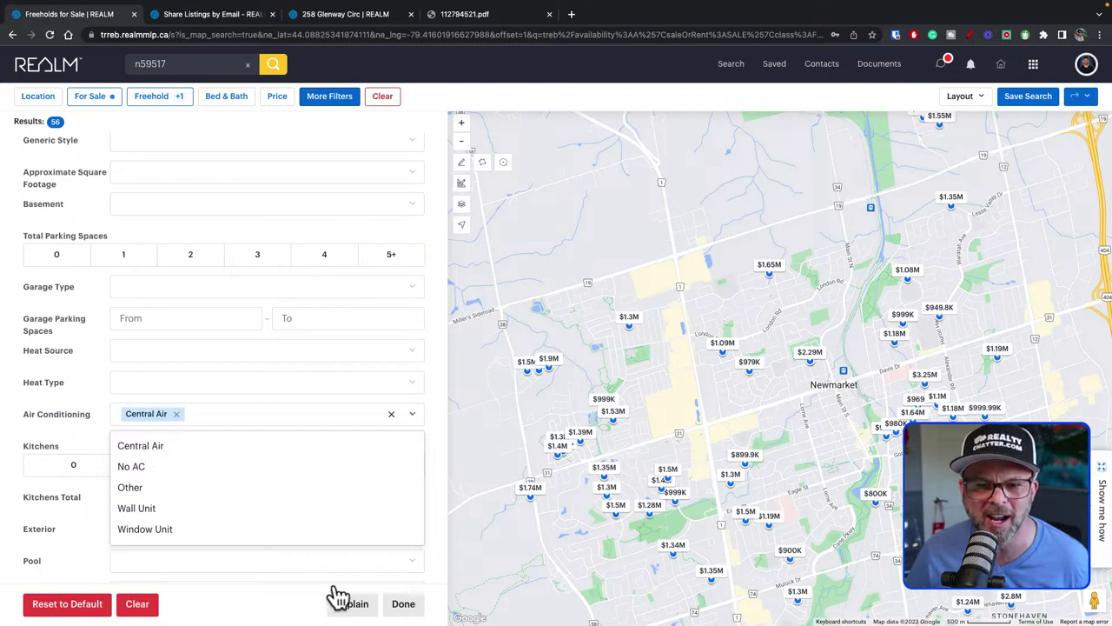
click(432, 544)
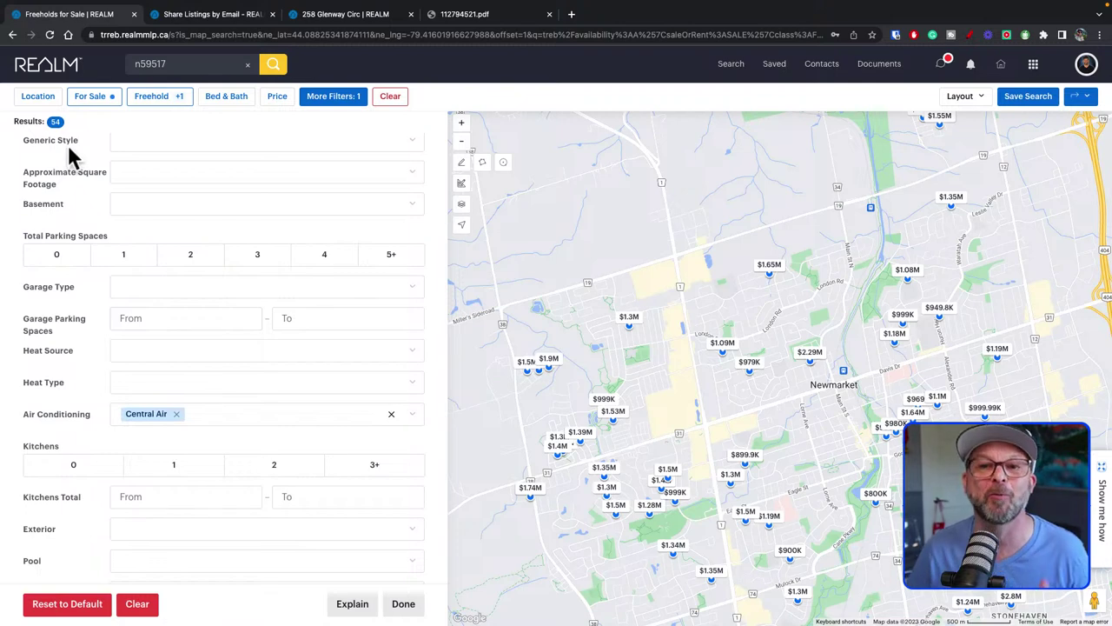
Set Kitchens Total from 2 and apply the extra filters, leaving 12 results.
scroll(401, 465, down, 1)
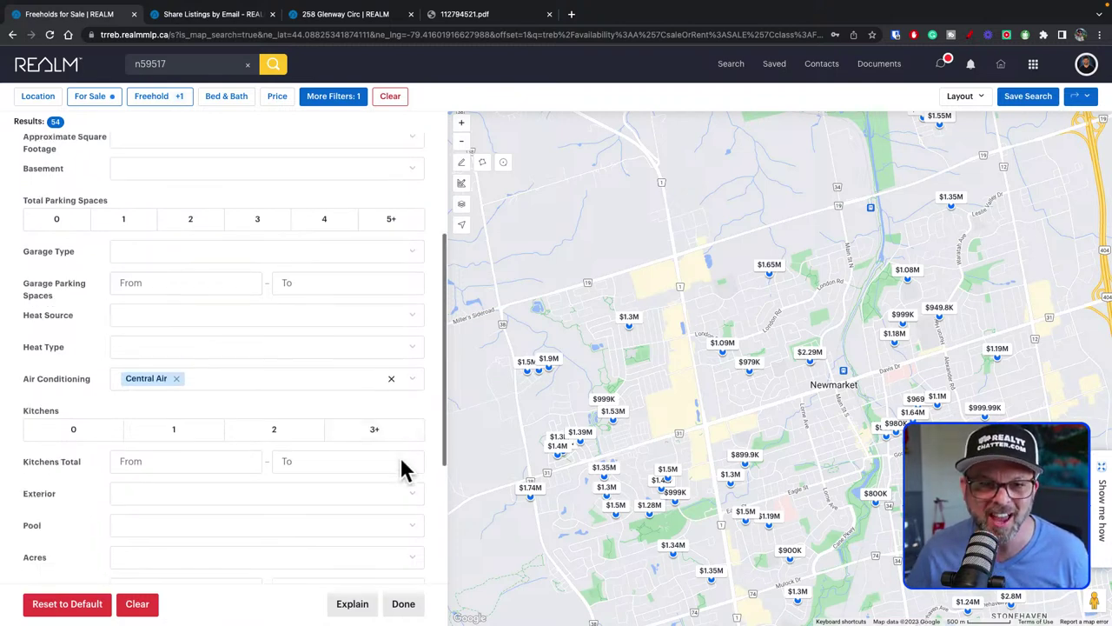
scroll(322, 504, down, 1)
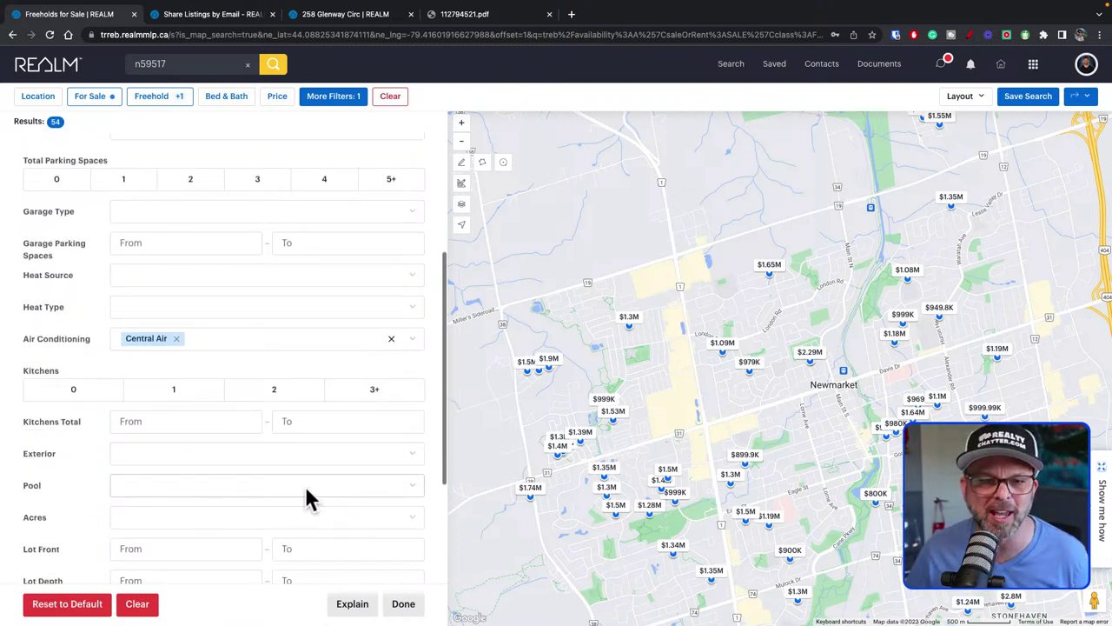
click(175, 421)
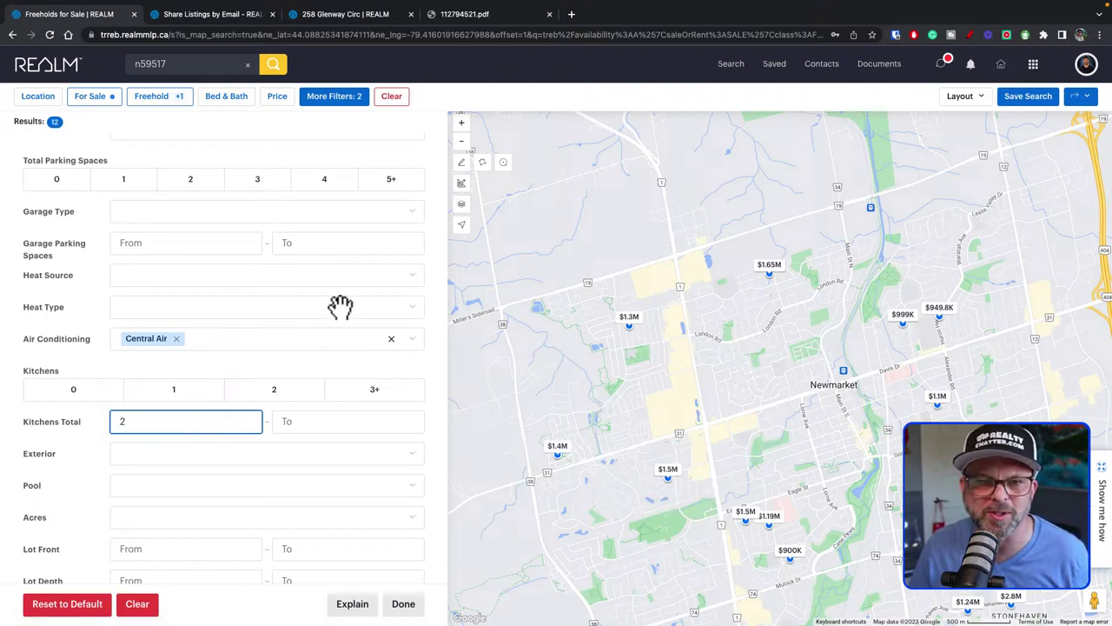
click(404, 608)
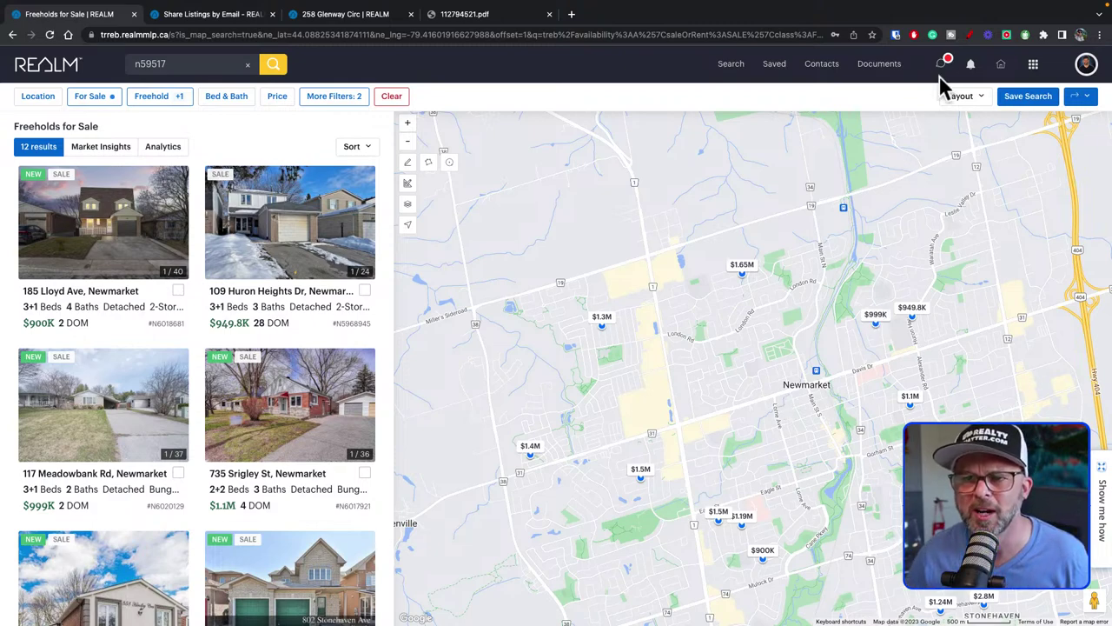
click(985, 103)
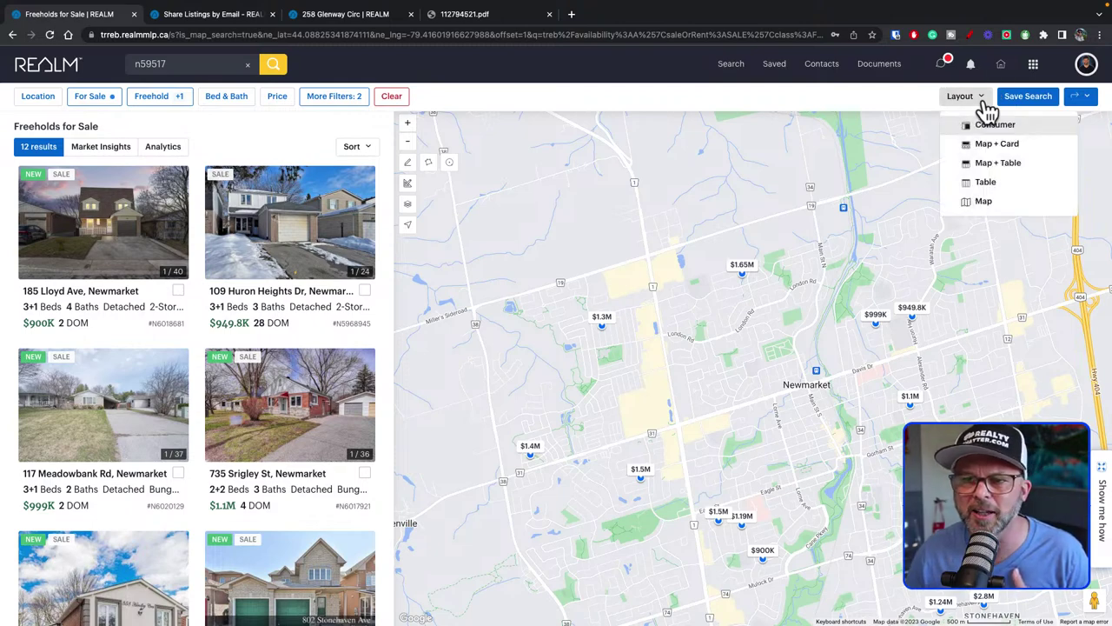
click(1026, 185)
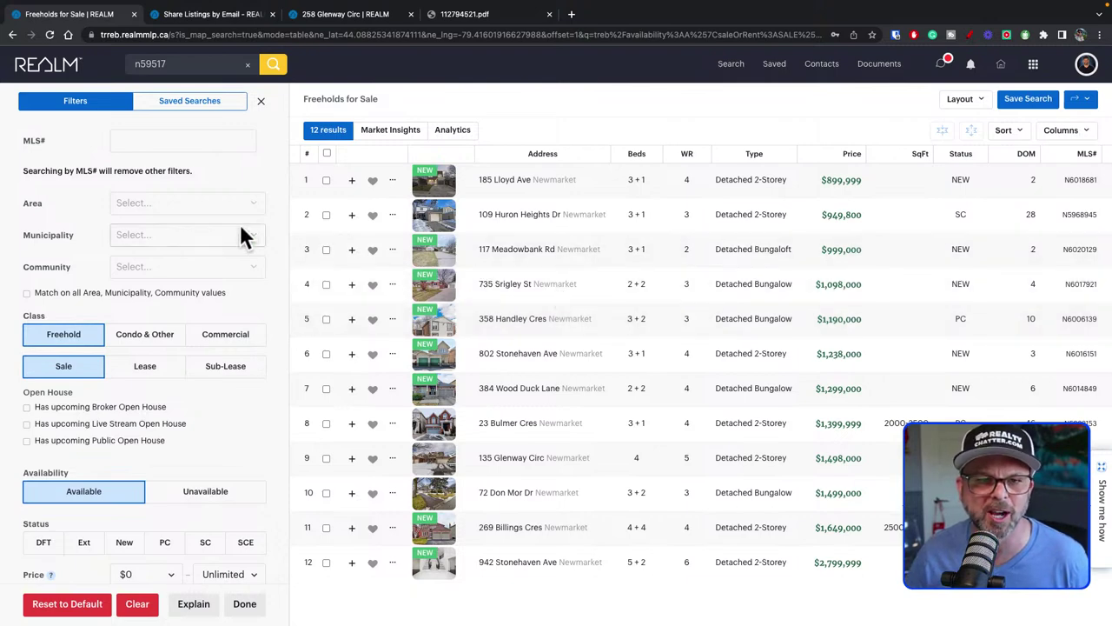
click(261, 104)
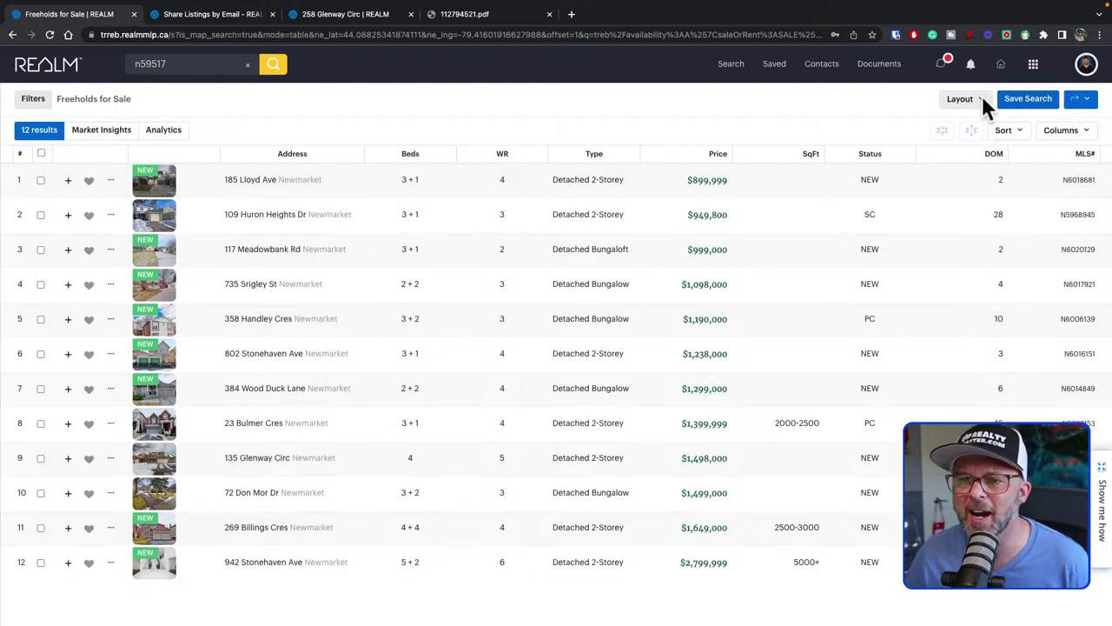
click(978, 103)
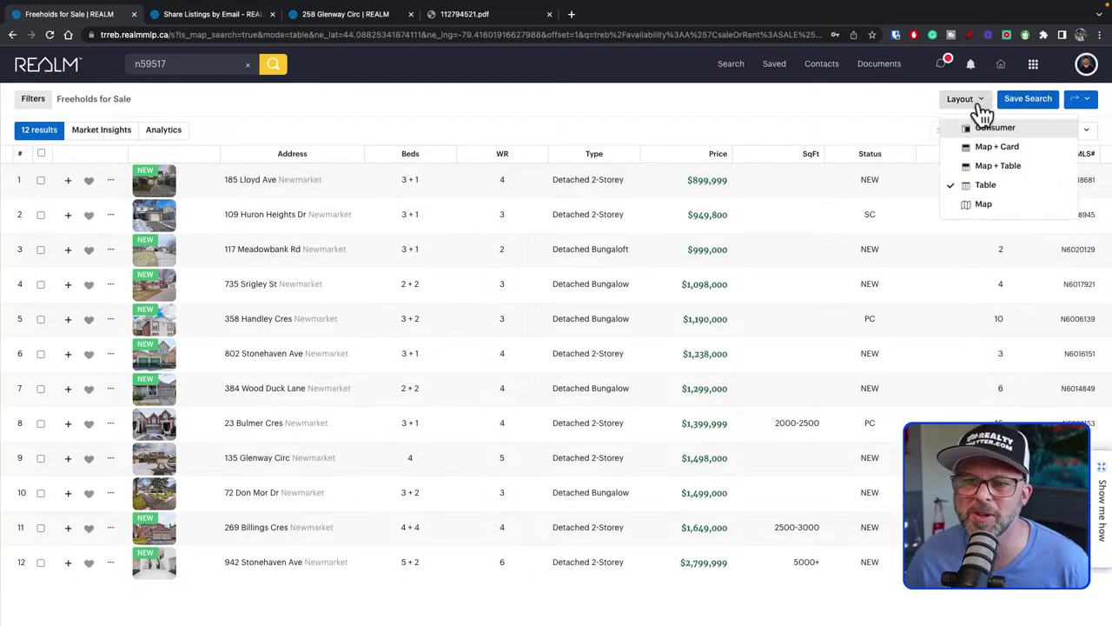
click(1030, 132)
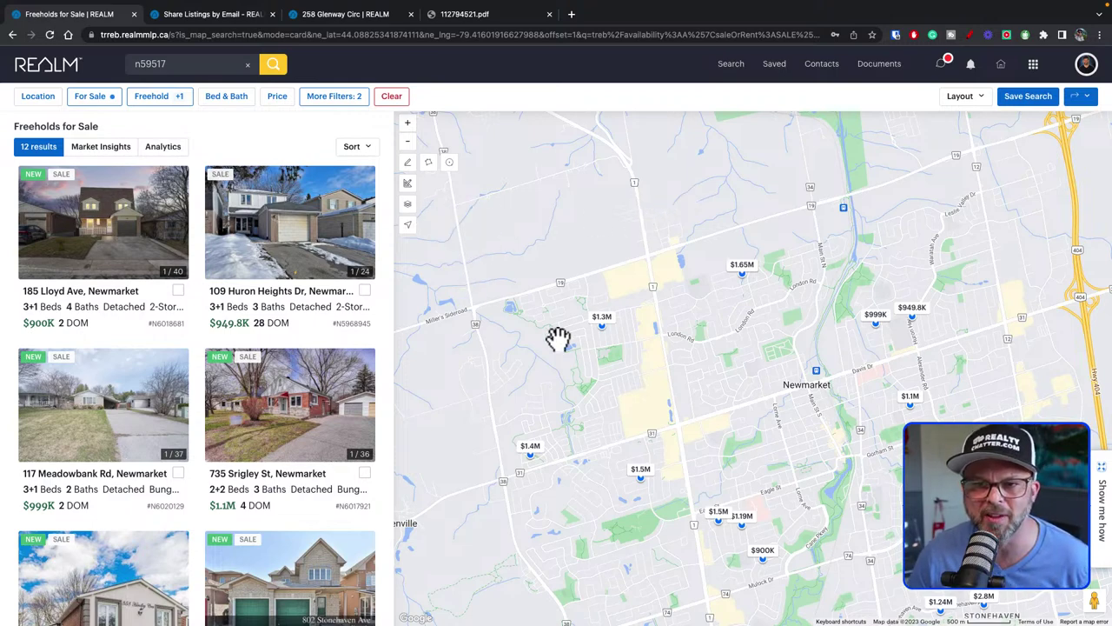
Clear all search filters again and close the Map Layers panel.
drag(581, 340, 578, 328)
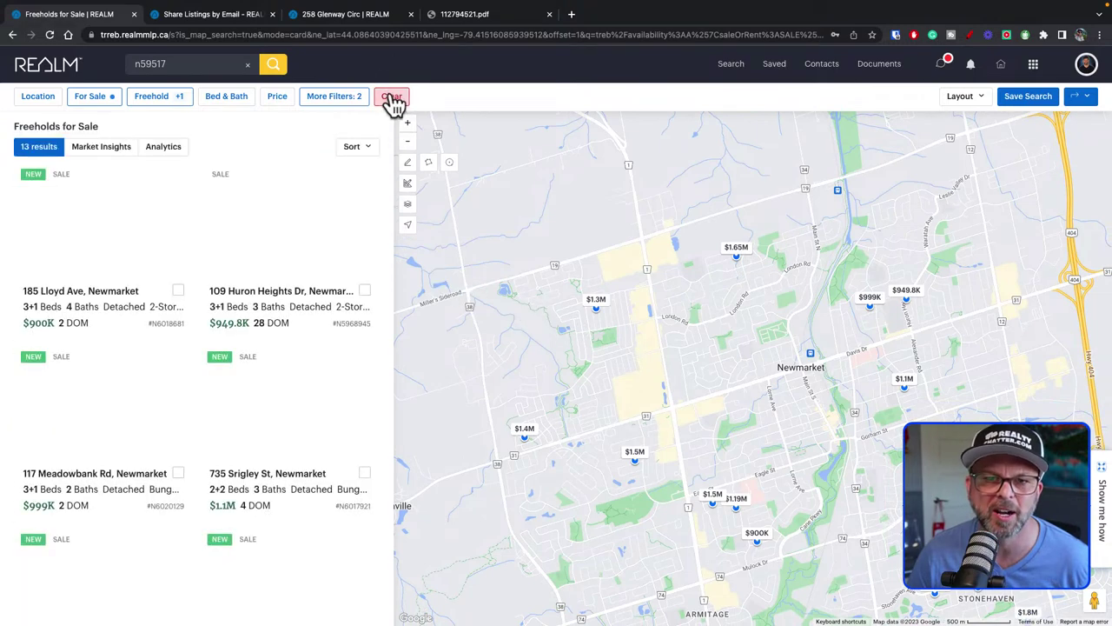
click(393, 97)
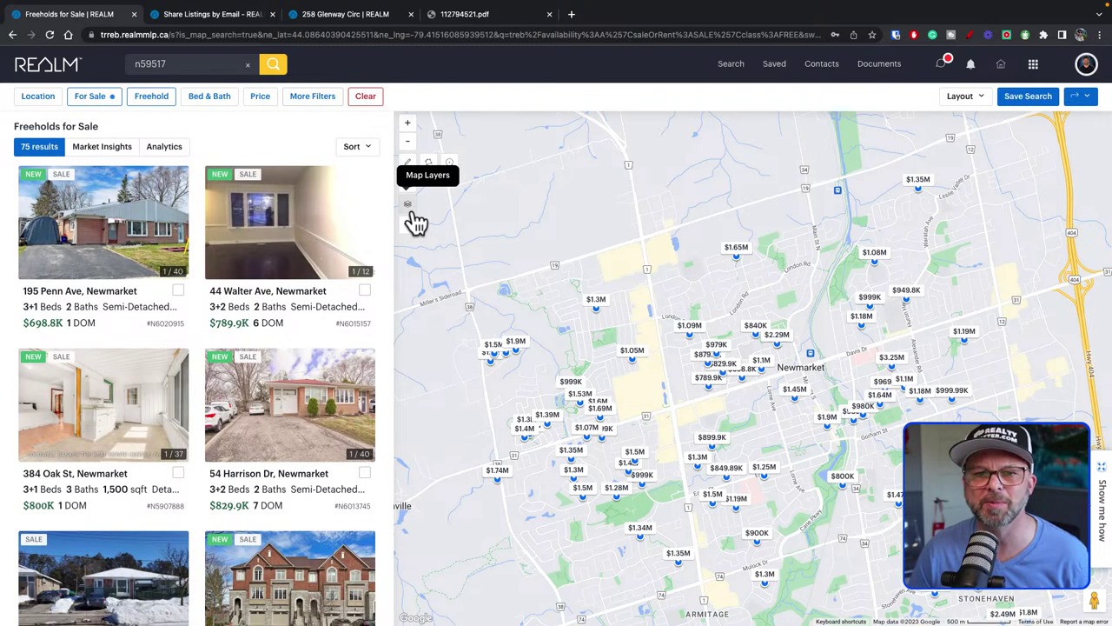
click(407, 205)
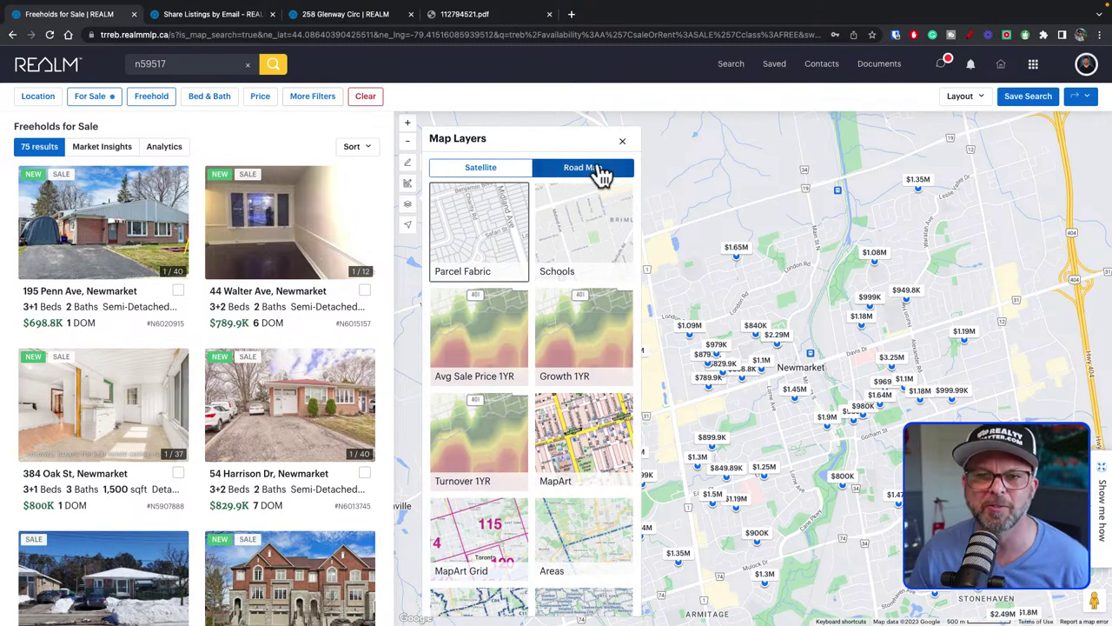
click(623, 141)
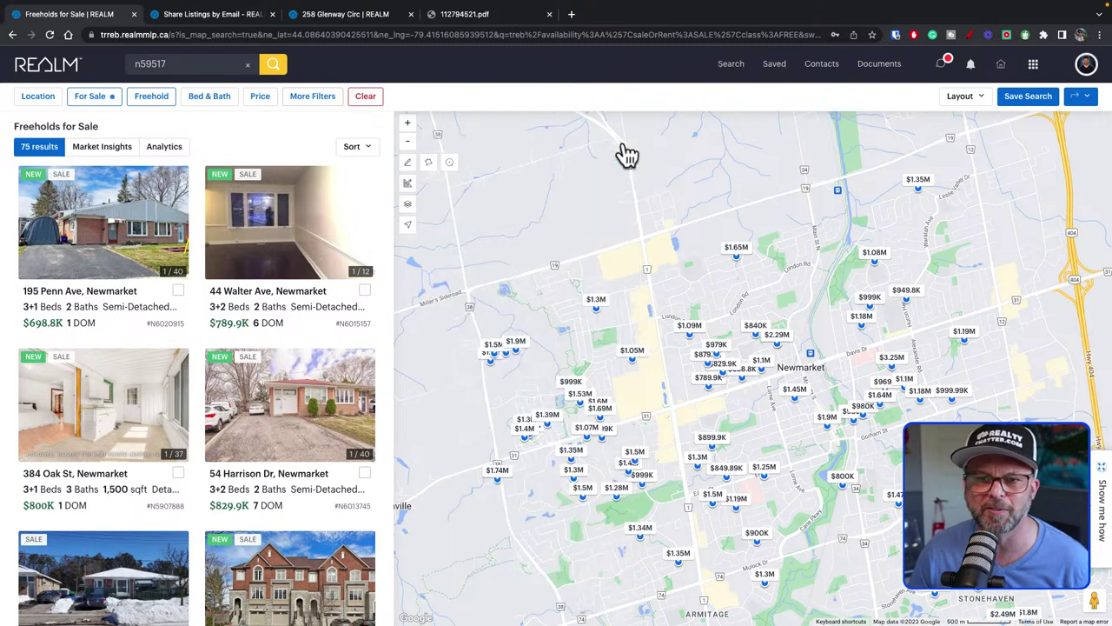
mouse_move(446, 174)
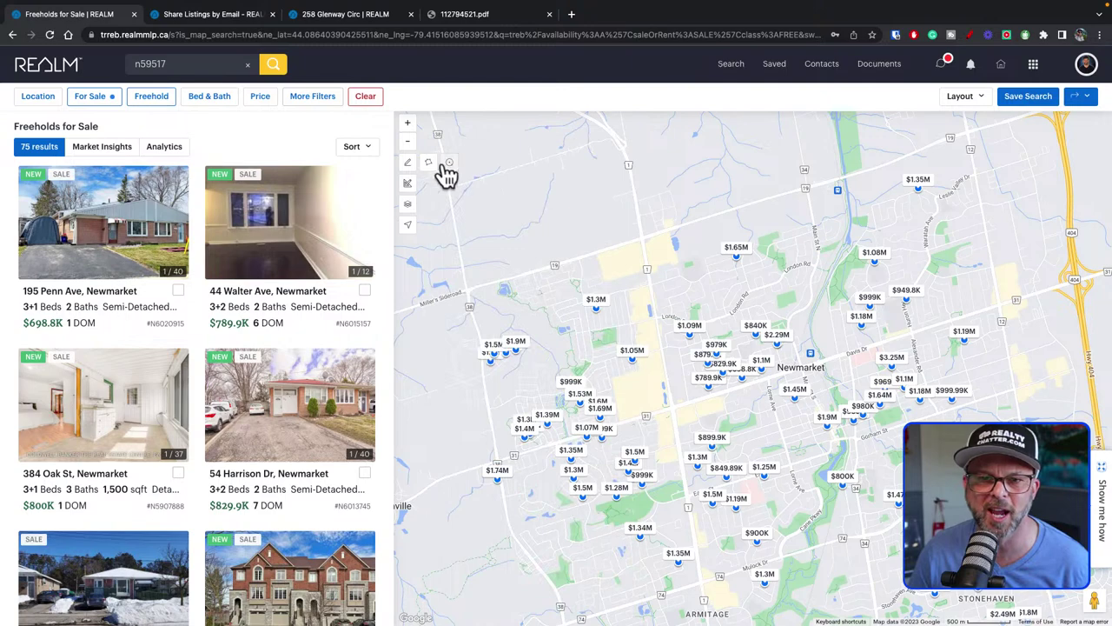
click(408, 124)
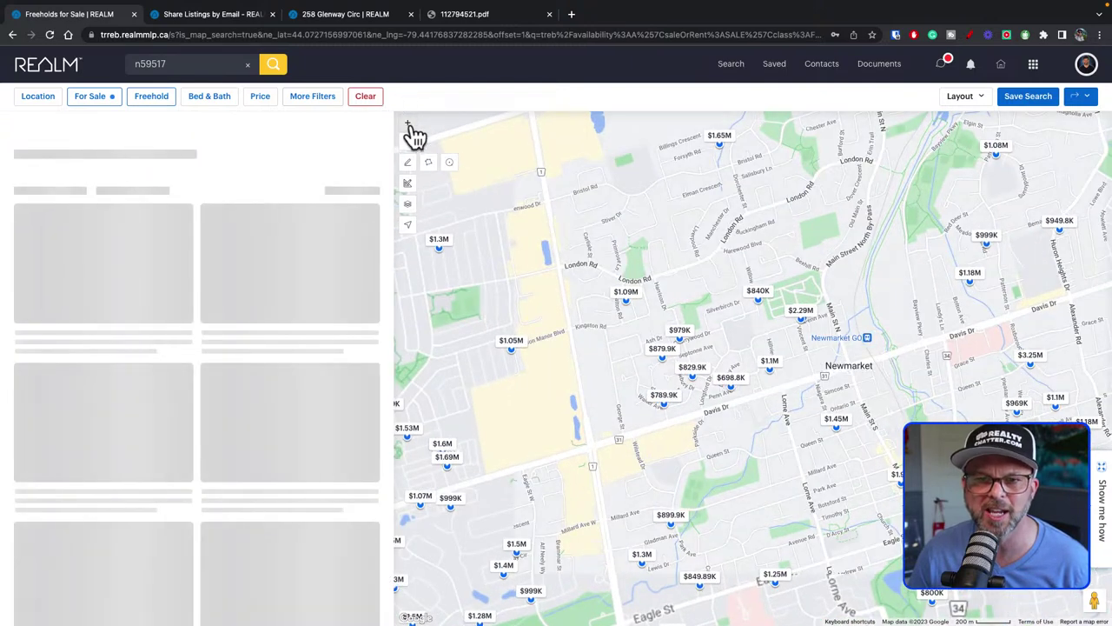
click(408, 125)
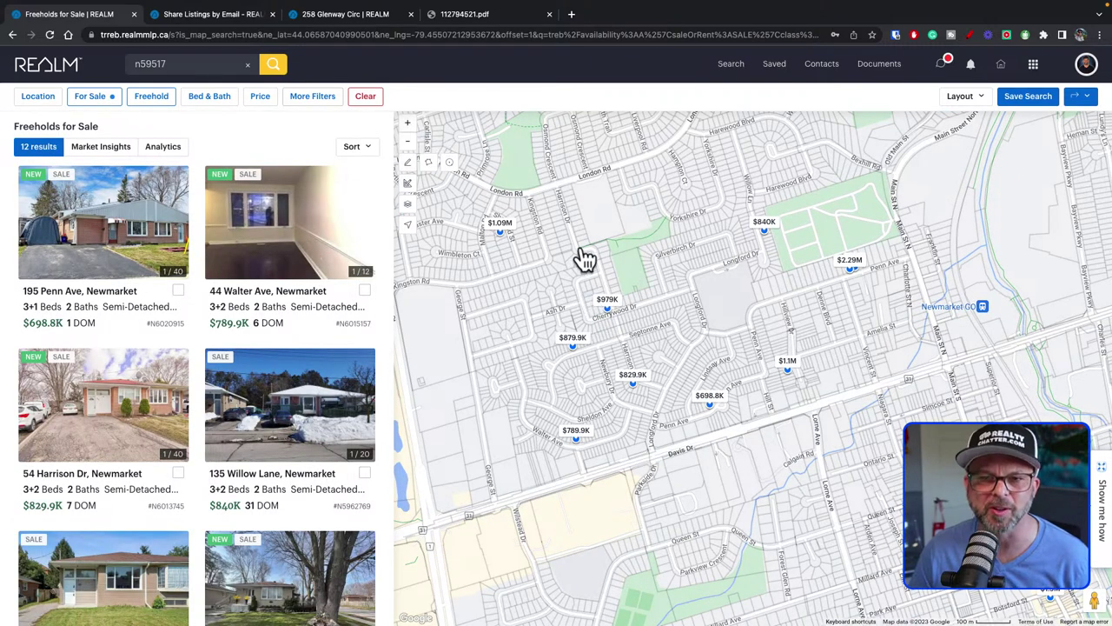
click(608, 332)
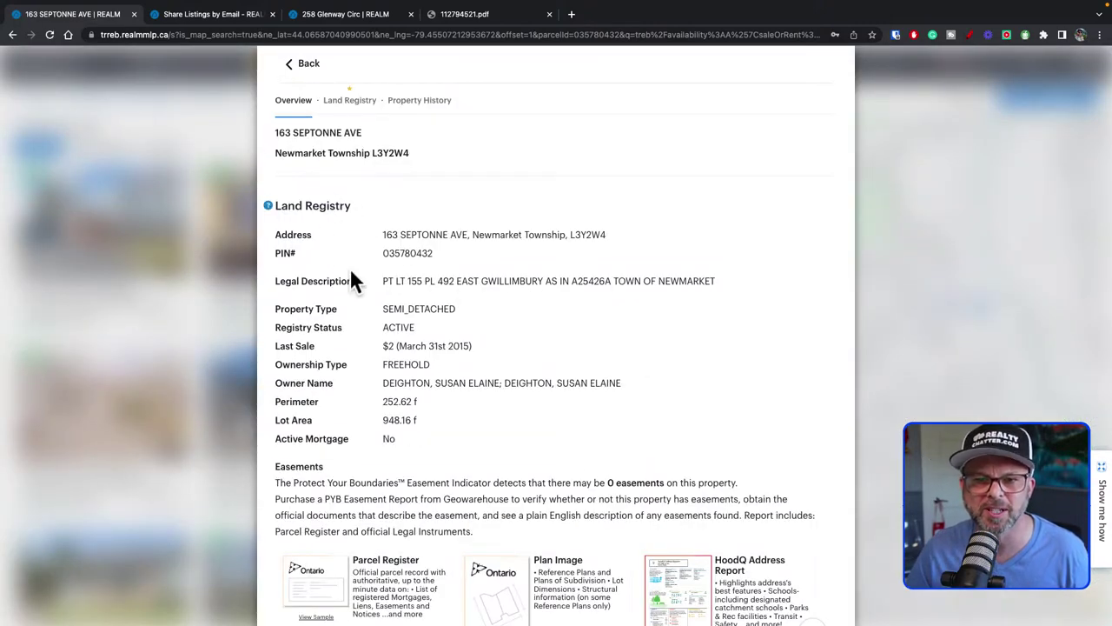
scroll(349, 268, down, 1)
scroll(350, 268, down, 10)
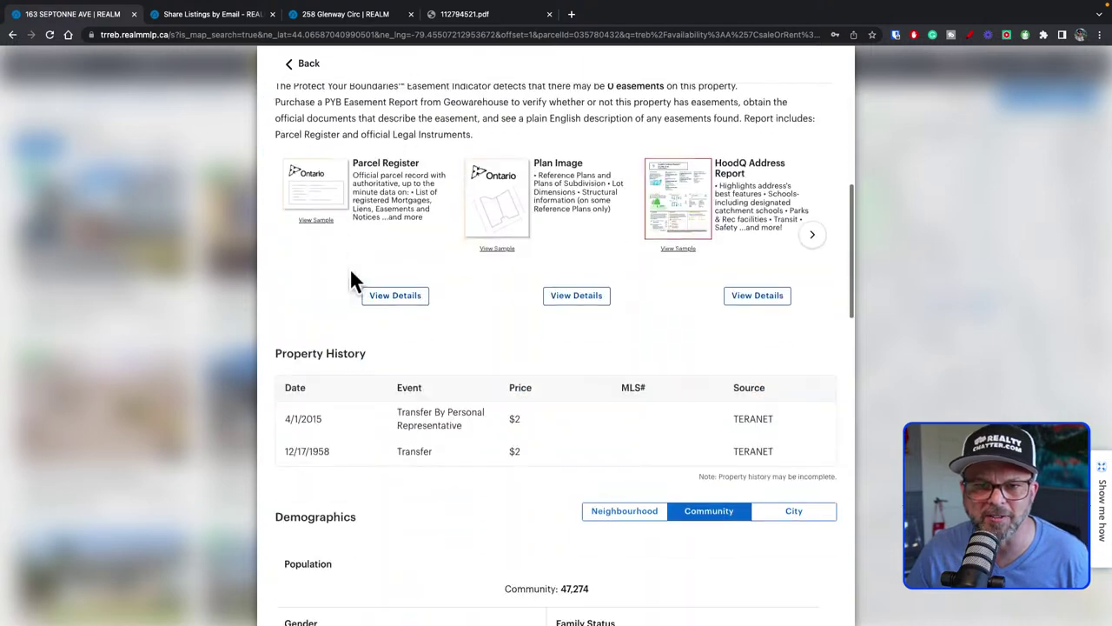
scroll(349, 268, up, 10)
scroll(351, 271, up, 1)
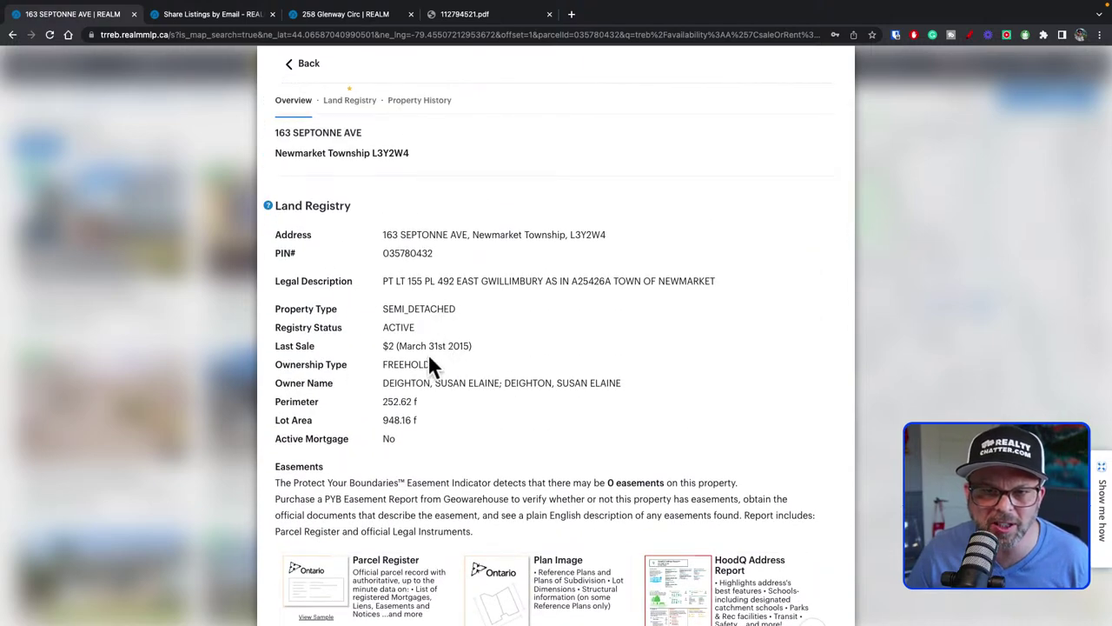
scroll(365, 291, down, 14)
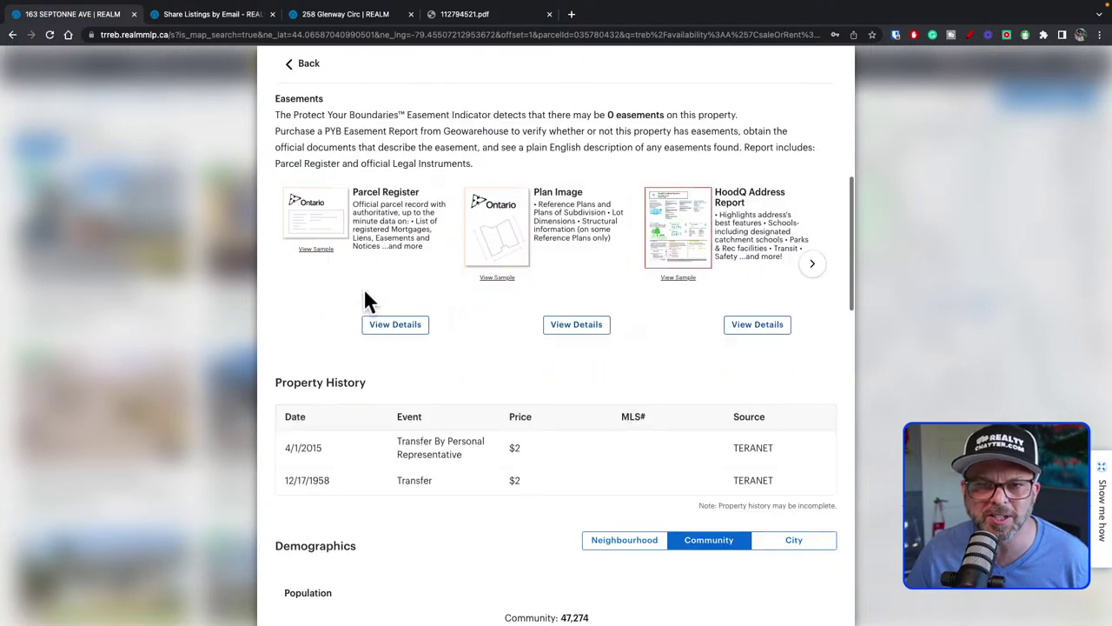
scroll(365, 293, down, 12)
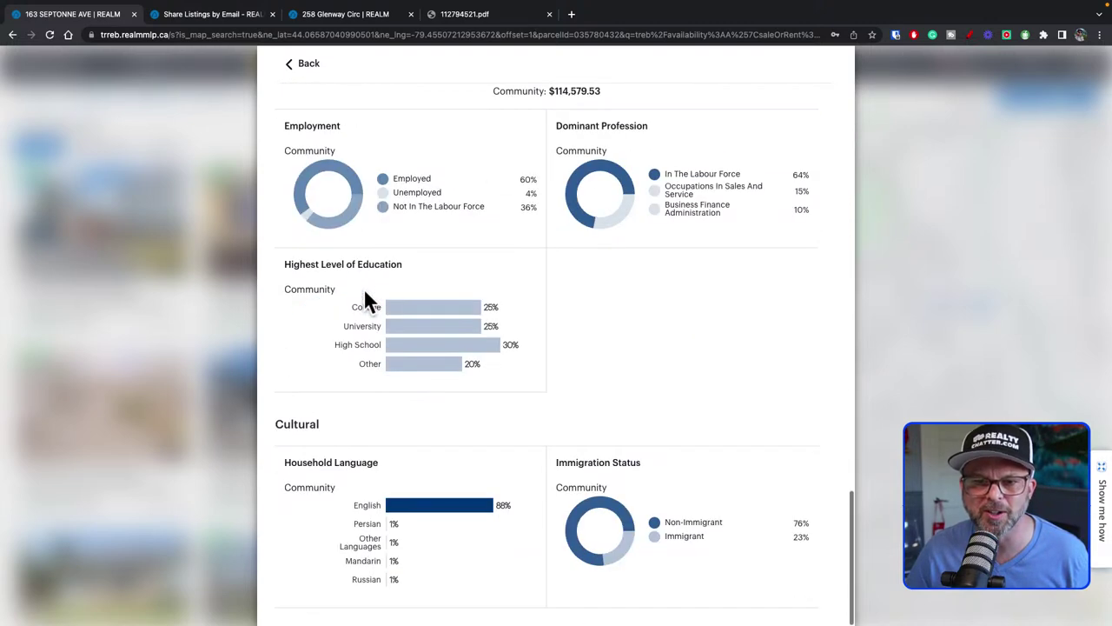
click(298, 58)
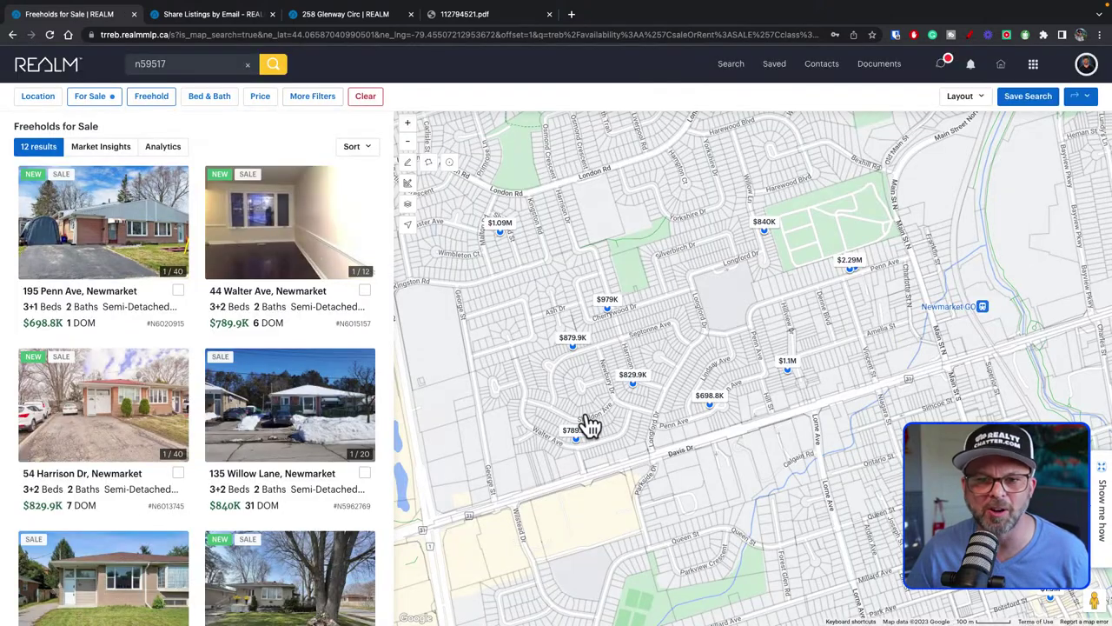
click(531, 251)
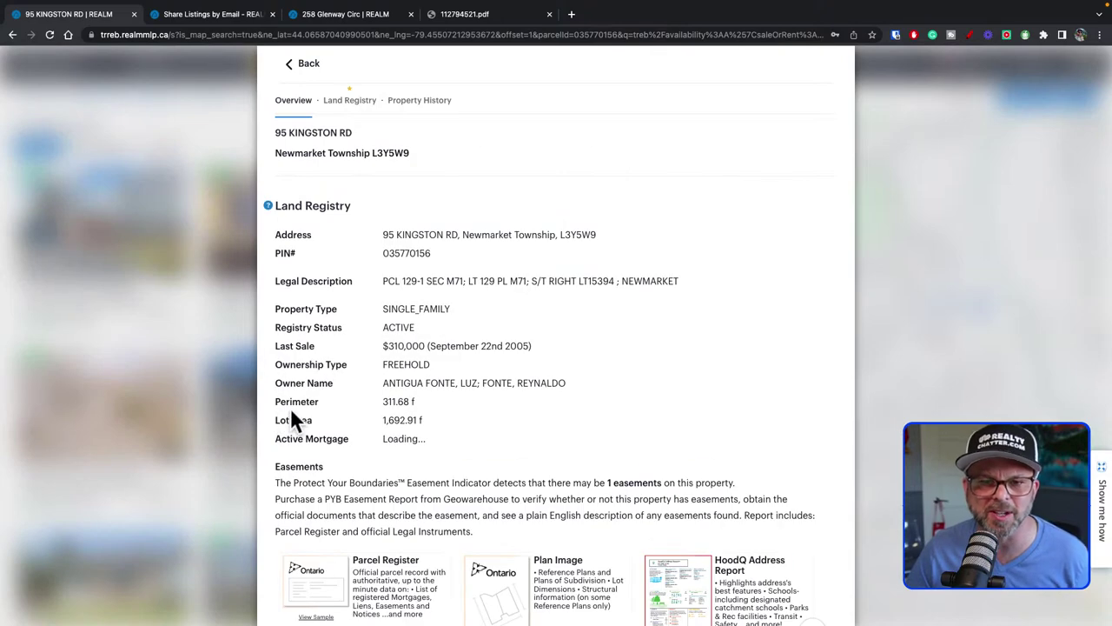
scroll(272, 418, down, 6)
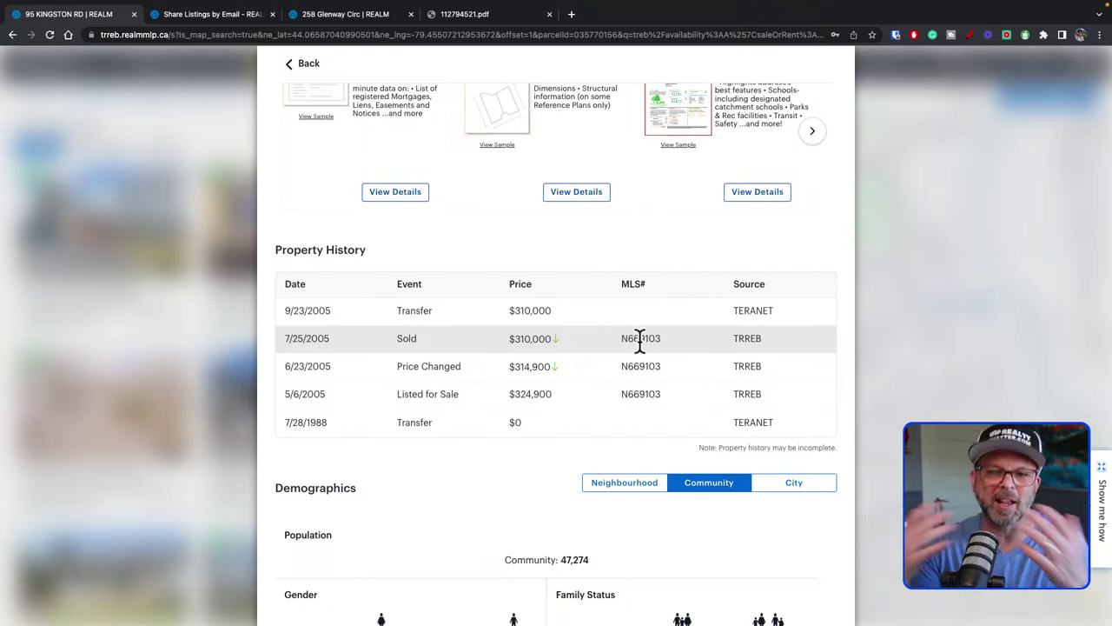
click(306, 72)
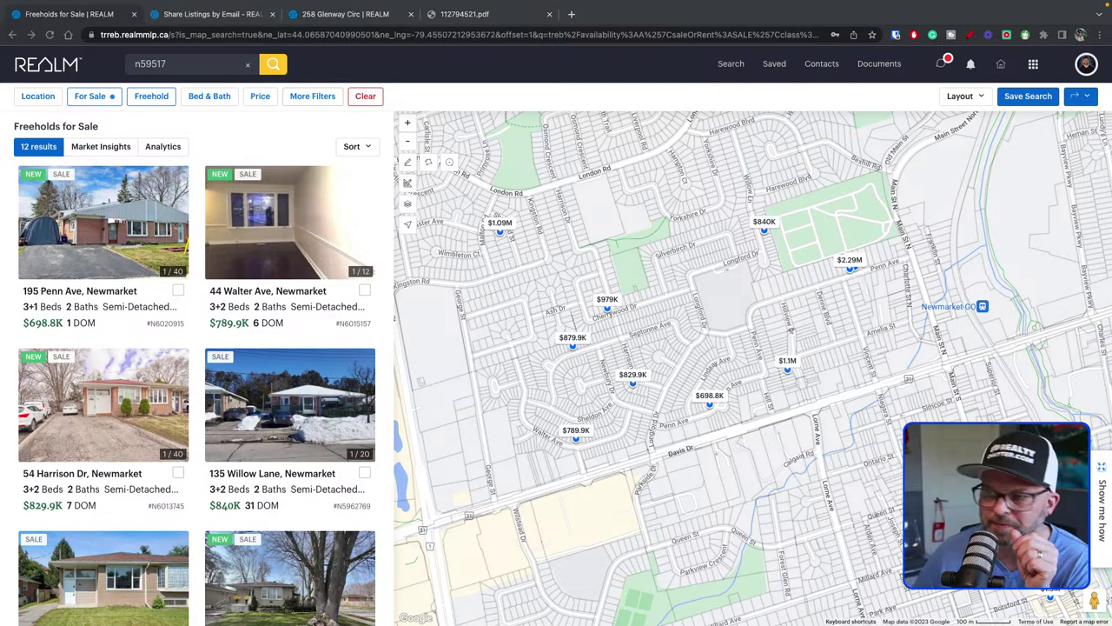
Swap the Parcel Fabric layer for Schools, then zoom out two levels over Newmarket.
click(408, 206)
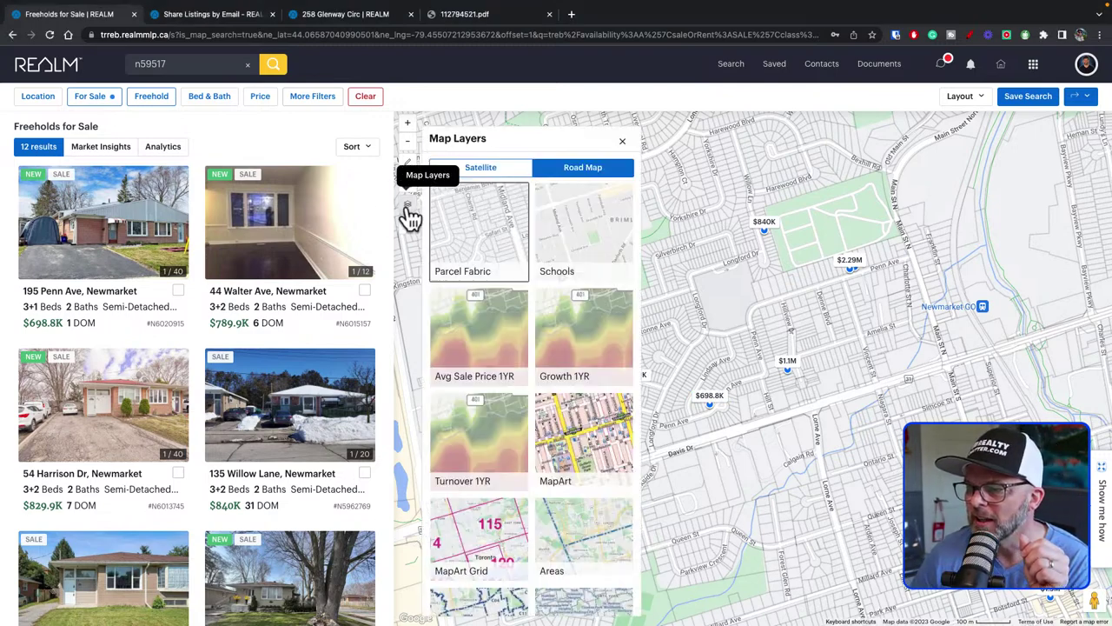
click(476, 272)
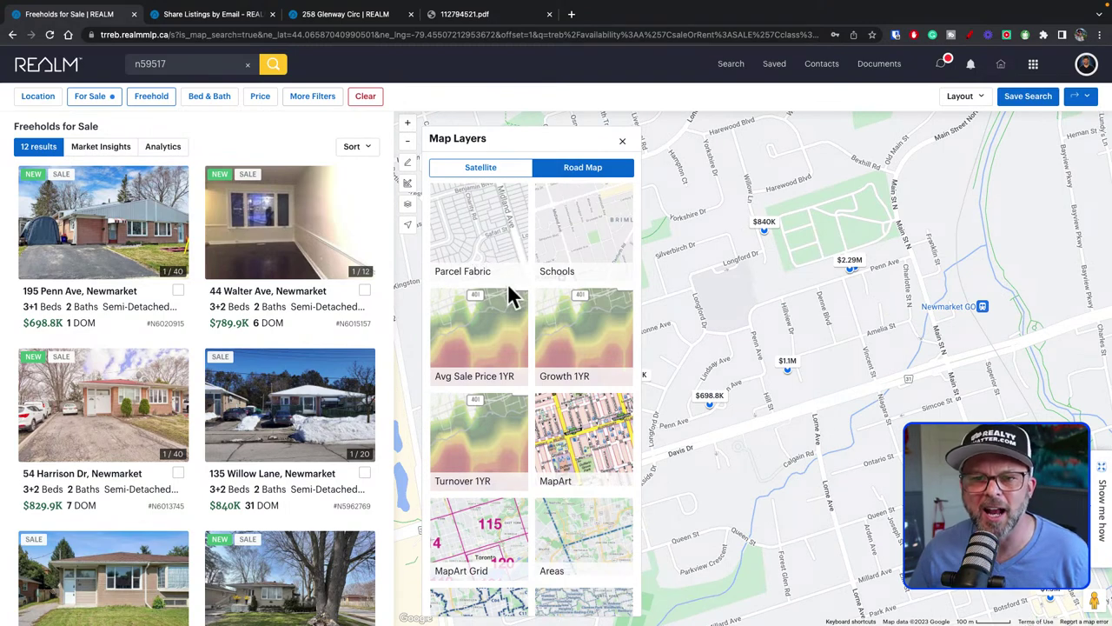
click(569, 236)
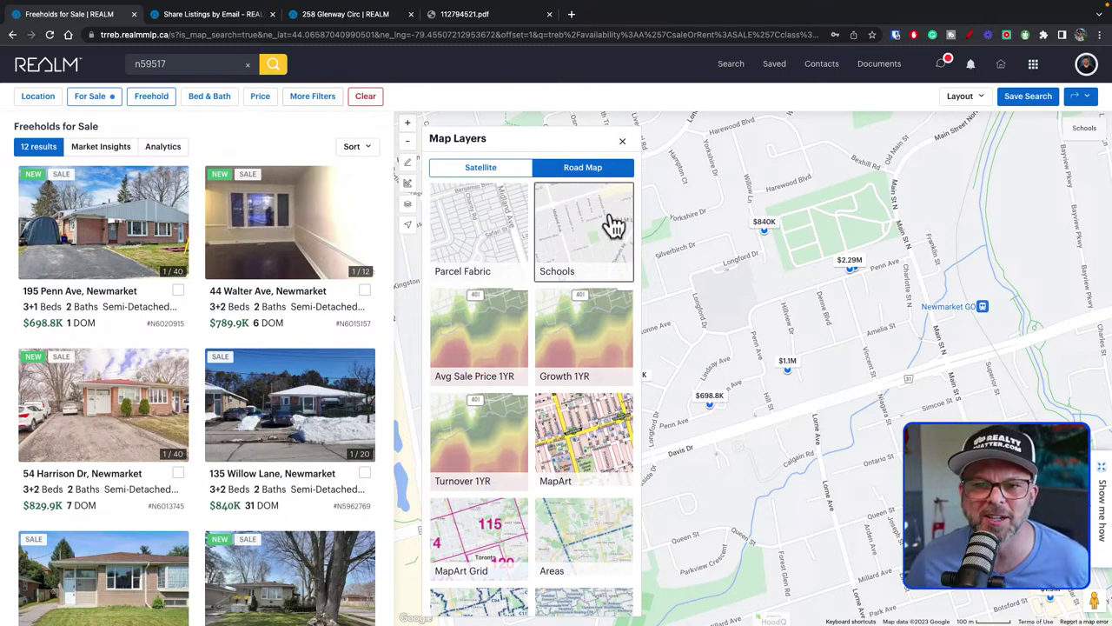
click(622, 141)
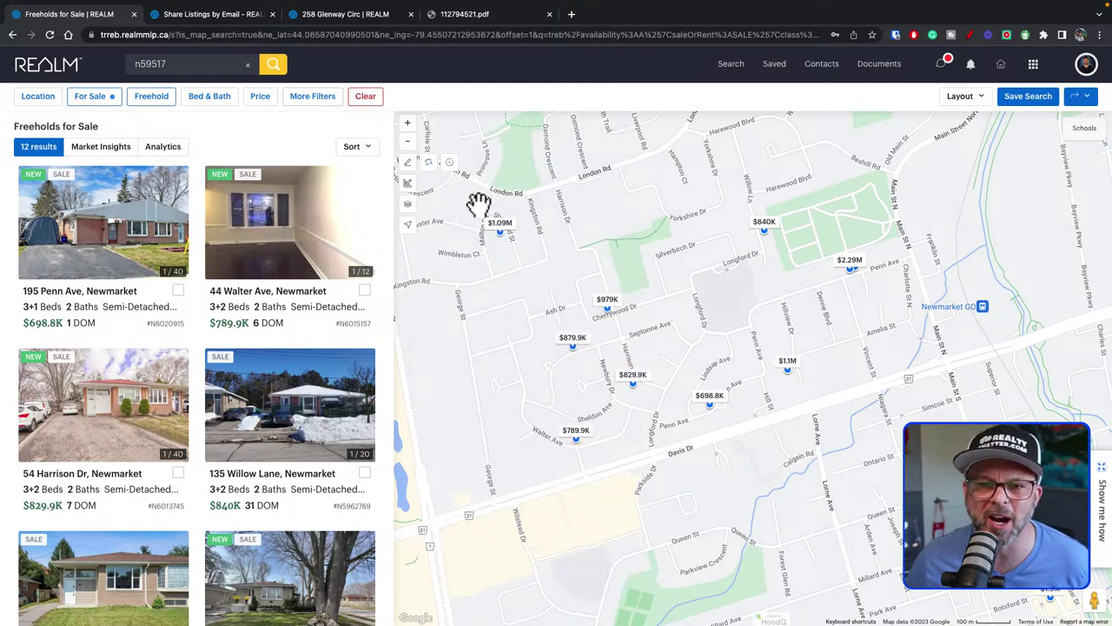
click(409, 142)
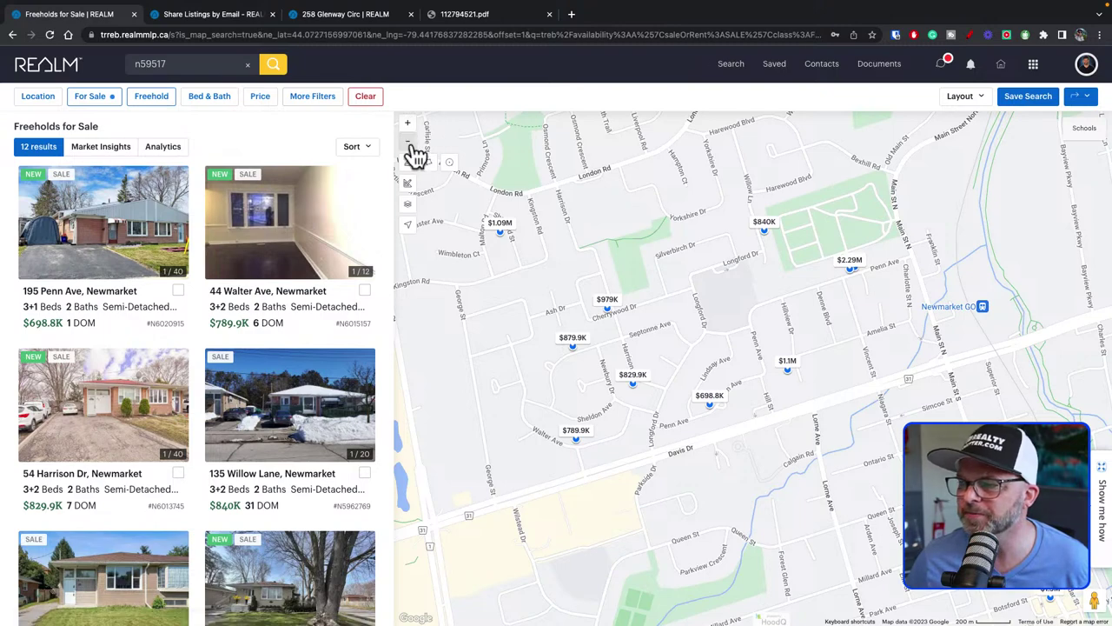
click(408, 143)
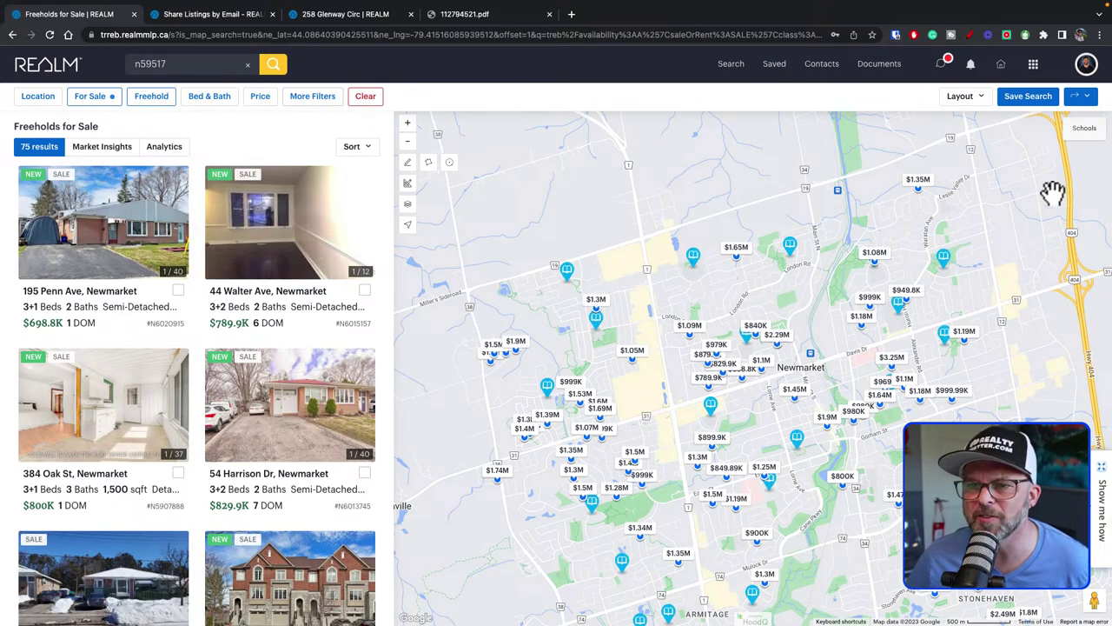
View the catchment boundaries of Dr John M Denison SS and Denne PS on the map.
click(1086, 139)
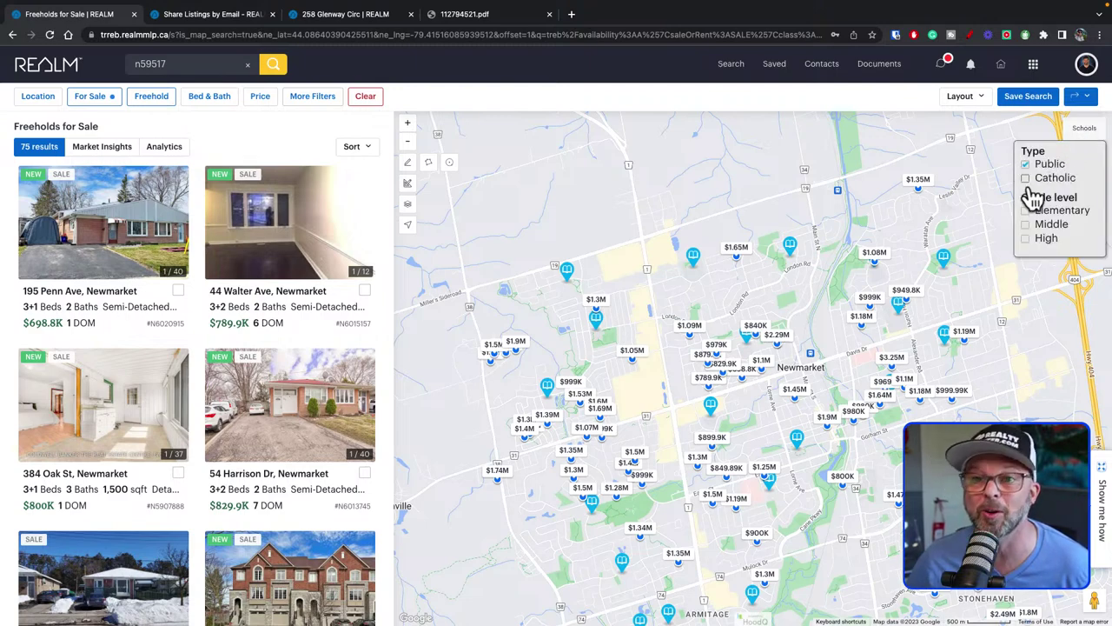
click(695, 266)
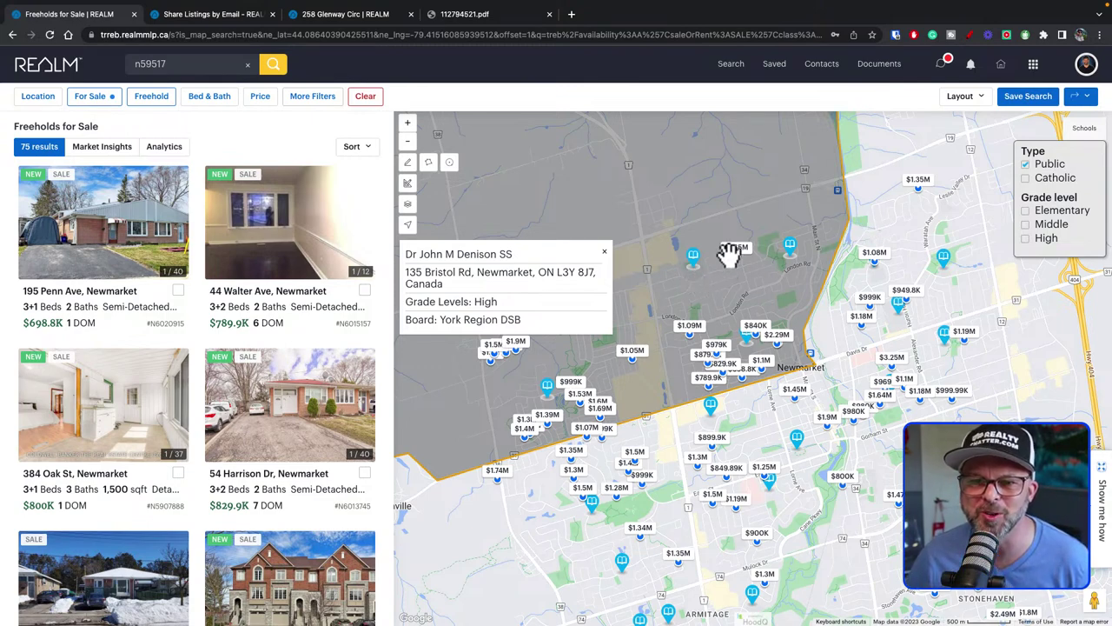
click(790, 250)
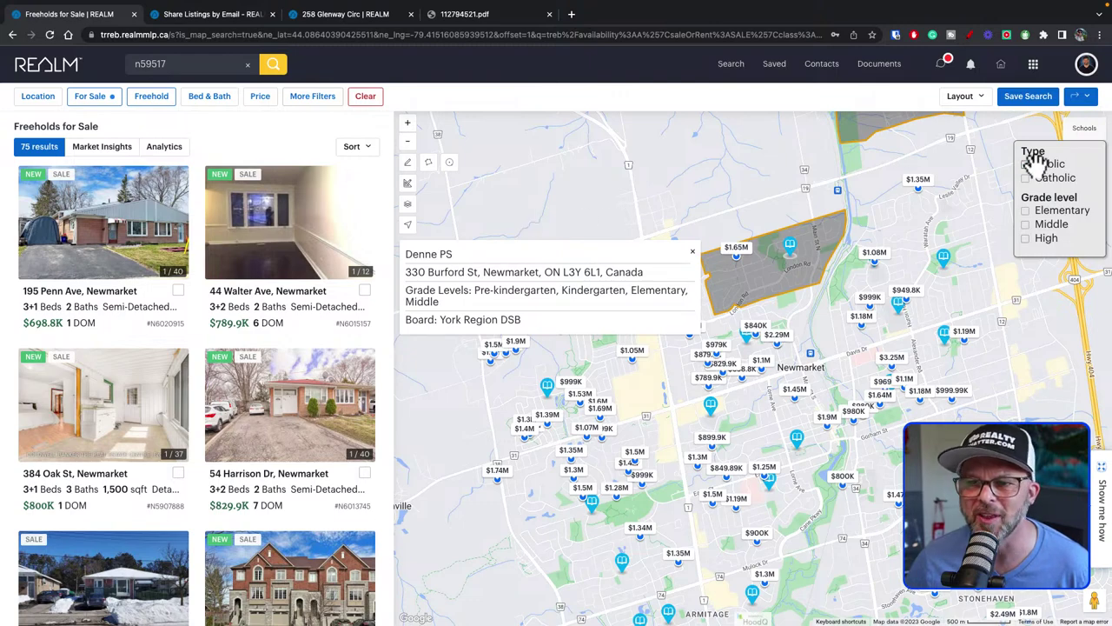
click(1087, 132)
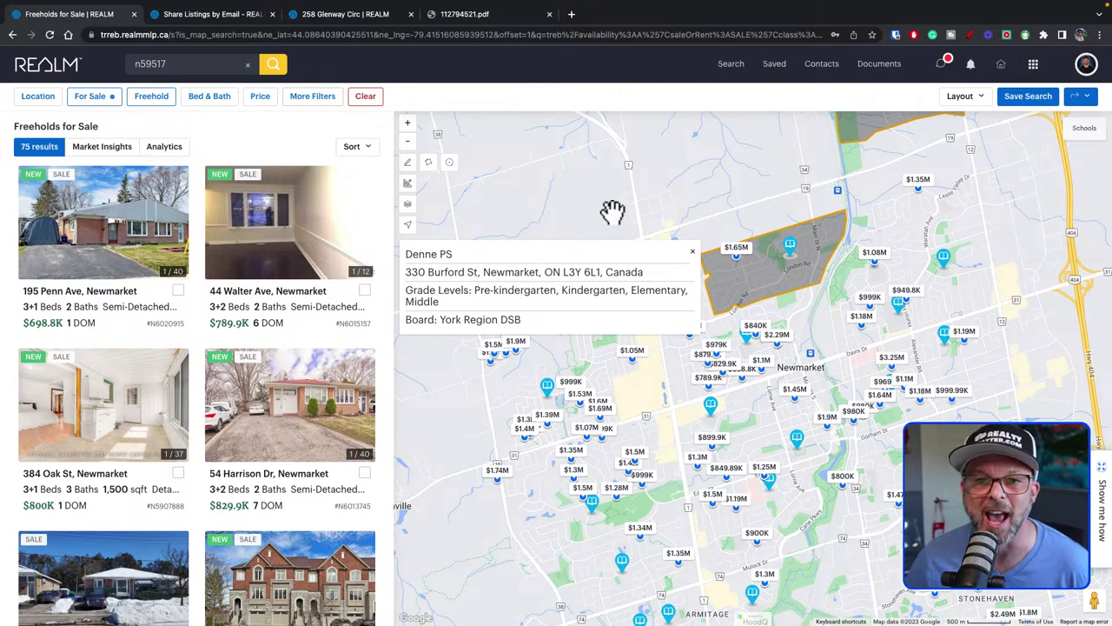
click(696, 257)
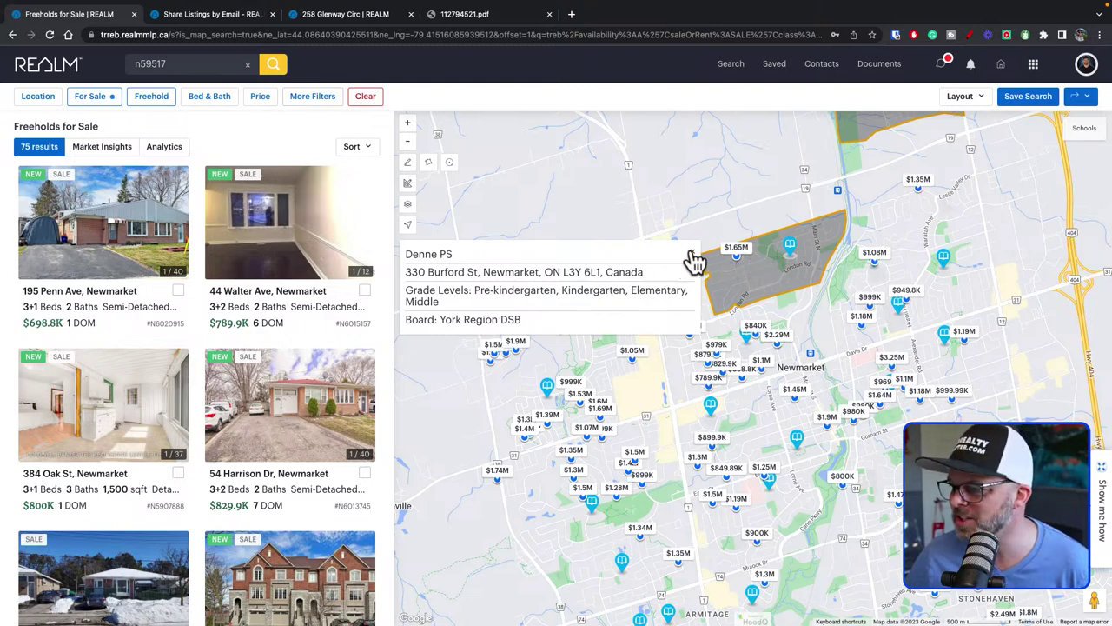
click(408, 205)
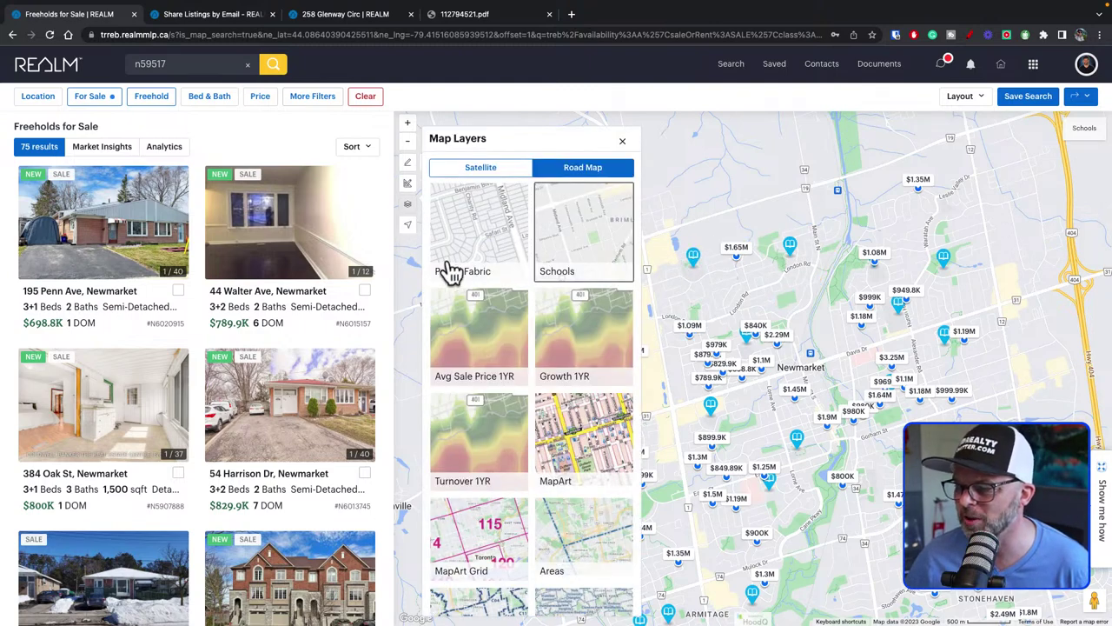
Switch the map overlay to Turnover 1YR and zoom out to the wider area.
click(474, 473)
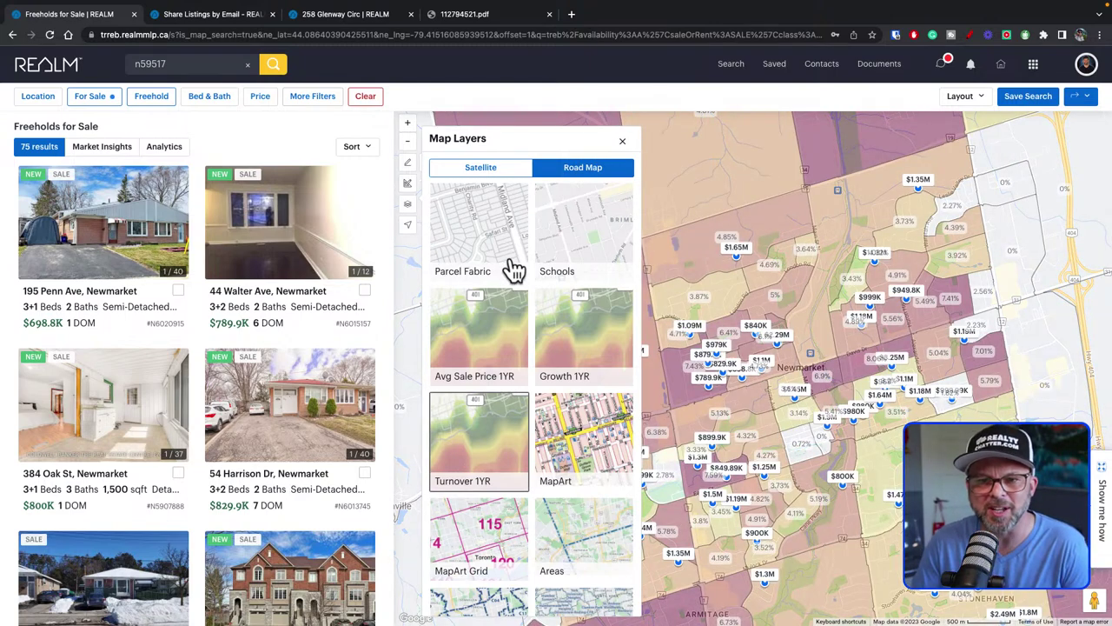
click(622, 142)
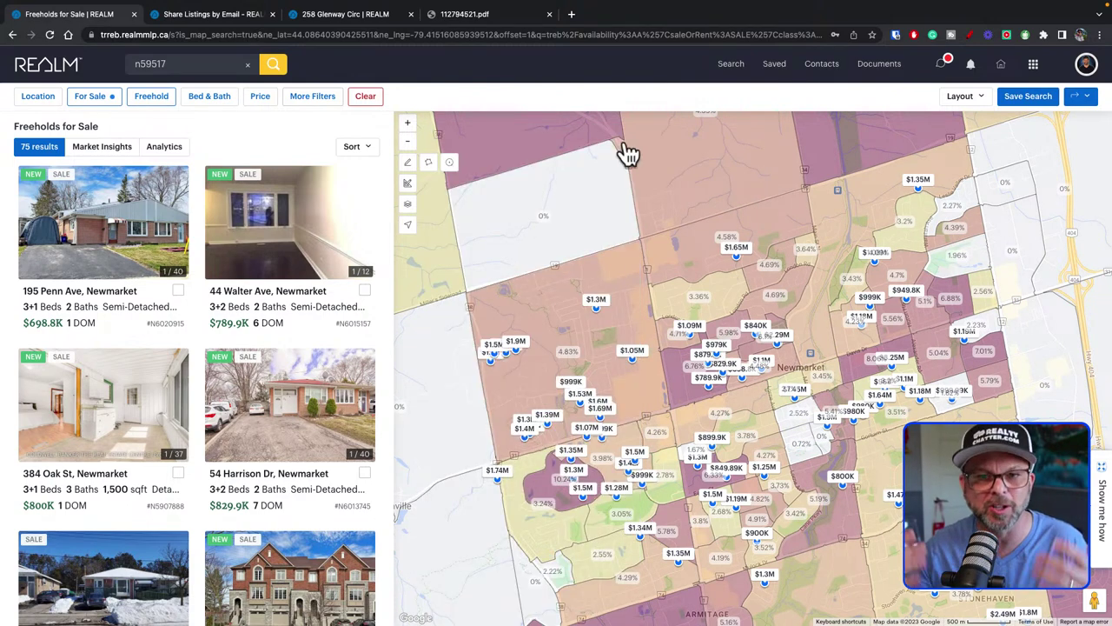
click(408, 146)
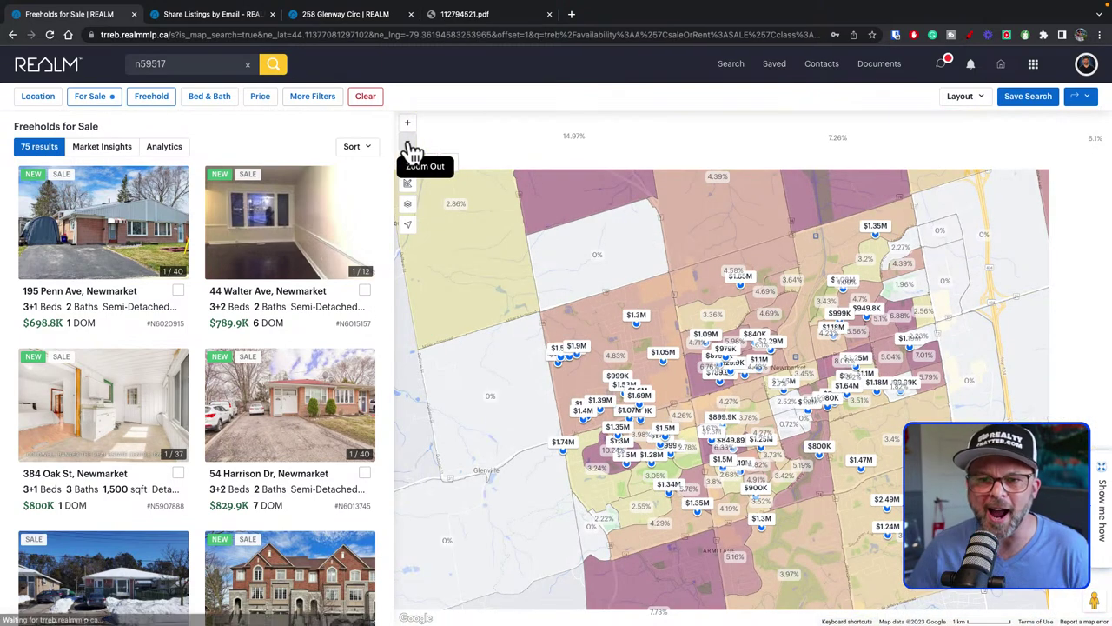
click(410, 146)
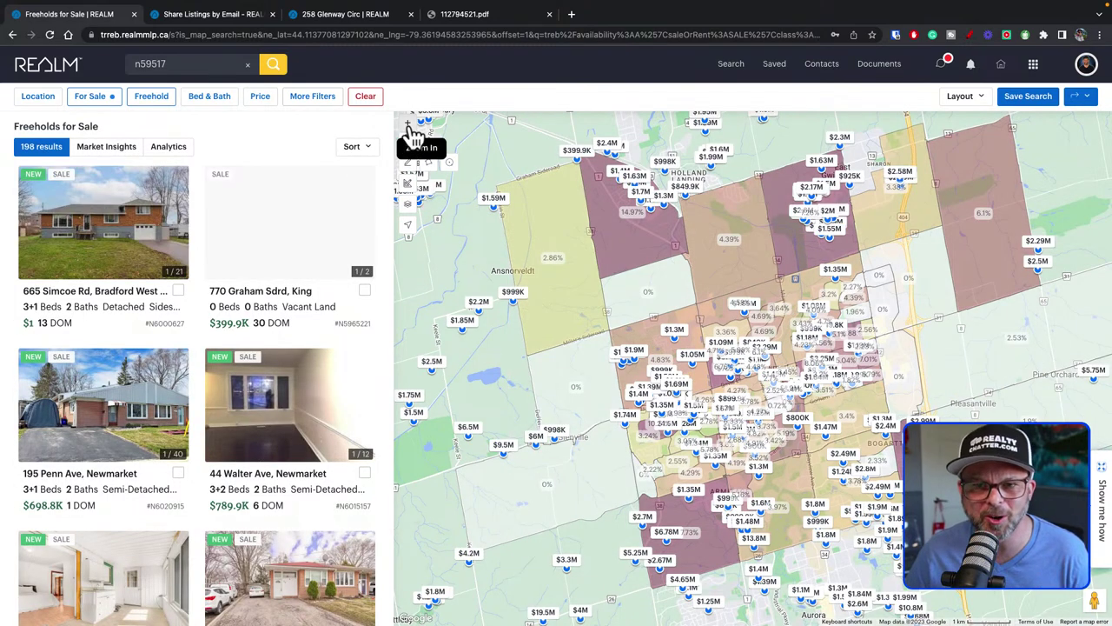
Zoom in on Newmarket and read block turnover, e.g. 2.55% from 19 sales.
click(409, 124)
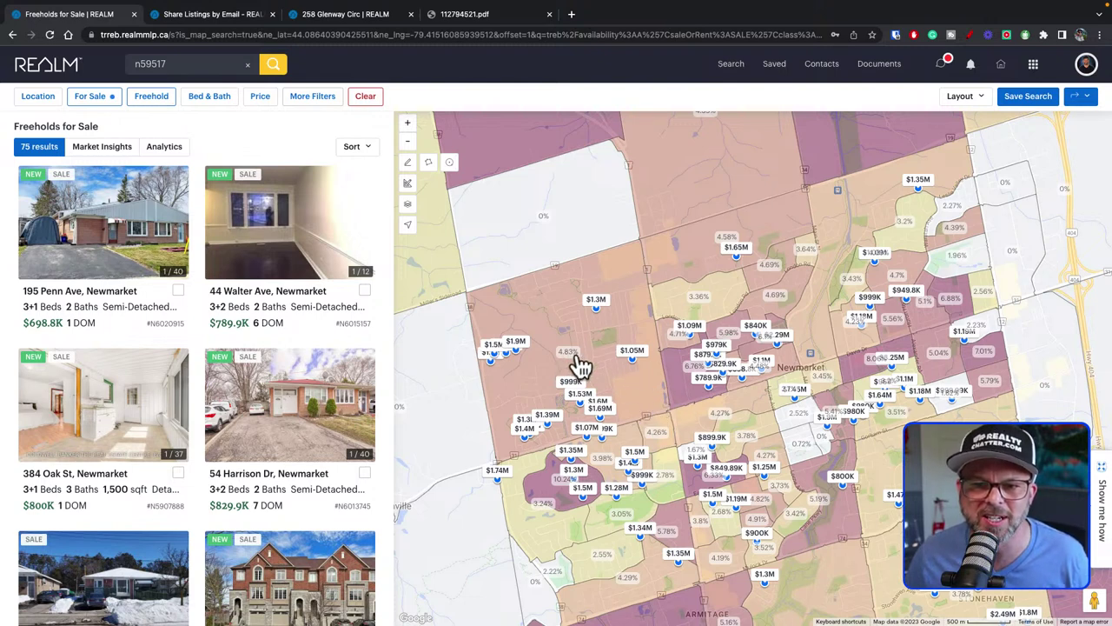
mouse_move(580, 365)
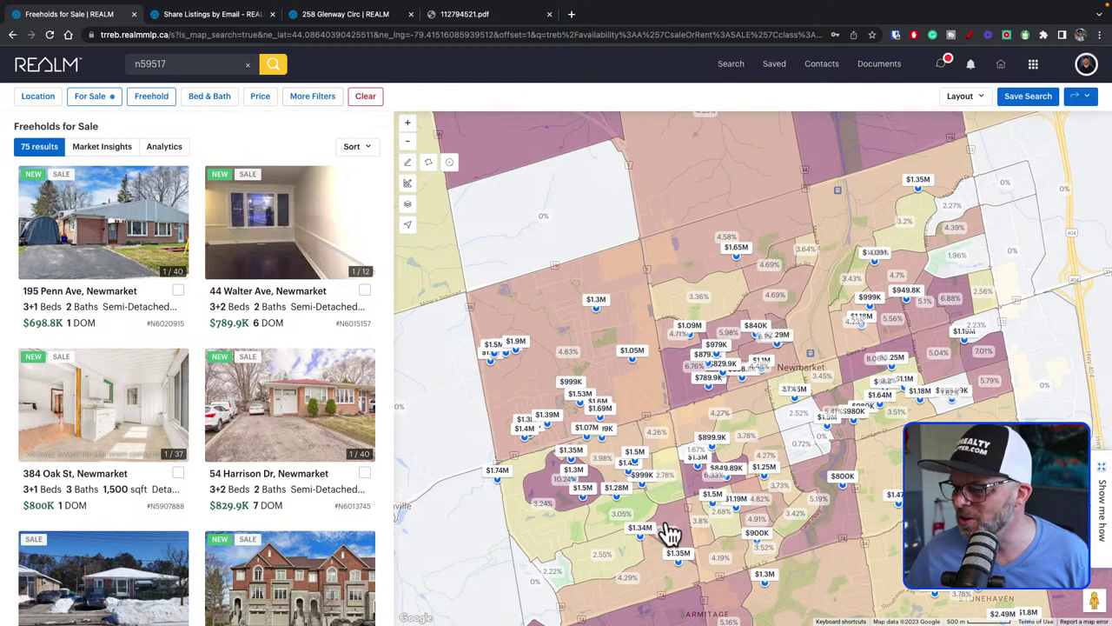
mouse_move(599, 566)
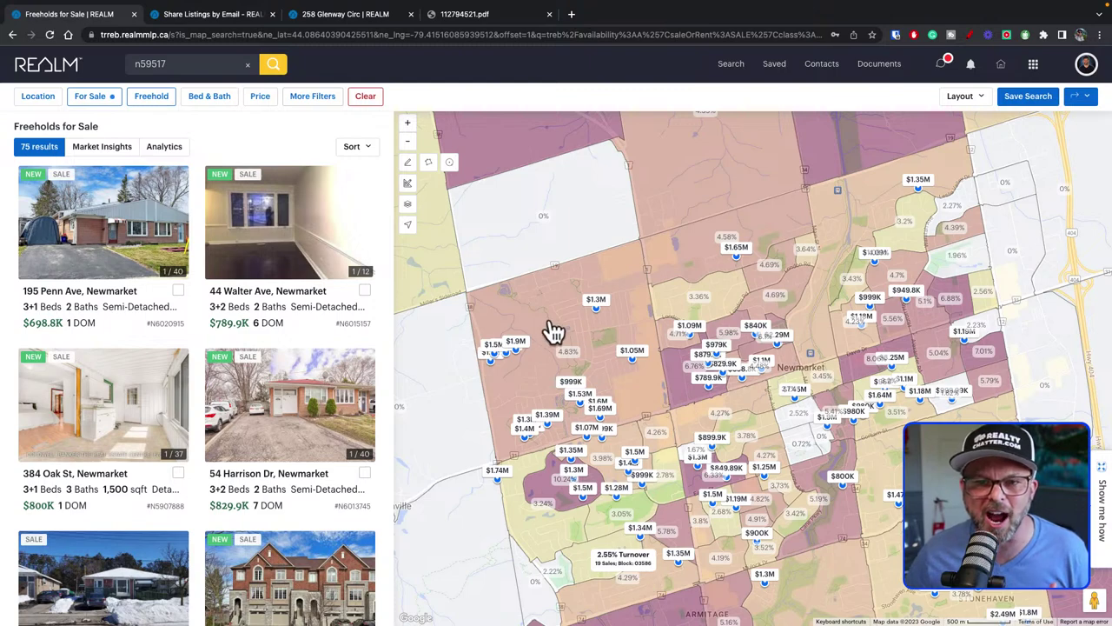
Turn off the Turnover 1YR overlay, leaving Communities off after a brief toggle.
click(407, 205)
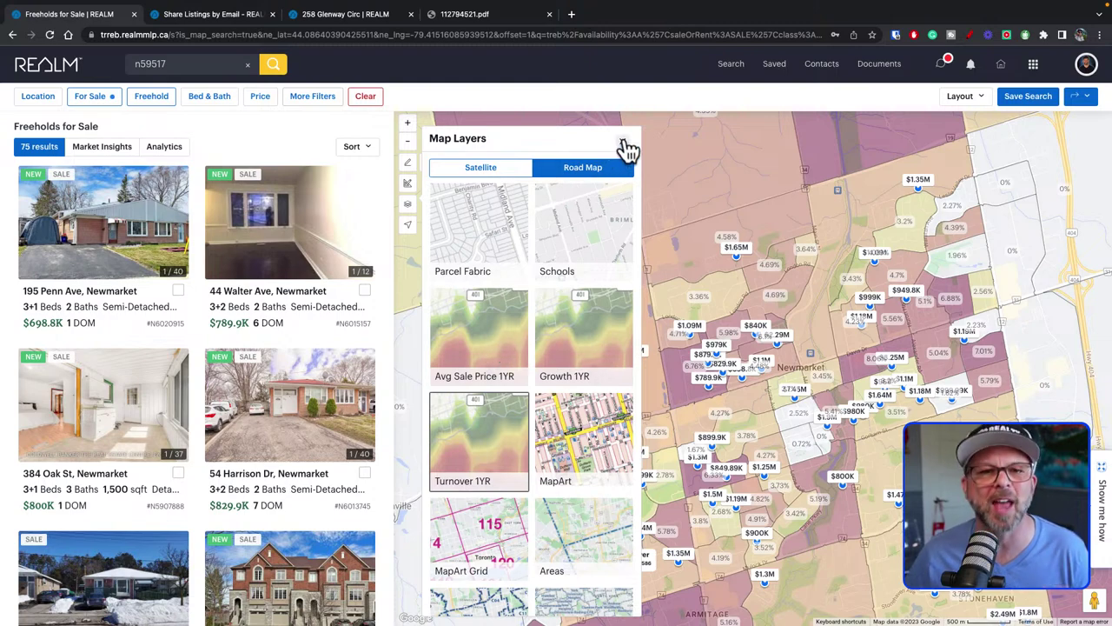
click(491, 458)
scroll(491, 458, down, 1)
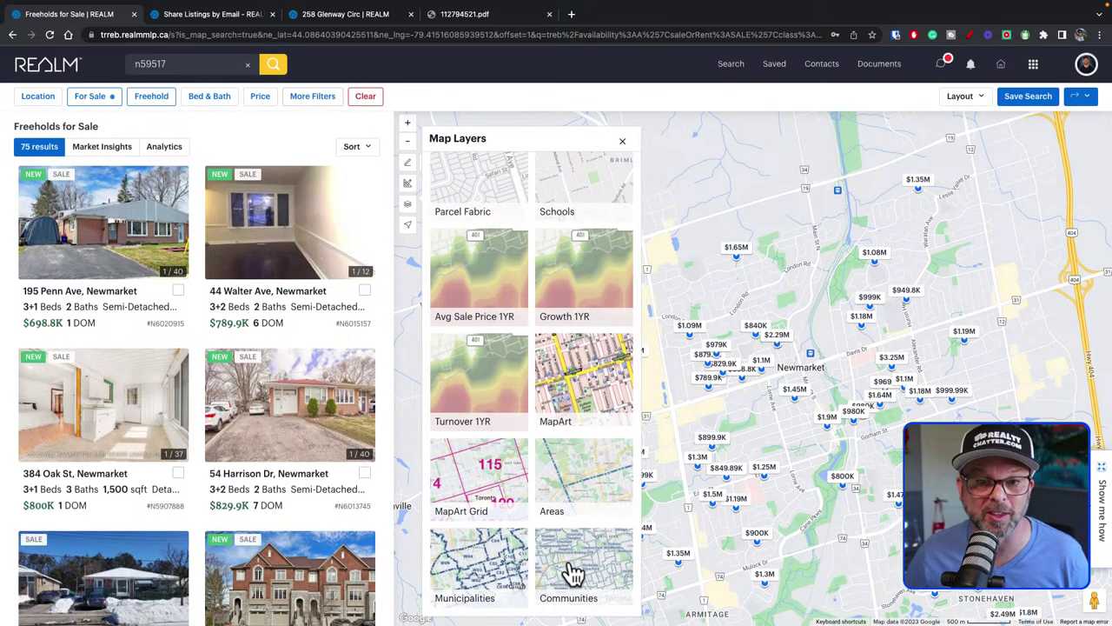
click(573, 572)
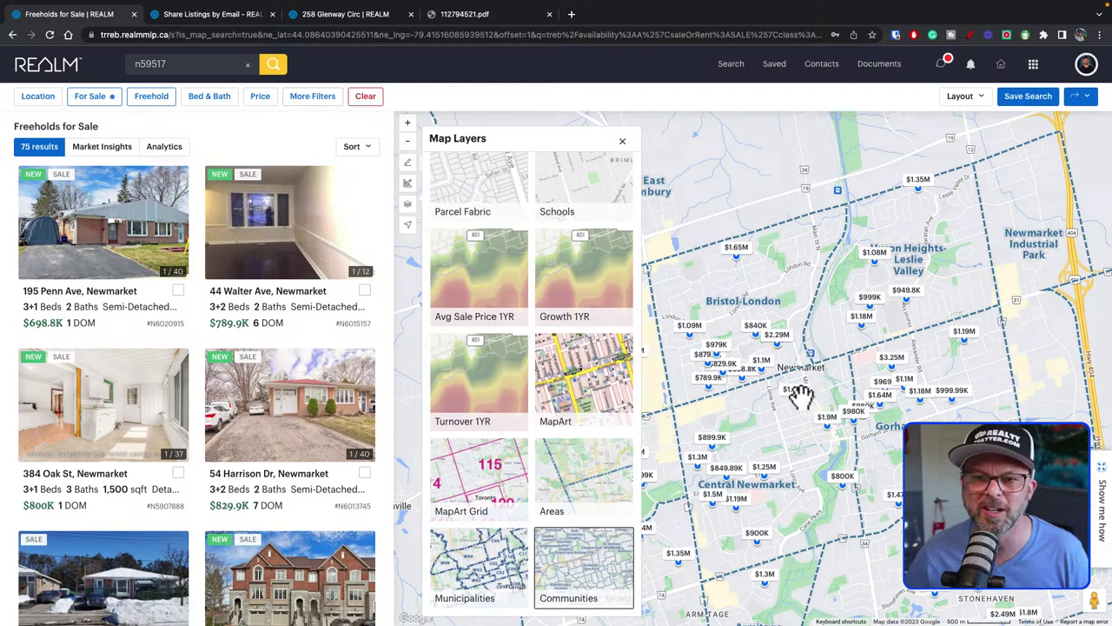
click(594, 583)
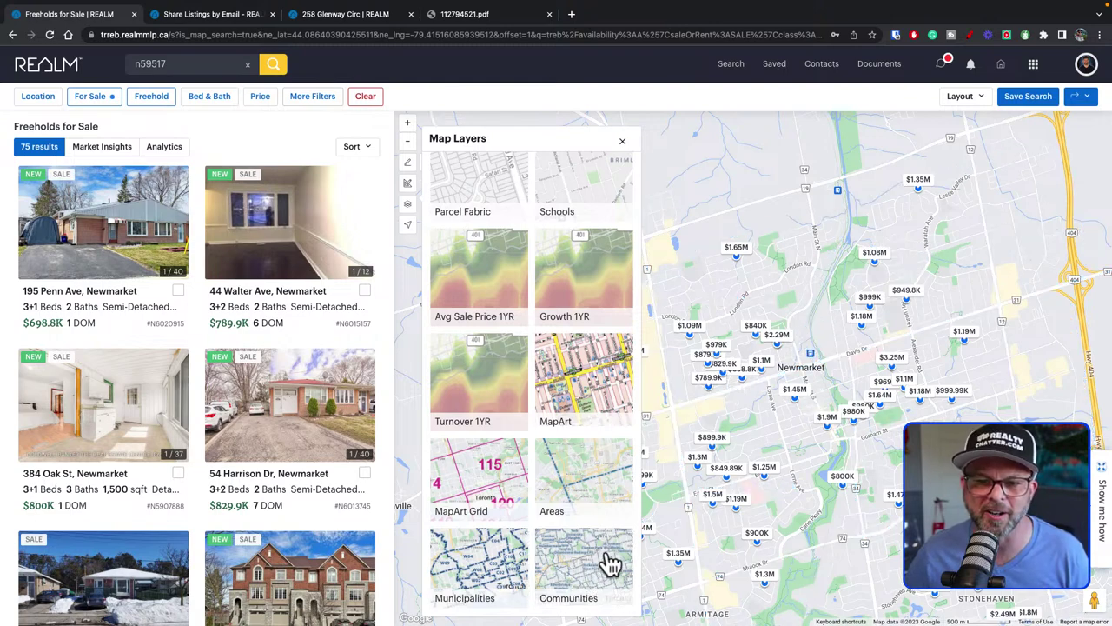
click(623, 141)
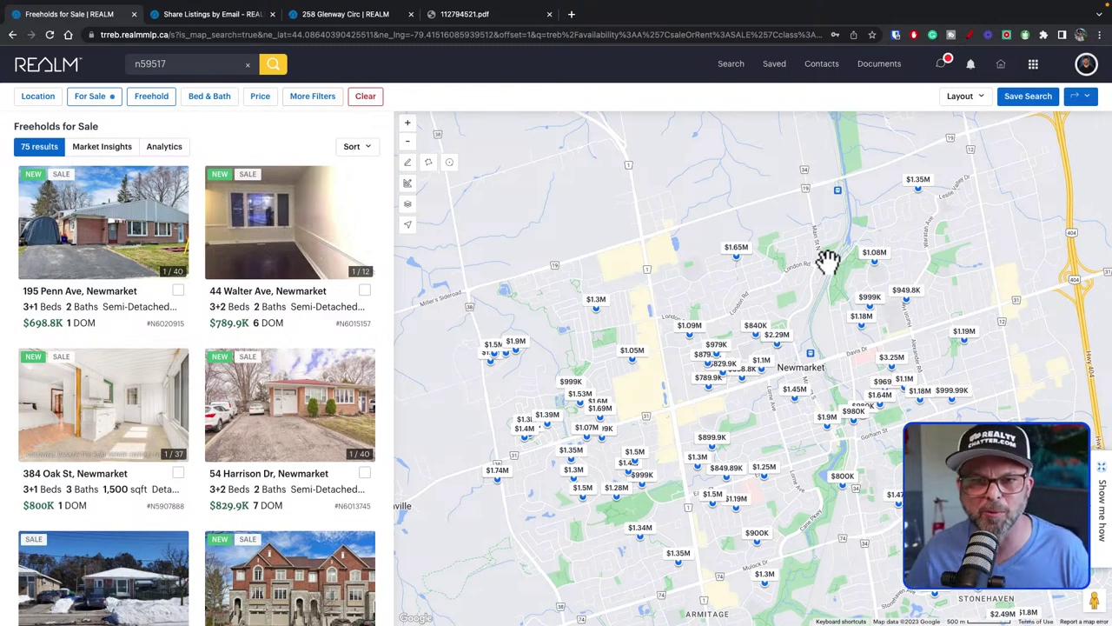
Open Land Registry Search and choose York Region (65) as the registry office.
click(1035, 68)
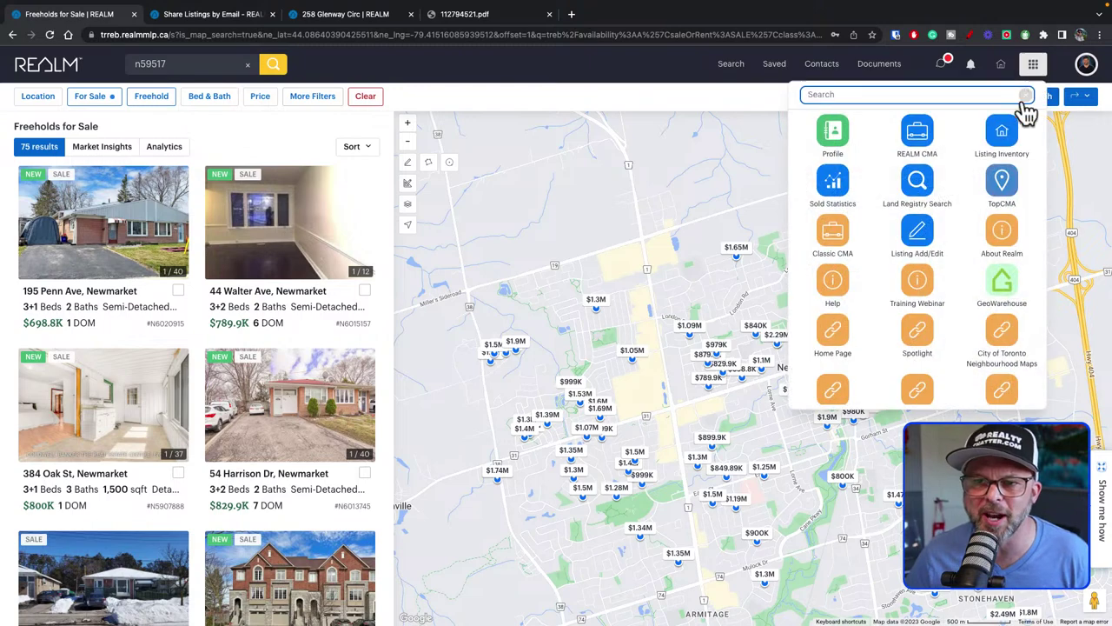
click(920, 186)
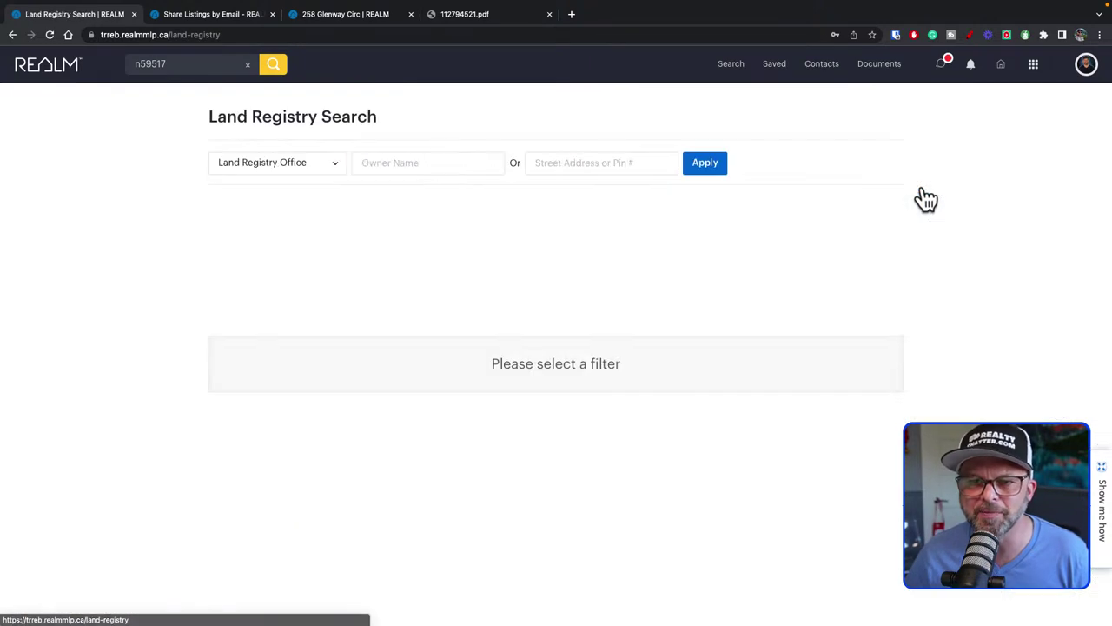
scroll(556, 251, up, 3)
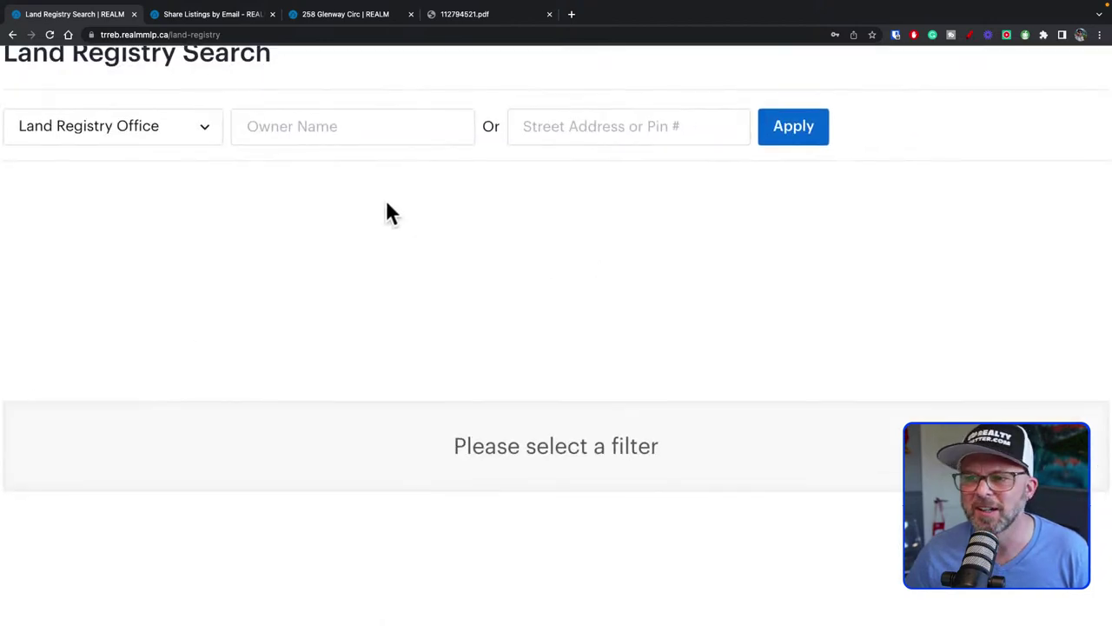
scroll(539, 218, left, 3)
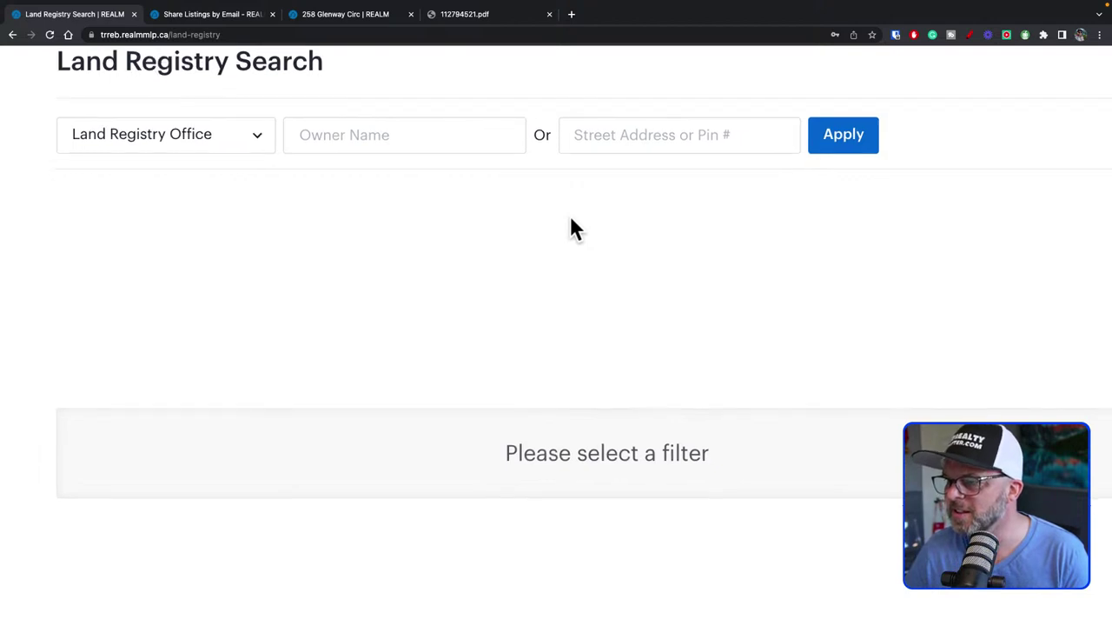
scroll(570, 220, down, 3)
click(340, 166)
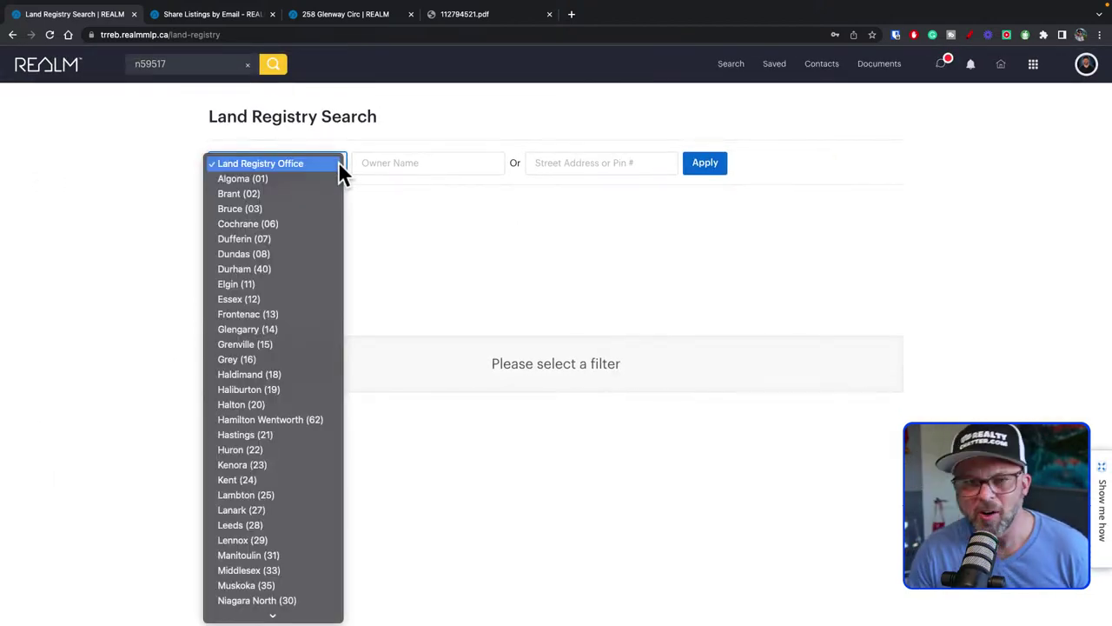
scroll(338, 165, down, 5)
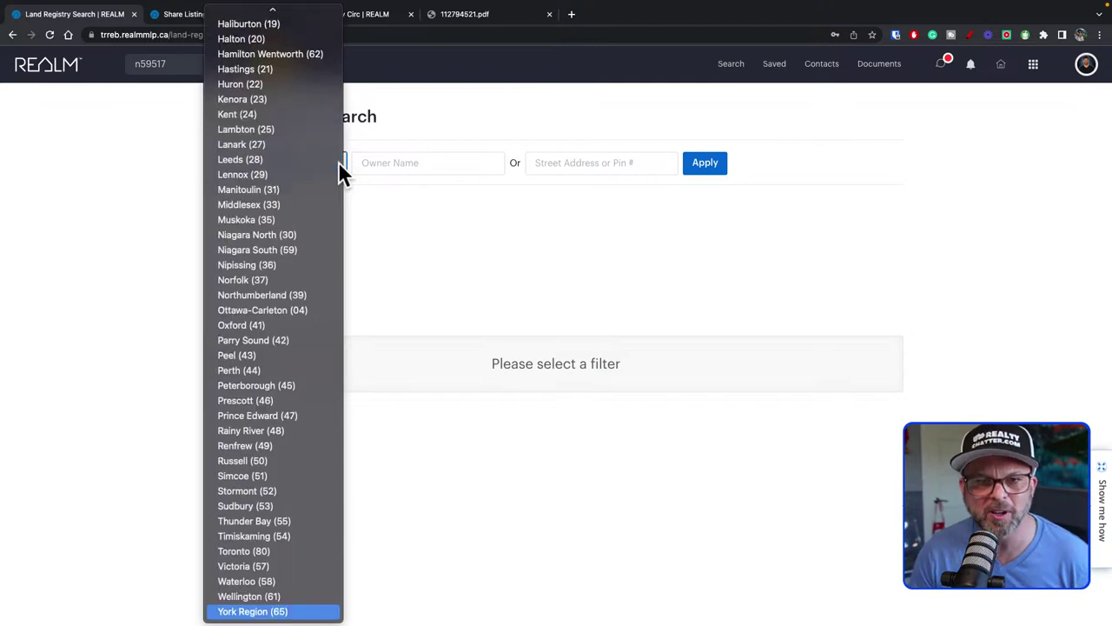
click(239, 611)
Search the registry by an owner's surname, review the results, then return to the dashboard.
click(429, 153)
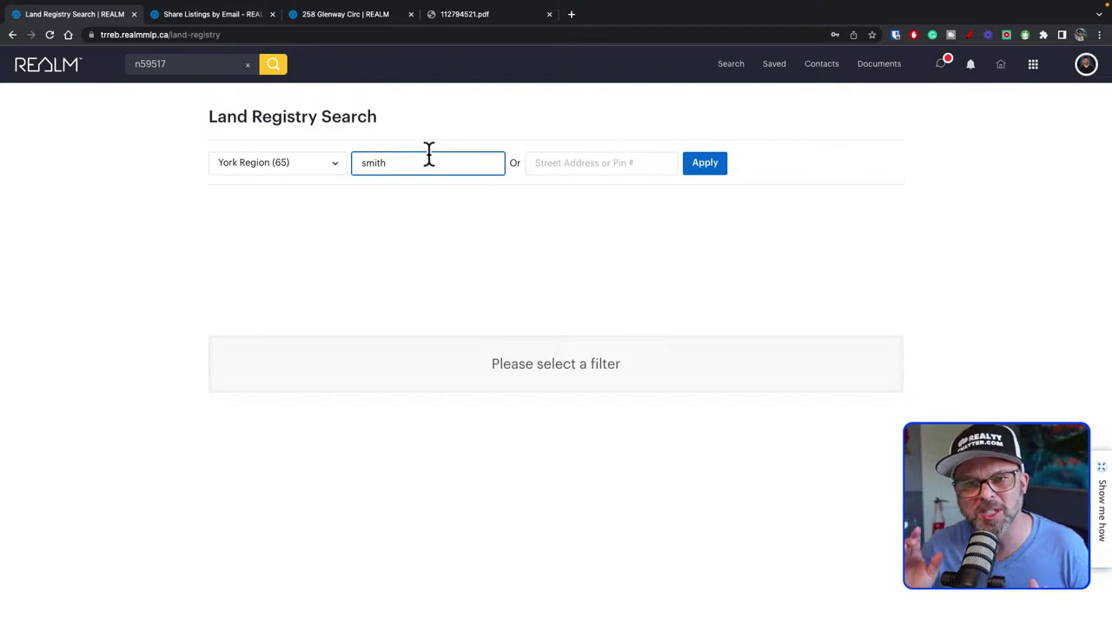
click(699, 167)
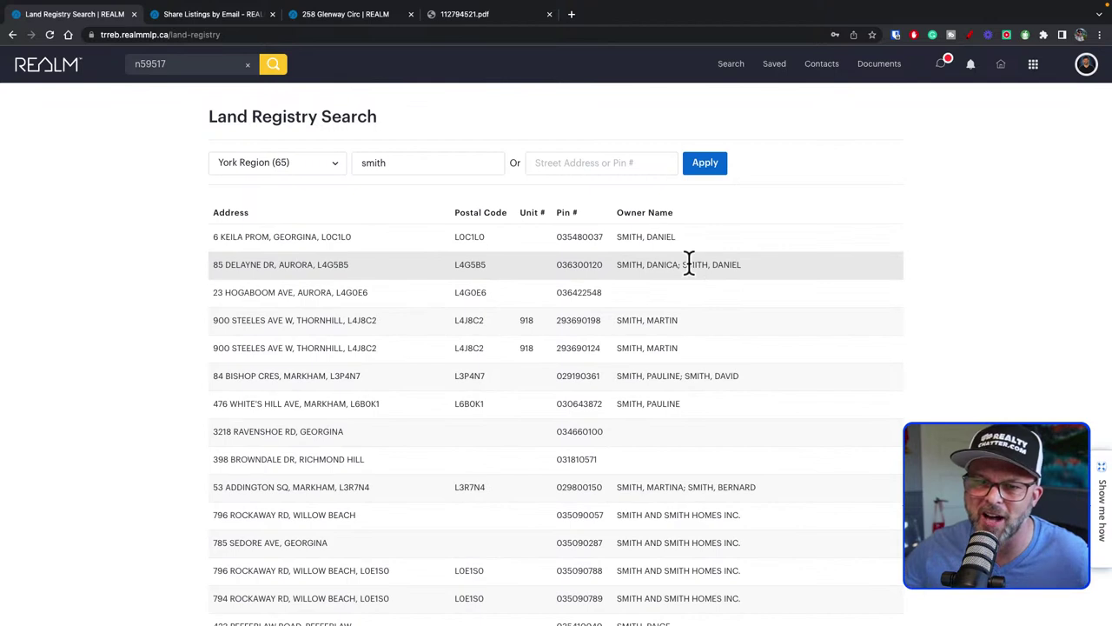
scroll(420, 370, down, 1)
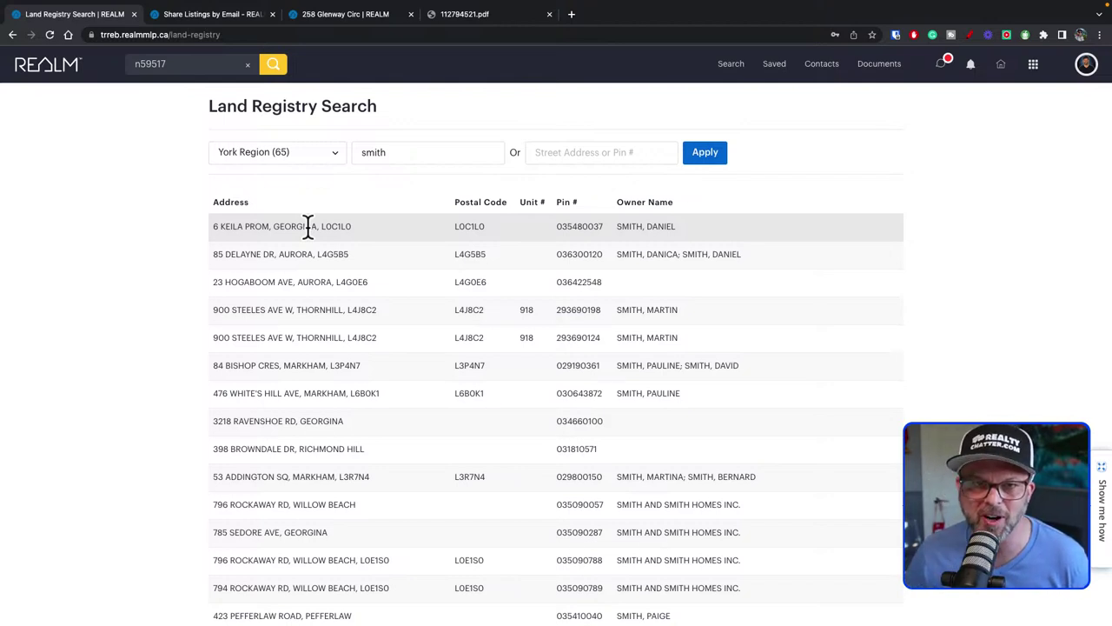
click(47, 70)
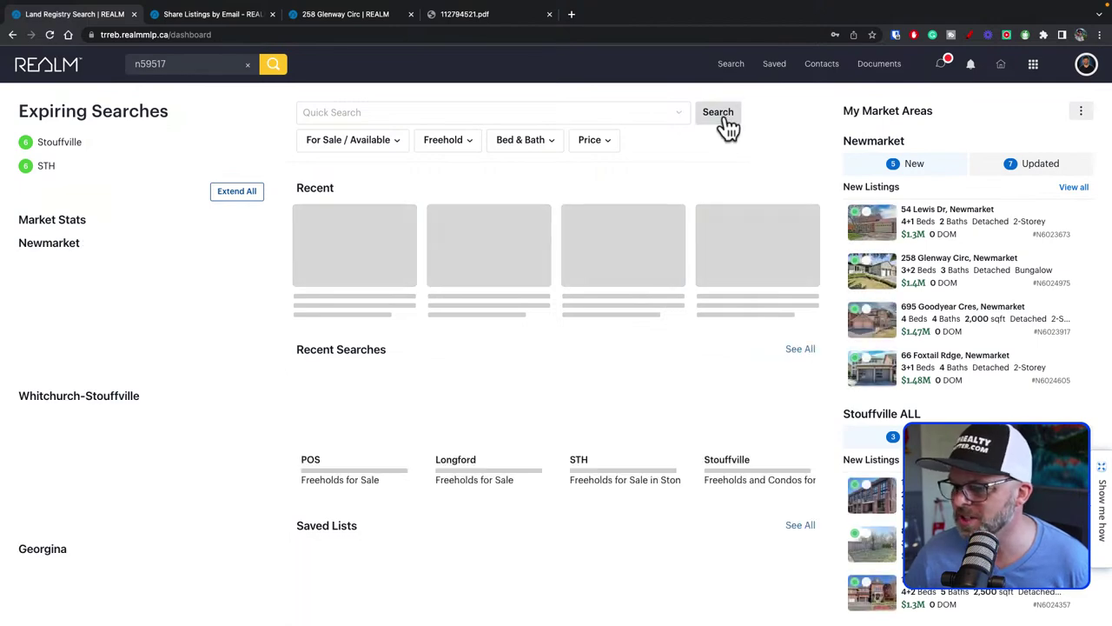
Launch a fresh freeholds-for-sale search (10,000 results) and open its Location filter.
click(721, 117)
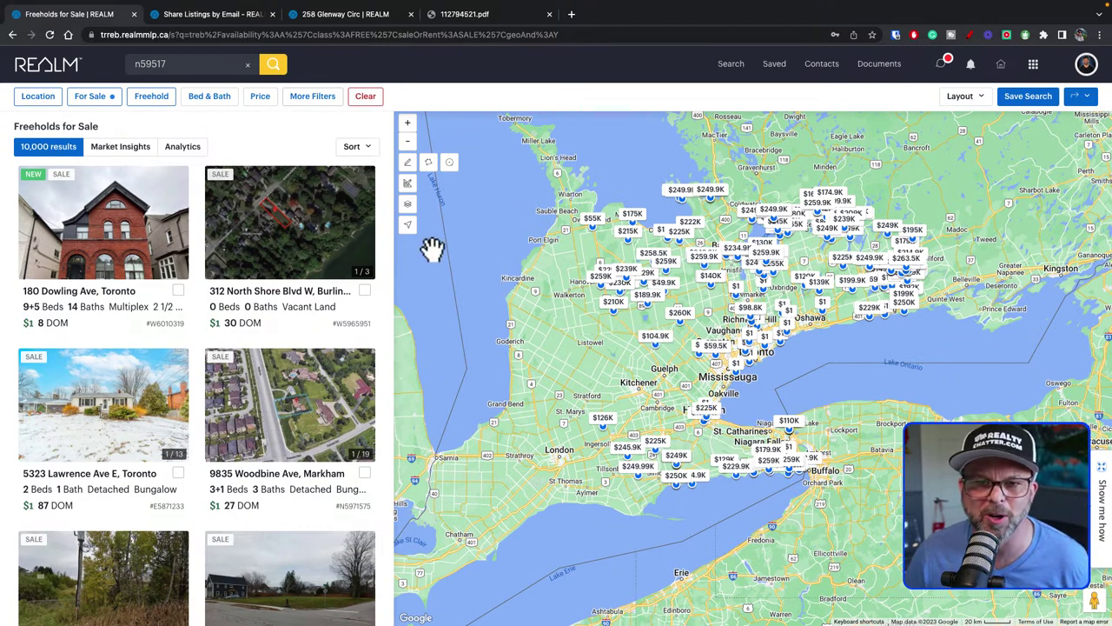
click(40, 100)
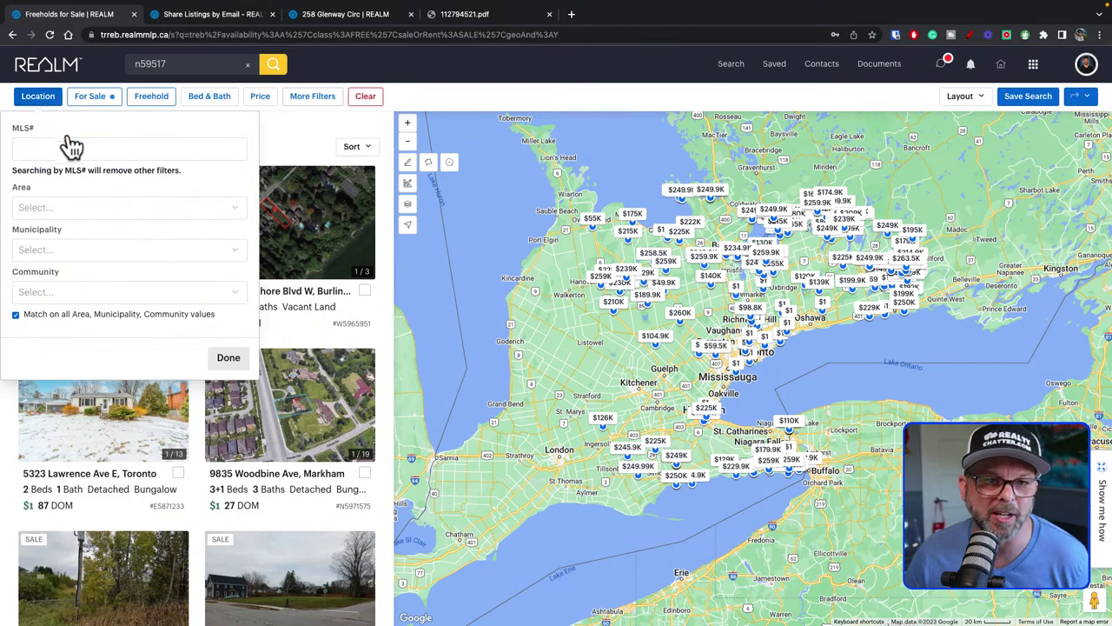
Set the Location municipality to Newmarket, narrowing the search to 85 listings.
click(73, 249)
text(new)
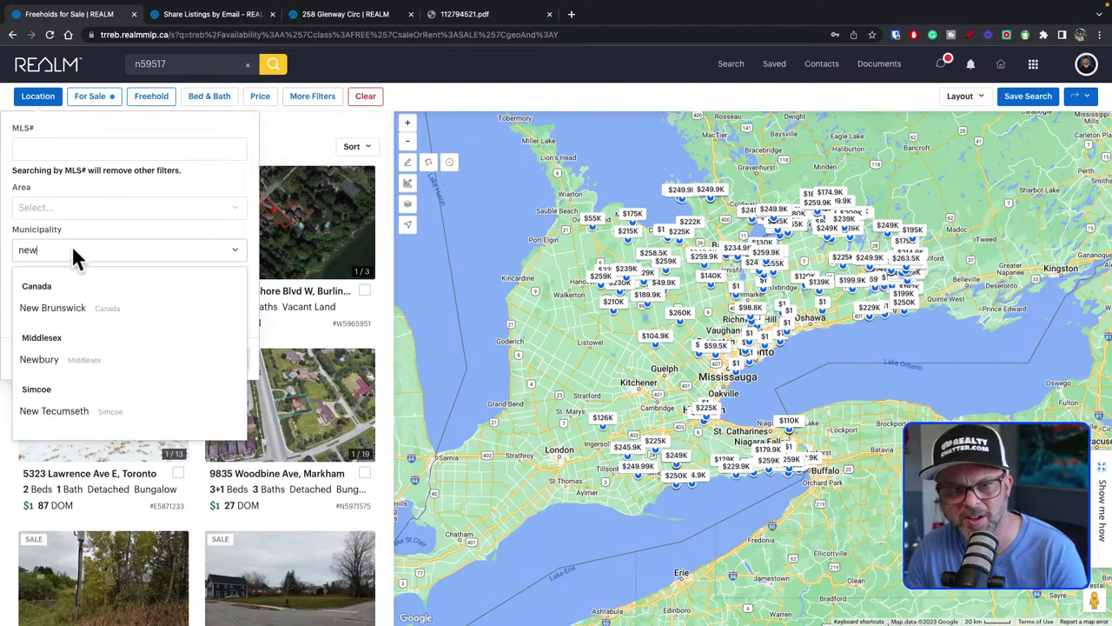
text(ma)
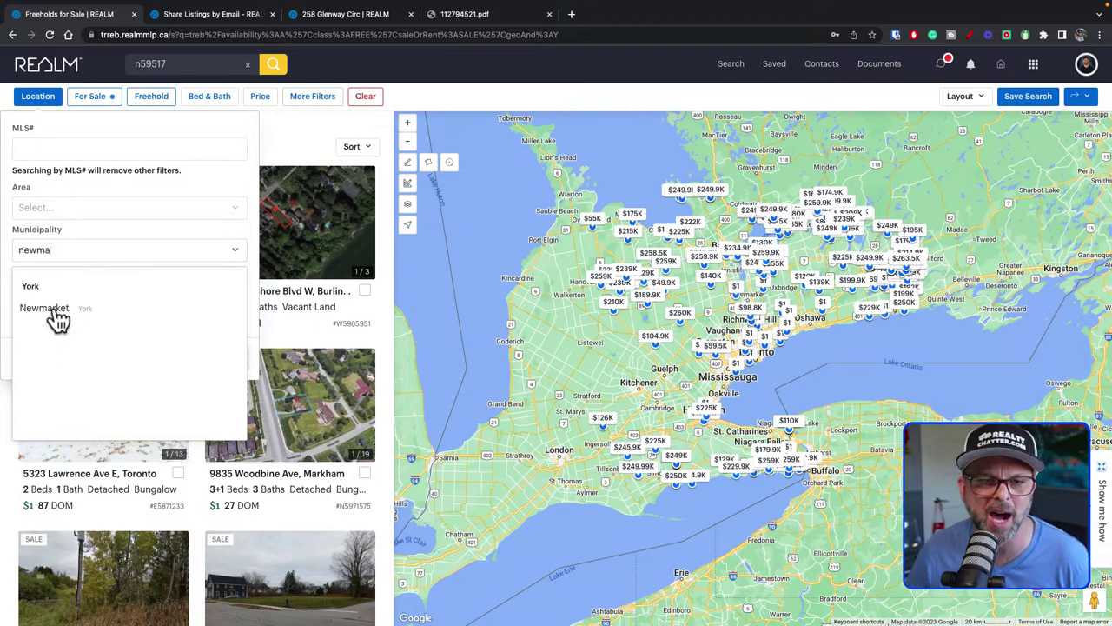
click(52, 311)
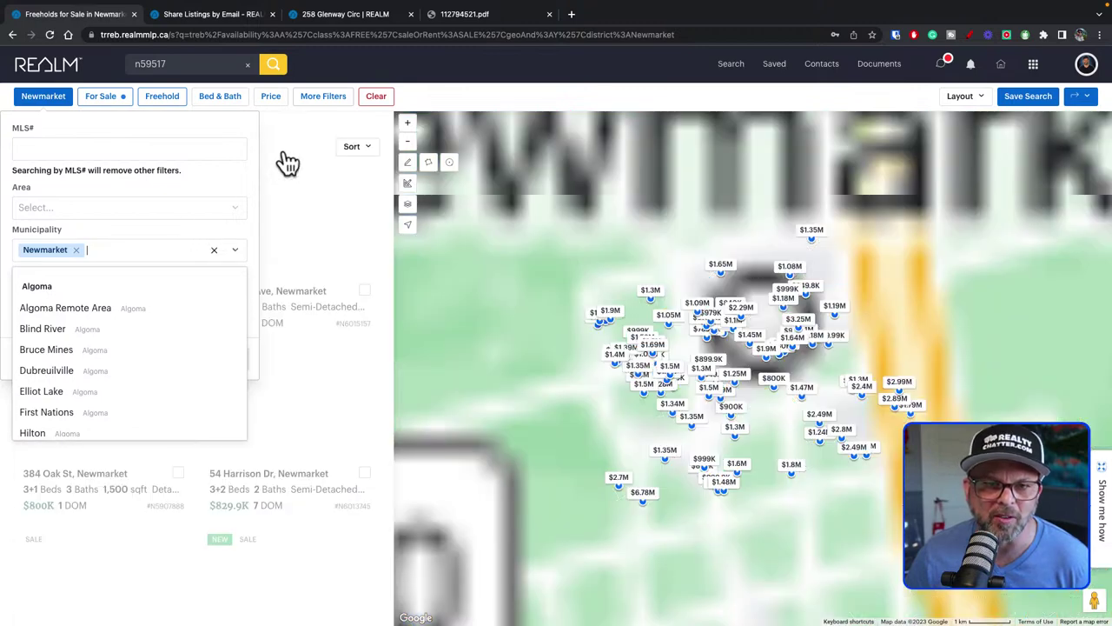
click(288, 162)
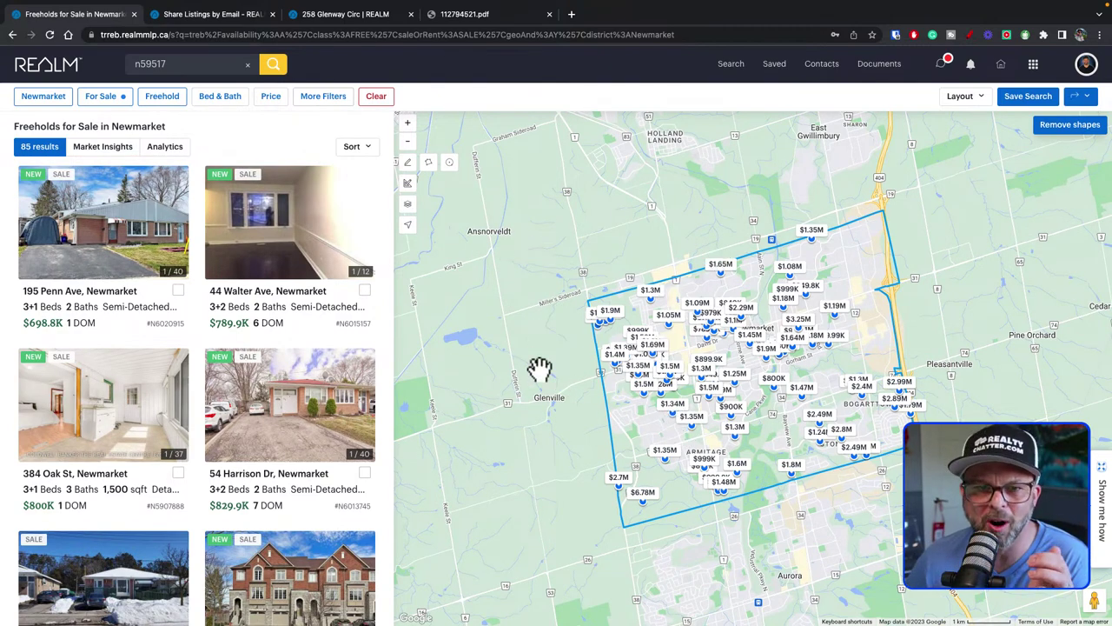
Open Trenlii market insights for Newmarket and chart Total Sales.
click(103, 147)
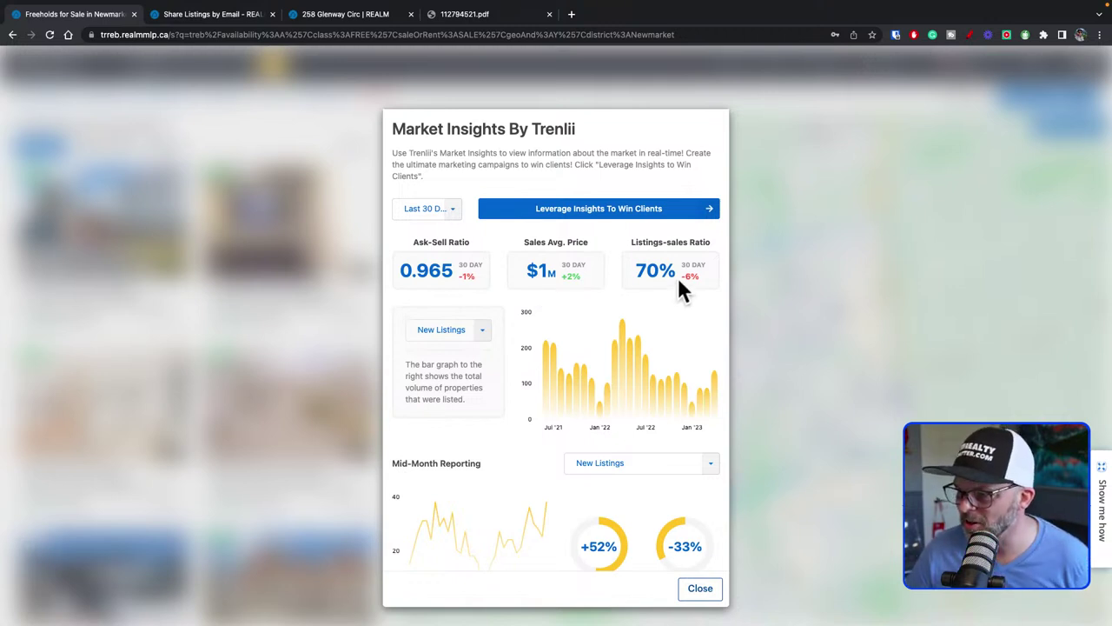
mouse_move(593, 330)
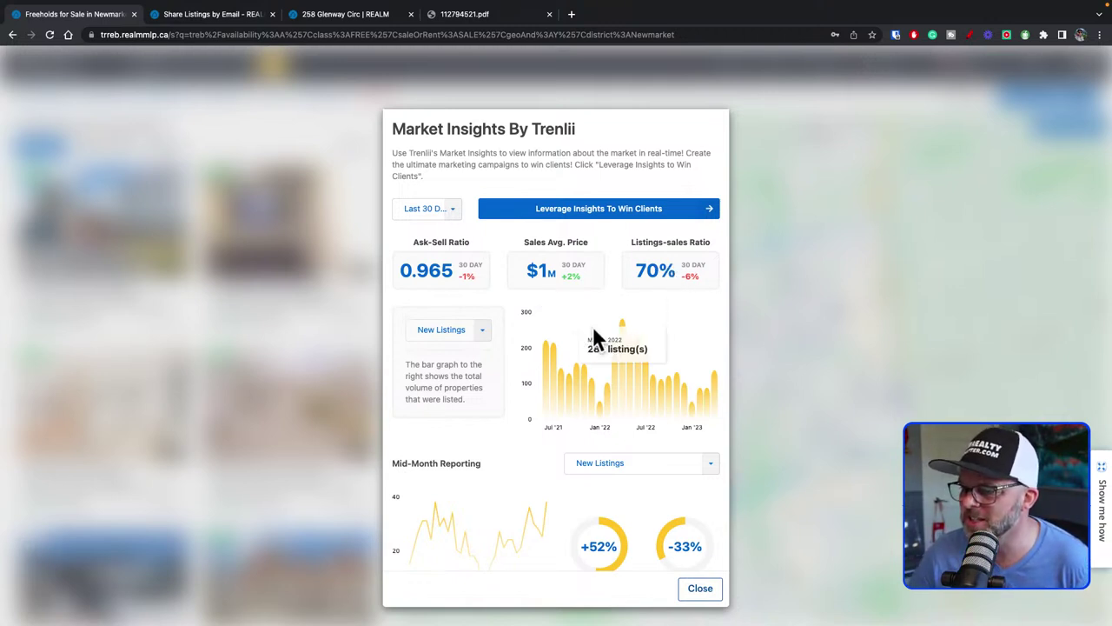
click(483, 330)
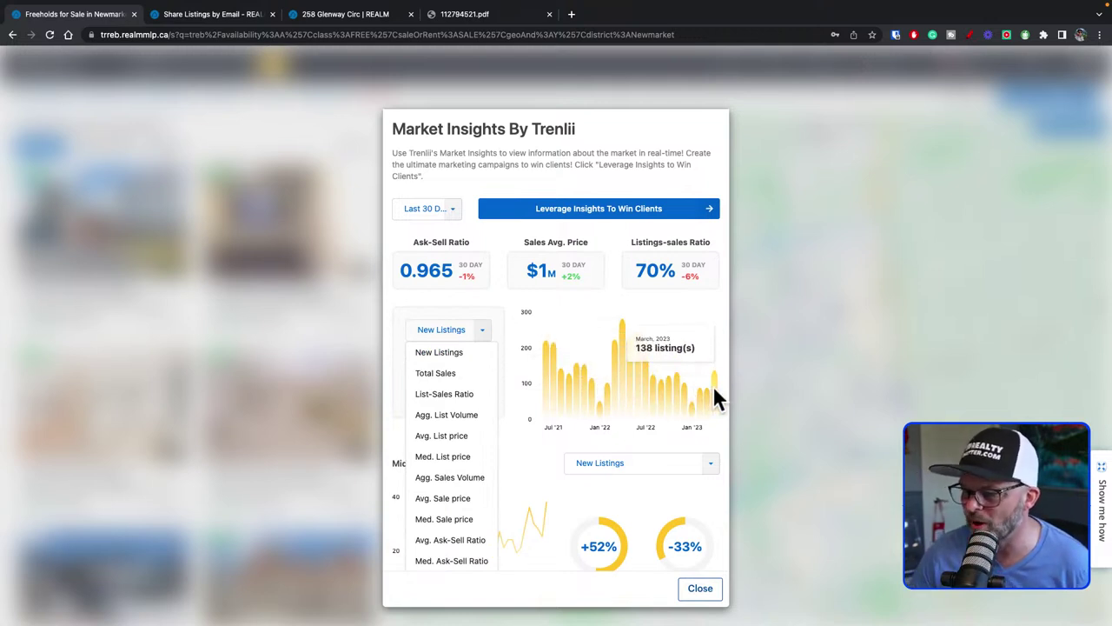
click(450, 374)
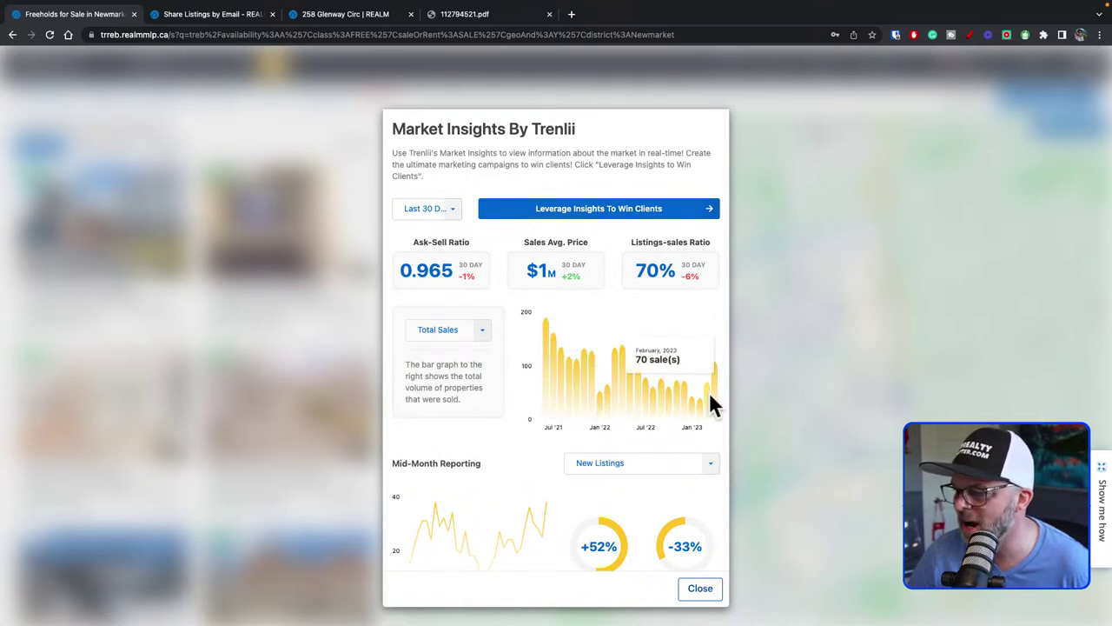
Switch the insights chart to Med. List price, then close the insights.
click(480, 333)
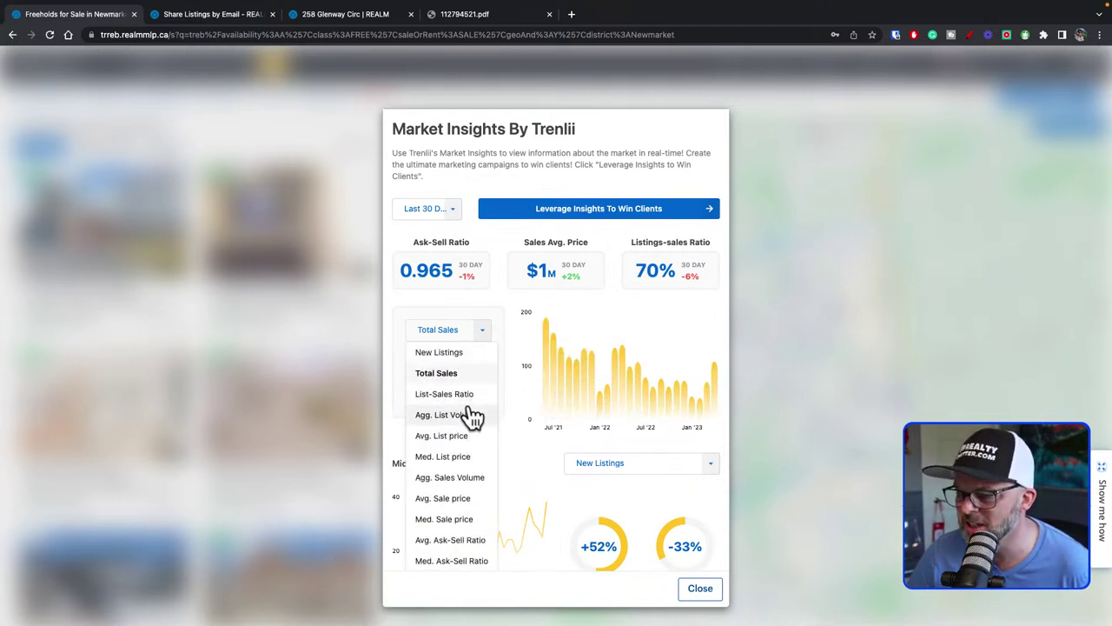
click(465, 458)
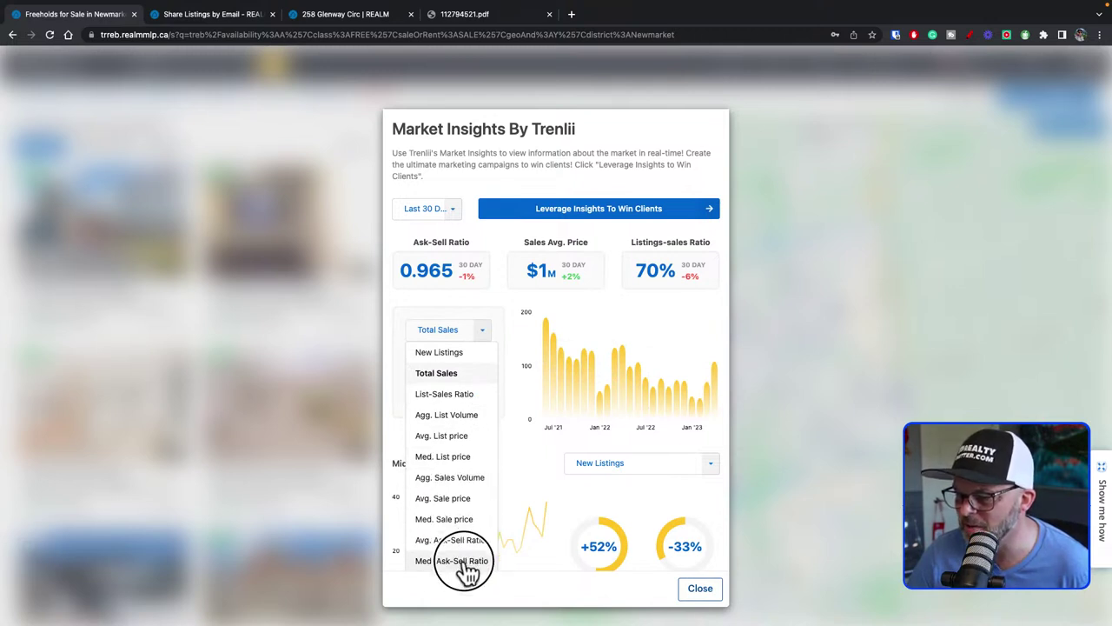
scroll(454, 530, down, 1)
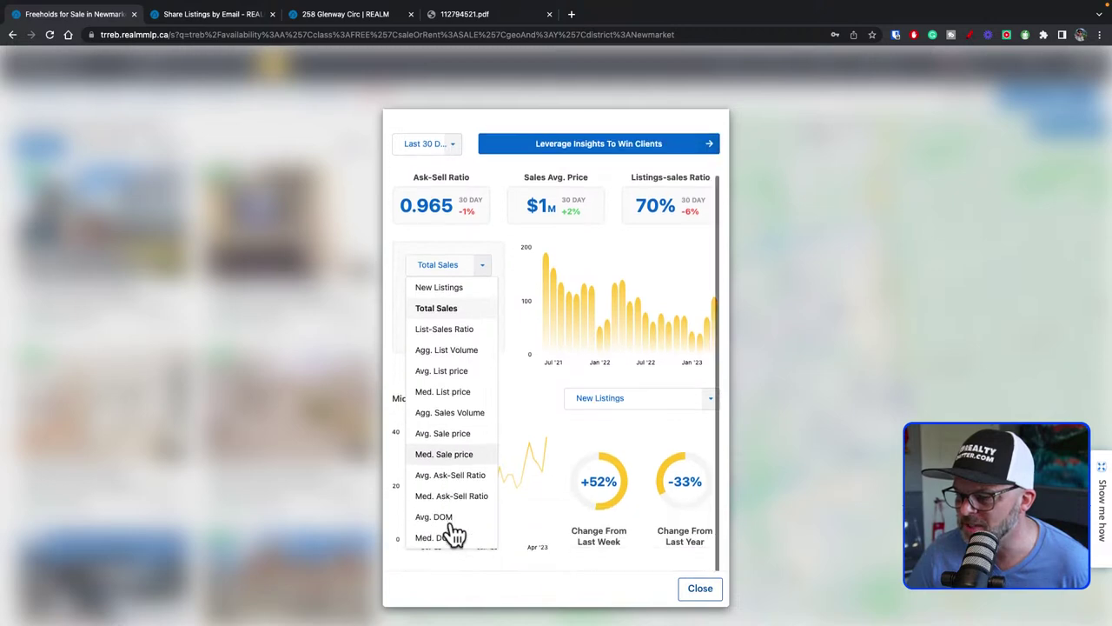
click(461, 396)
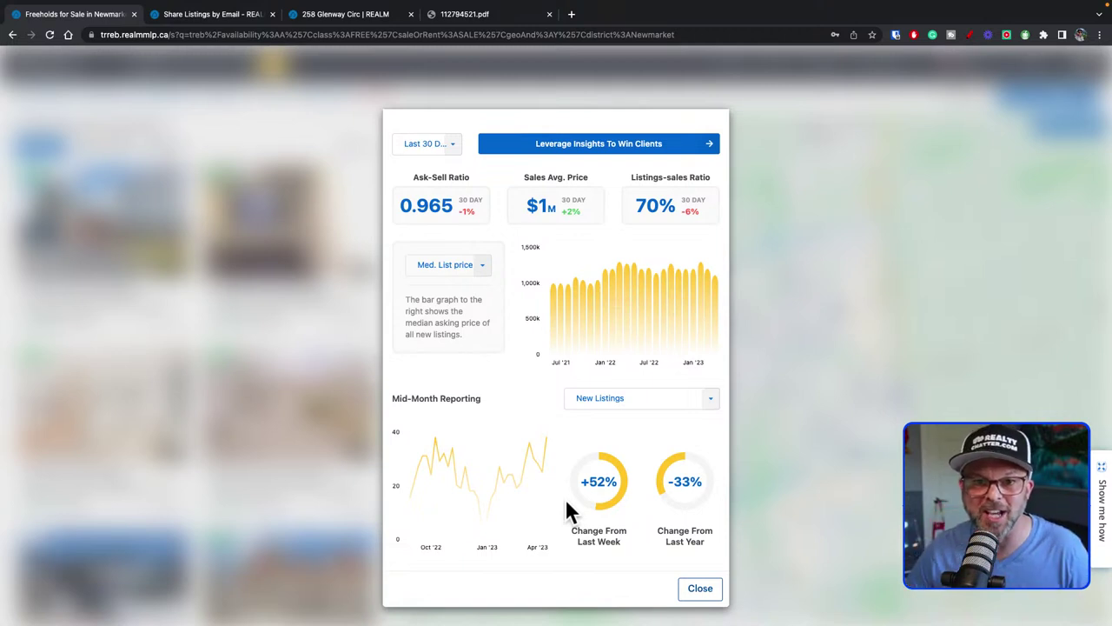
click(701, 594)
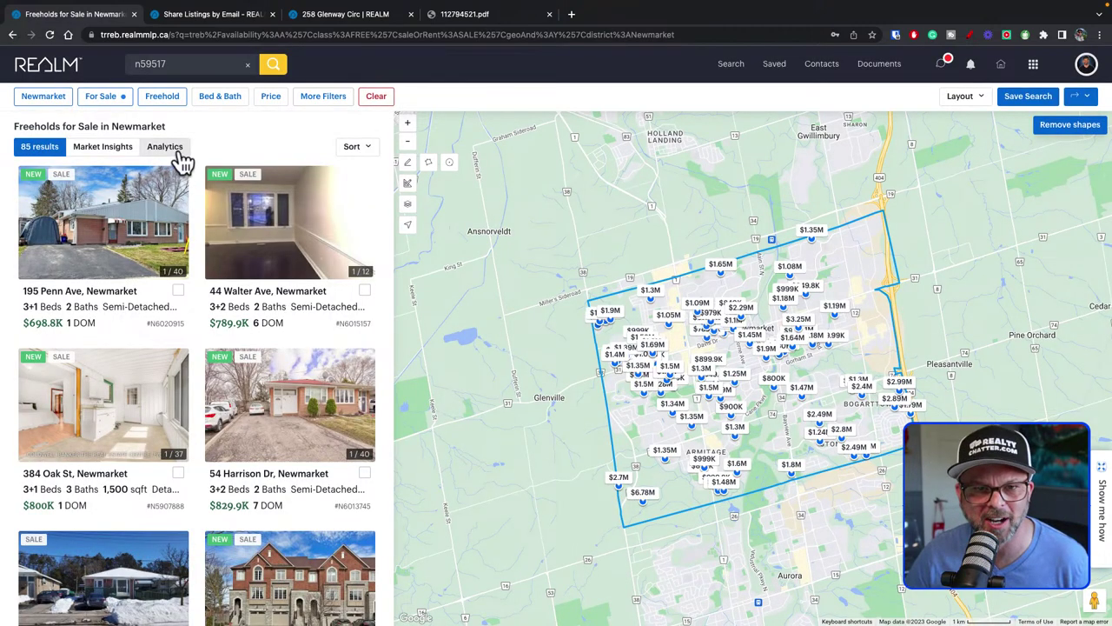
click(179, 155)
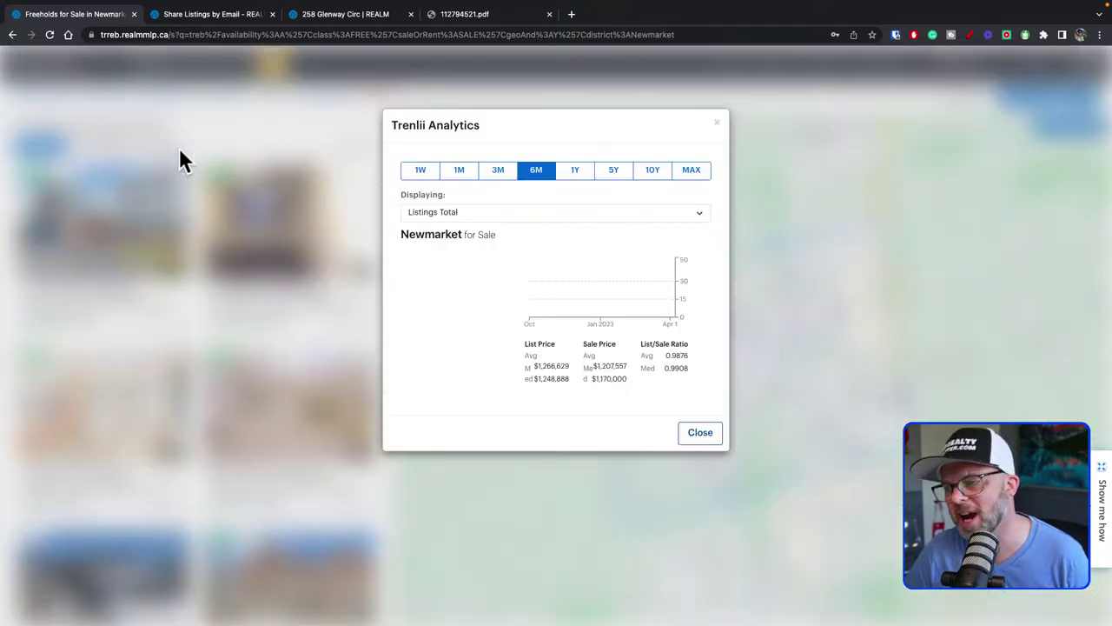
mouse_move(513, 297)
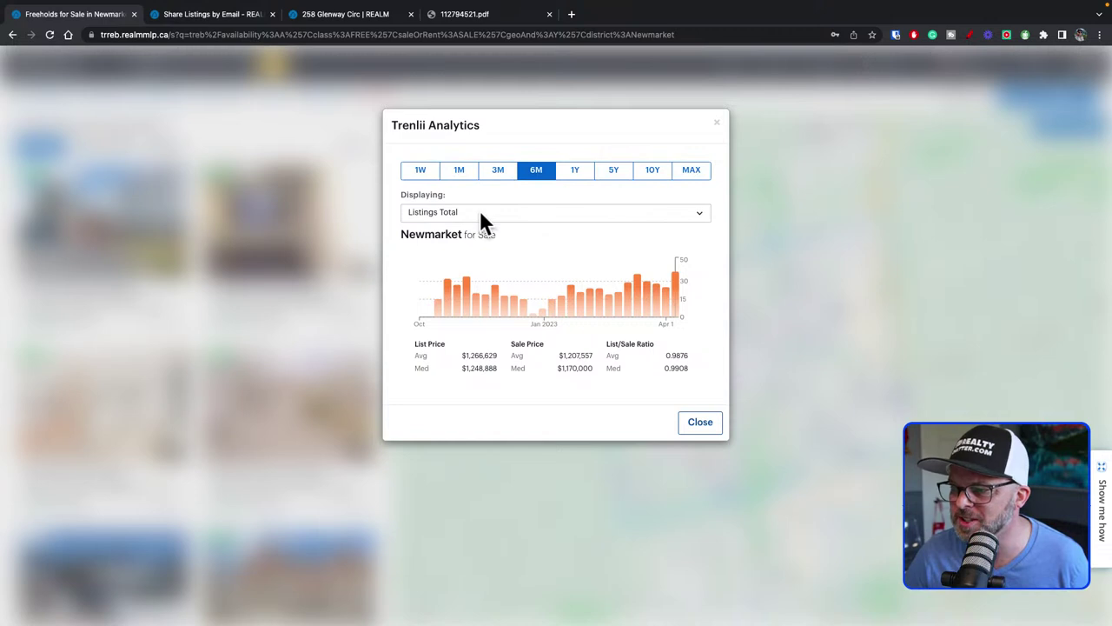
click(420, 171)
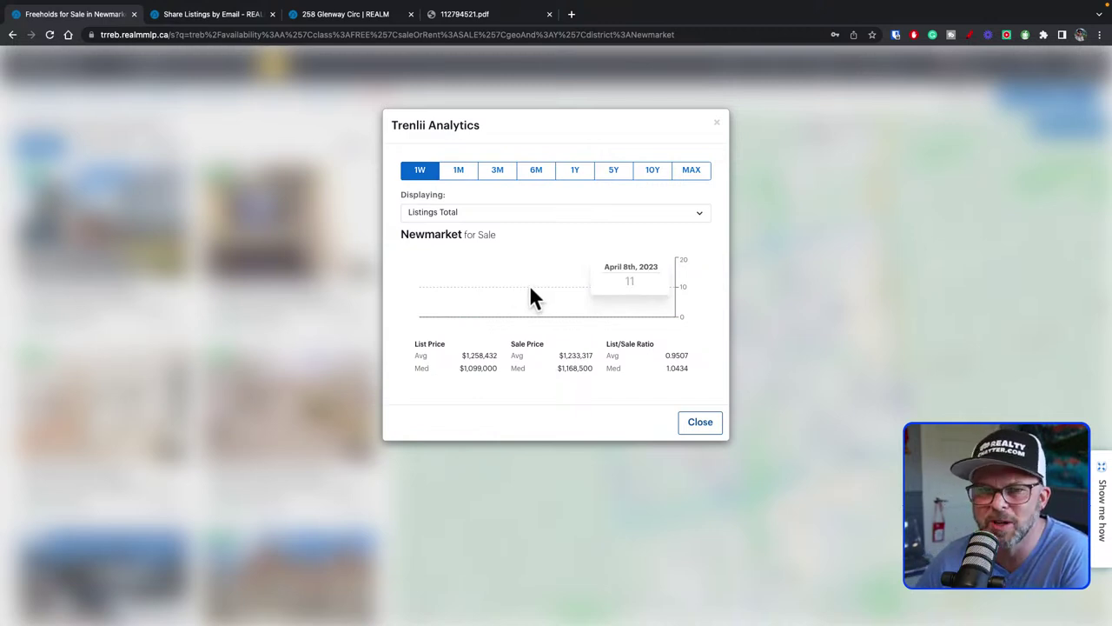
click(463, 171)
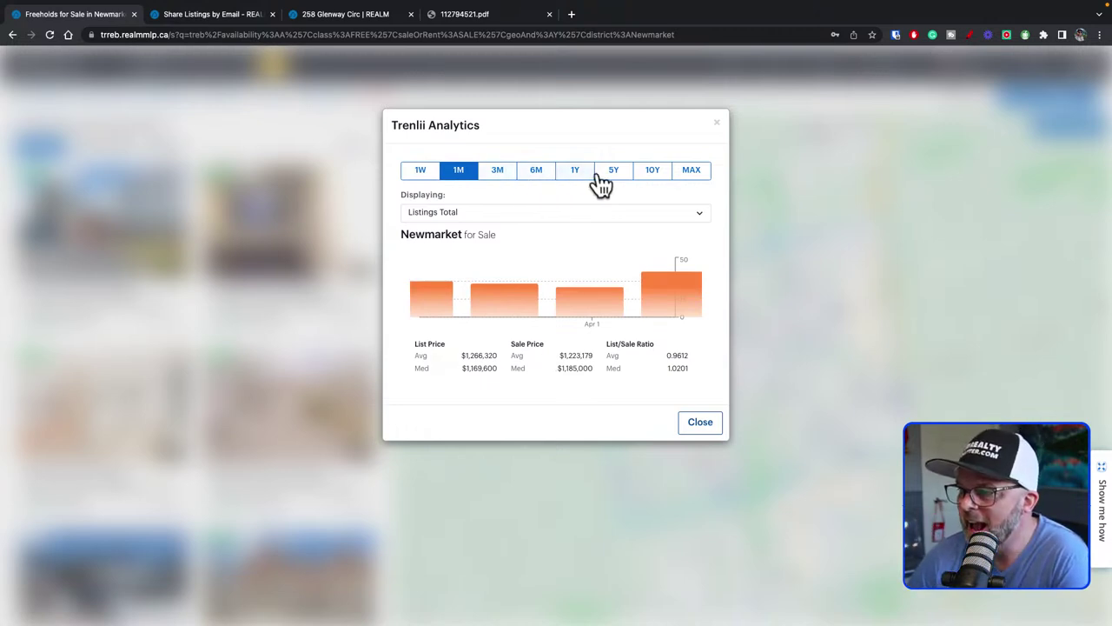
click(689, 180)
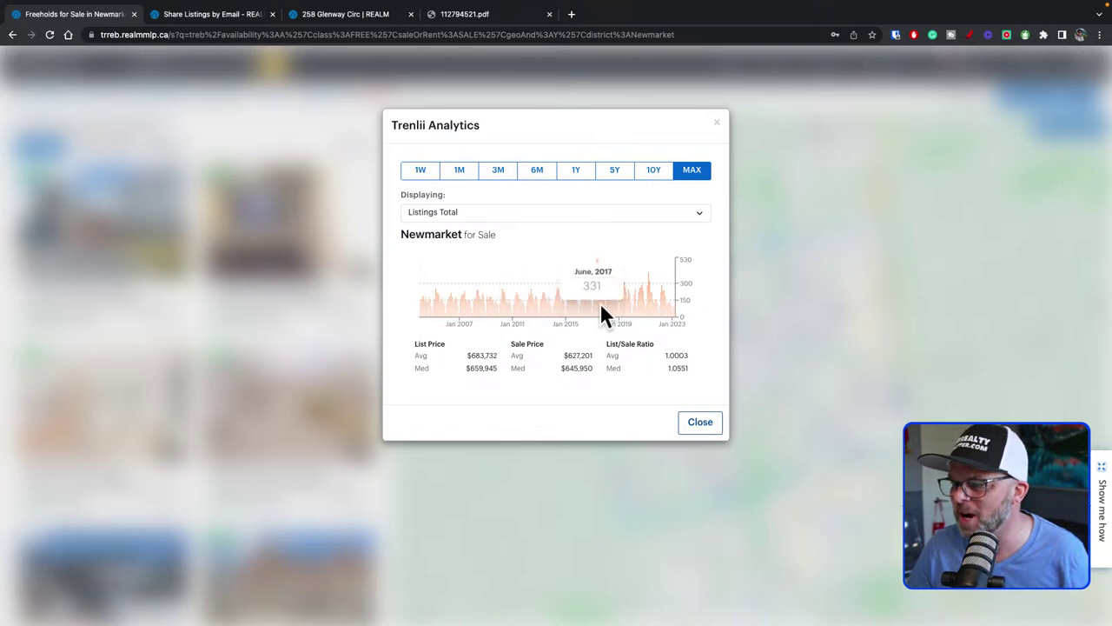
click(677, 212)
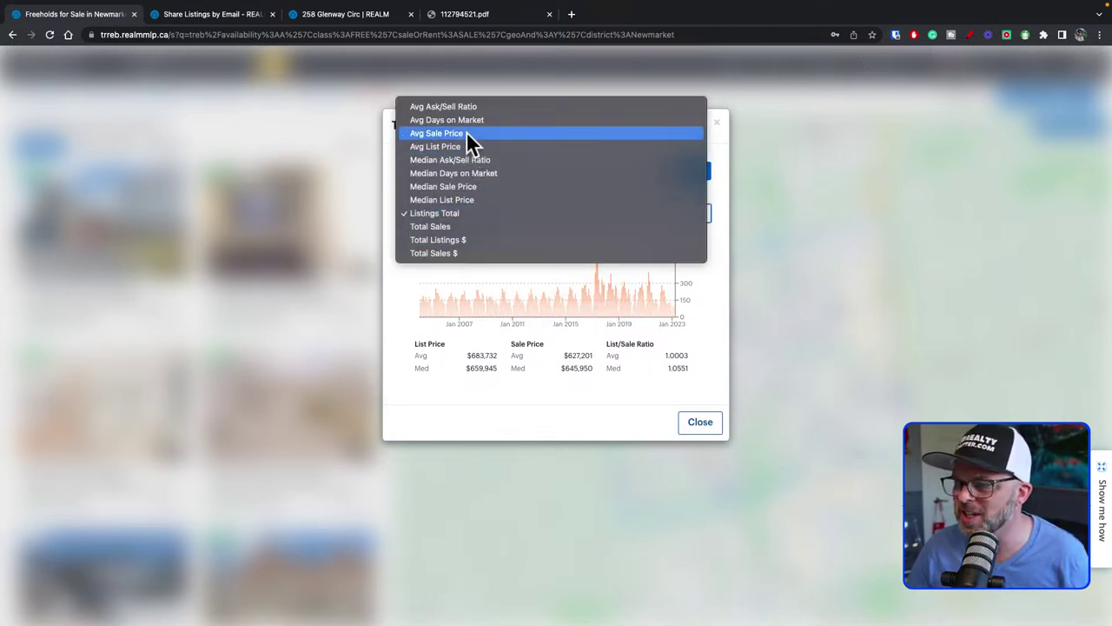
click(480, 189)
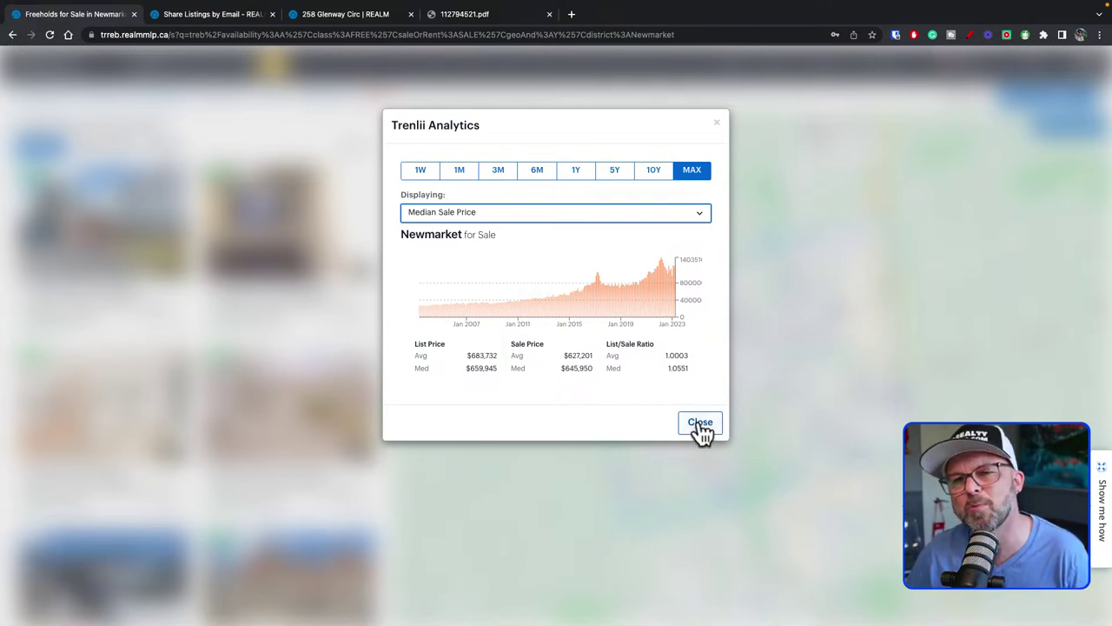
click(540, 174)
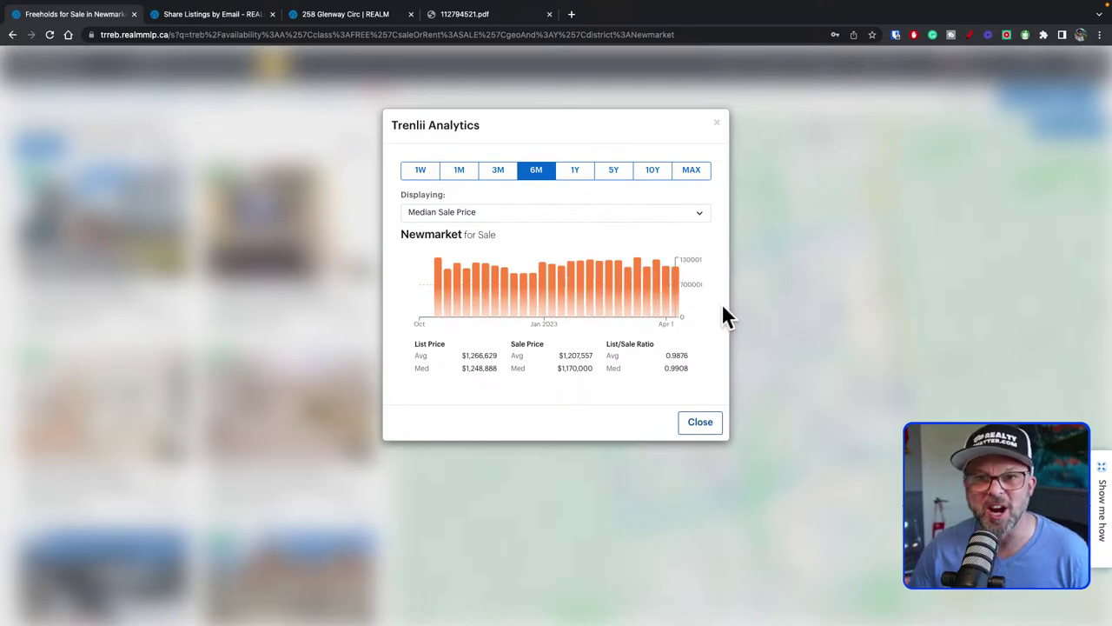
click(699, 425)
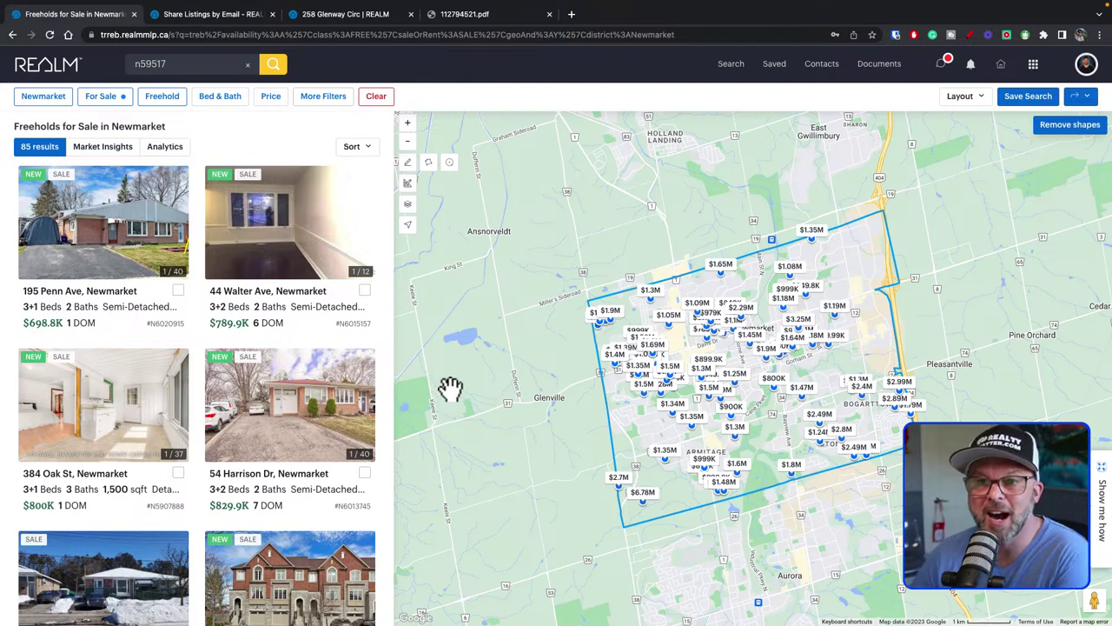
Add Aurora alongside Newmarket as a municipality filter, expanding results to 161 listings.
click(1043, 69)
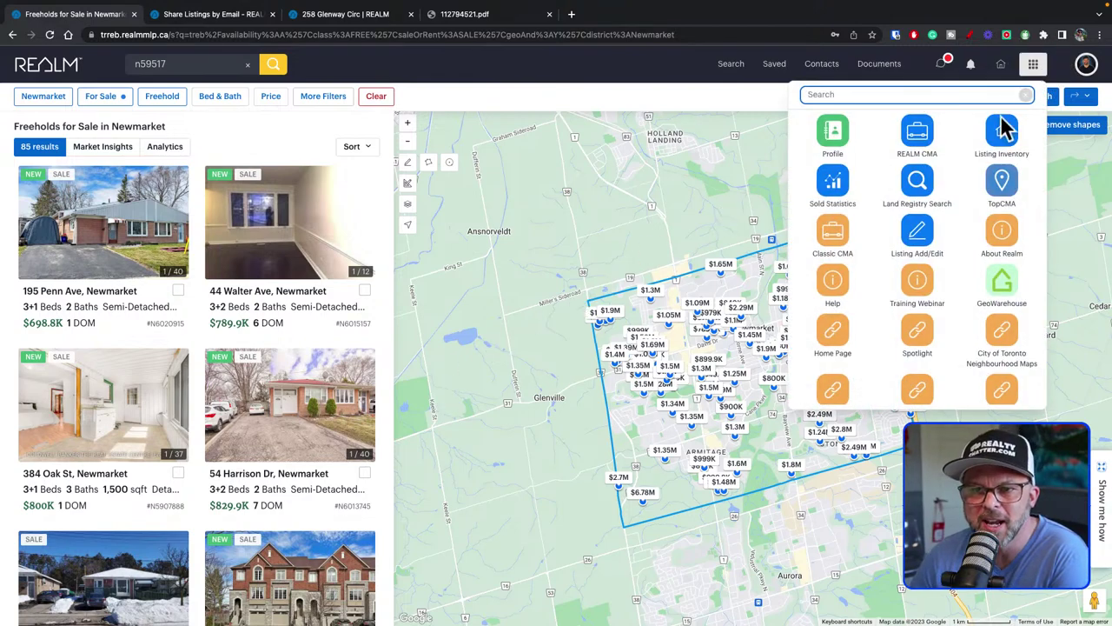
click(834, 187)
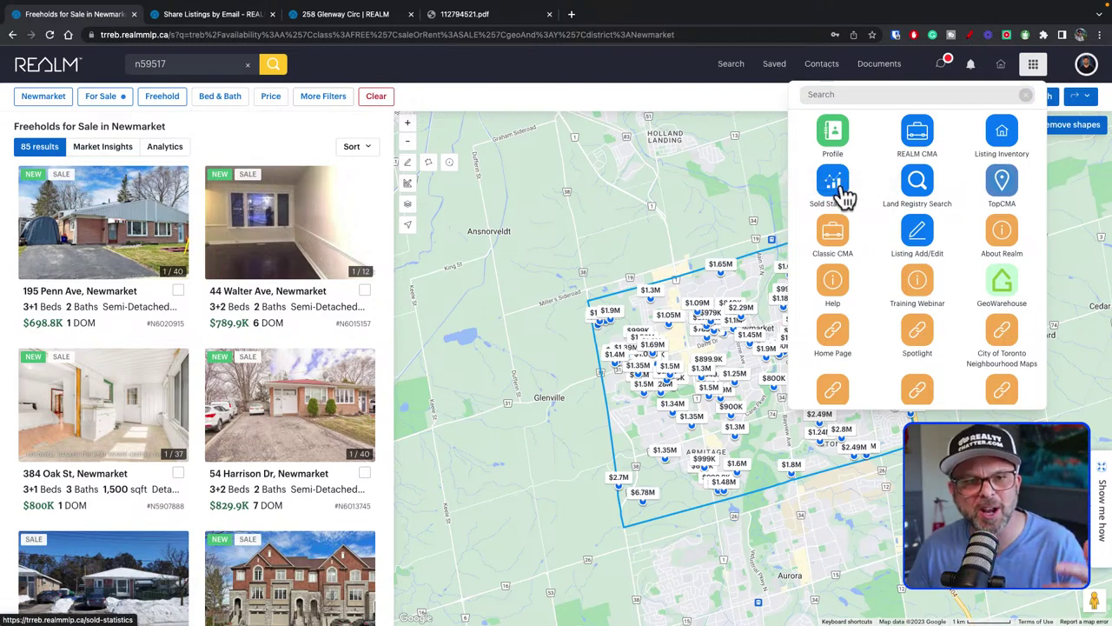
click(45, 99)
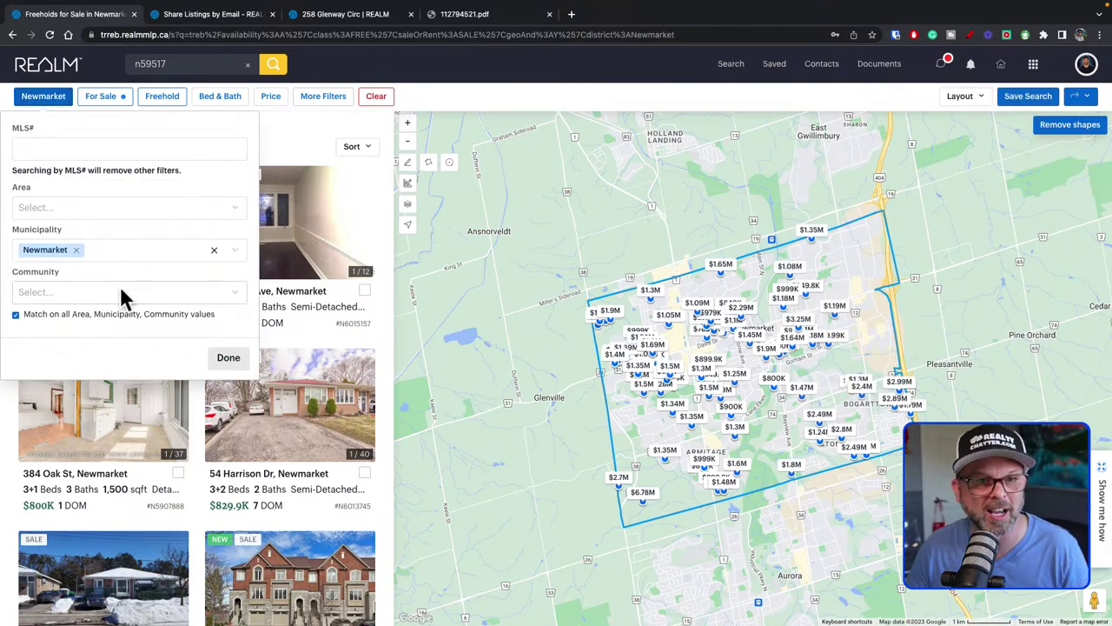
click(126, 261)
click(128, 261)
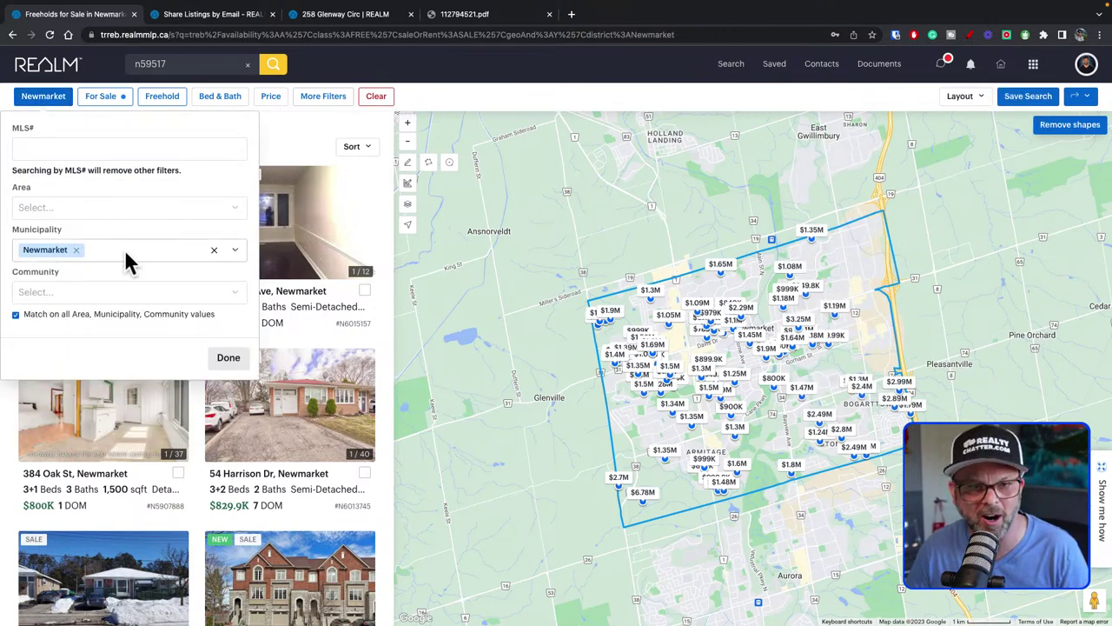
text(aurora)
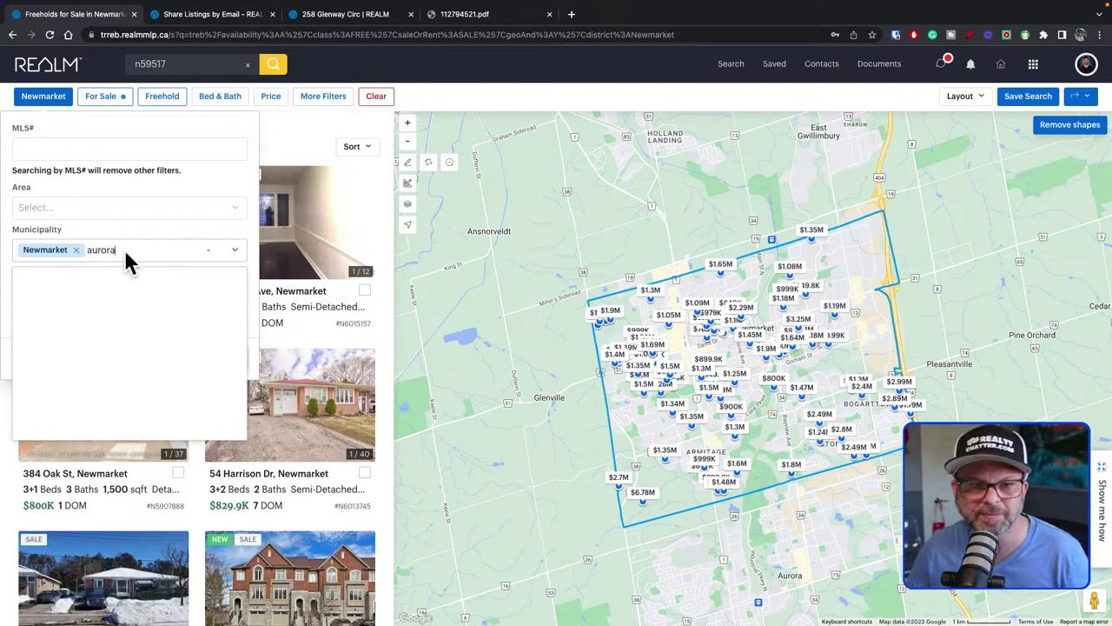
click(33, 313)
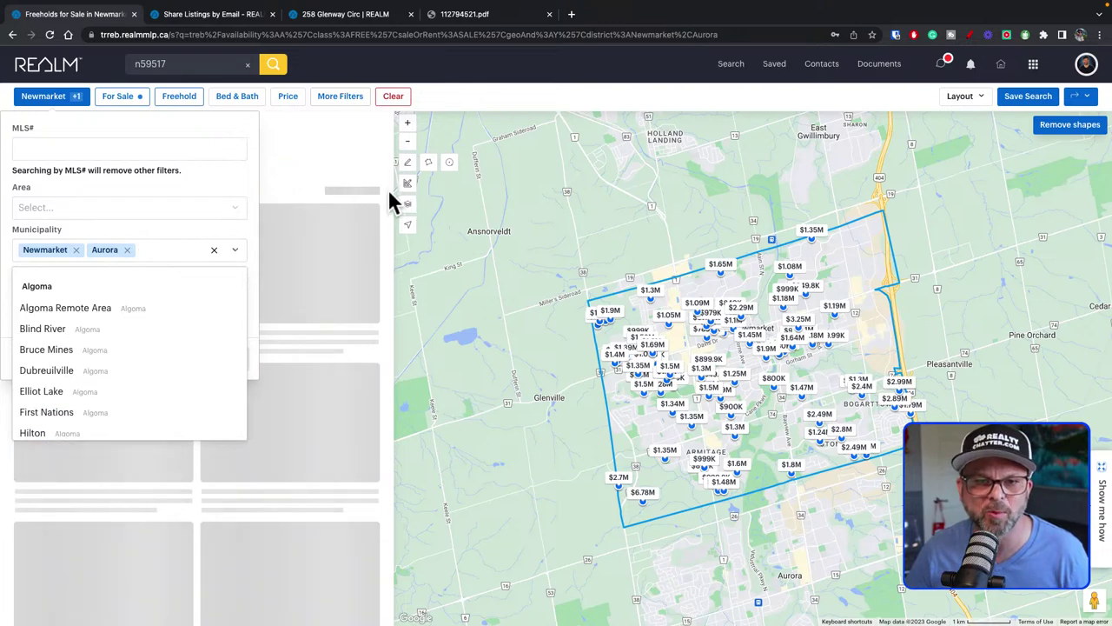
click(678, 549)
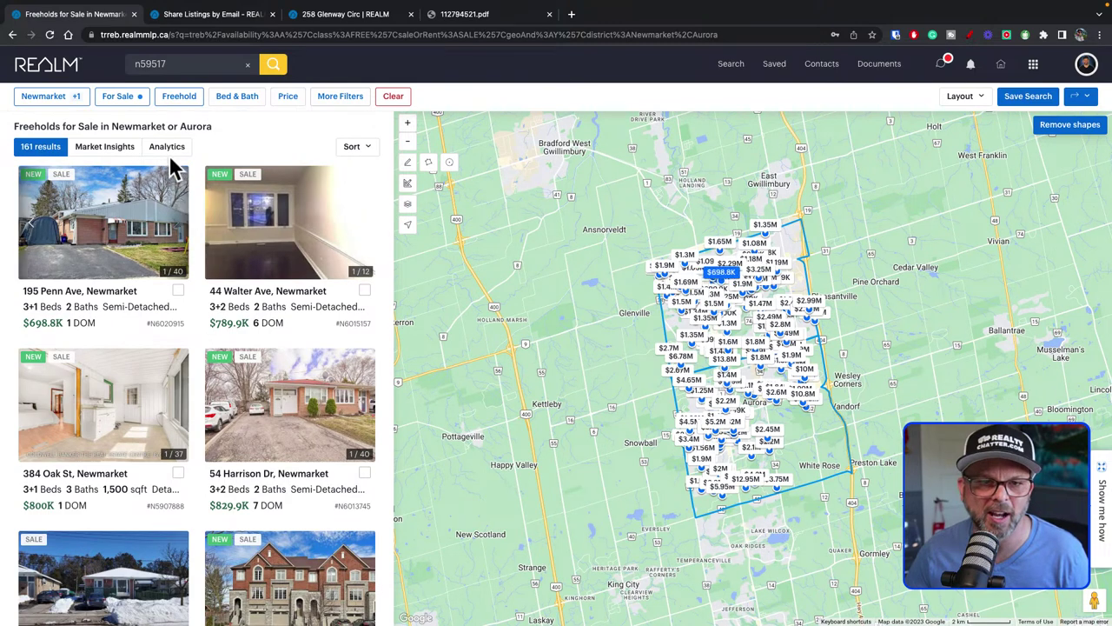
Review the Newmarket versus Aurora analytics charts (Aurora averaging $1,468,922), then close them.
click(168, 147)
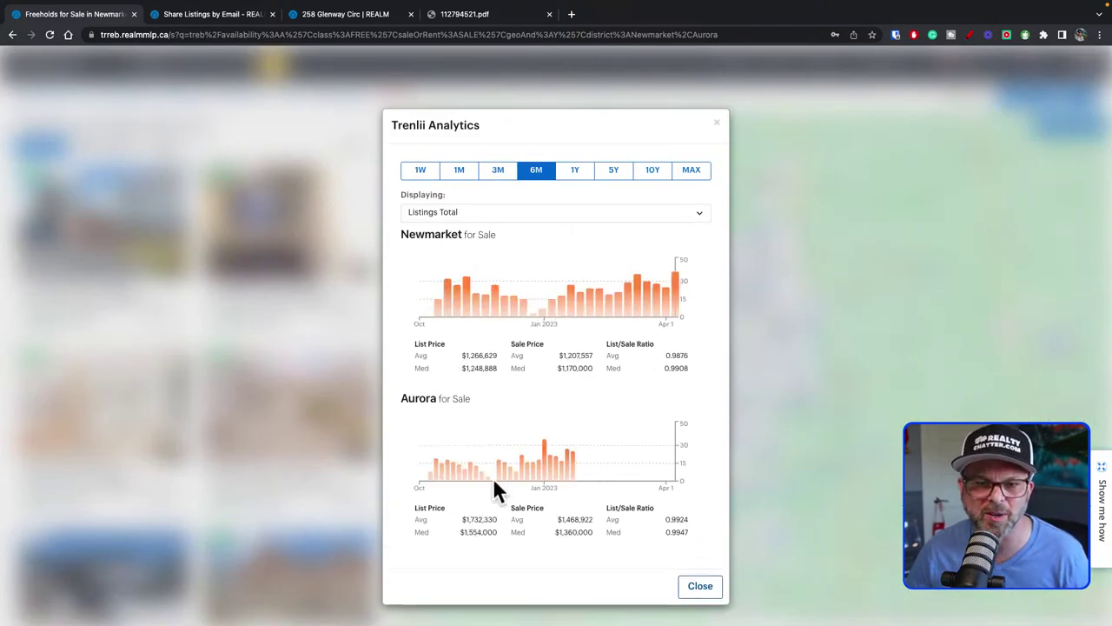
mouse_move(539, 447)
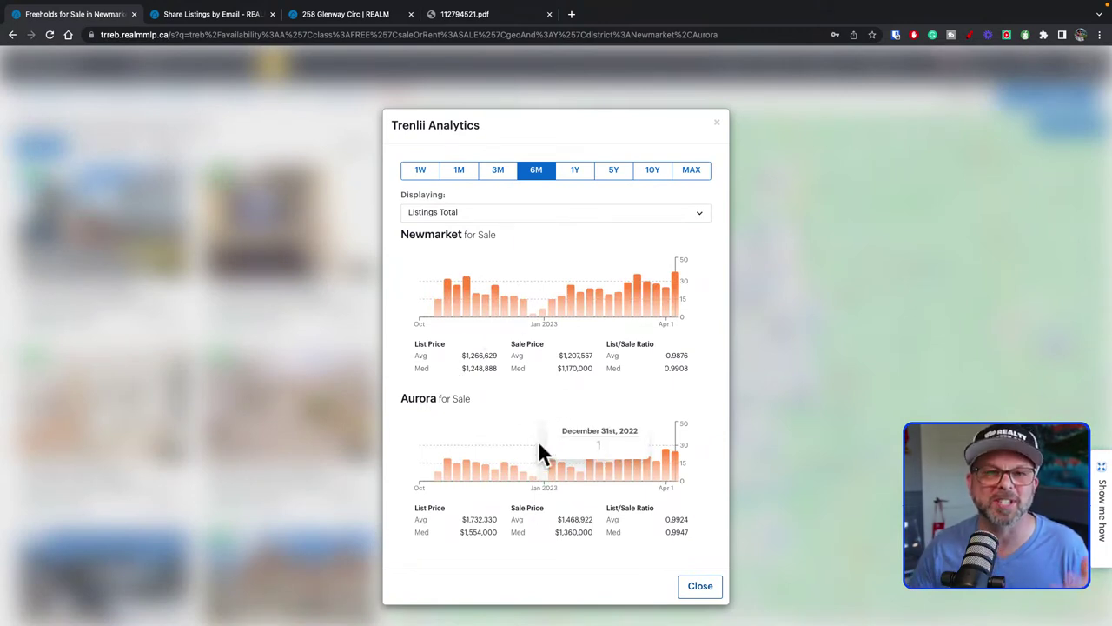
click(711, 586)
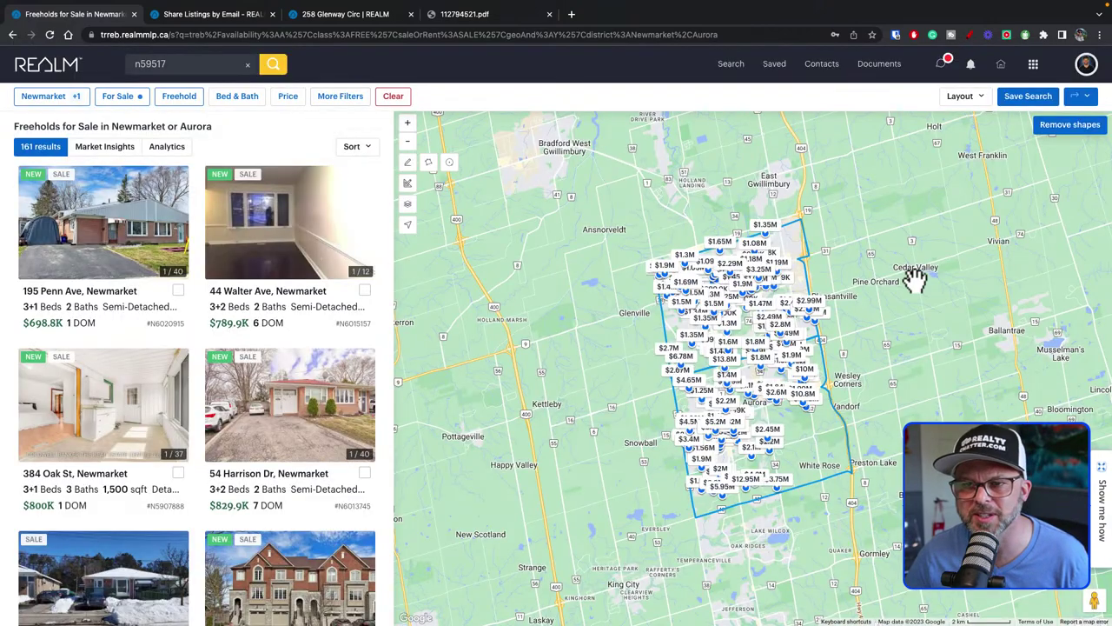
click(1034, 66)
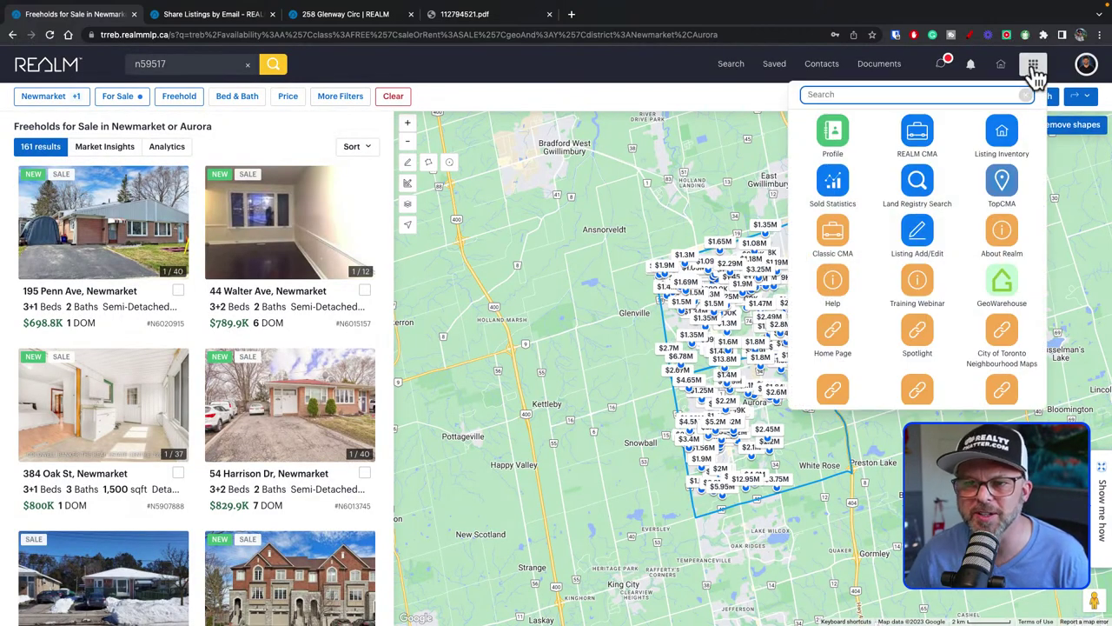
Check February 2023 sold statistics and the Newmarket property-type breakdown, then return to the dashboard.
click(838, 187)
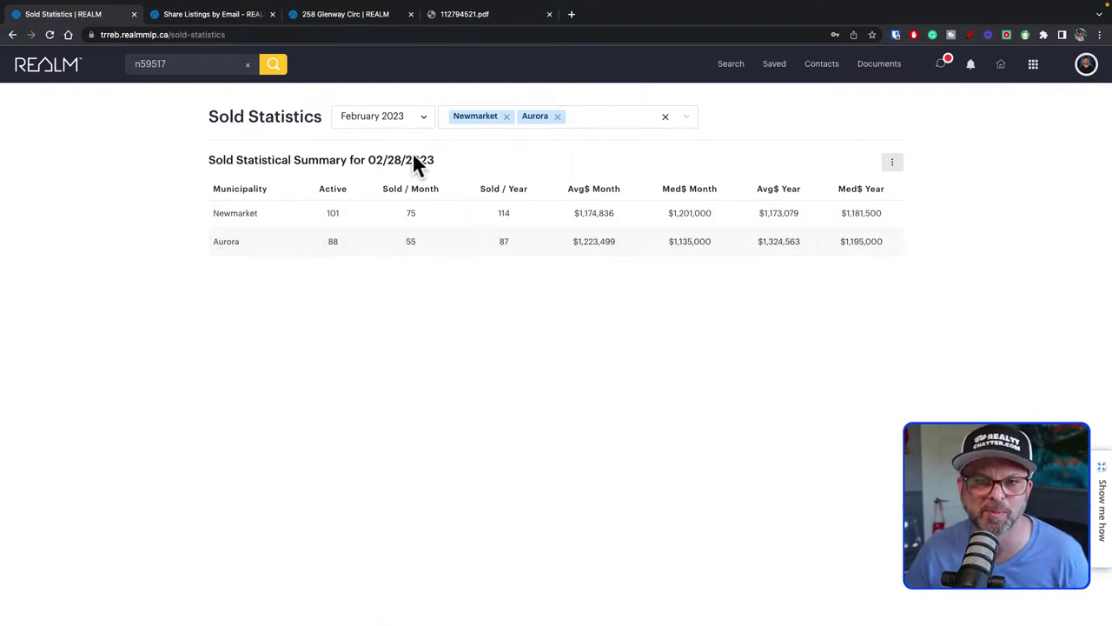
click(240, 215)
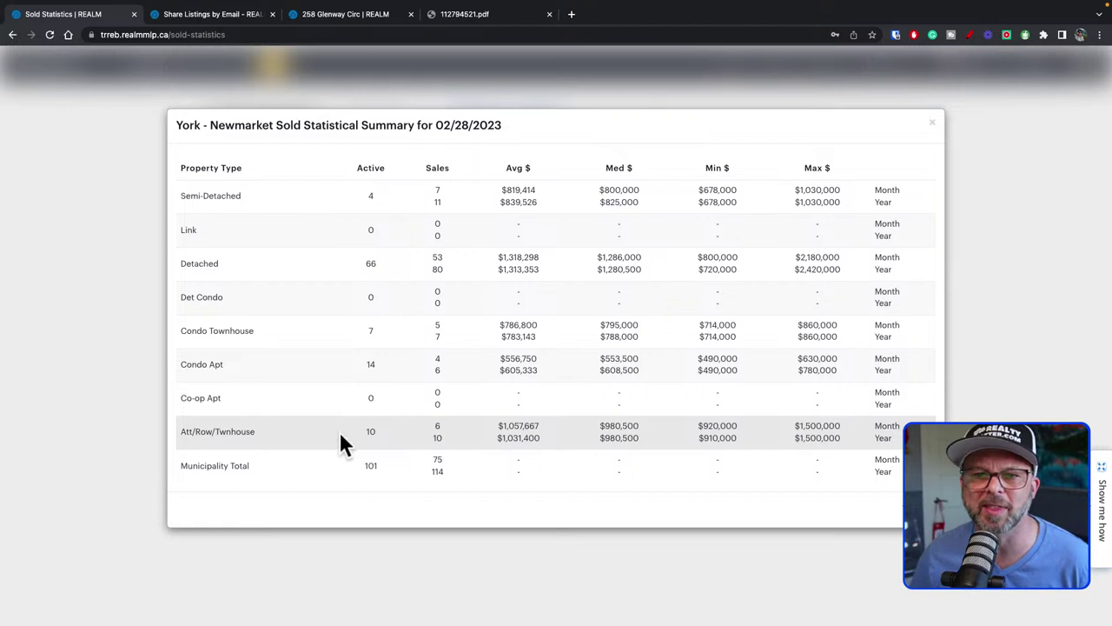
click(933, 124)
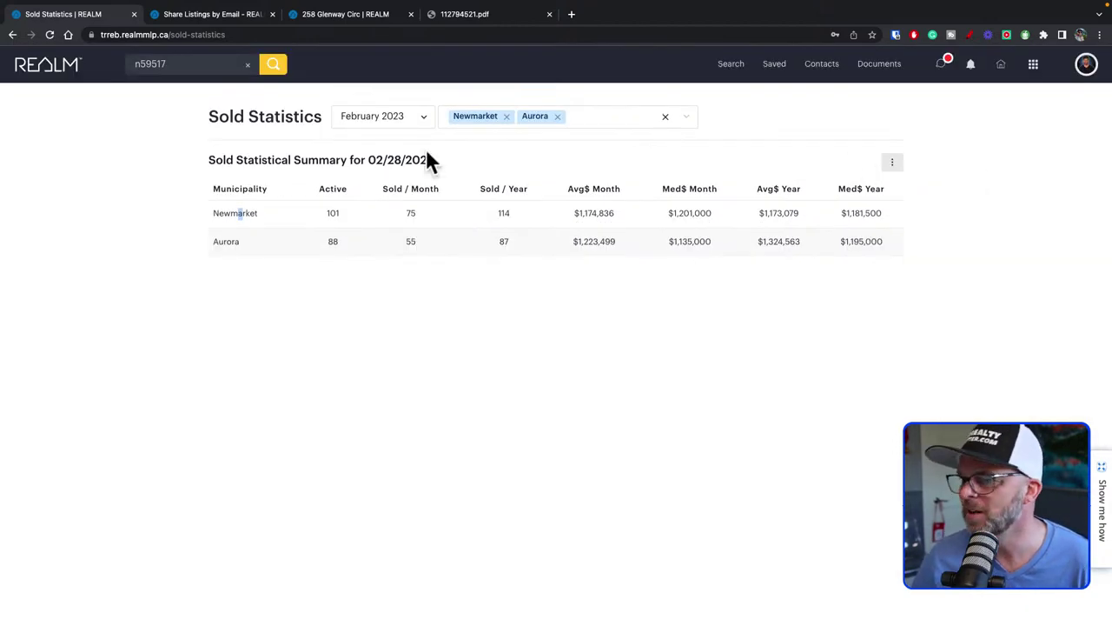
click(53, 80)
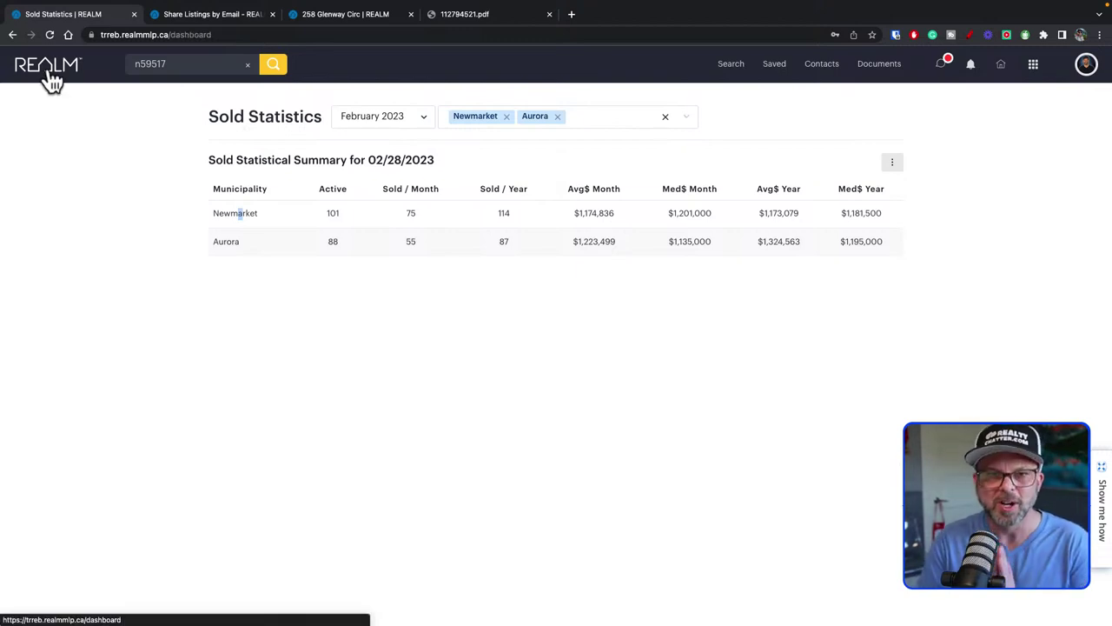